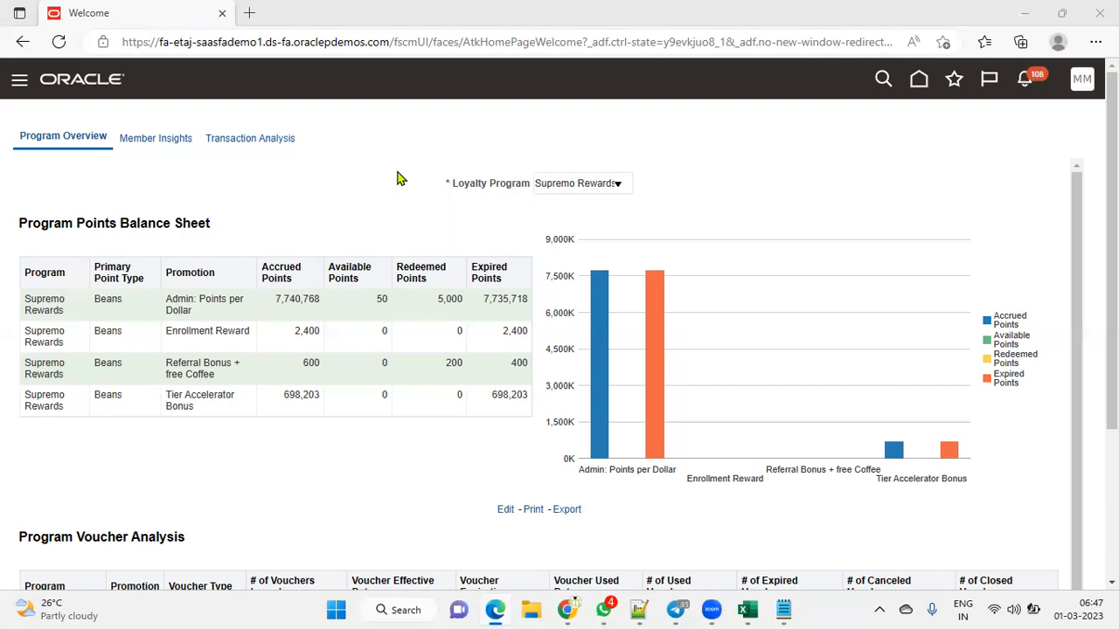
Step: Go through the Navigator's Tools group to the Reports and Analytics work area
{"action": "left_click", "coordinate": [15, 79]}
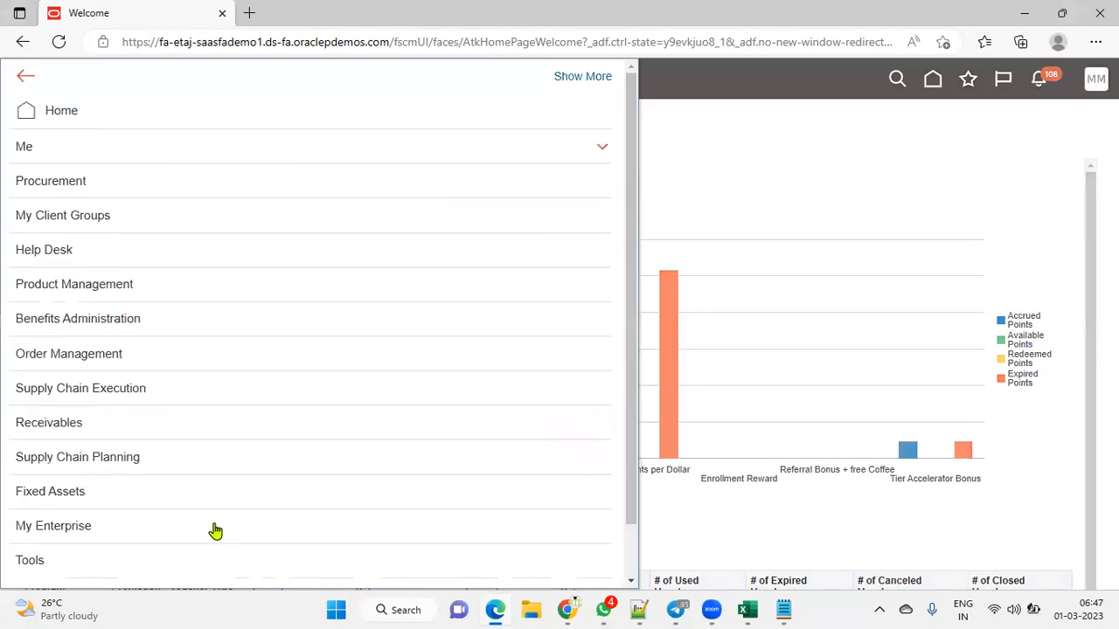
{"action": "scroll", "coordinate": [205, 517], "scroll_direction": "down", "scroll_amount": 1}
{"action": "left_click", "coordinate": [148, 504]}
{"action": "scroll", "coordinate": [146, 505], "scroll_direction": "down", "scroll_amount": 2}
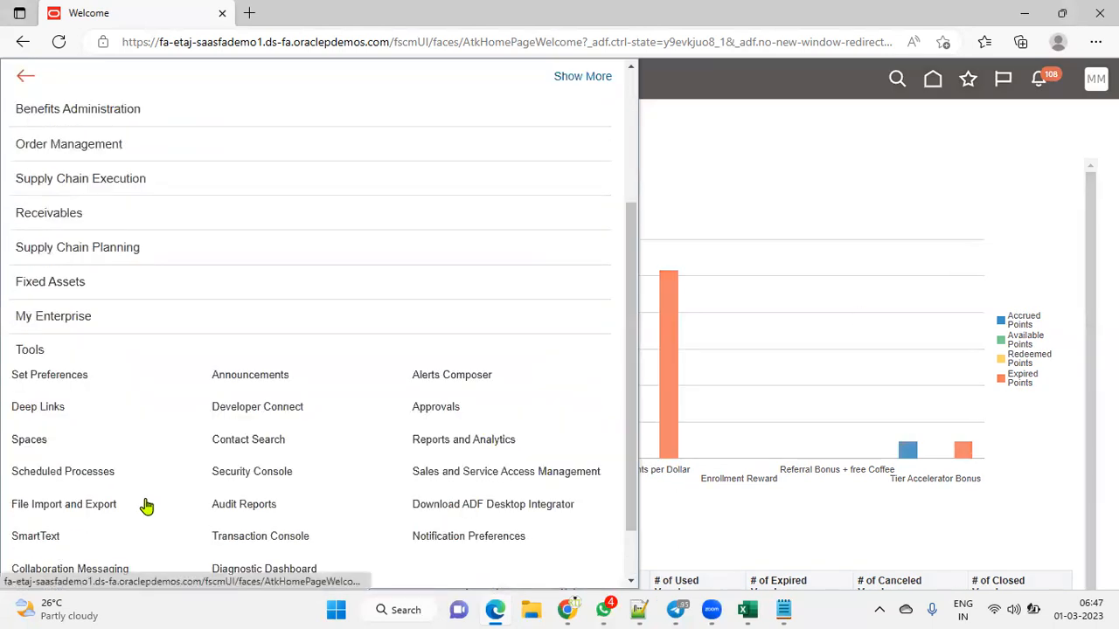
{"action": "scroll", "coordinate": [192, 494], "scroll_direction": "down", "scroll_amount": 1}
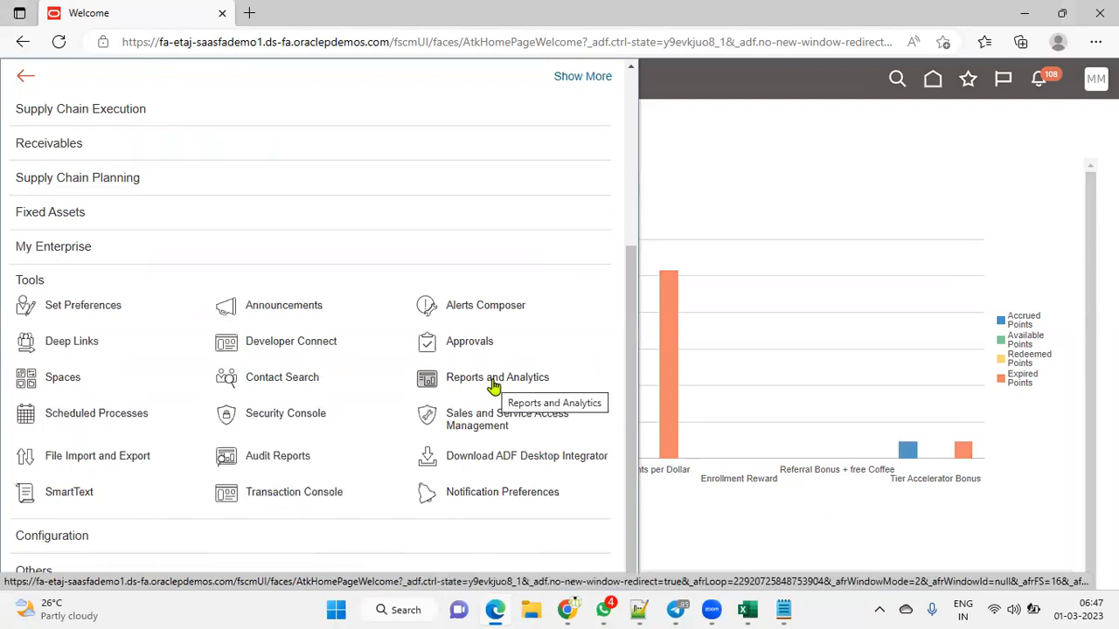
{"action": "left_click", "coordinate": [494, 383]}
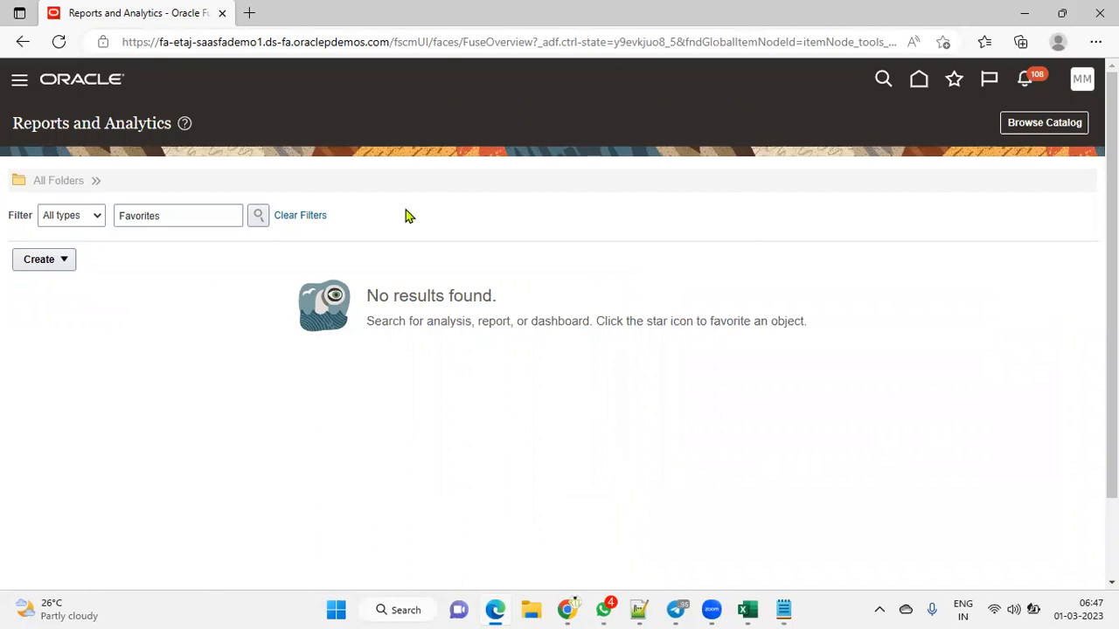
Step: Create a new analysis on the Workforce Management - Person Real Time subject area
{"action": "left_click", "coordinate": [67, 262]}
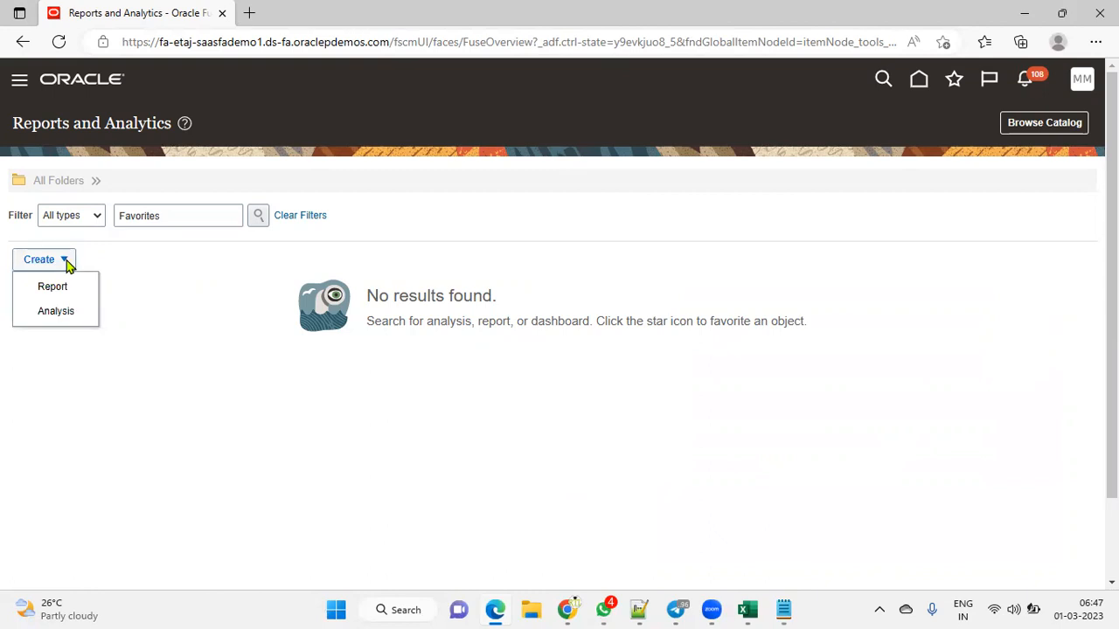
{"action": "left_click", "coordinate": [56, 311]}
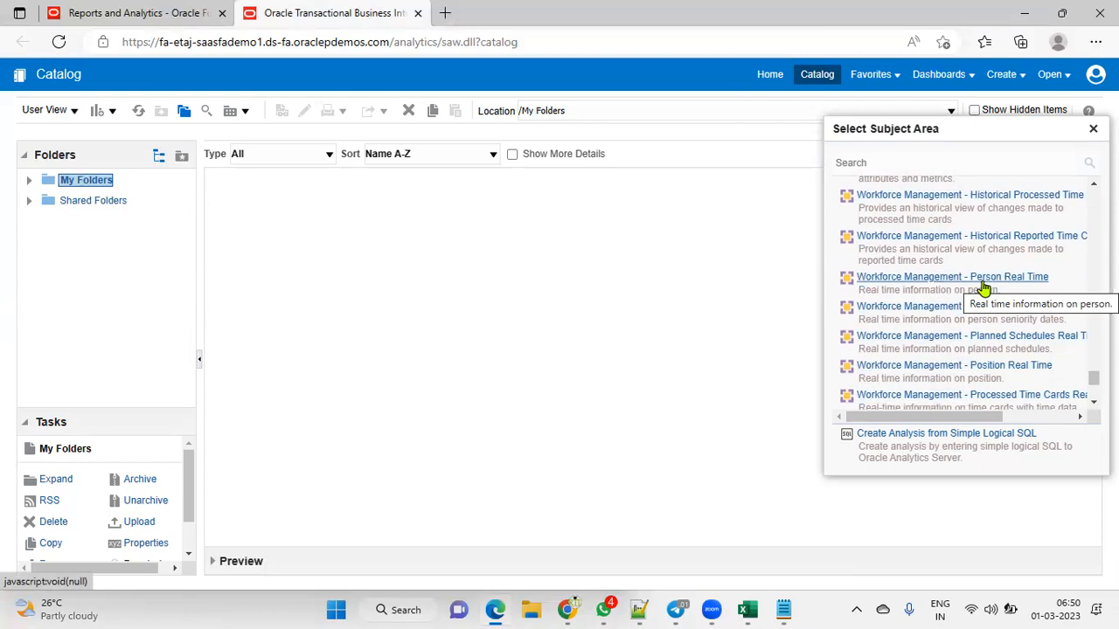
{"action": "left_click", "coordinate": [984, 278]}
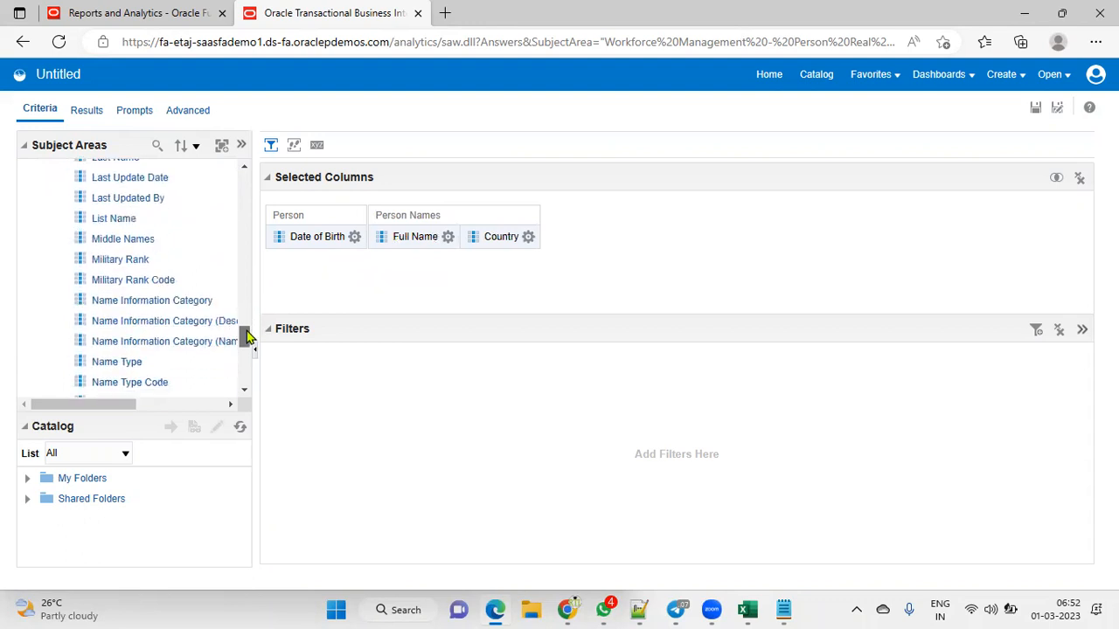
Step: Add the Date of Birth, Full Name and Country columns and expand the Worker folder
{"action": "left_click_drag", "start_coordinate": [245, 336], "coordinate": [250, 374]}
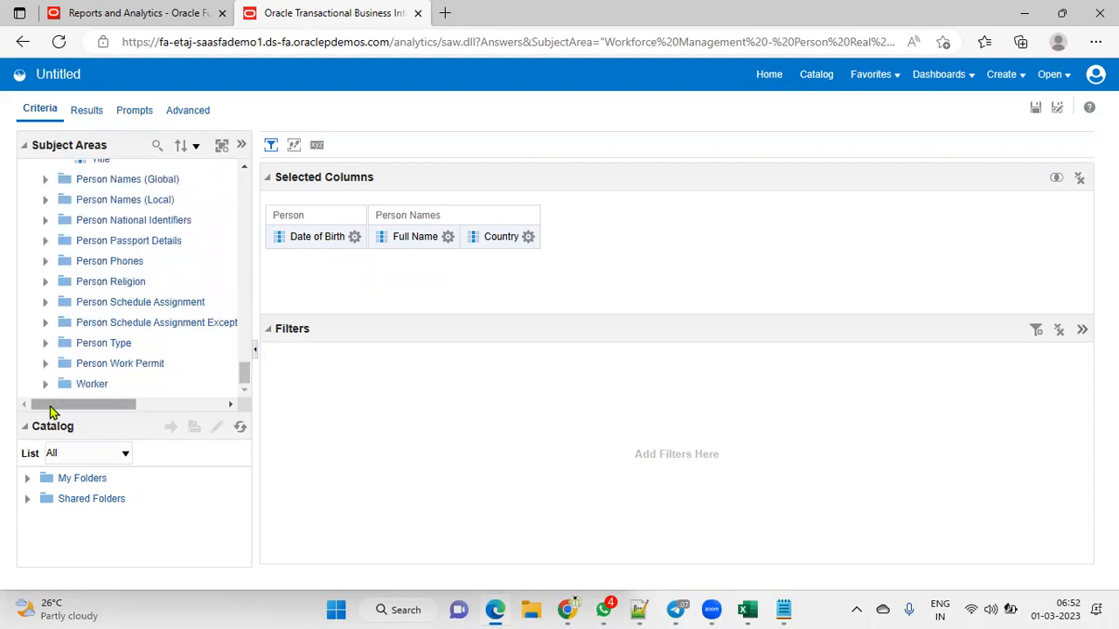
{"action": "left_click", "coordinate": [48, 385]}
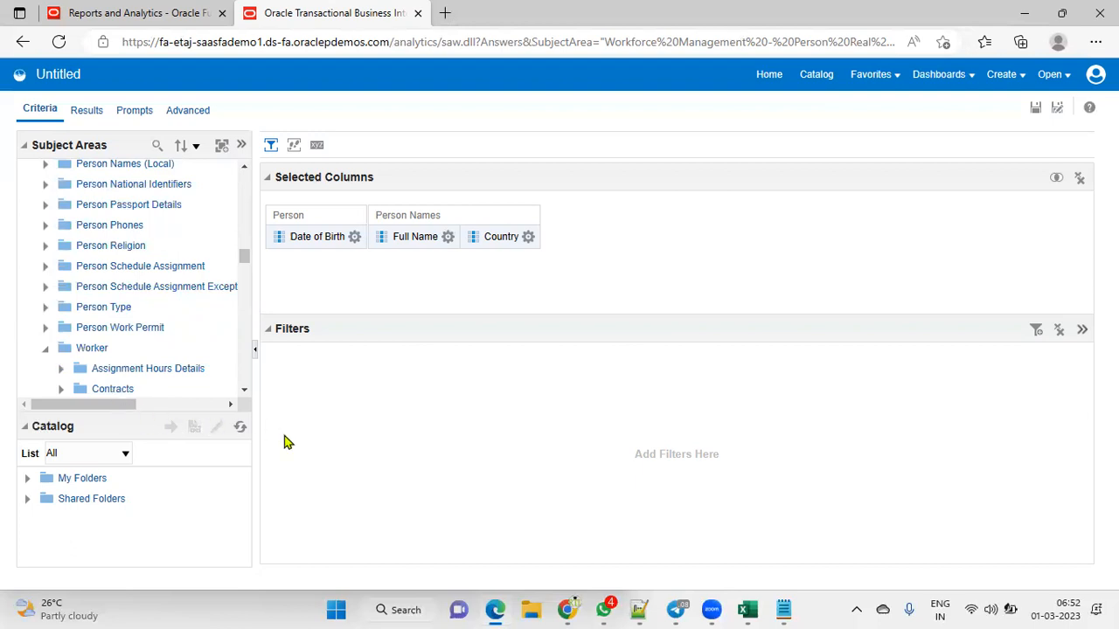
Step: Add the Worker's Person Number to the selected columns
{"action": "scroll", "coordinate": [184, 368], "scroll_direction": "down", "scroll_amount": 7}
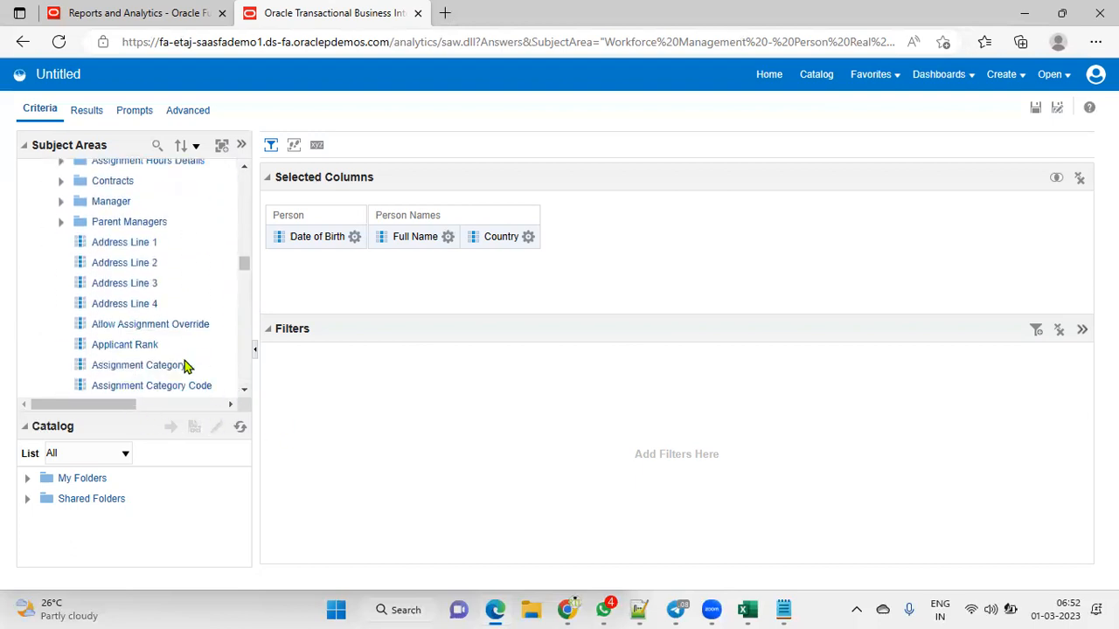
{"action": "scroll", "coordinate": [188, 368], "scroll_direction": "down", "scroll_amount": 2}
{"action": "scroll", "coordinate": [204, 342], "scroll_direction": "down", "scroll_amount": 4}
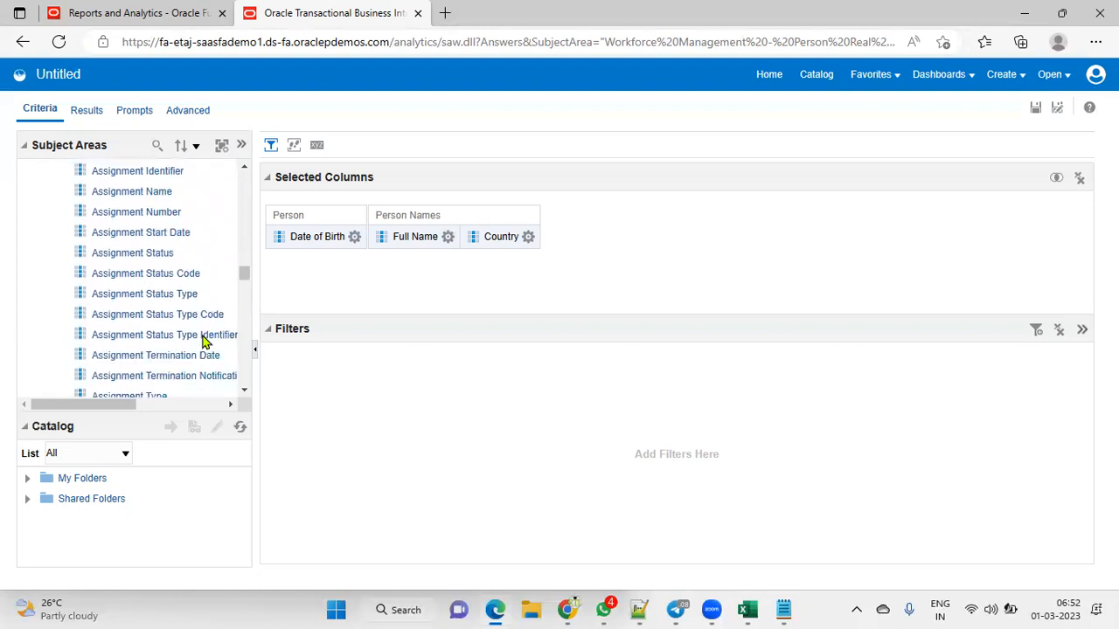
{"action": "scroll", "coordinate": [203, 341], "scroll_direction": "down", "scroll_amount": 3}
{"action": "scroll", "coordinate": [203, 342], "scroll_direction": "down", "scroll_amount": 4}
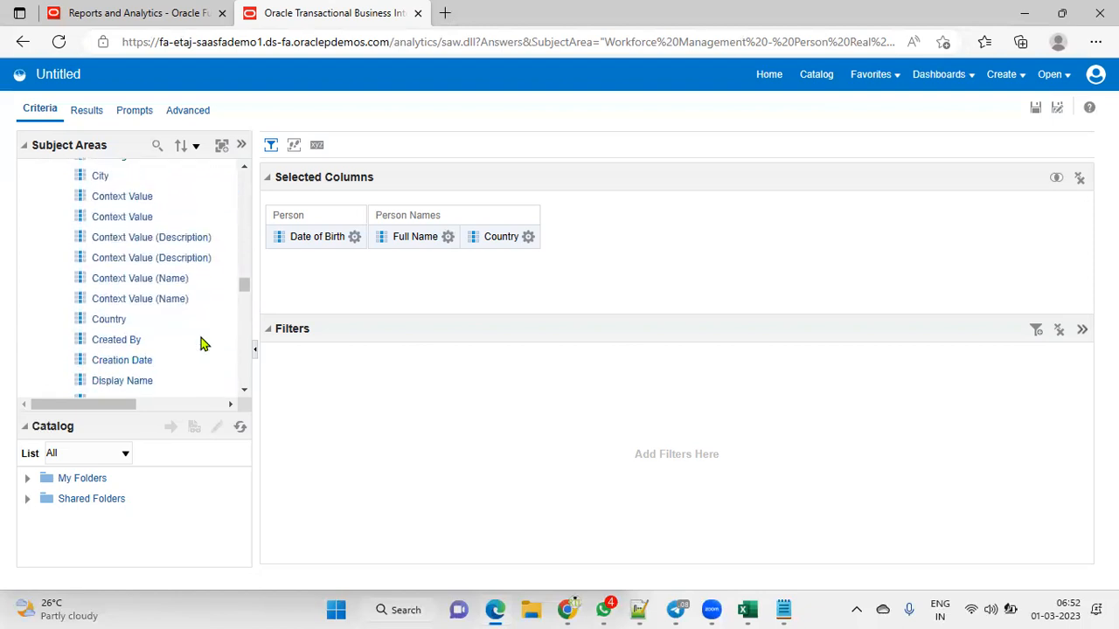
{"action": "scroll", "coordinate": [201, 345], "scroll_direction": "down", "scroll_amount": 7}
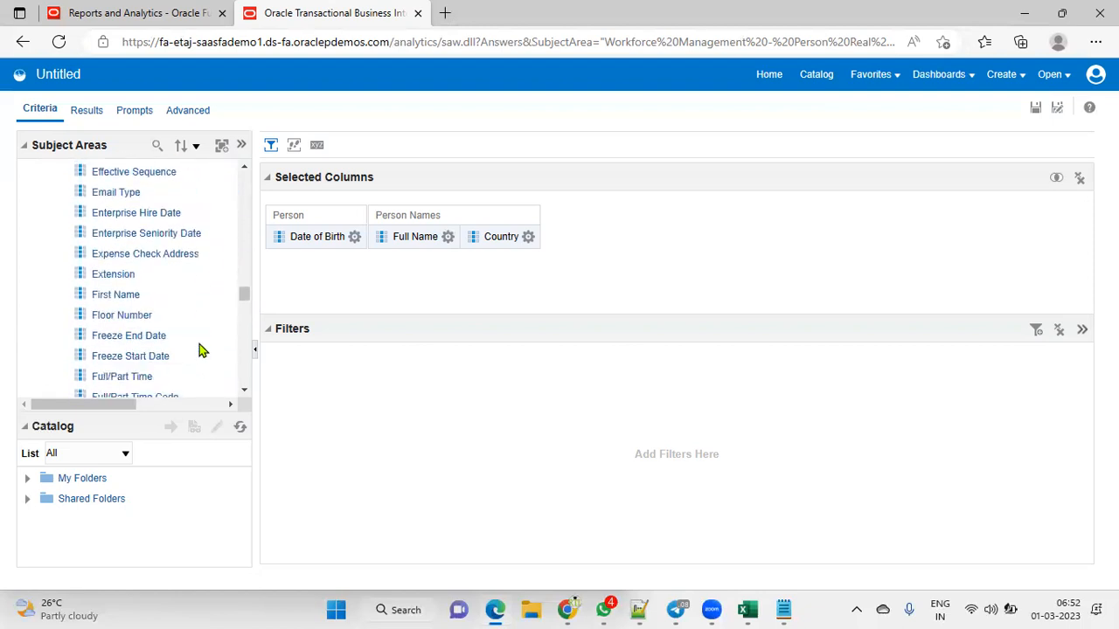
{"action": "scroll", "coordinate": [199, 350], "scroll_direction": "down", "scroll_amount": 8}
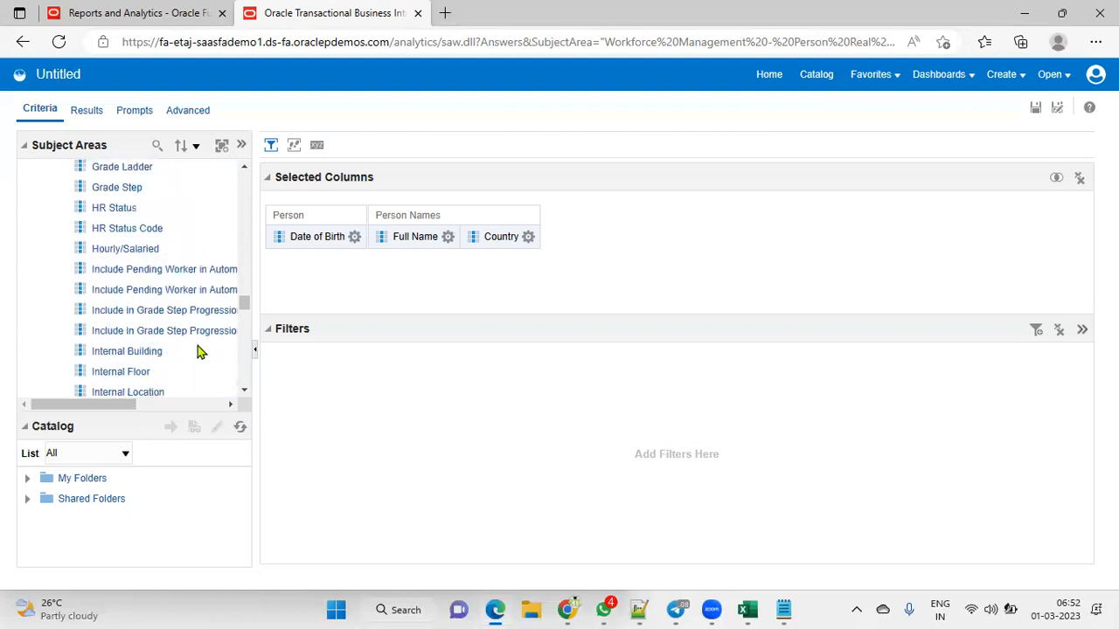
{"action": "scroll", "coordinate": [200, 351], "scroll_direction": "down", "scroll_amount": 3}
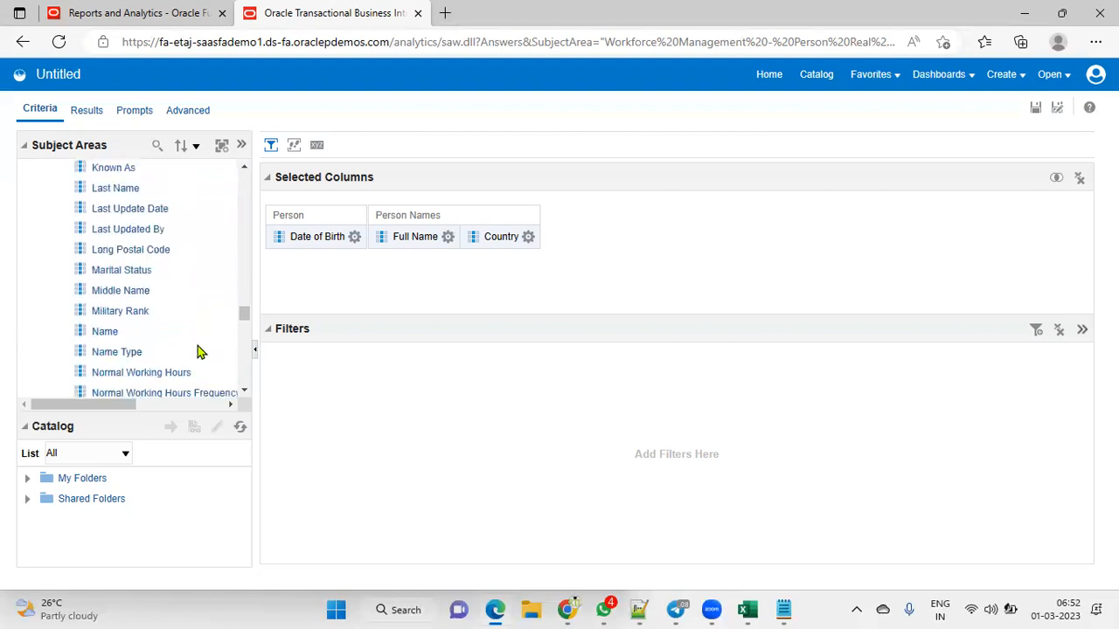
{"action": "scroll", "coordinate": [200, 351], "scroll_direction": "down", "scroll_amount": 3}
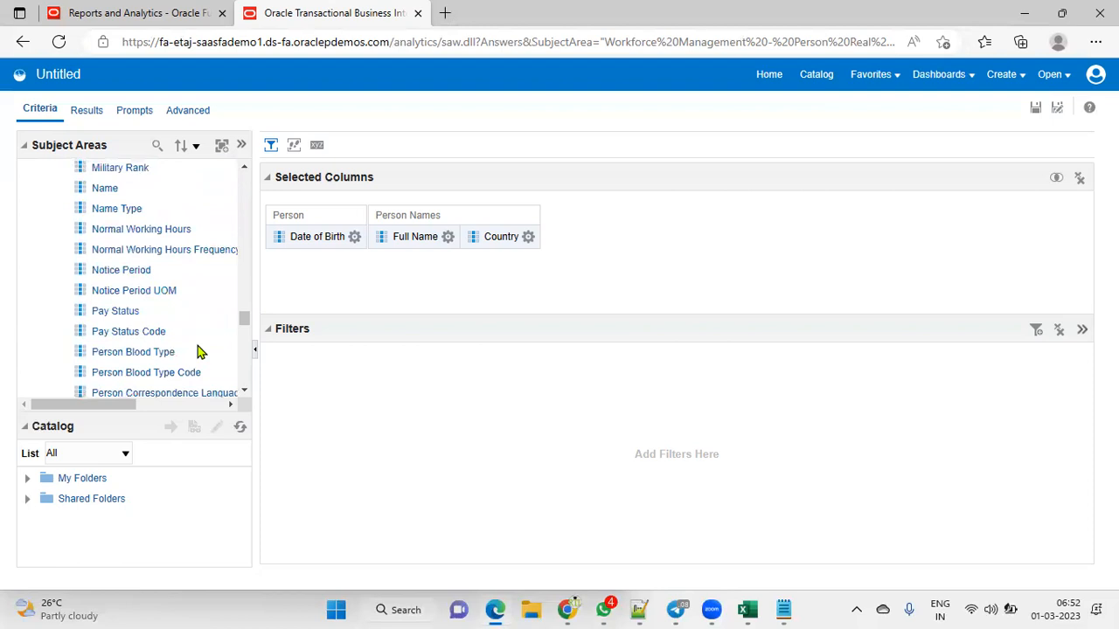
{"action": "left_click_drag", "start_coordinate": [244, 320], "coordinate": [241, 327]}
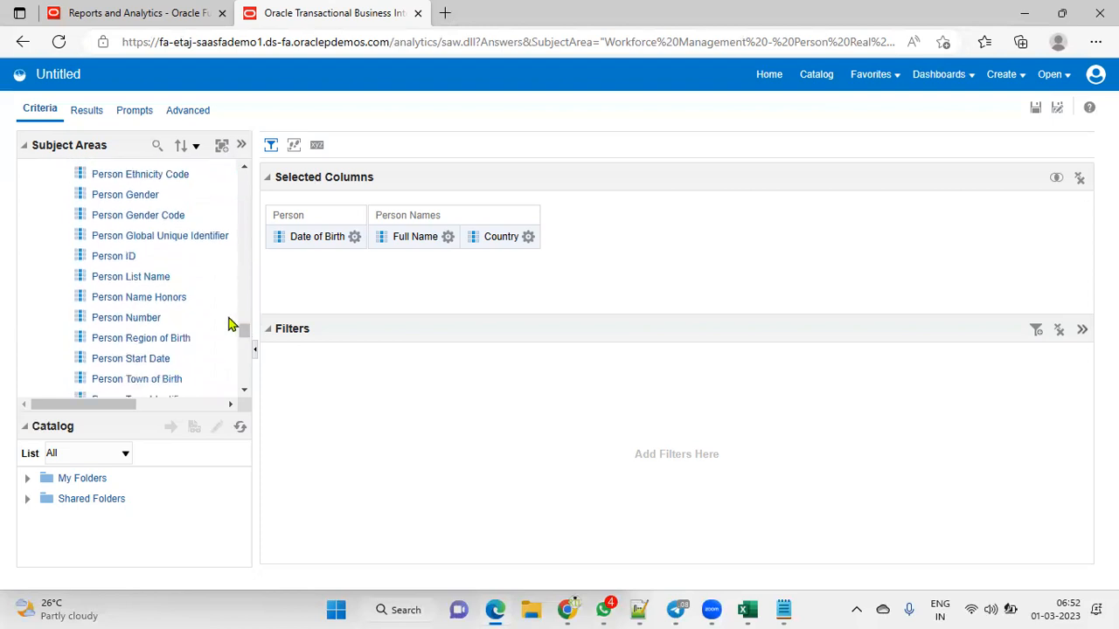
{"action": "left_click_drag", "start_coordinate": [150, 320], "coordinate": [418, 274]}
Step: Add the Worker's Primary Email as the fifth selected column
{"action": "left_click_drag", "start_coordinate": [245, 323], "coordinate": [249, 346]}
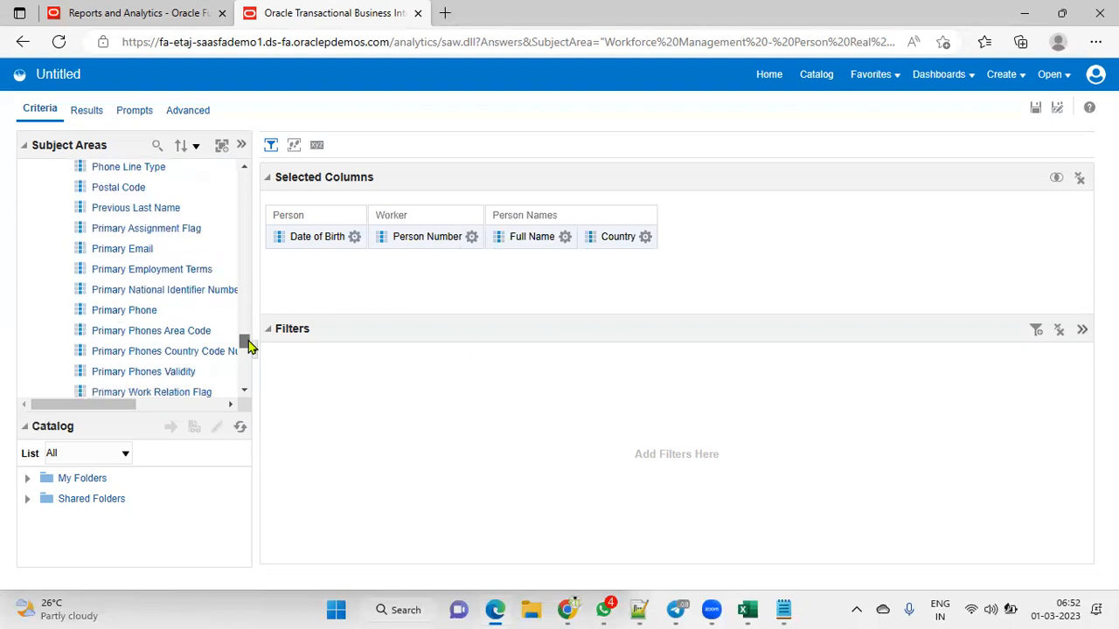
{"action": "left_click_drag", "start_coordinate": [125, 250], "coordinate": [396, 264]}
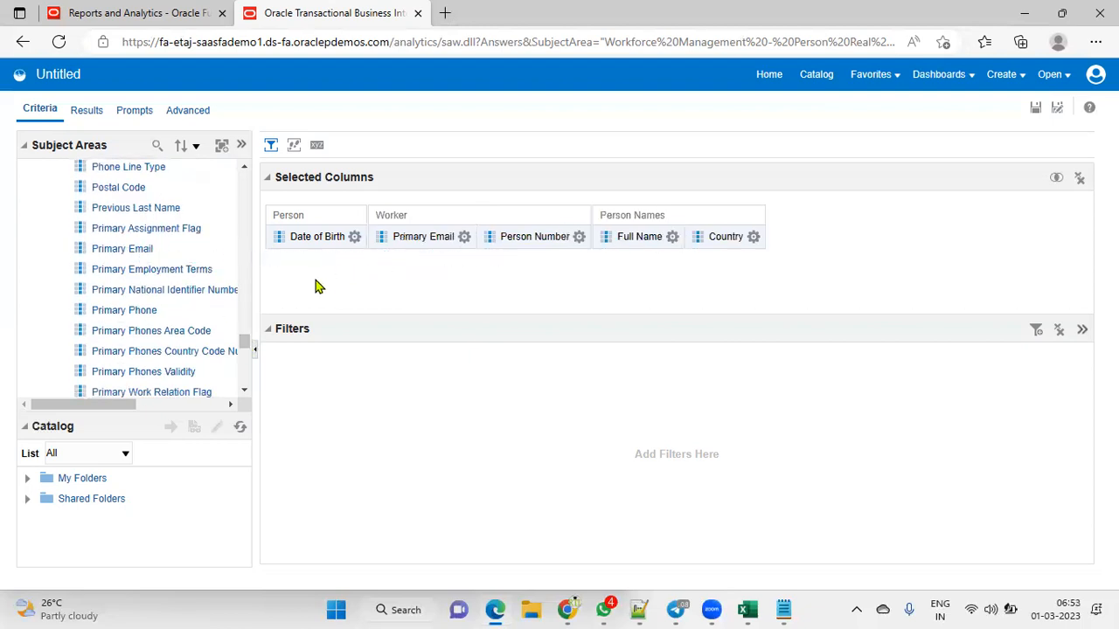
{"action": "left_click_drag", "start_coordinate": [244, 340], "coordinate": [252, 157]}
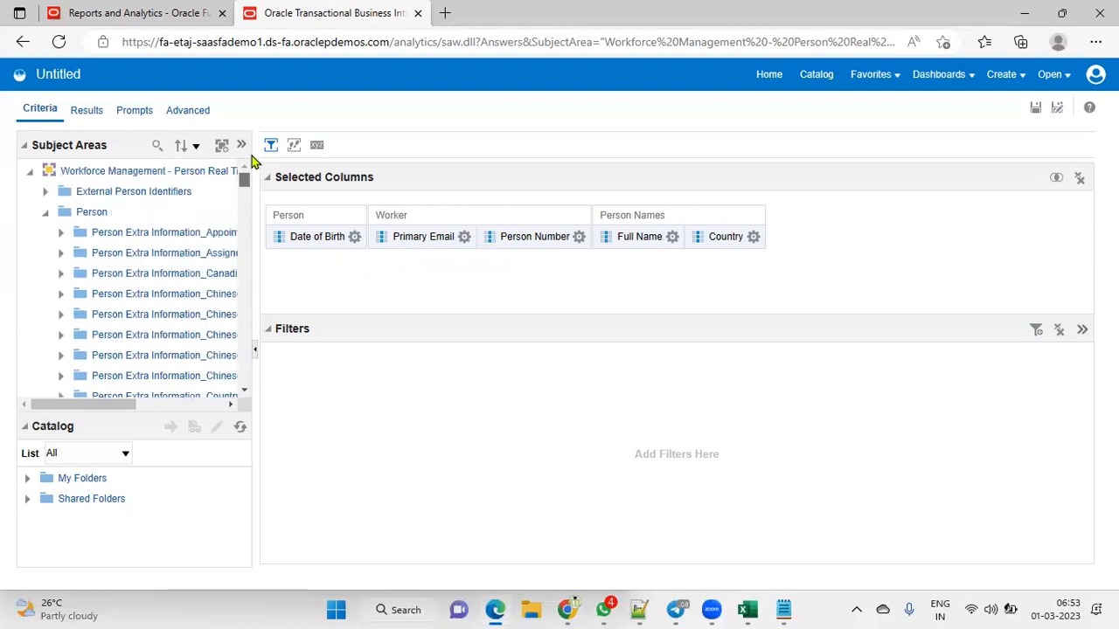
Step: Run the analysis on the Results tab and confirm it reports no results
{"action": "left_click", "coordinate": [87, 113]}
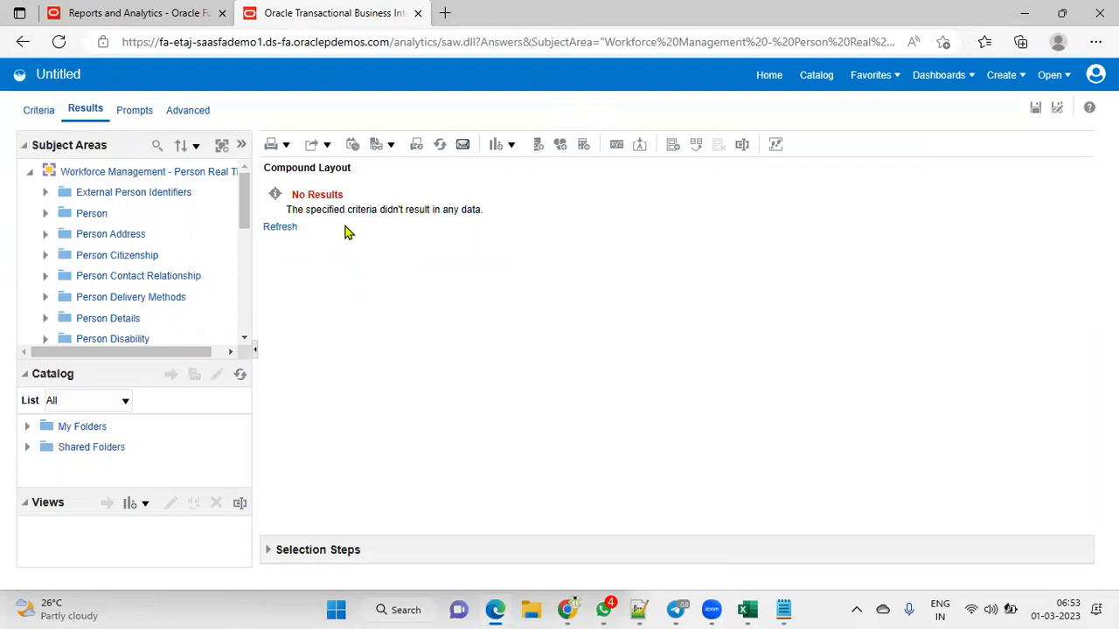
{"action": "left_click_drag", "start_coordinate": [293, 194], "coordinate": [482, 208]}
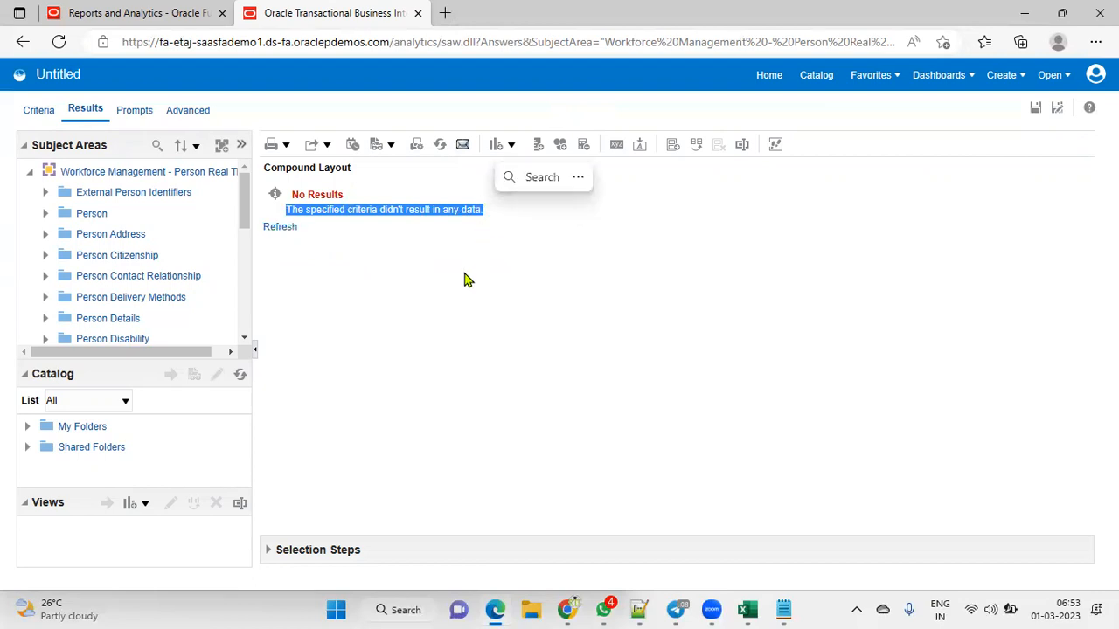
{"action": "left_click", "coordinate": [464, 278]}
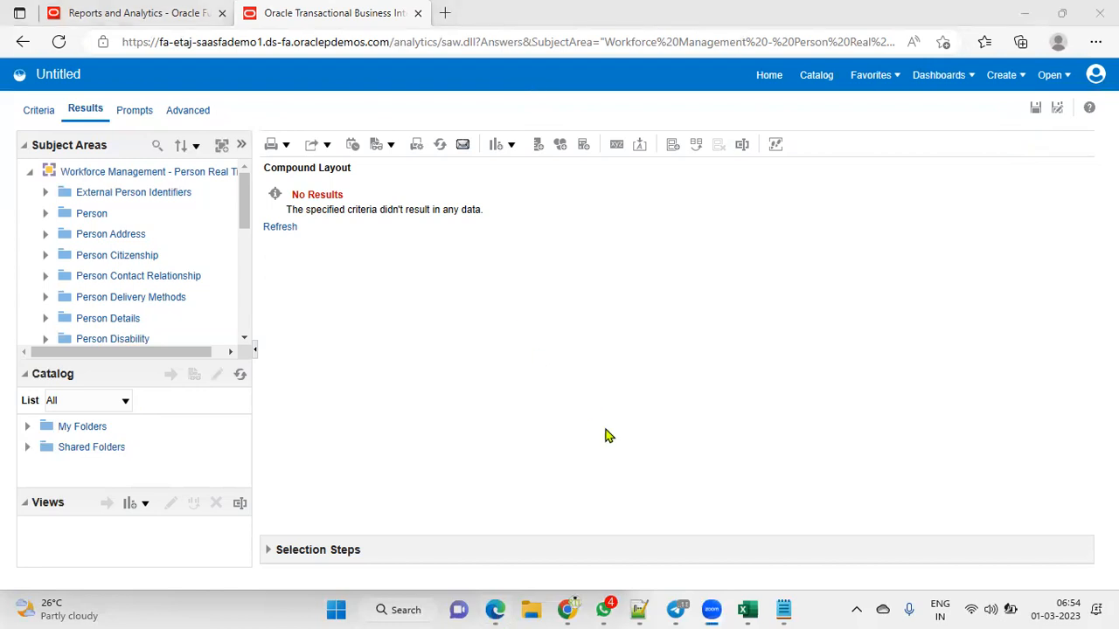
{"action": "left_click", "coordinate": [415, 610]}
Step: Launch Paint from the Windows search
{"action": "type", "text": "no"}
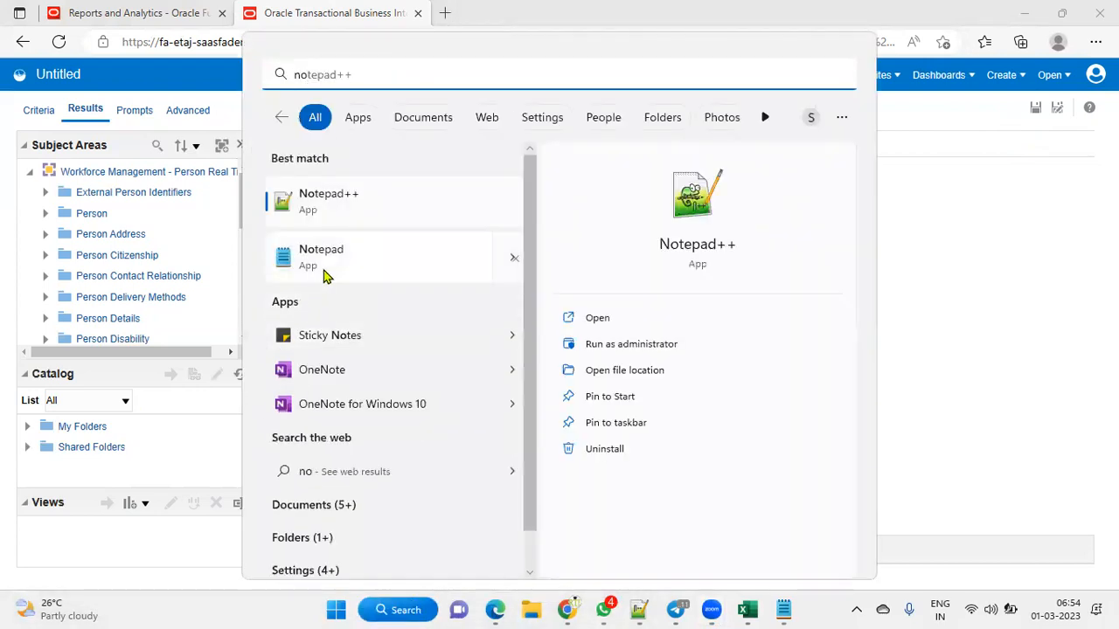
{"action": "key", "text": "BackSpace"}
{"action": "key", "text": "BackSpace"}
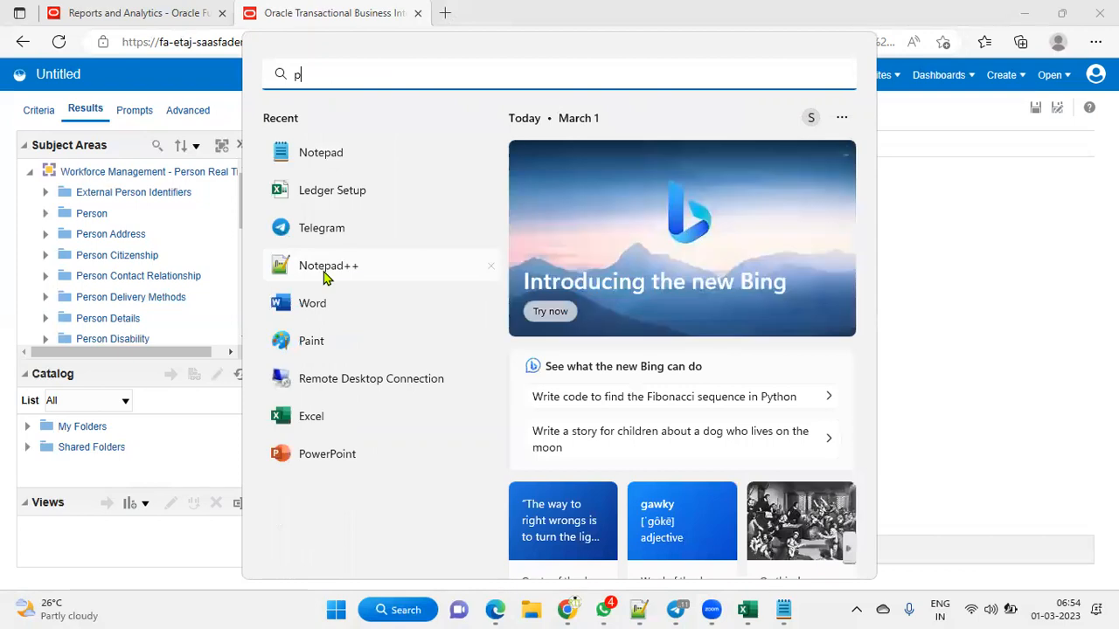
{"action": "type", "text": "pai"}
{"action": "left_click", "coordinate": [301, 194]}
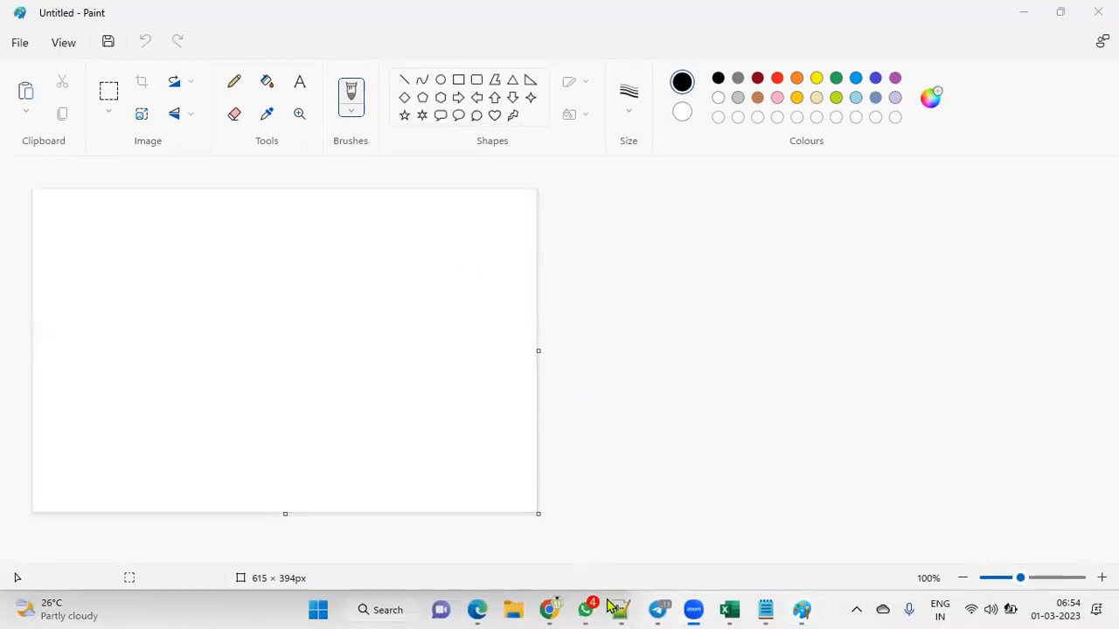
Step: Paste a screenshot of the analysis results into Paint, then return to the browser
{"action": "mouse_move", "coordinate": [551, 610]}
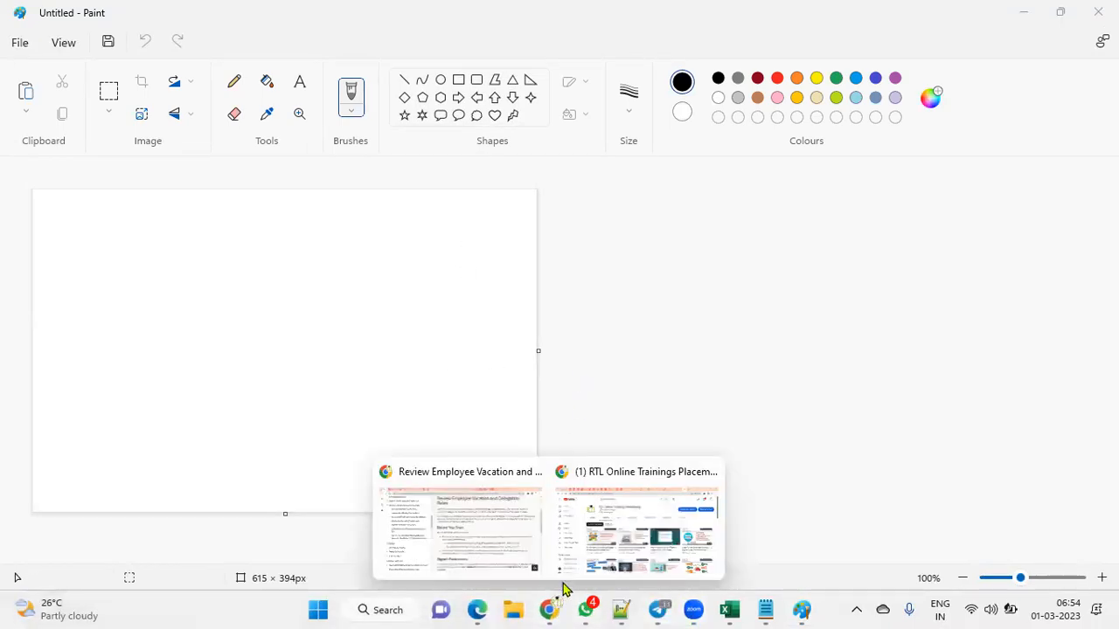
{"action": "left_click", "coordinate": [478, 610]}
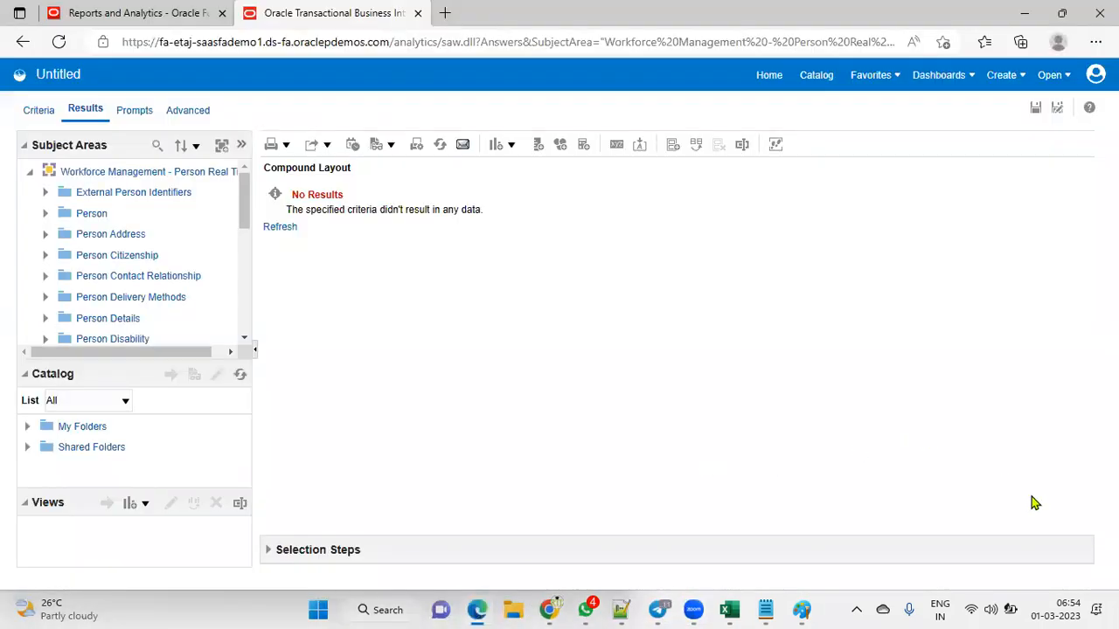
{"action": "left_click", "coordinate": [801, 609]}
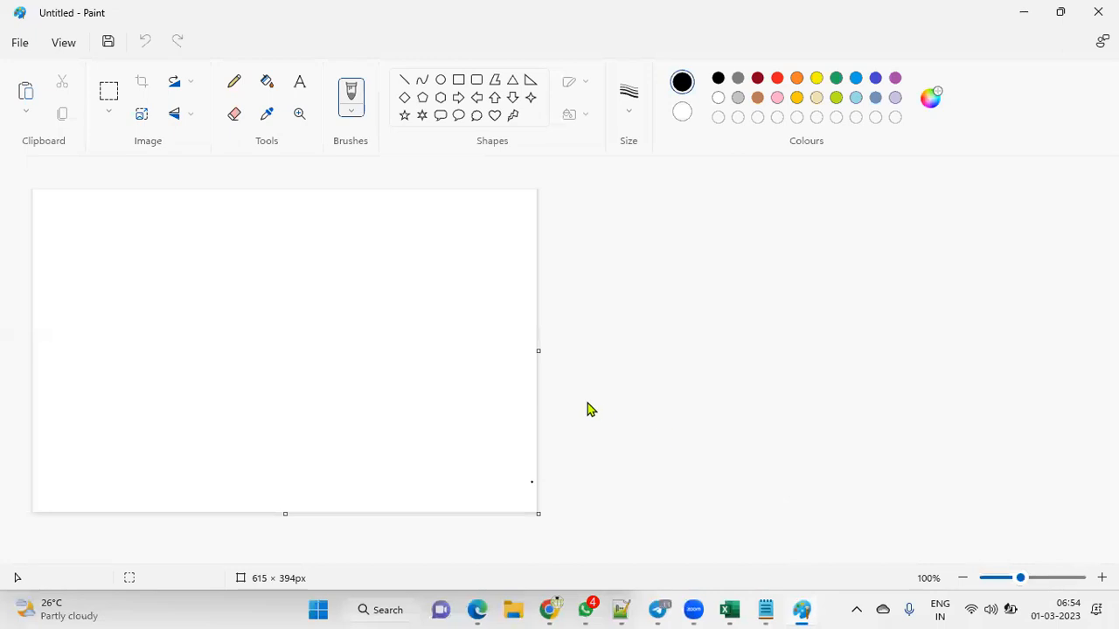
{"action": "key", "text": "ctrl+v"}
{"action": "left_click", "coordinate": [1023, 13]}
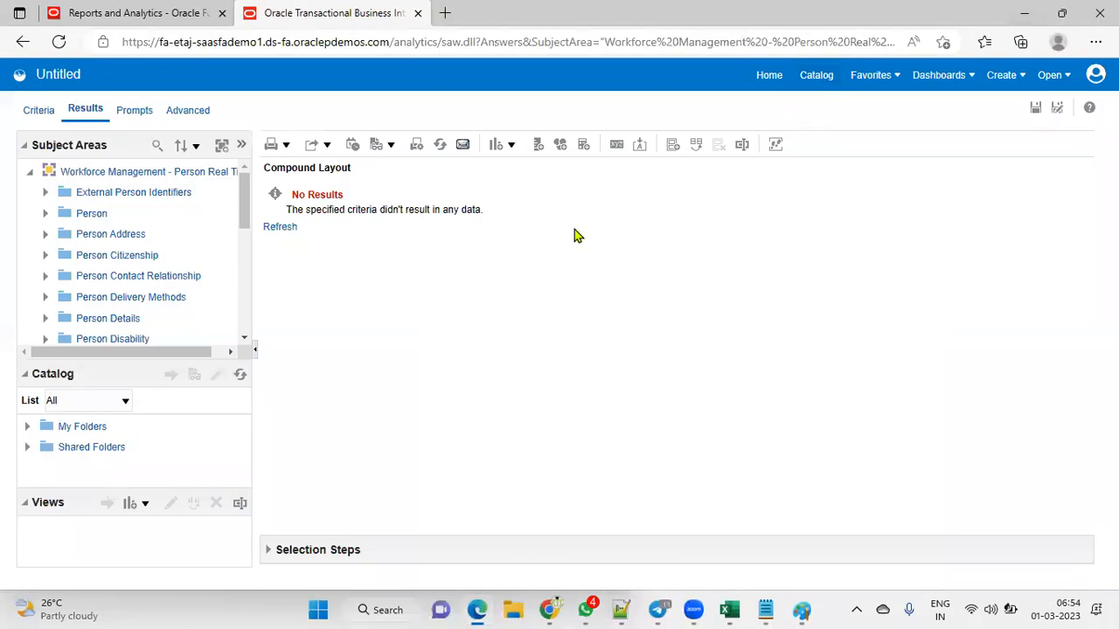
Step: Create a new RTL folder under Shared Folders/Custom in the Save dialog
{"action": "left_click", "coordinate": [1034, 109]}
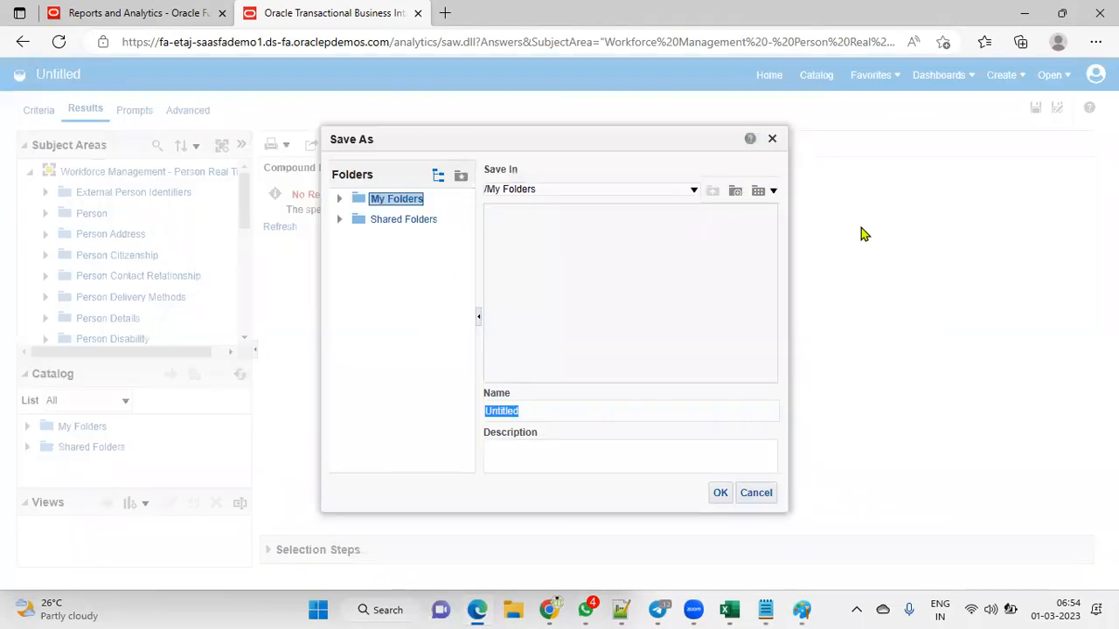
{"action": "left_click", "coordinate": [381, 219]}
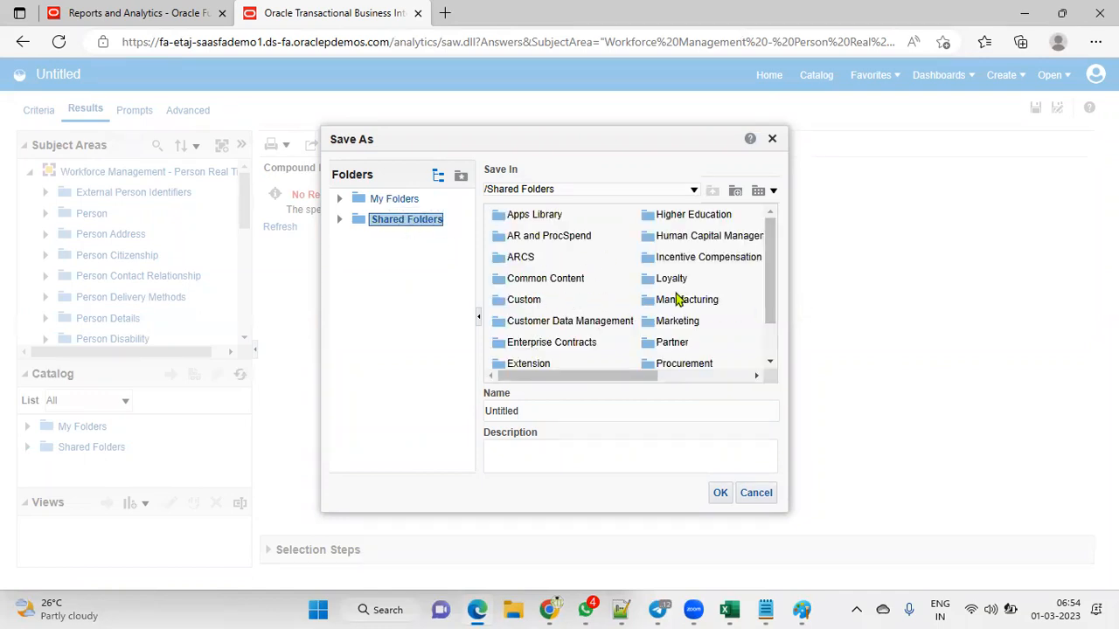
{"action": "left_click", "coordinate": [528, 300]}
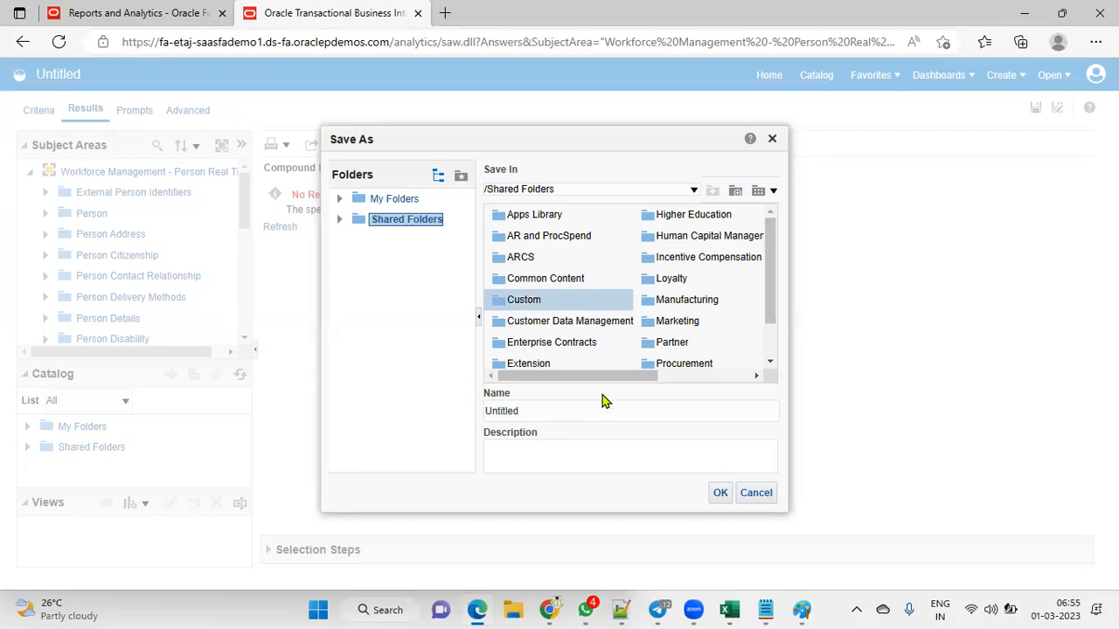
{"action": "left_click", "coordinate": [735, 200]}
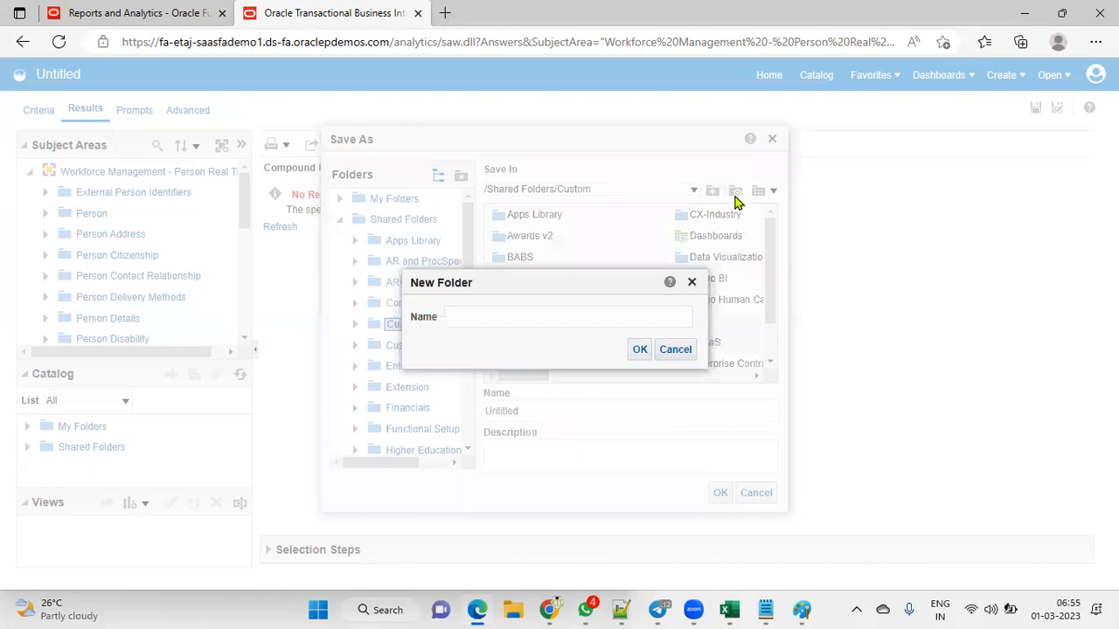
{"action": "type", "text": "RTL"}
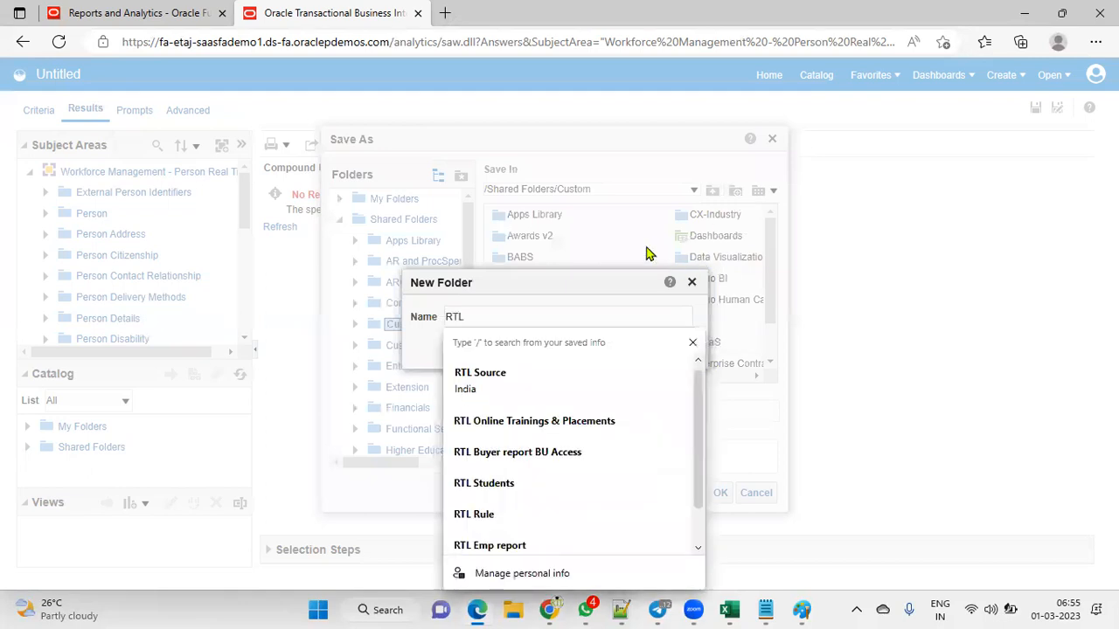
{"action": "left_click_drag", "start_coordinate": [600, 286], "coordinate": [695, 135]}
{"action": "left_click", "coordinate": [779, 202]}
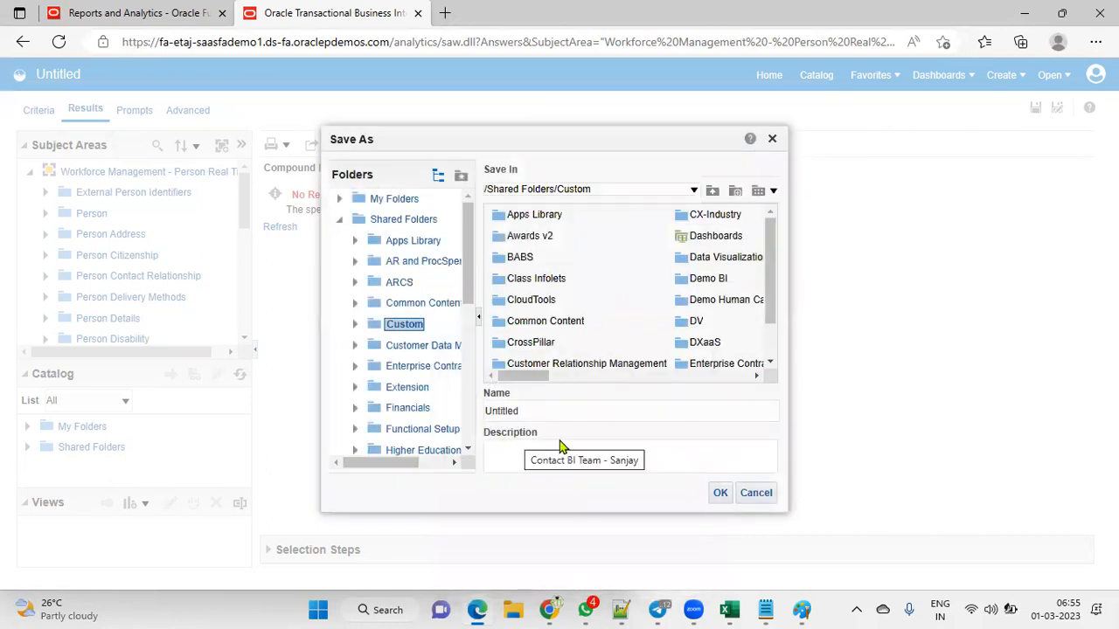
Step: Save the analysis in RTL under the name EMP_ANALYSIS
{"action": "double_click", "coordinate": [586, 410]}
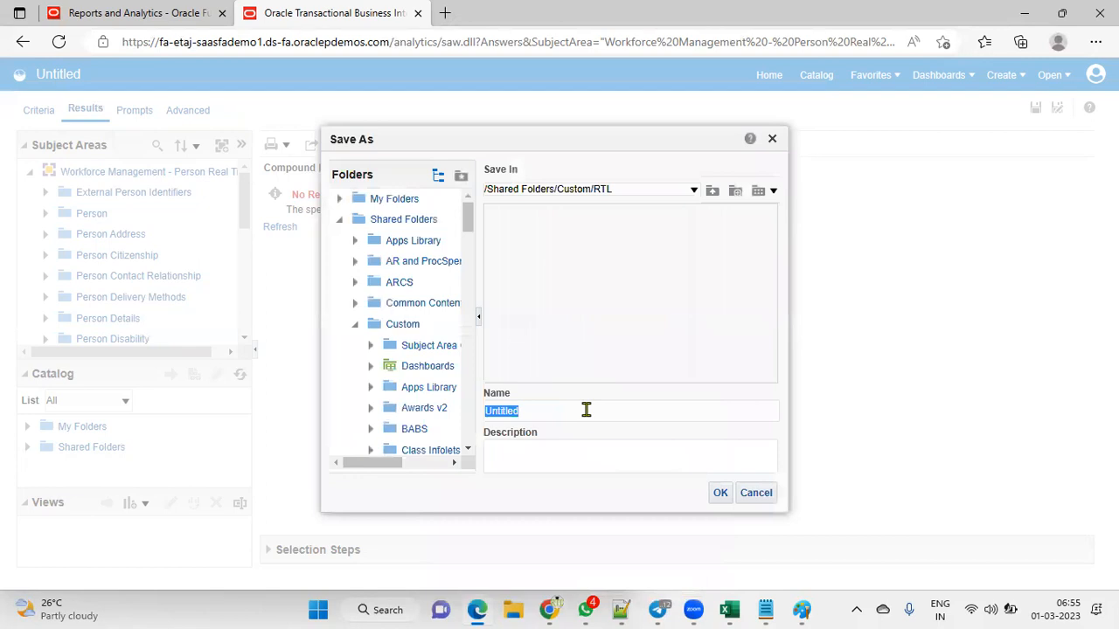
{"action": "type", "text": "EMP_ANALYSIS"}
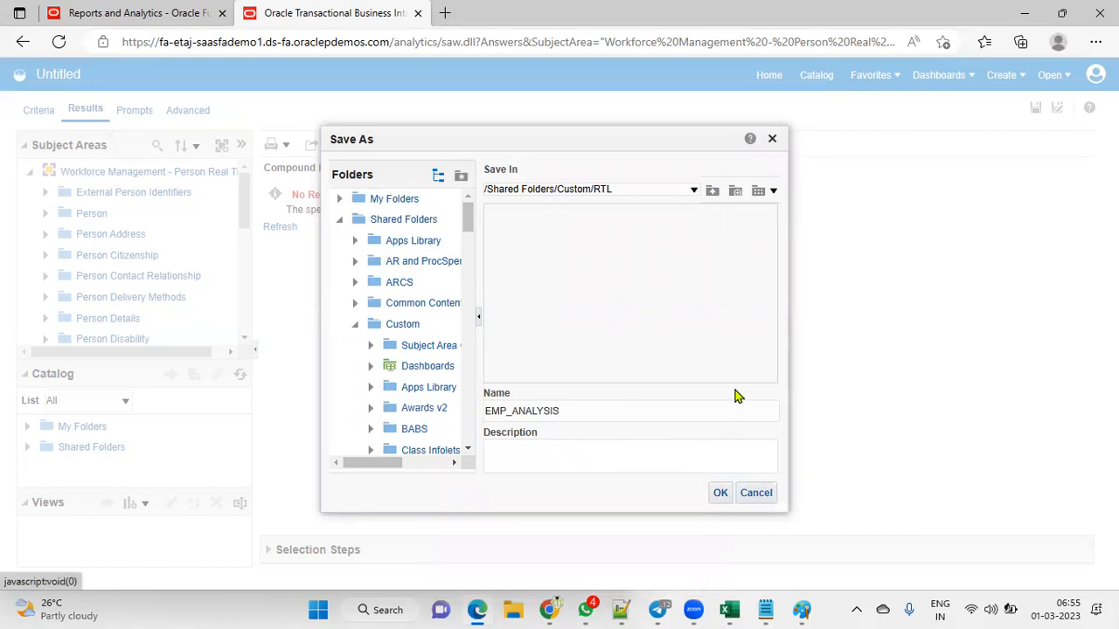
{"action": "key", "text": "Return"}
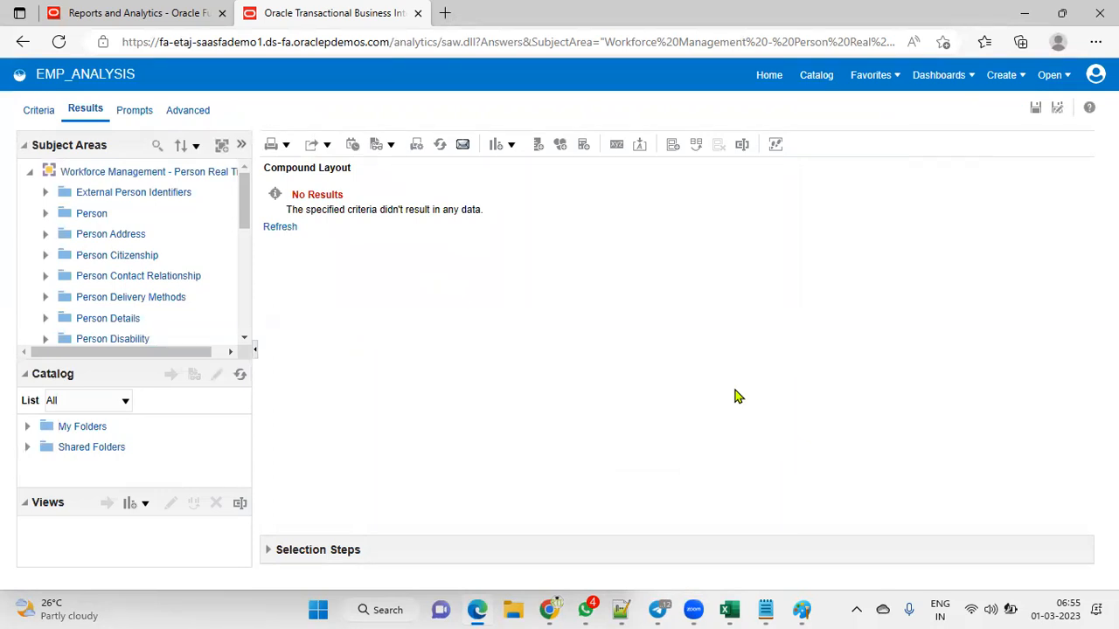
Step: Return to the Reports and Analytics tab and close the EMP_ANALYSIS analysis tab
{"action": "left_click", "coordinate": [164, 12]}
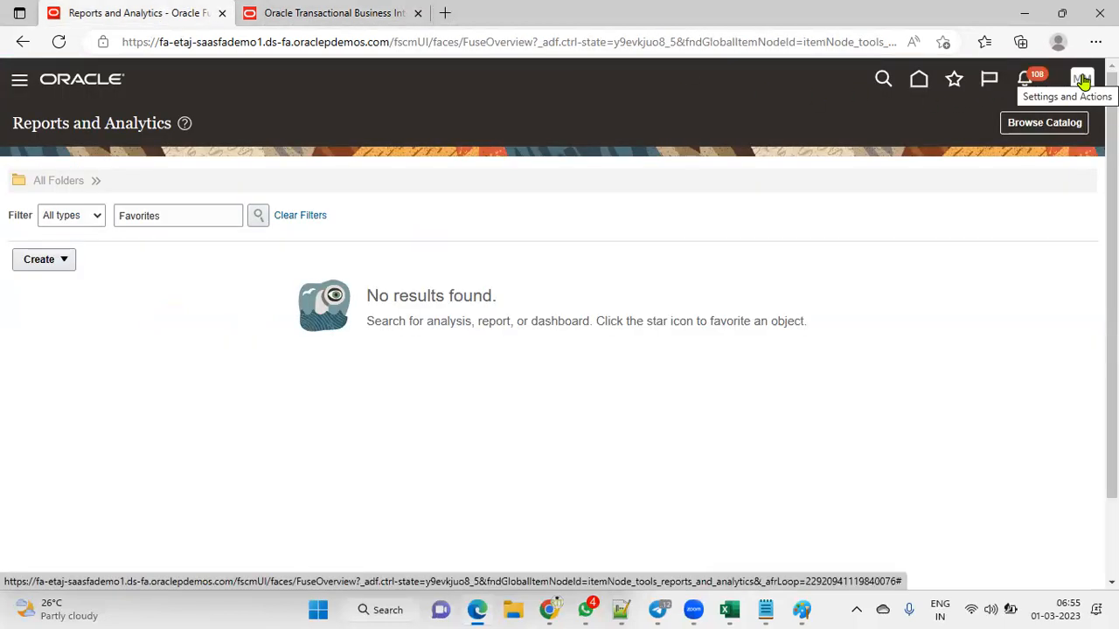
{"action": "left_click", "coordinate": [295, 25]}
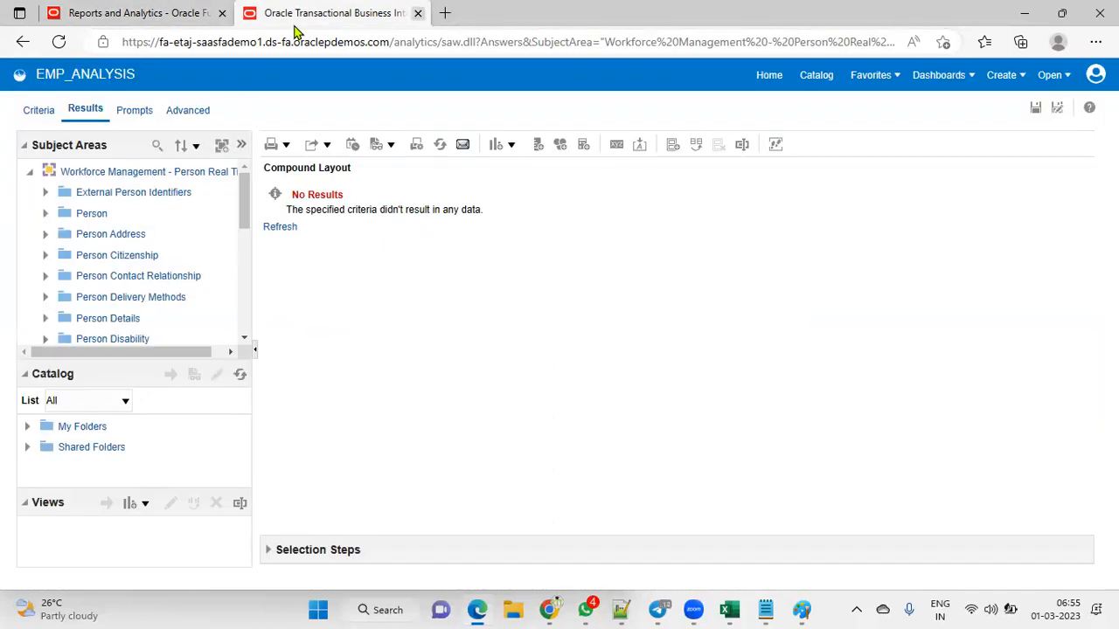
{"action": "key", "text": "ctrl+w"}
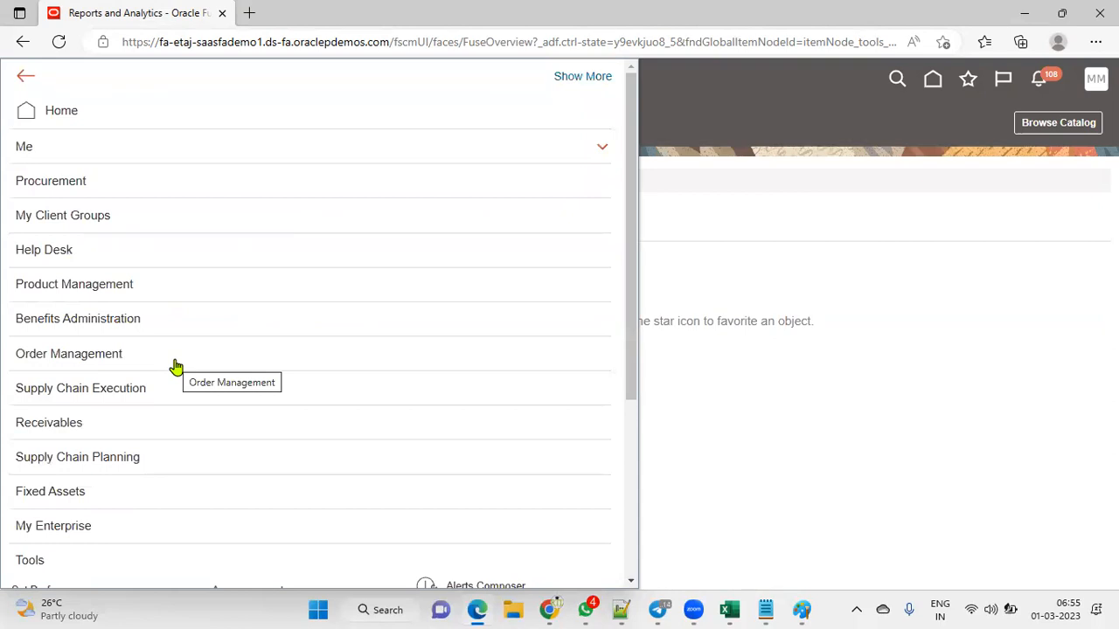
{"action": "scroll", "coordinate": [316, 491], "scroll_direction": "down", "scroll_amount": 3}
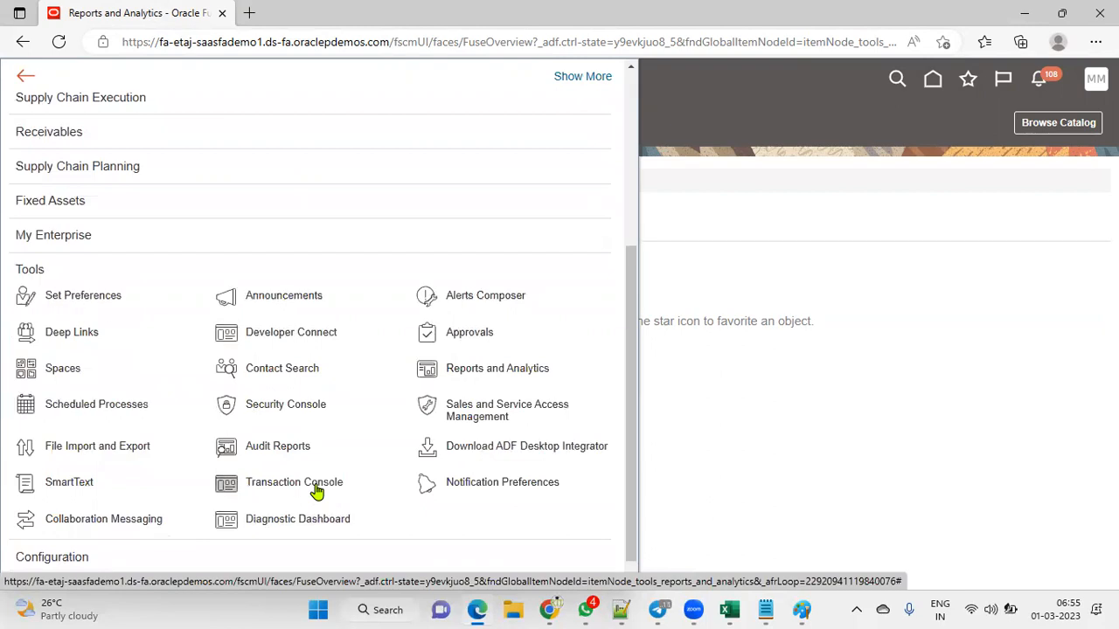
{"action": "scroll", "coordinate": [313, 463], "scroll_direction": "down", "scroll_amount": 1}
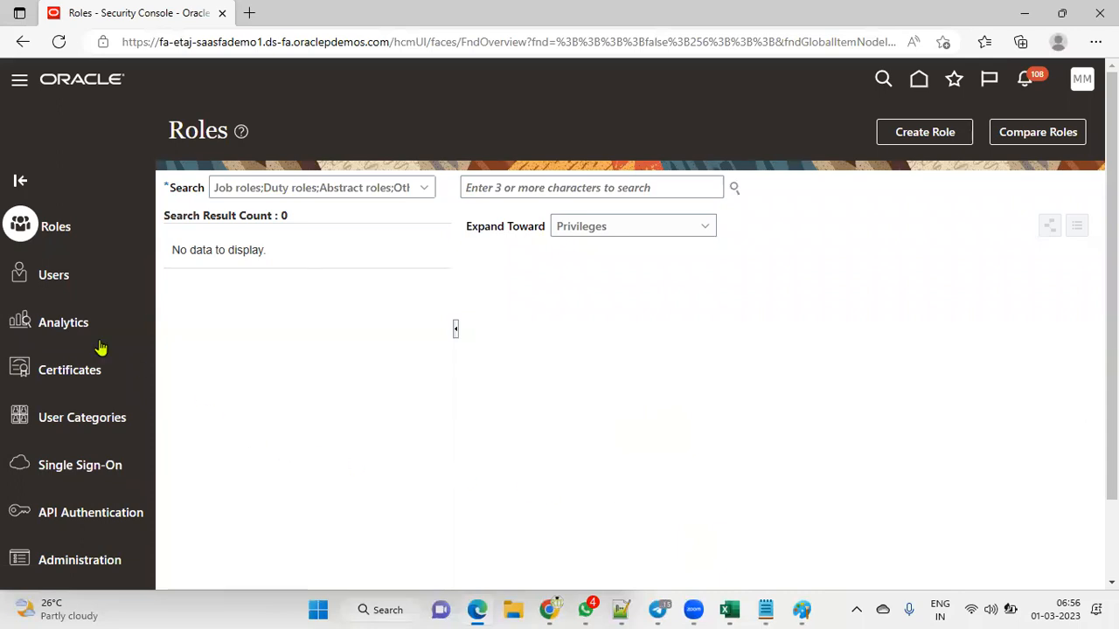
Step: Search User Accounts for MAR.MAR and open that account's details
{"action": "left_click", "coordinate": [65, 277]}
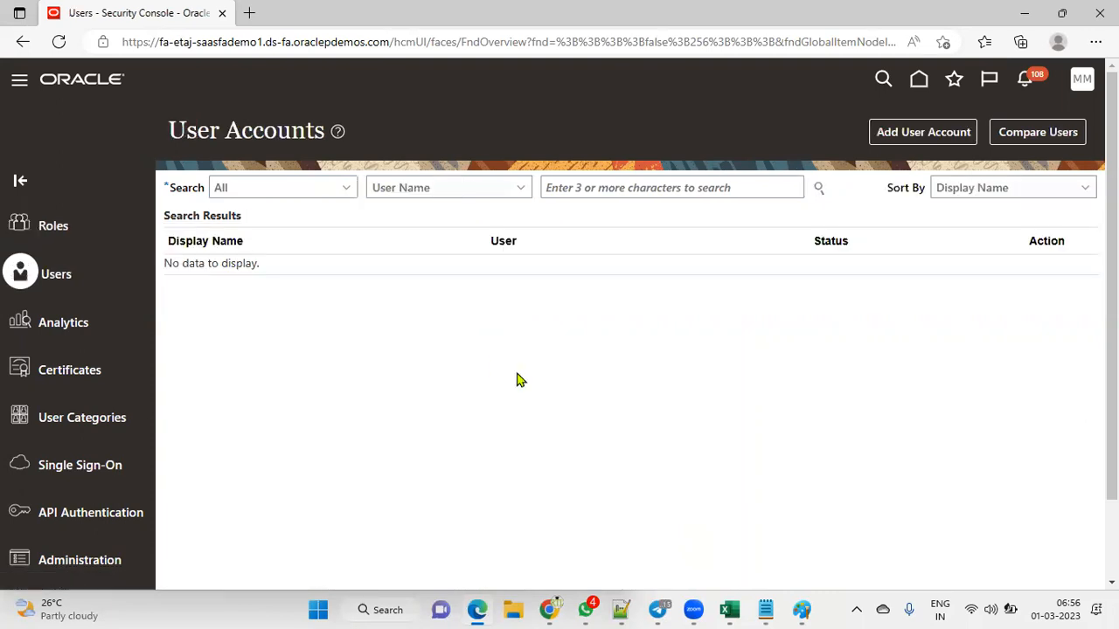
{"action": "left_click", "coordinate": [627, 181]}
{"action": "type", "text": "MAR"}
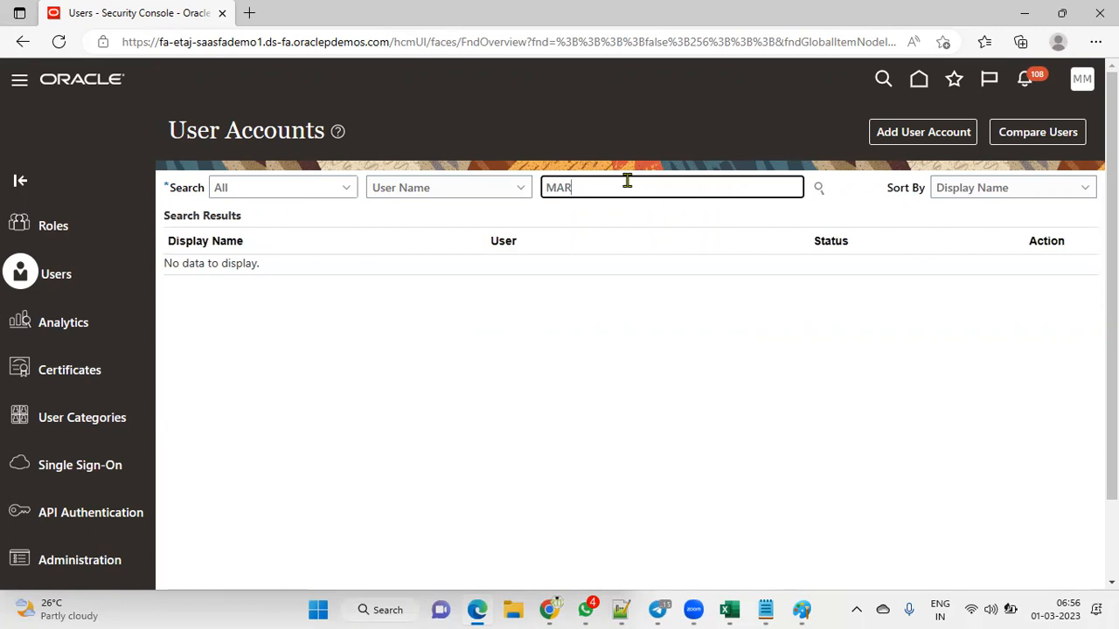
{"action": "key", "text": "Return"}
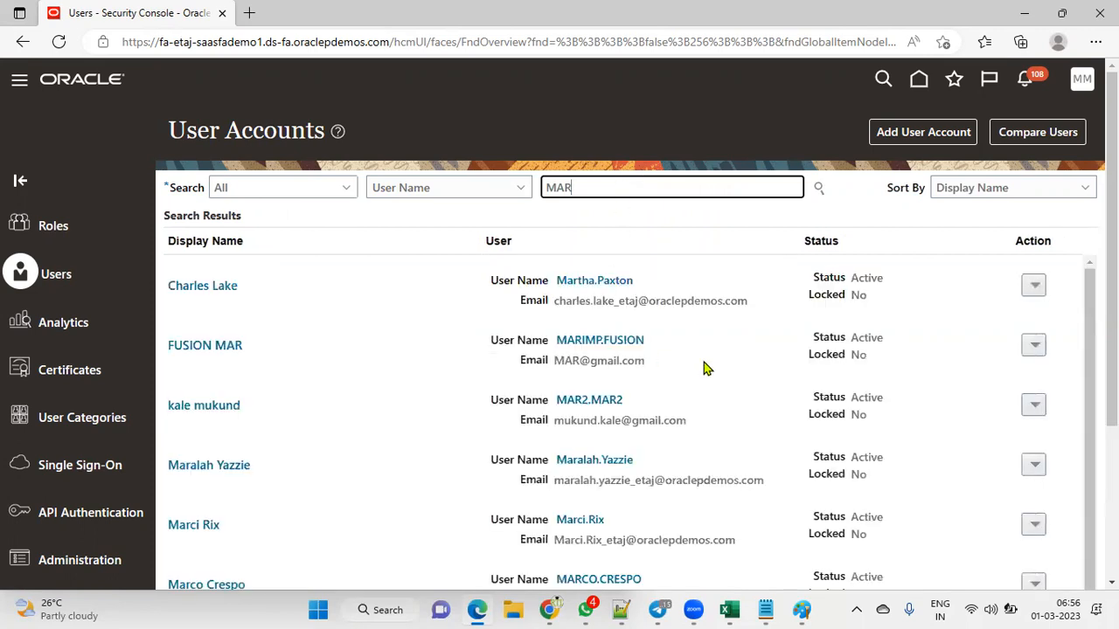
{"action": "type", "text": ".MAR"}
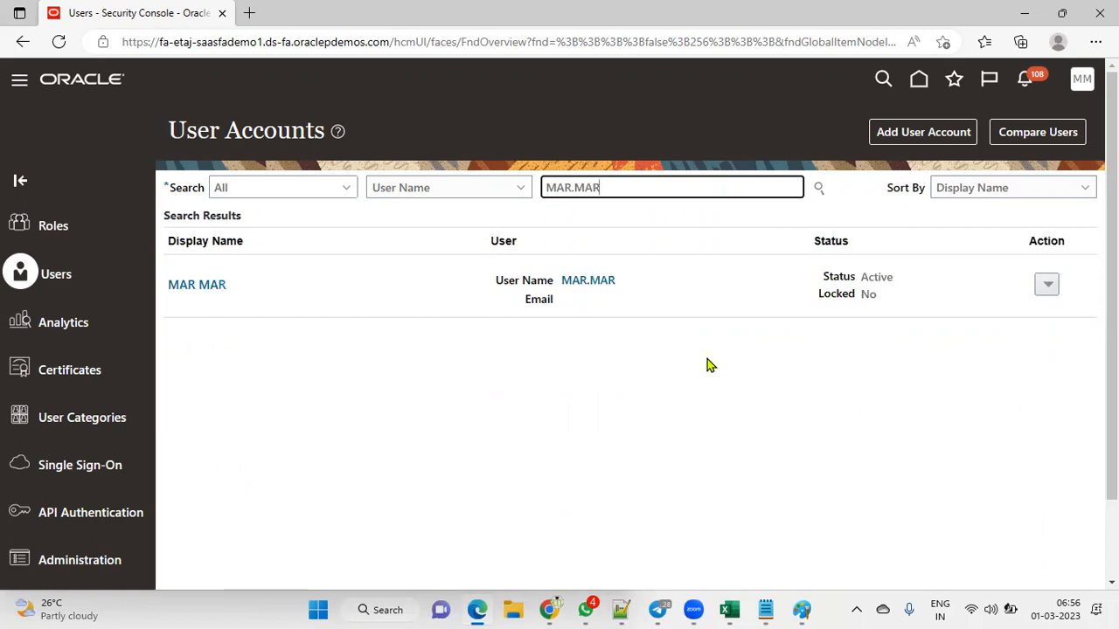
{"action": "left_click", "coordinate": [594, 281]}
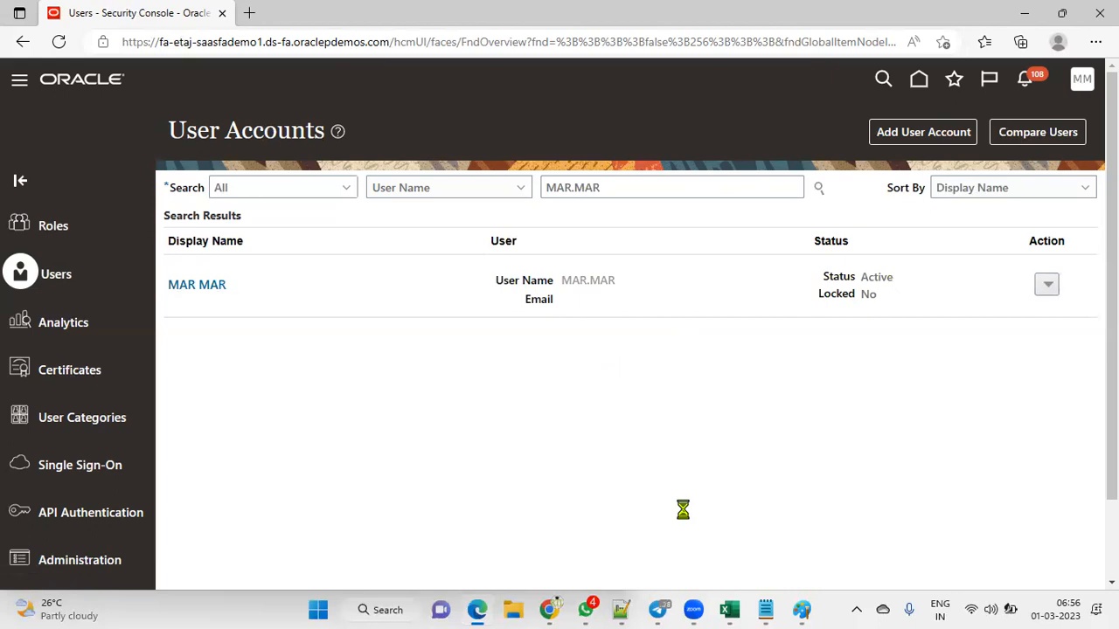
Step: Reset the user's password manually, entering and confirming a new password
{"action": "left_click", "coordinate": [825, 141]}
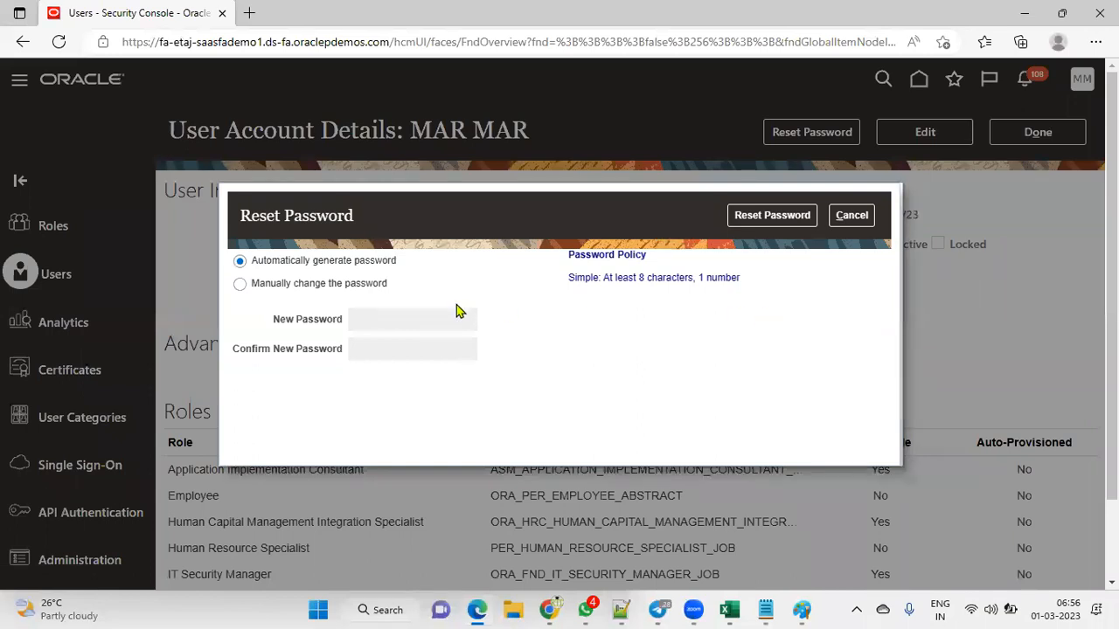
{"action": "left_click", "coordinate": [362, 284]}
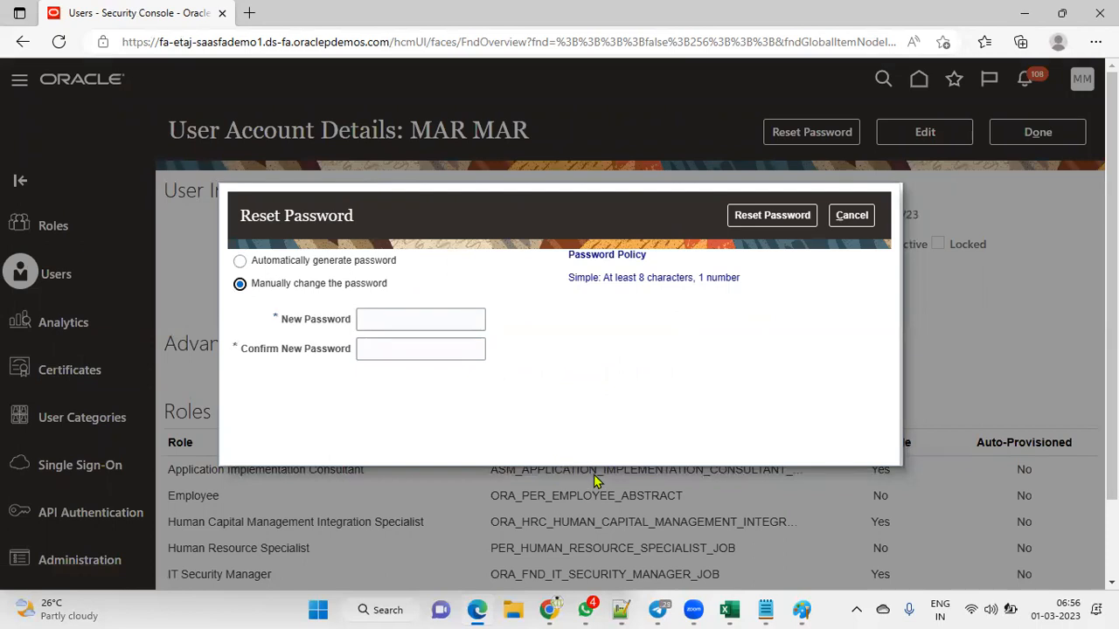
{"action": "left_click", "coordinate": [407, 320]}
{"action": "type", "text": "••••"}
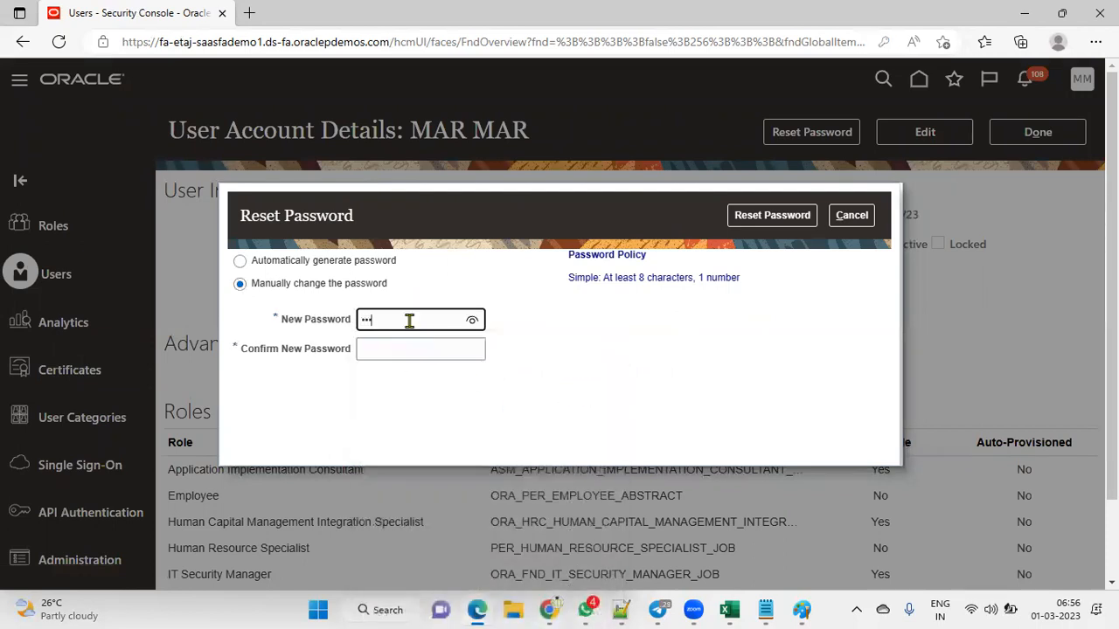
{"action": "type", "text": "••••"}
{"action": "key", "text": "Tab"}
{"action": "type", "text": "••••••••"}
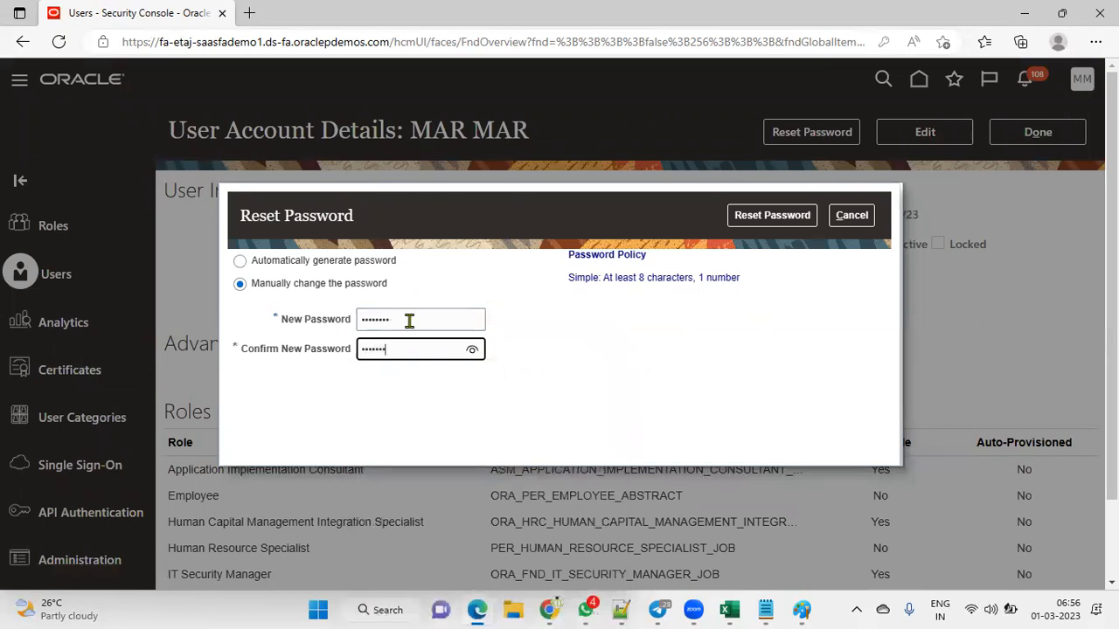
{"action": "left_click", "coordinate": [800, 217]}
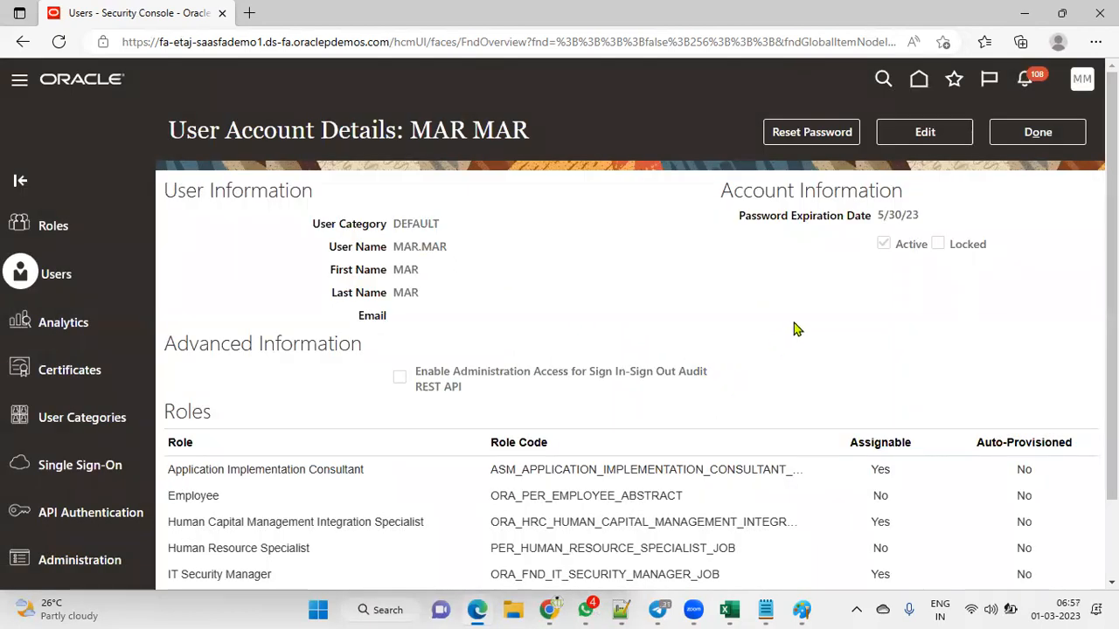
Step: Close the account details, reopen the user account, and switch it to edit mode
{"action": "left_click", "coordinate": [1003, 132]}
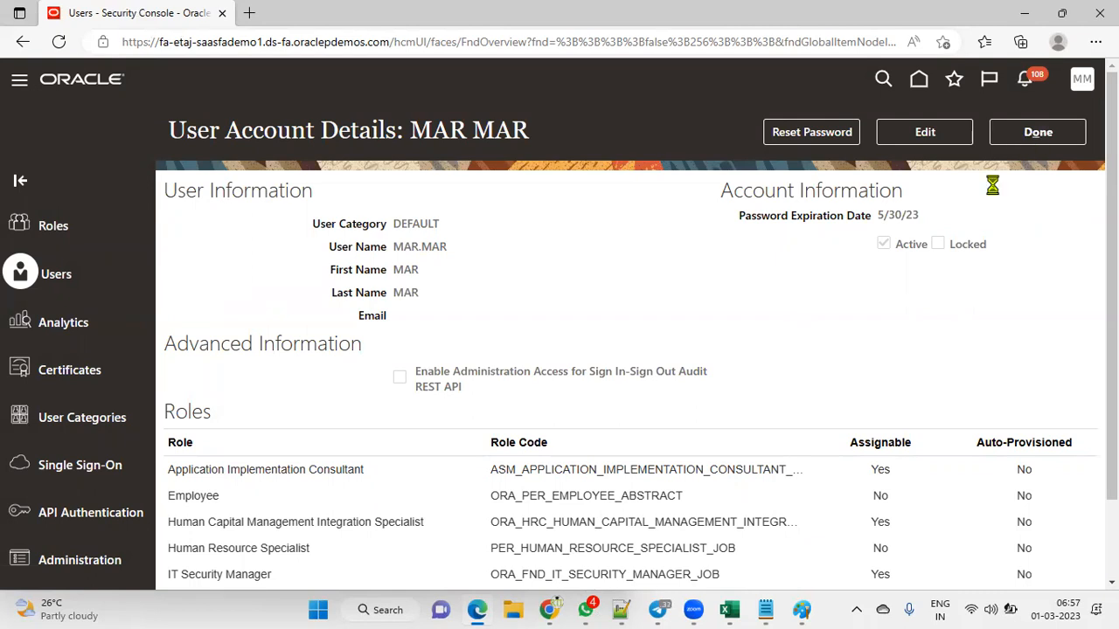
{"action": "left_click", "coordinate": [602, 282]}
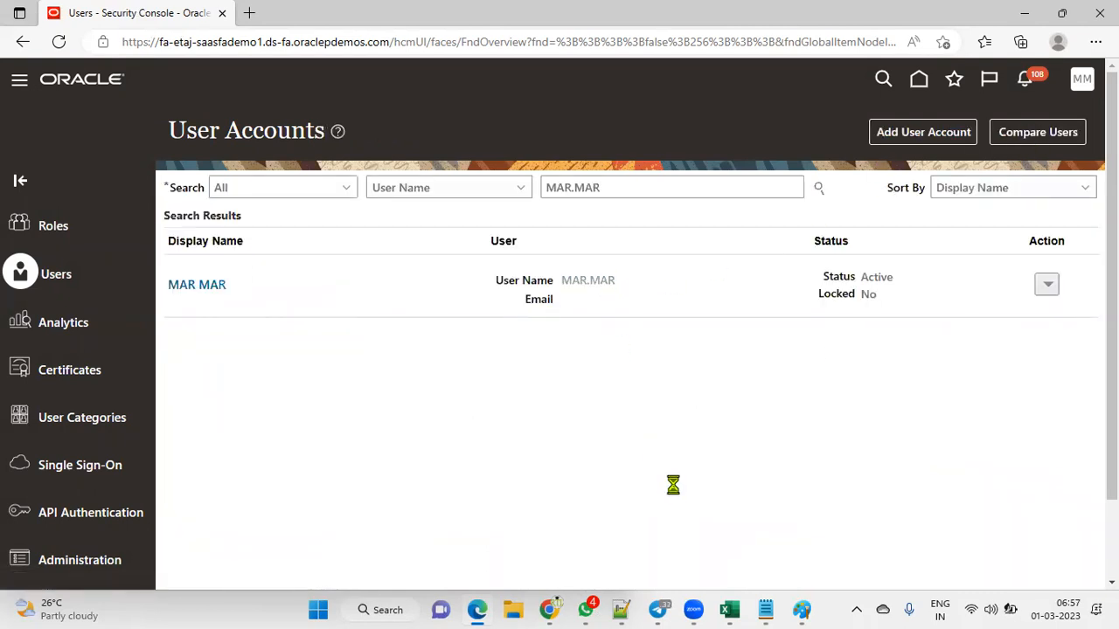
{"action": "scroll", "coordinate": [921, 327], "scroll_direction": "down", "scroll_amount": 2}
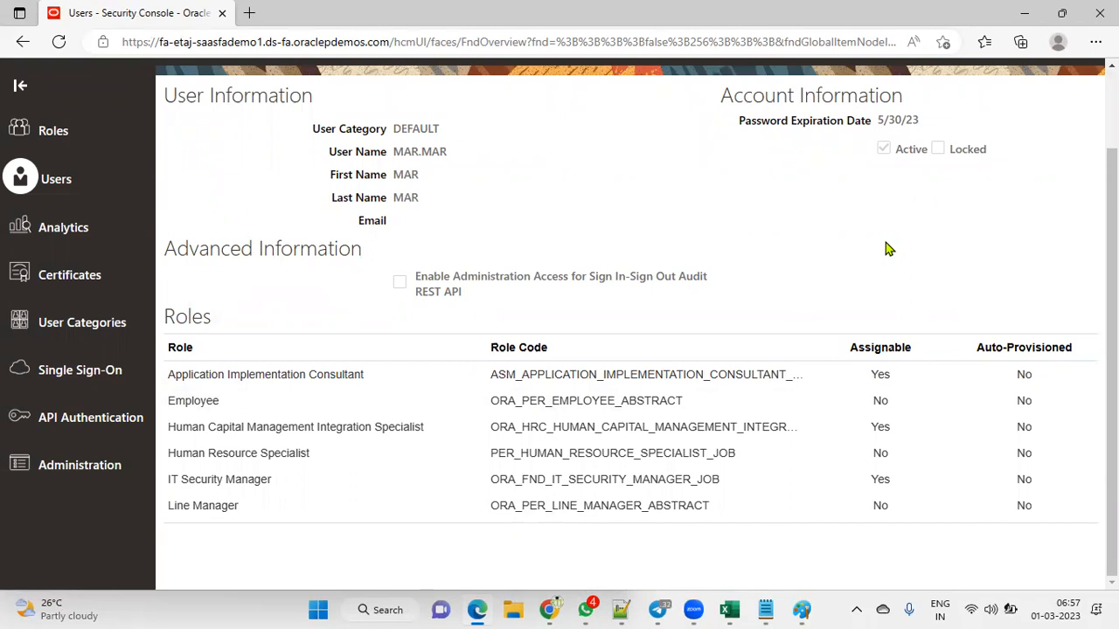
{"action": "scroll", "coordinate": [852, 240], "scroll_direction": "up", "scroll_amount": 2}
{"action": "left_click", "coordinate": [933, 132]}
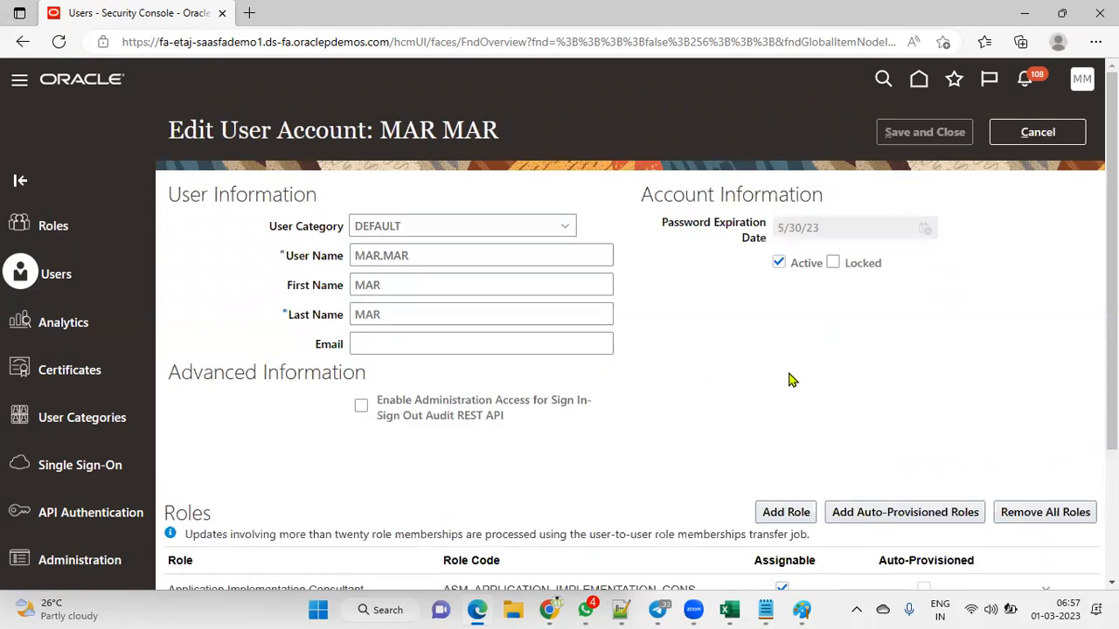
{"action": "scroll", "coordinate": [789, 379], "scroll_direction": "down", "scroll_amount": 2}
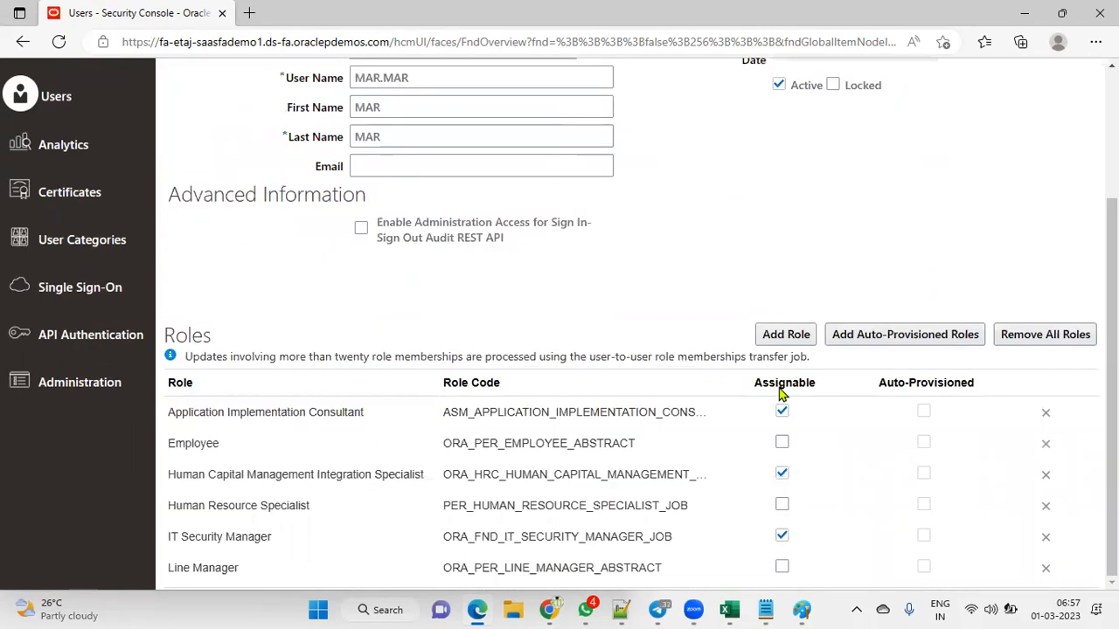
Step: Search roles for 'EMPLOYE' and add the Employee role to the user's role memberships
{"action": "left_click", "coordinate": [786, 335]}
{"action": "left_click", "coordinate": [471, 169]}
{"action": "type", "text": "EMPLOYE"}
{"action": "left_click", "coordinate": [495, 190]}
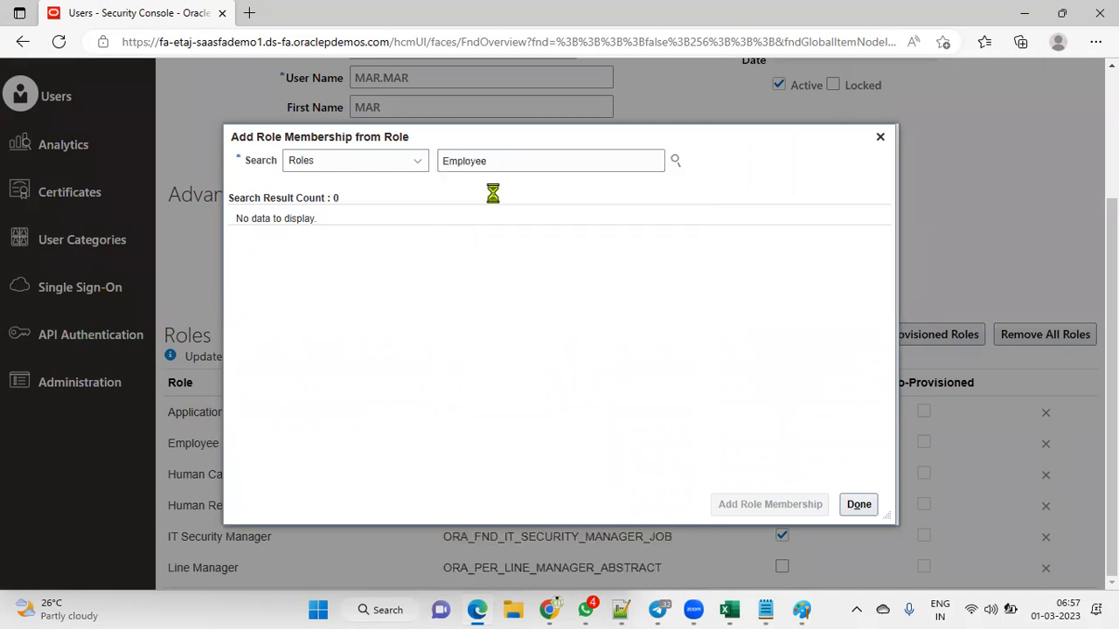
{"action": "left_click", "coordinate": [496, 187]}
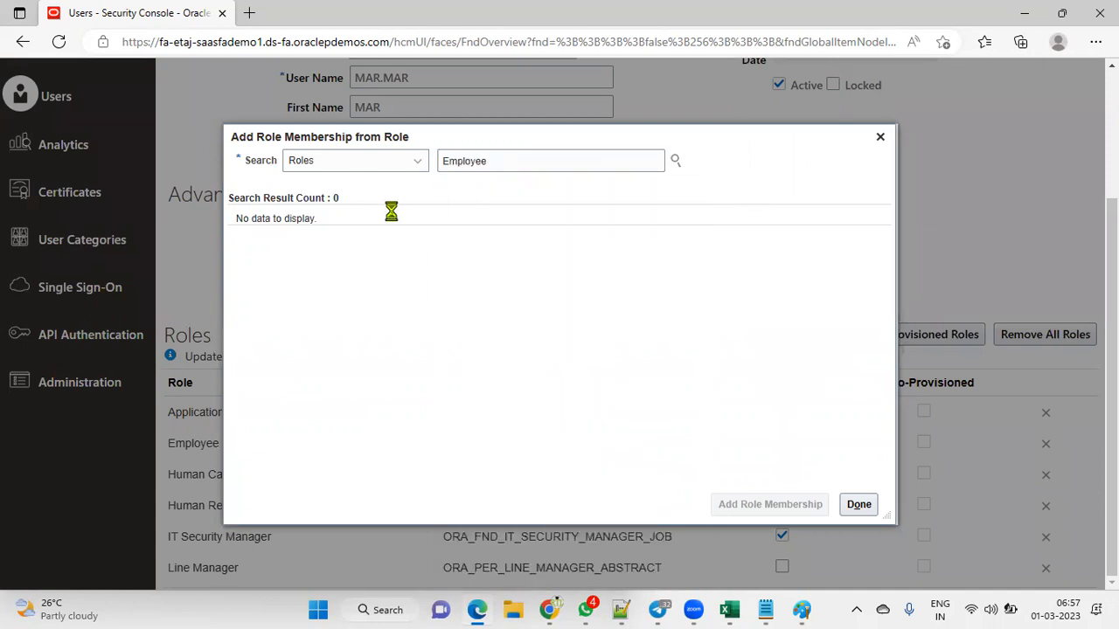
{"action": "left_click", "coordinate": [675, 162]}
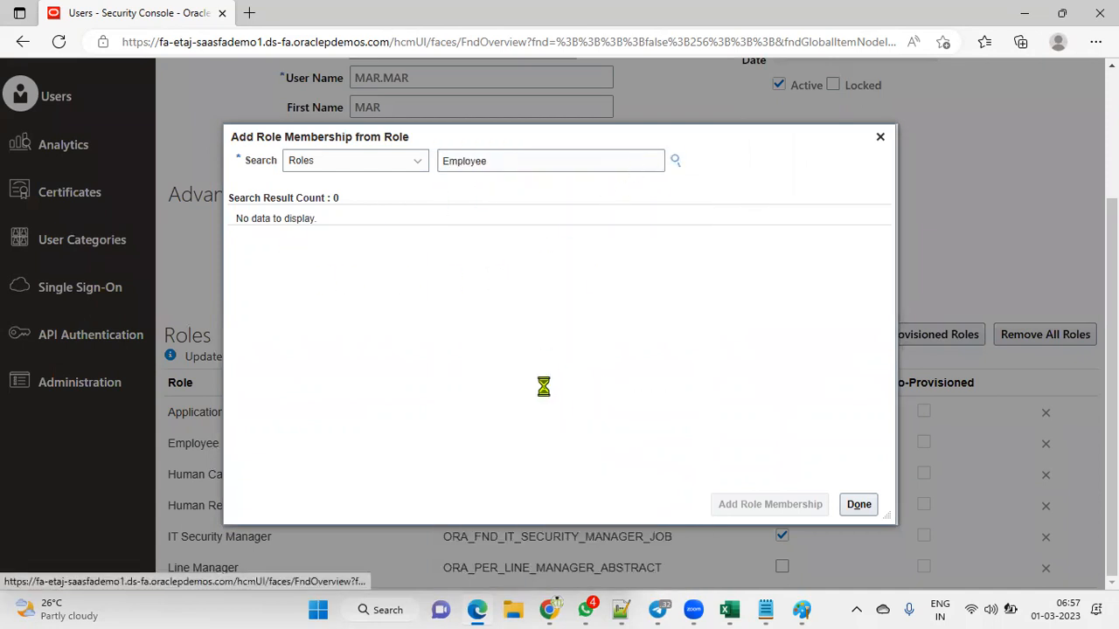
{"action": "left_click", "coordinate": [569, 232]}
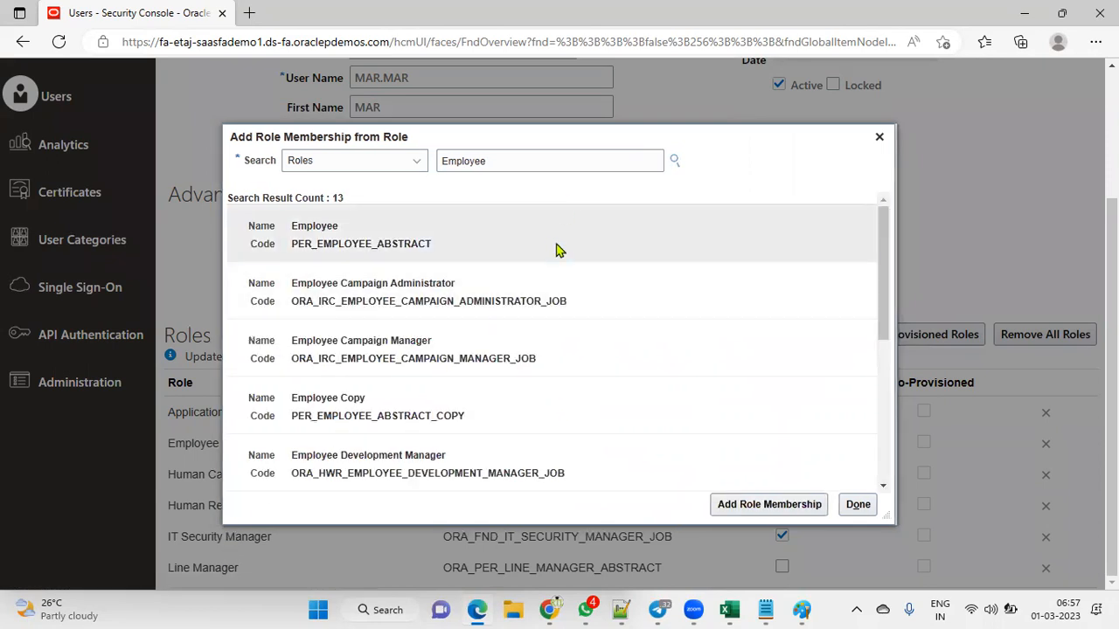
{"action": "left_click", "coordinate": [855, 505]}
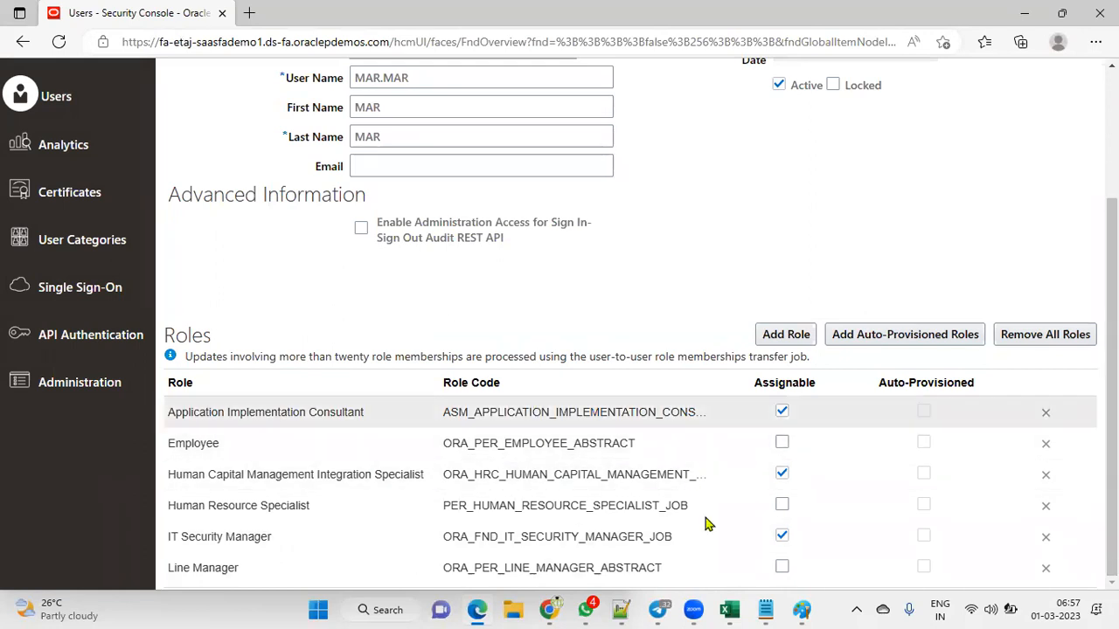
{"action": "scroll", "coordinate": [512, 238], "scroll_direction": "up", "scroll_amount": 2}
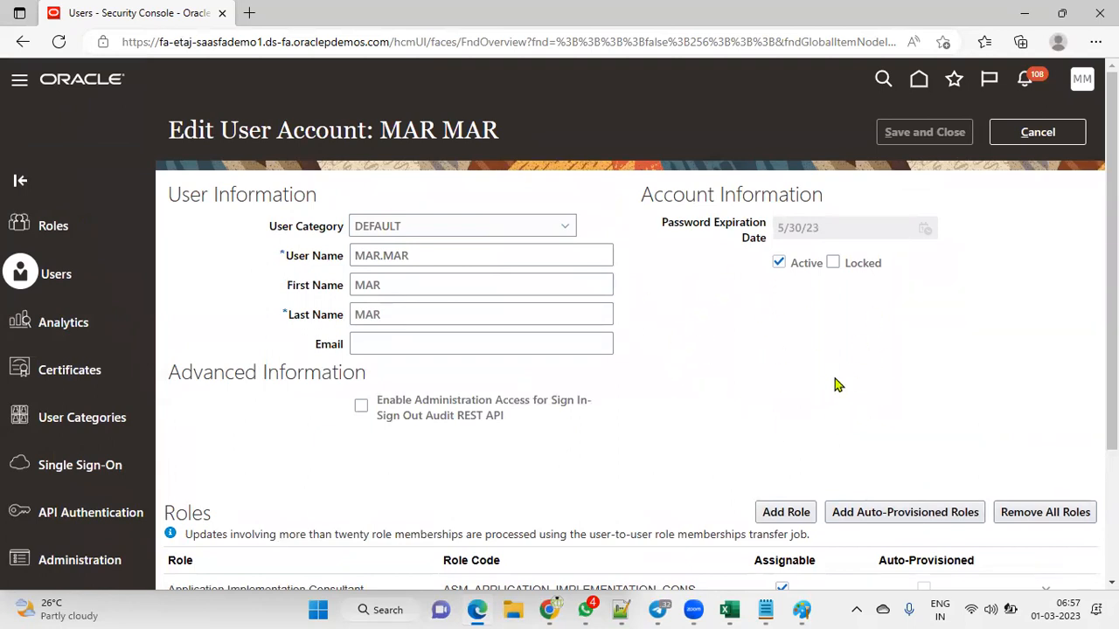
{"action": "scroll", "coordinate": [835, 378], "scroll_direction": "down", "scroll_amount": 2}
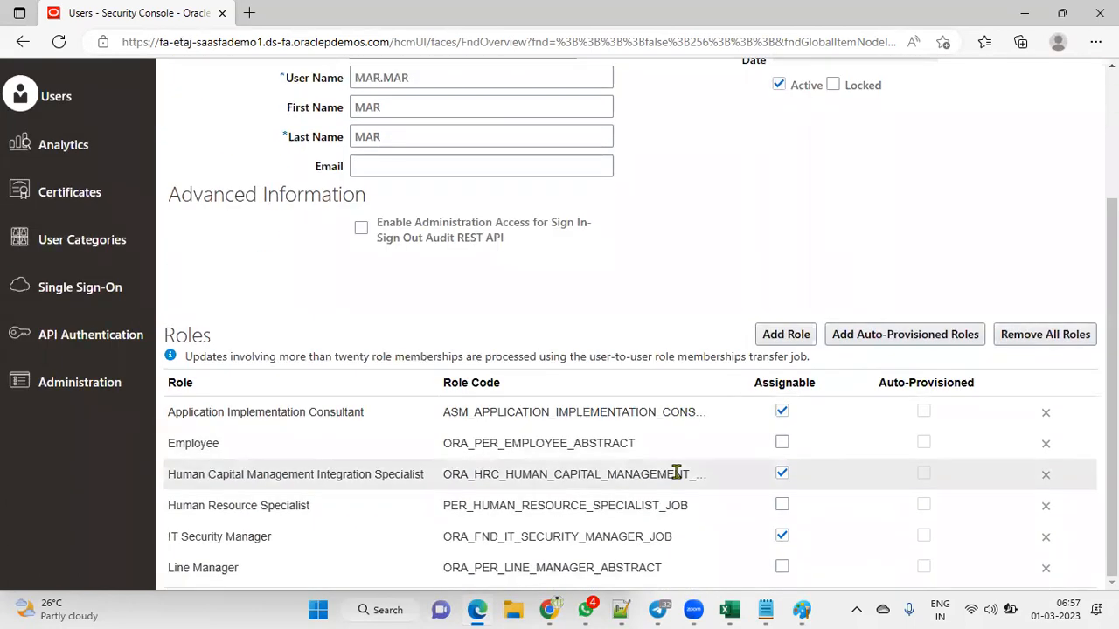
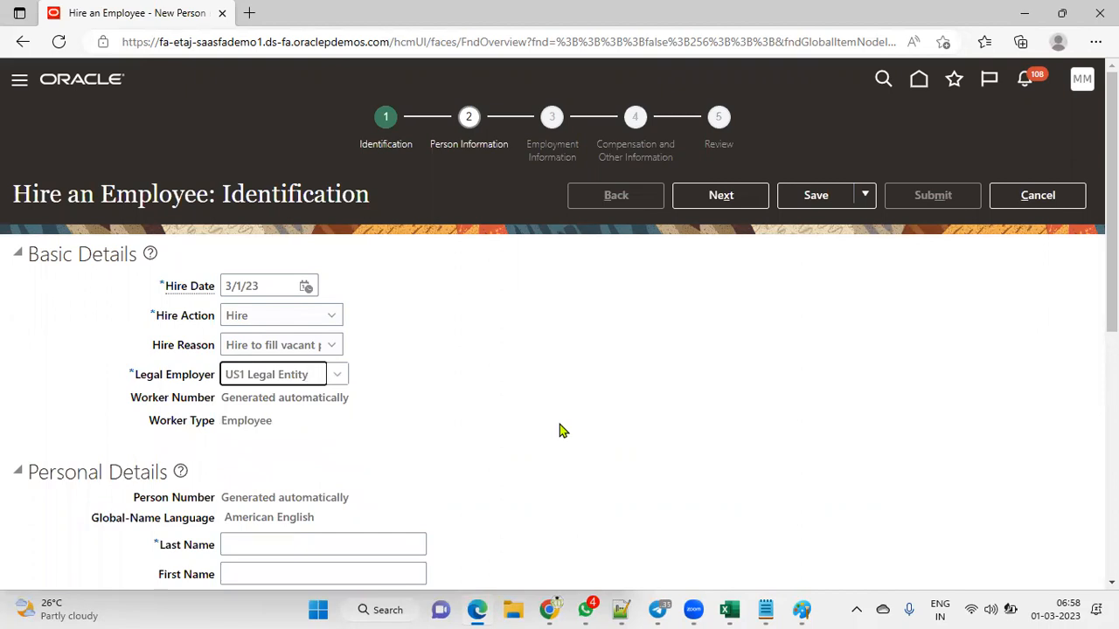
Step: Enter the new hire's last and first names, gender Male, and birth date 1/1/88
{"action": "scroll", "coordinate": [443, 482], "scroll_direction": "down", "scroll_amount": 3}
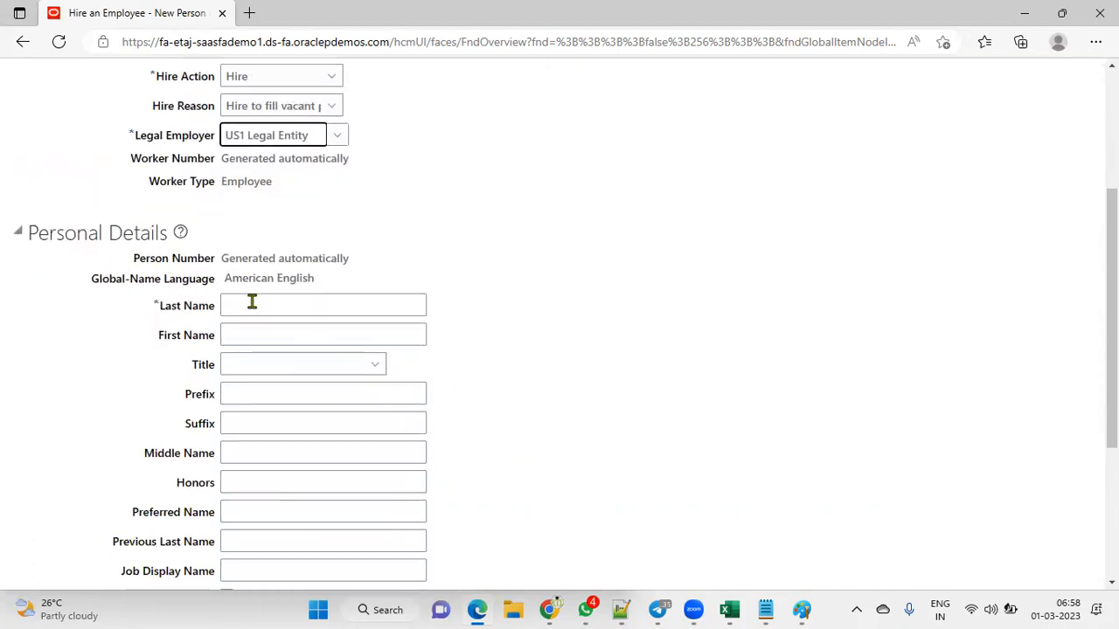
{"action": "left_click", "coordinate": [251, 301]}
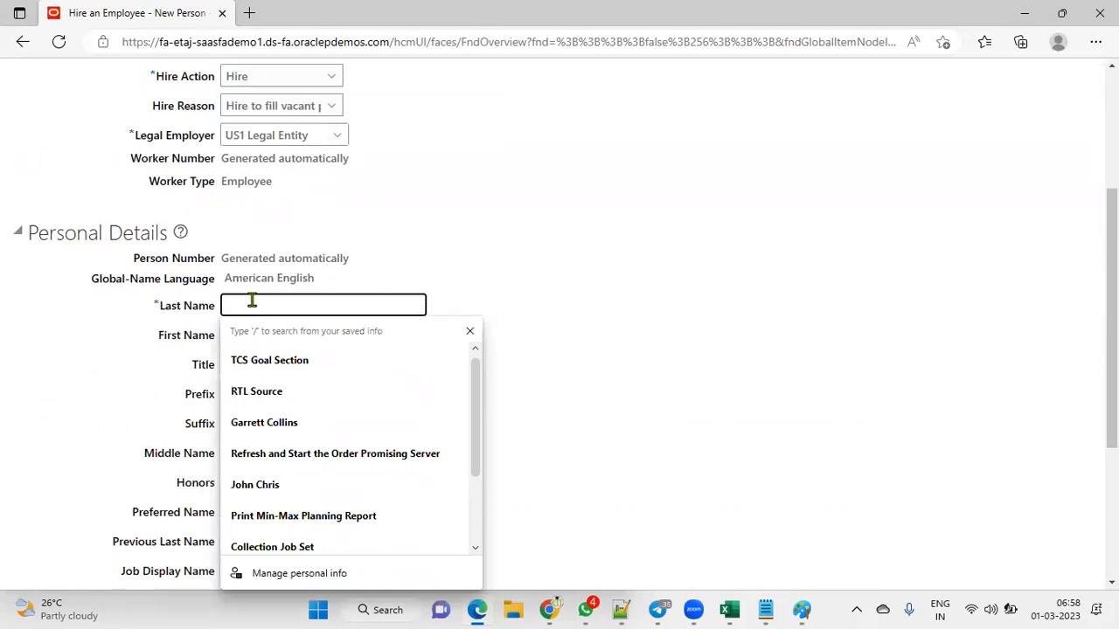
{"action": "key", "text": "Tab"}
{"action": "key", "text": "Tab"}
{"action": "key", "text": "Tab"}
{"action": "key", "text": "Tab"}
{"action": "key", "text": "Tab"}
{"action": "key", "text": "Tab"}
{"action": "key", "text": "Tab"}
{"action": "key", "text": "Tab"}
{"action": "key", "text": "Tab"}
{"action": "key", "text": "Tab"}
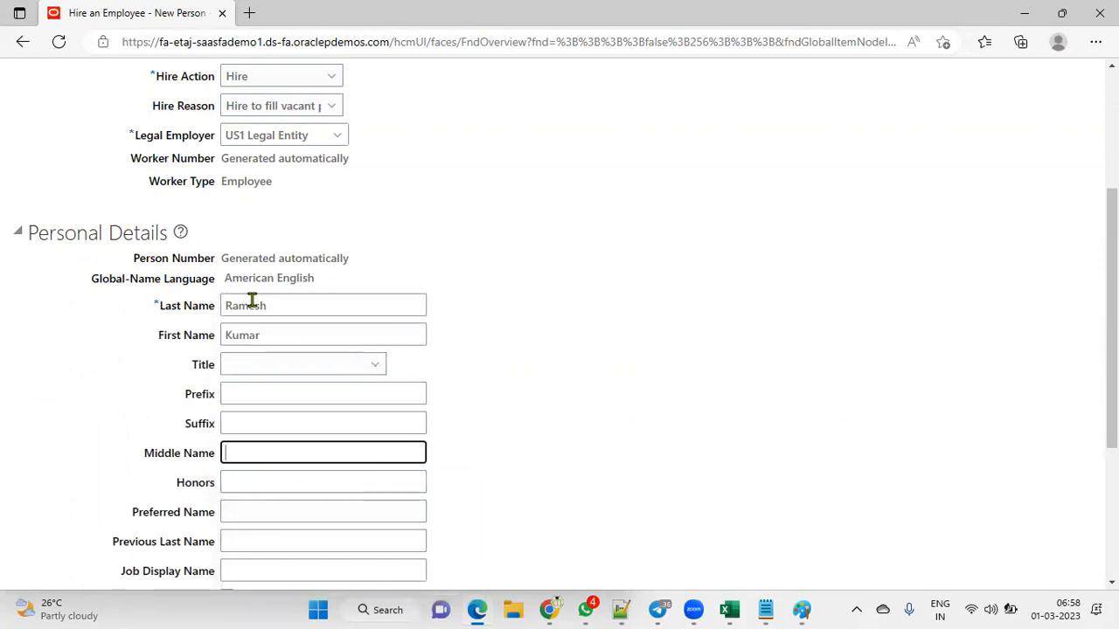
{"action": "key", "text": "Tab"}
{"action": "key", "text": "m"}
{"action": "key", "text": "Tab"}
{"action": "type", "text": "1/1/88"}
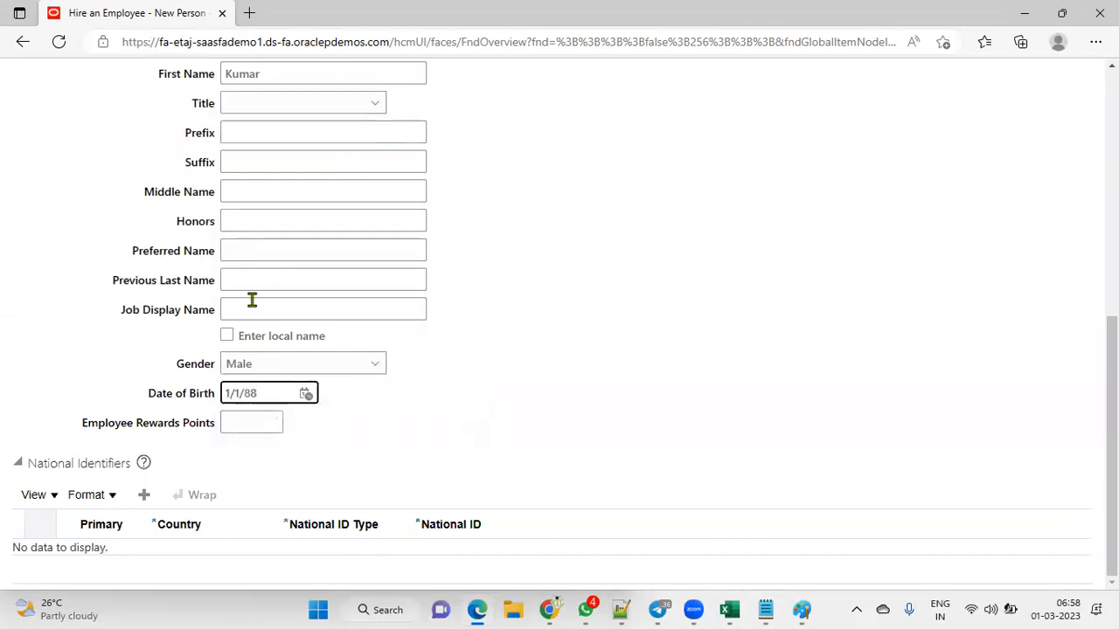
Step: Add a Social Security Number national identifier row with the hire's number
{"action": "left_click", "coordinate": [39, 356]}
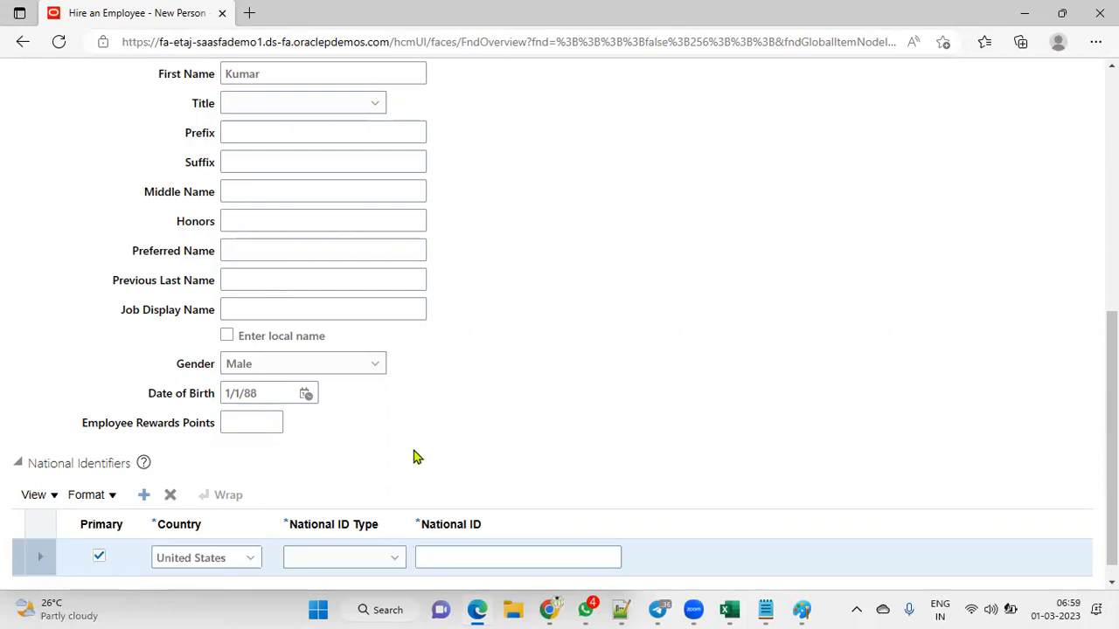
{"action": "left_click", "coordinate": [308, 552]}
{"action": "left_click", "coordinate": [327, 505]}
{"action": "left_click", "coordinate": [556, 553]}
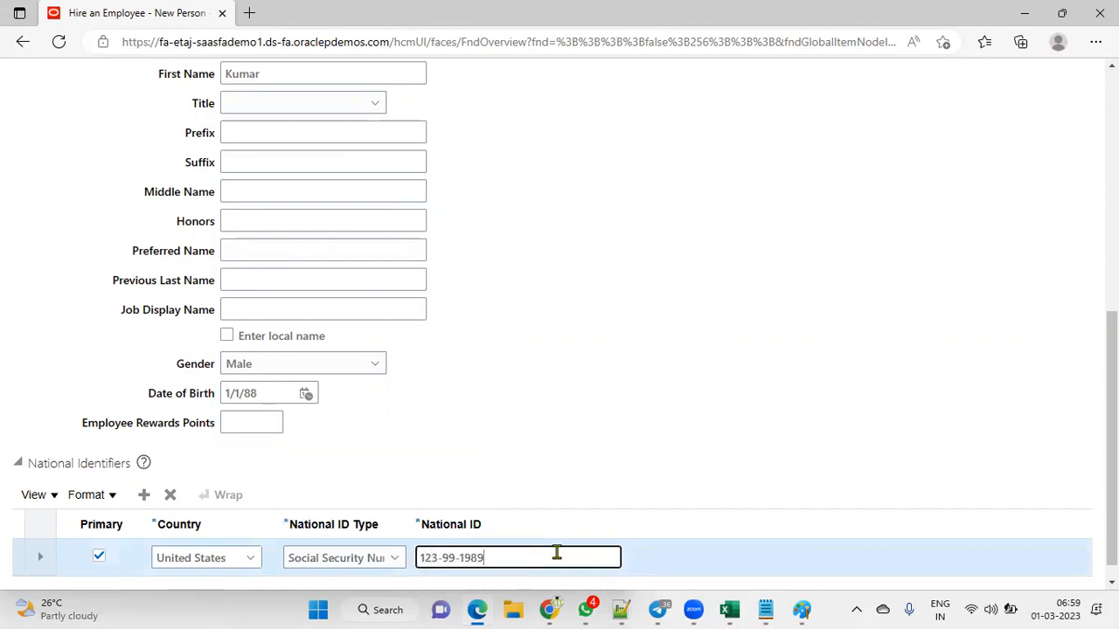
Step: Continue to Person Information and switch the browser to full screen
{"action": "scroll", "coordinate": [568, 533], "scroll_direction": "up", "scroll_amount": 10}
{"action": "left_click", "coordinate": [731, 177]}
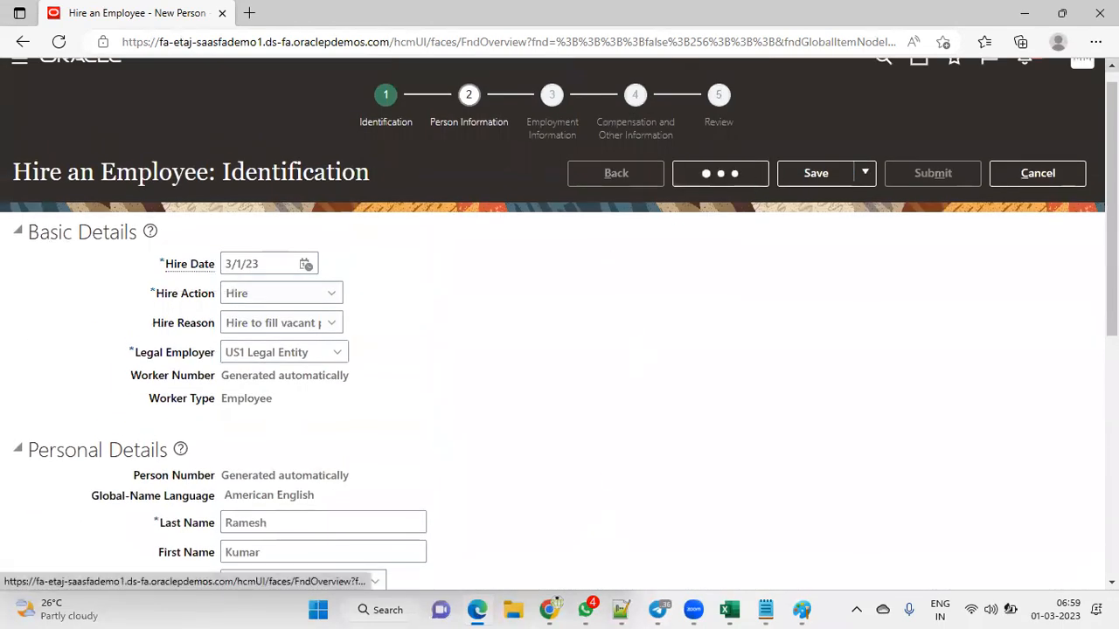
{"action": "left_click", "coordinate": [1095, 41]}
{"action": "left_click", "coordinate": [1061, 96]}
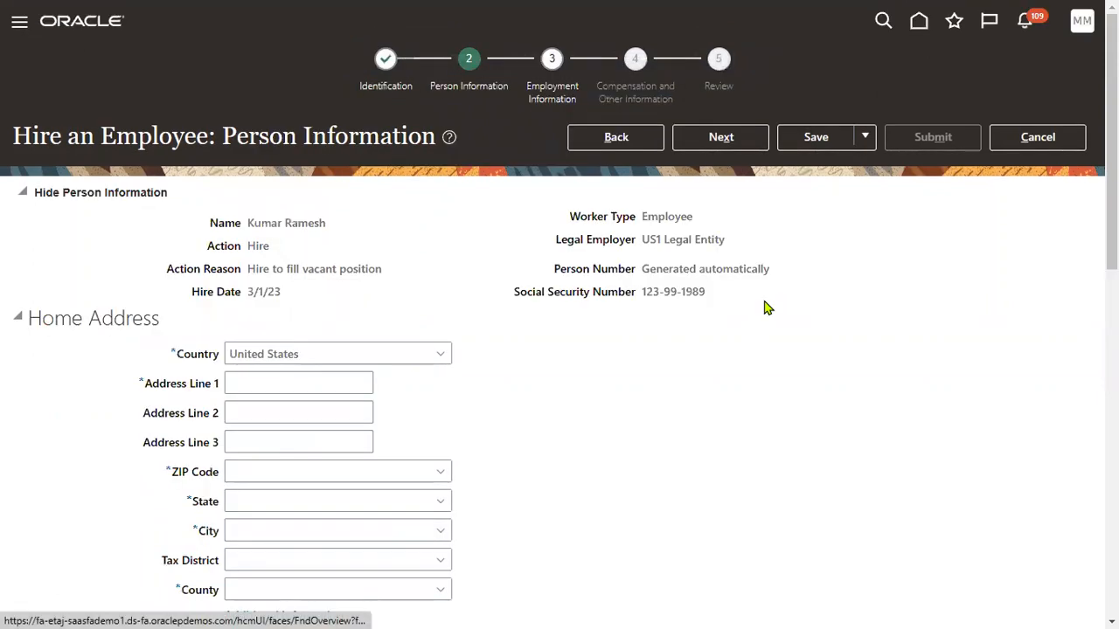
Step: Enter the home address line and ZIP code so state and city auto-fill, then continue
{"action": "left_click", "coordinate": [271, 392]}
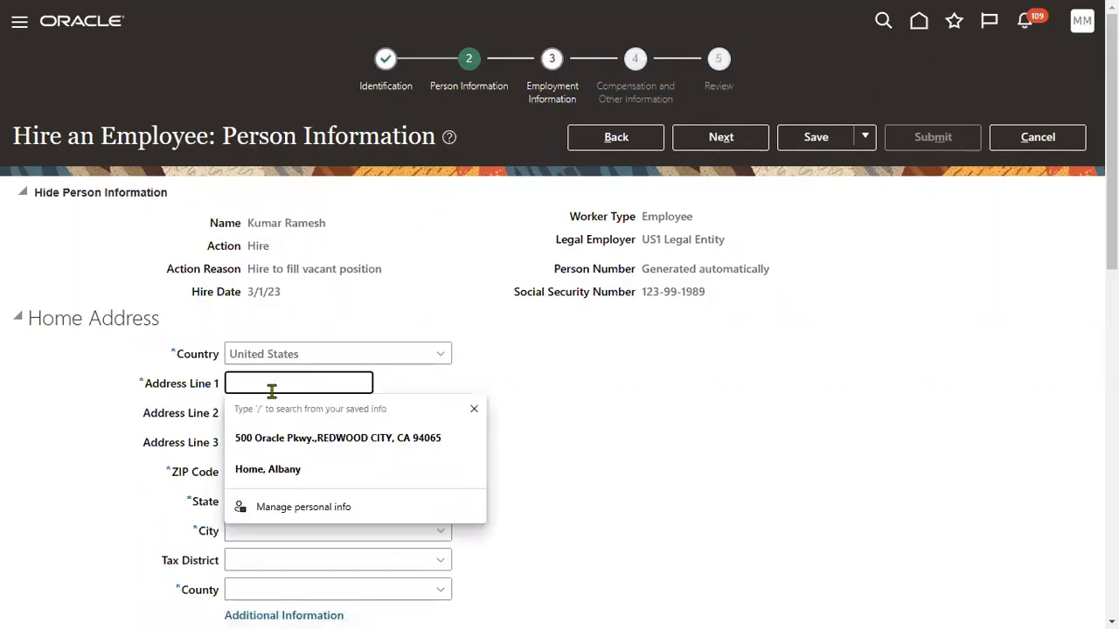
{"action": "type", "text": "HOme Address"}
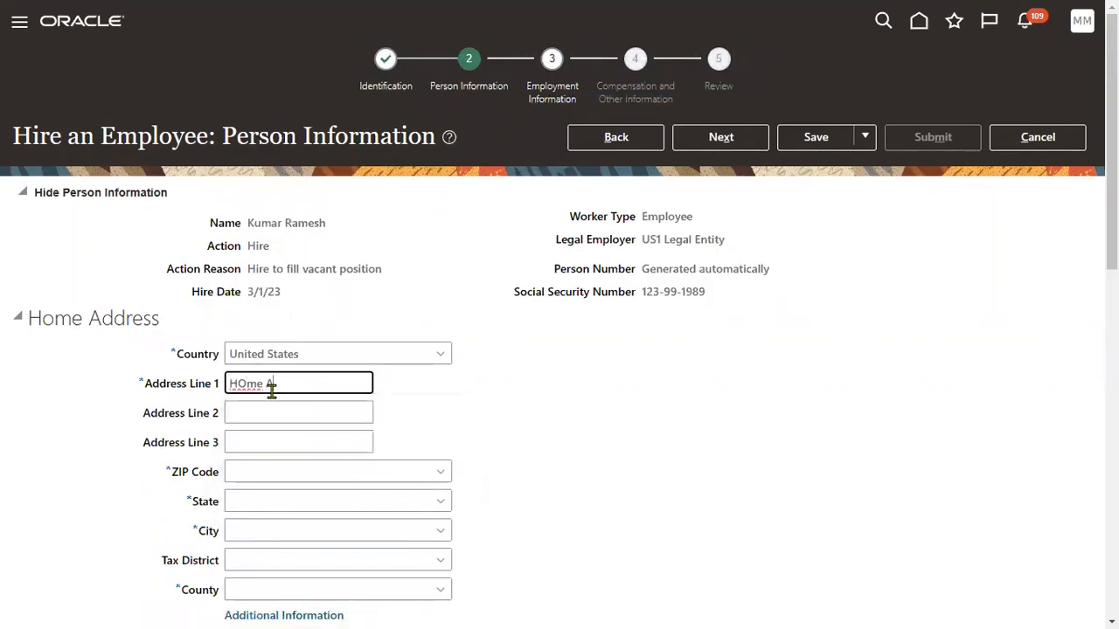
{"action": "key", "text": "Tab"}
{"action": "key", "text": "Tab"}
{"action": "type", "text": "12200"}
{"action": "key", "text": "Tab"}
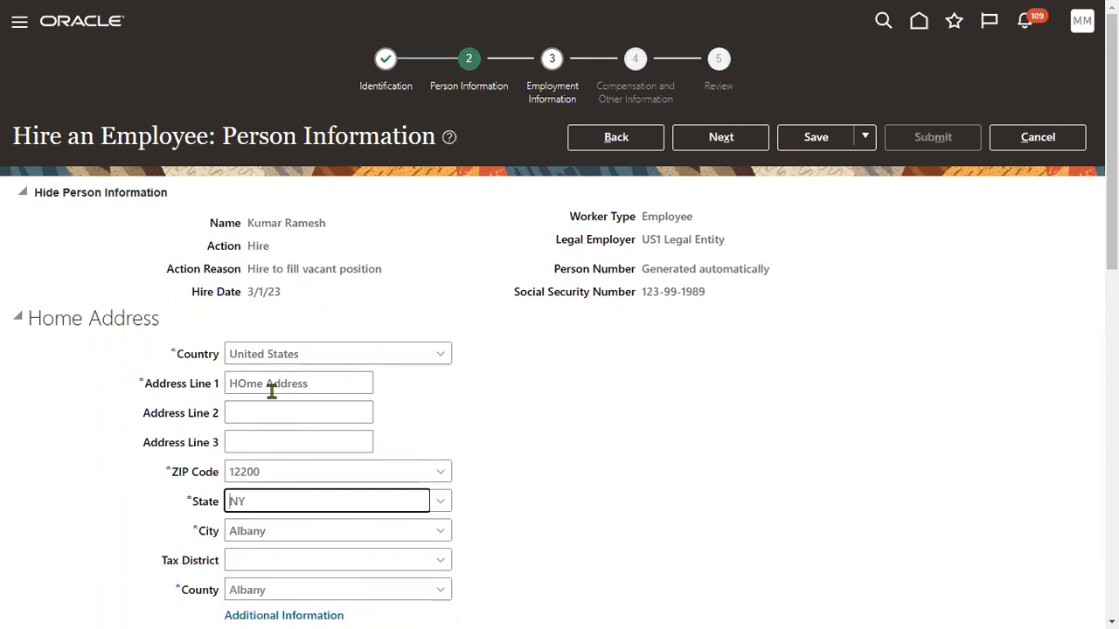
{"action": "left_click", "coordinate": [706, 139]}
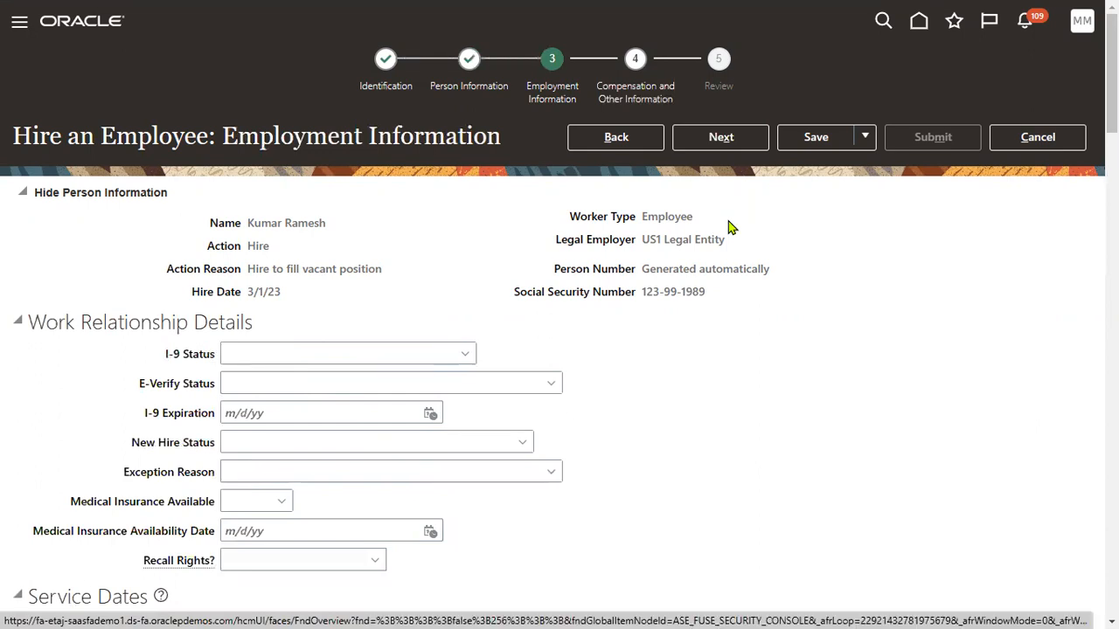
Step: Set the assignment's Business Unit to US1 Business Unit
{"action": "scroll", "coordinate": [554, 374], "scroll_direction": "down", "scroll_amount": 5}
{"action": "left_click", "coordinate": [339, 358]}
{"action": "type", "text": "us1"}
{"action": "key", "text": "Tab"}
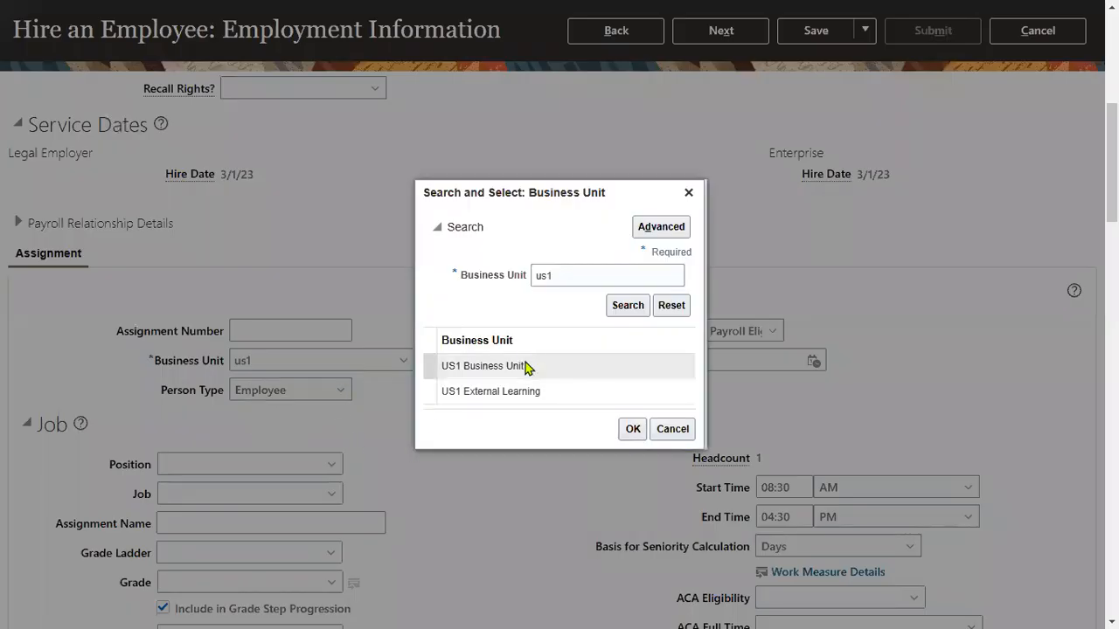
{"action": "left_click", "coordinate": [527, 367]}
{"action": "left_click", "coordinate": [631, 429]}
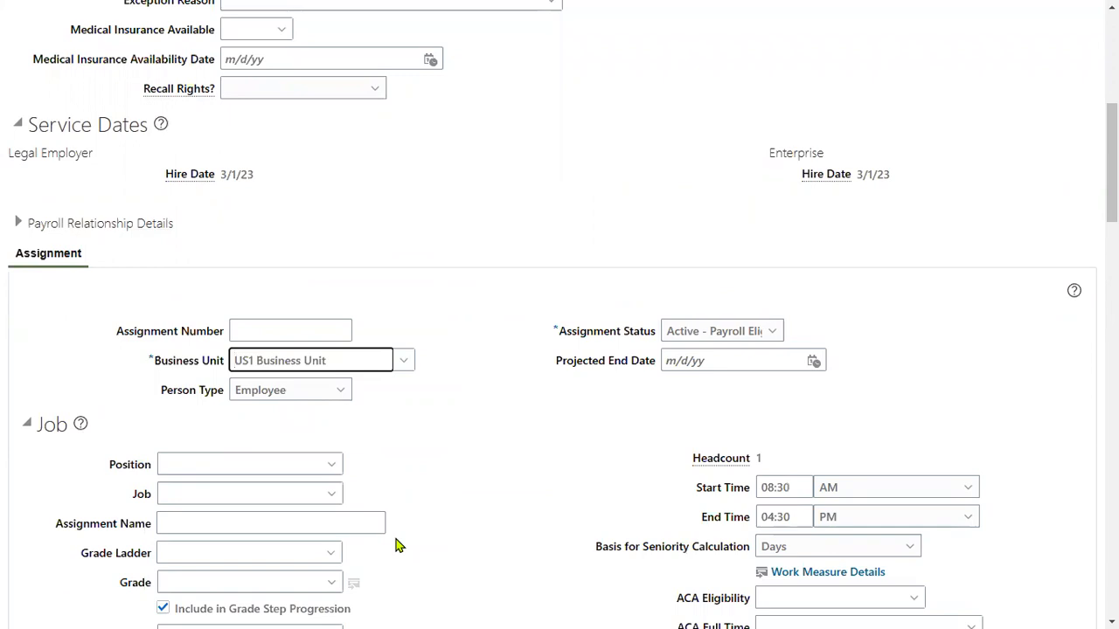
Step: Enter 'ckerk' as the position to bring up the Position search
{"action": "left_click", "coordinate": [242, 465]}
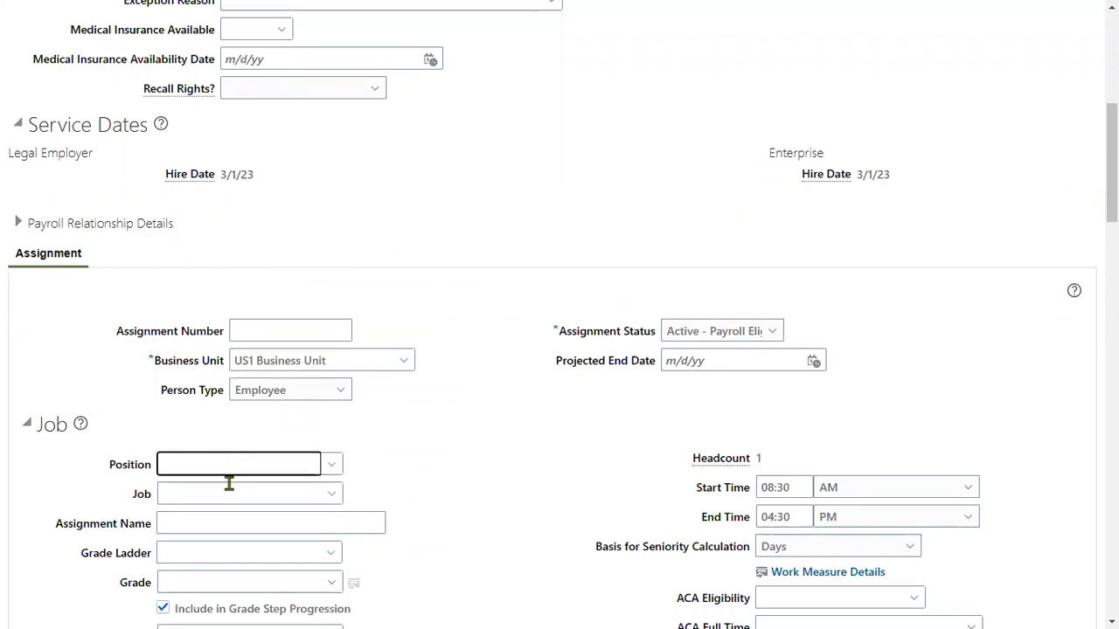
{"action": "type", "text": "ckerk"}
{"action": "key", "text": "Tab"}
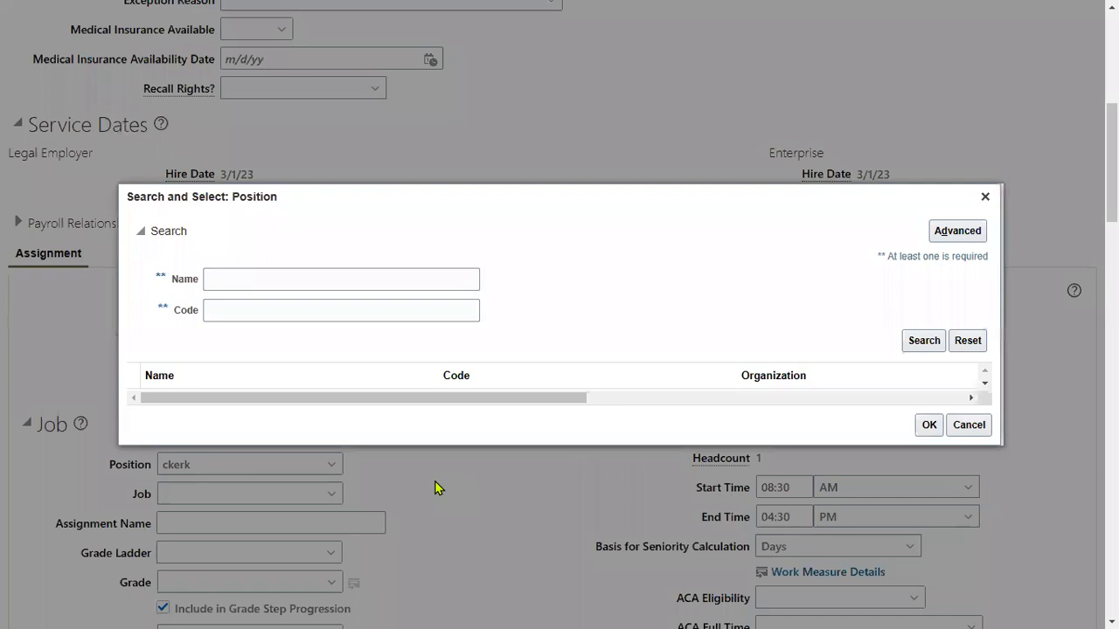
Step: Search positions for 'cle' and select Clerk, which also sets Job to Clerk
{"action": "left_click", "coordinate": [296, 280]}
{"action": "type", "text": "clerk"}
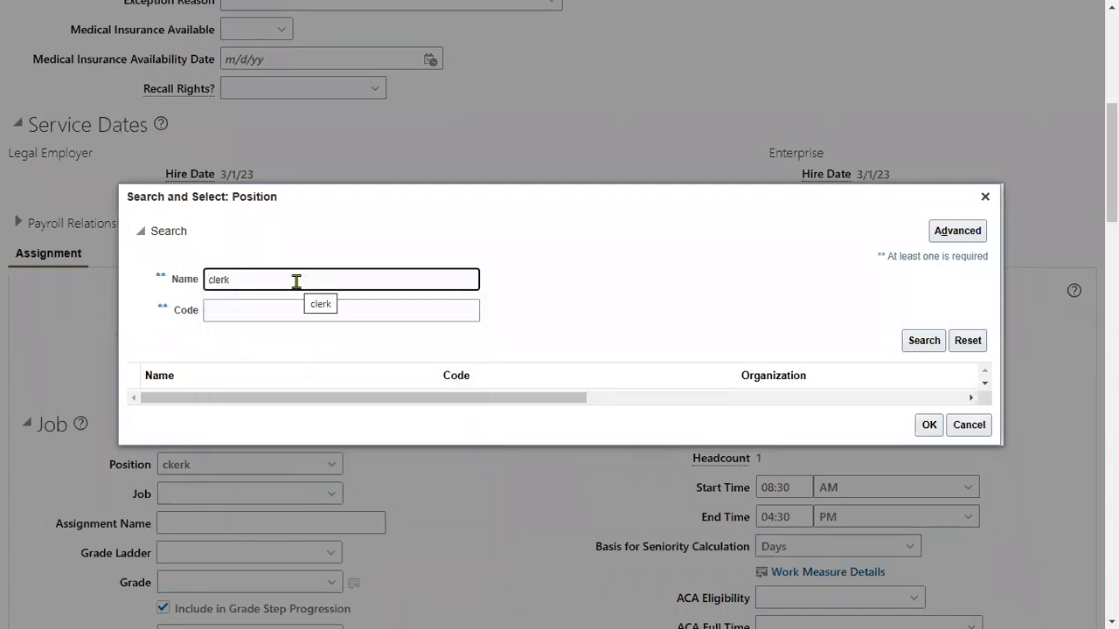
{"action": "key", "text": "Return"}
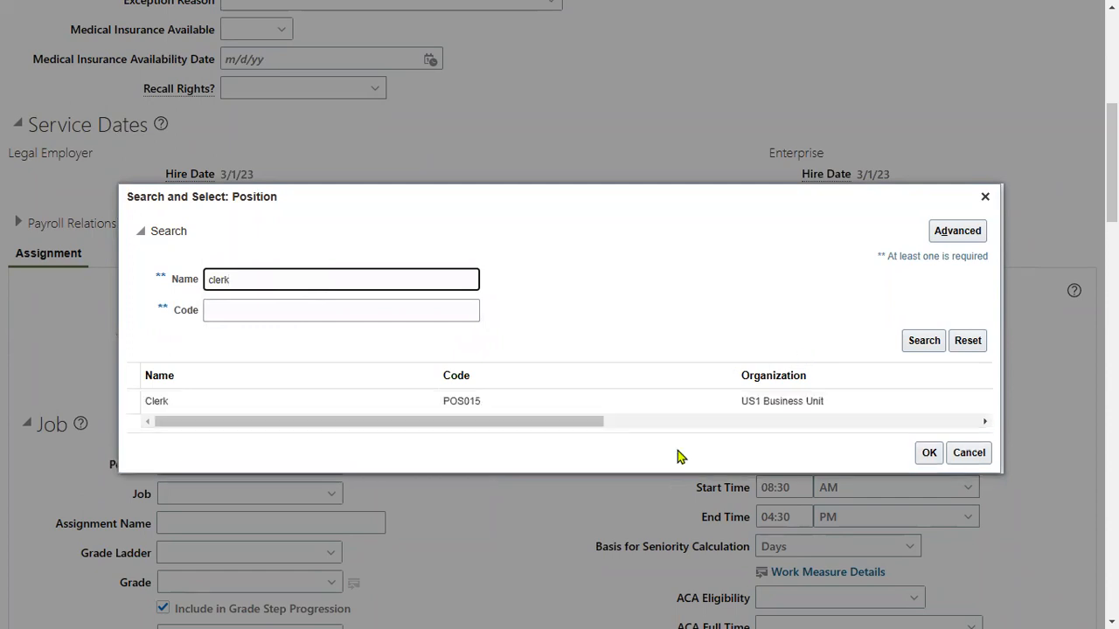
{"action": "left_click", "coordinate": [643, 388]}
{"action": "left_click", "coordinate": [929, 442]}
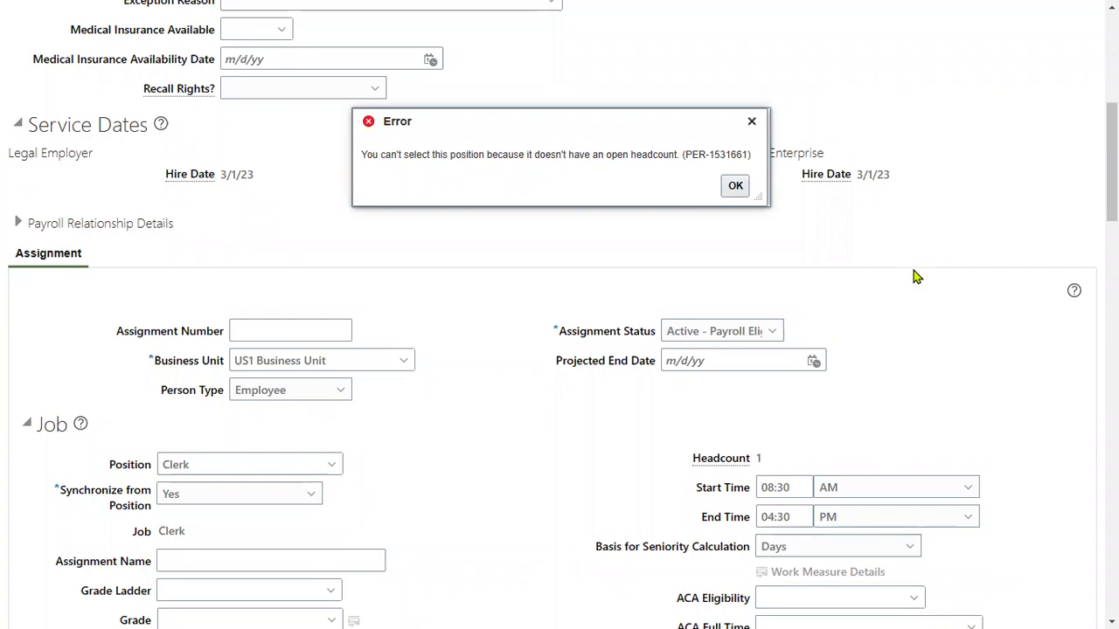
{"action": "key", "text": "super"}
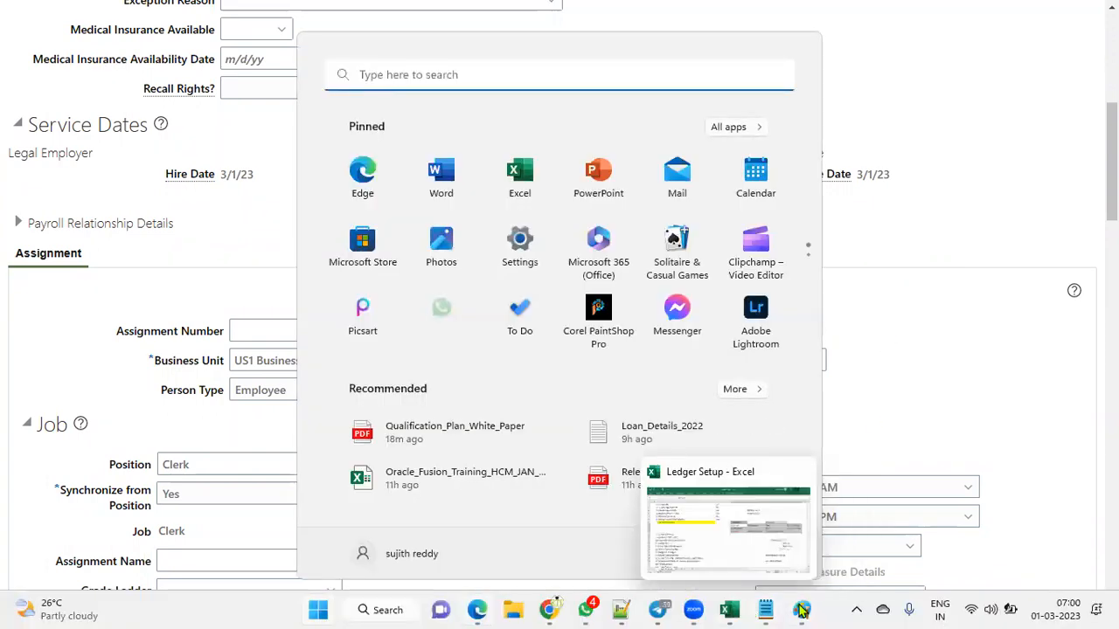
Step: Paste the headcount error screenshot into a new Paint canvas, then minimize Paint
{"action": "right_click", "coordinate": [802, 610]}
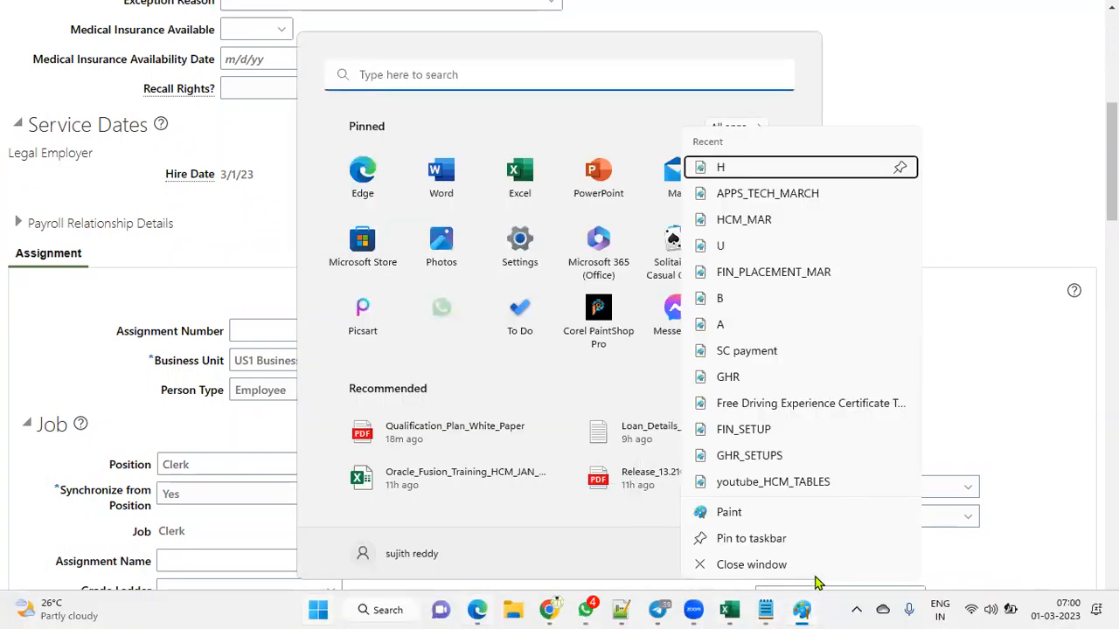
{"action": "left_click", "coordinate": [764, 515]}
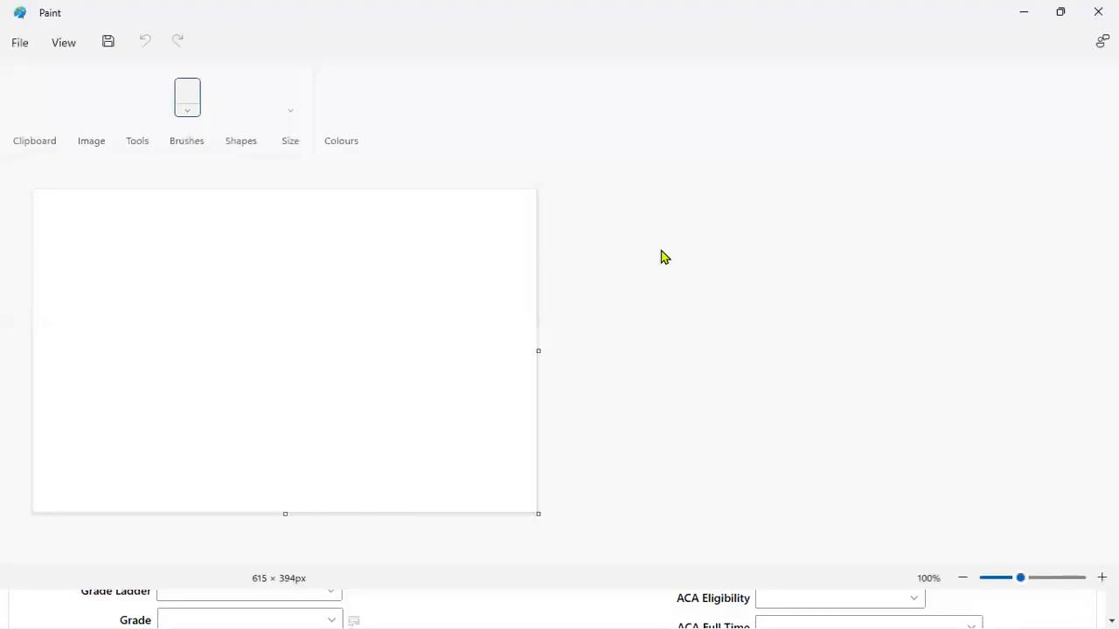
{"action": "key", "text": "ctrl+v"}
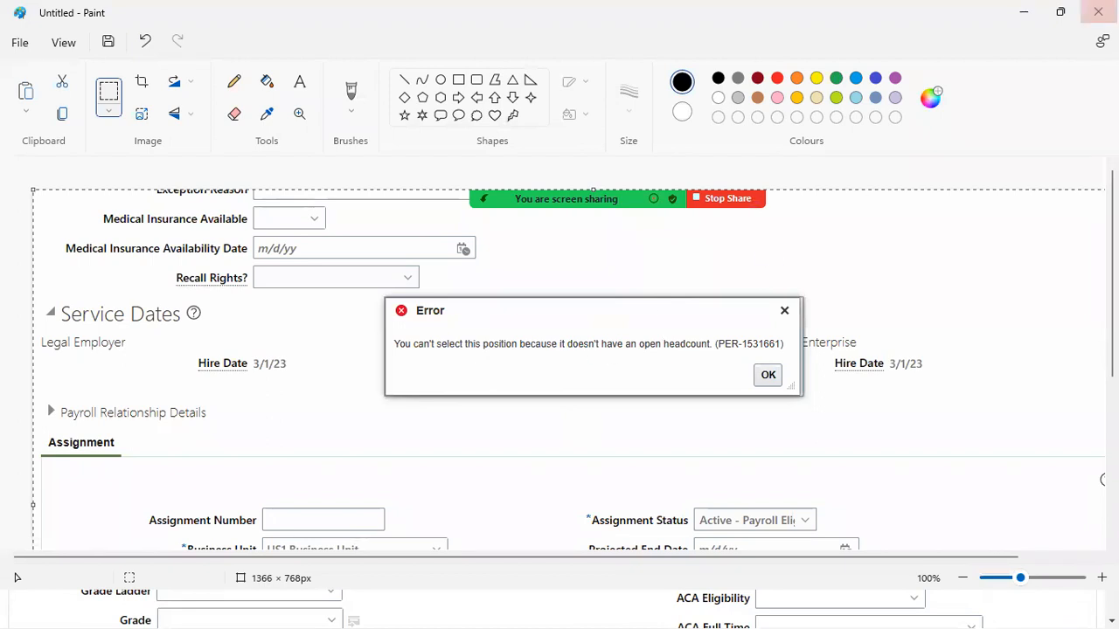
{"action": "left_click", "coordinate": [1023, 12]}
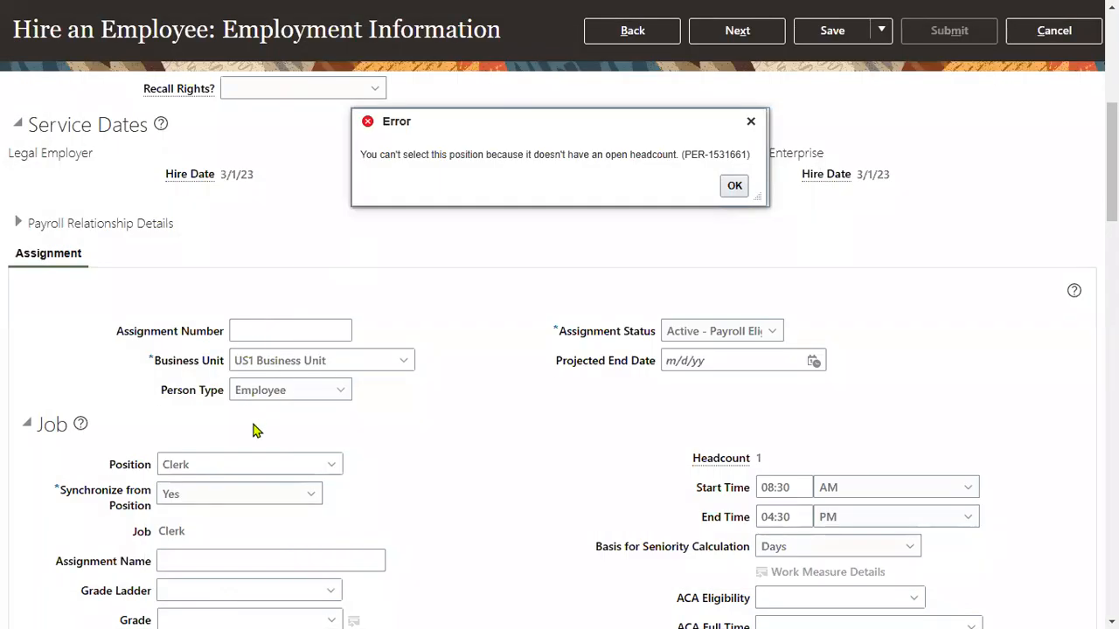
Step: Dismiss the headcount error and exit the browser's full-screen mode
{"action": "scroll", "coordinate": [145, 472], "scroll_direction": "down", "scroll_amount": 1}
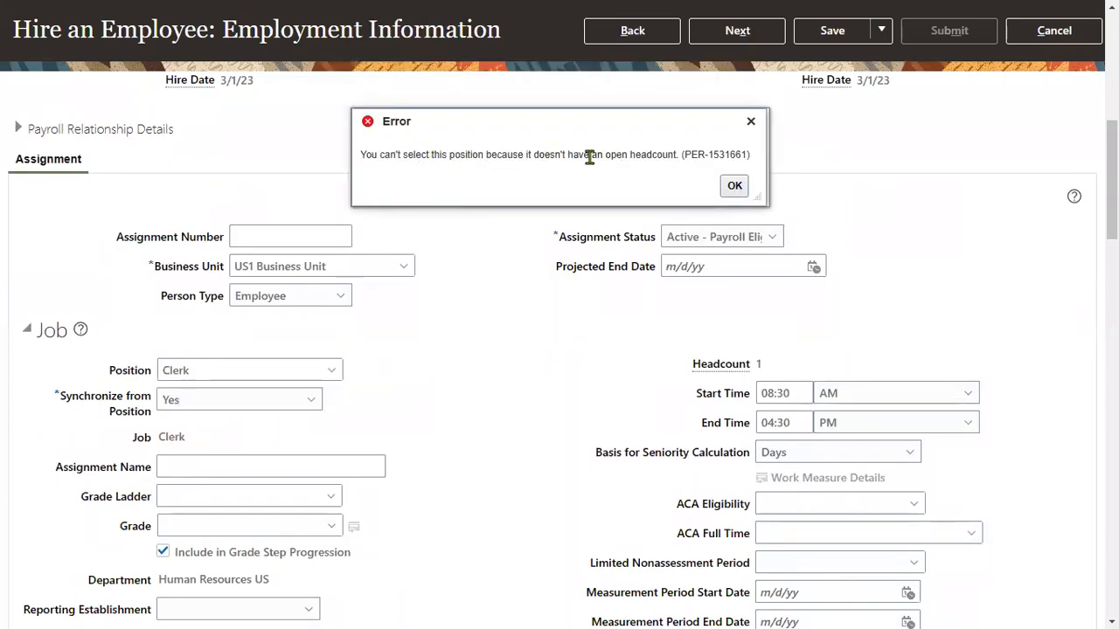
{"action": "left_click", "coordinate": [734, 185]}
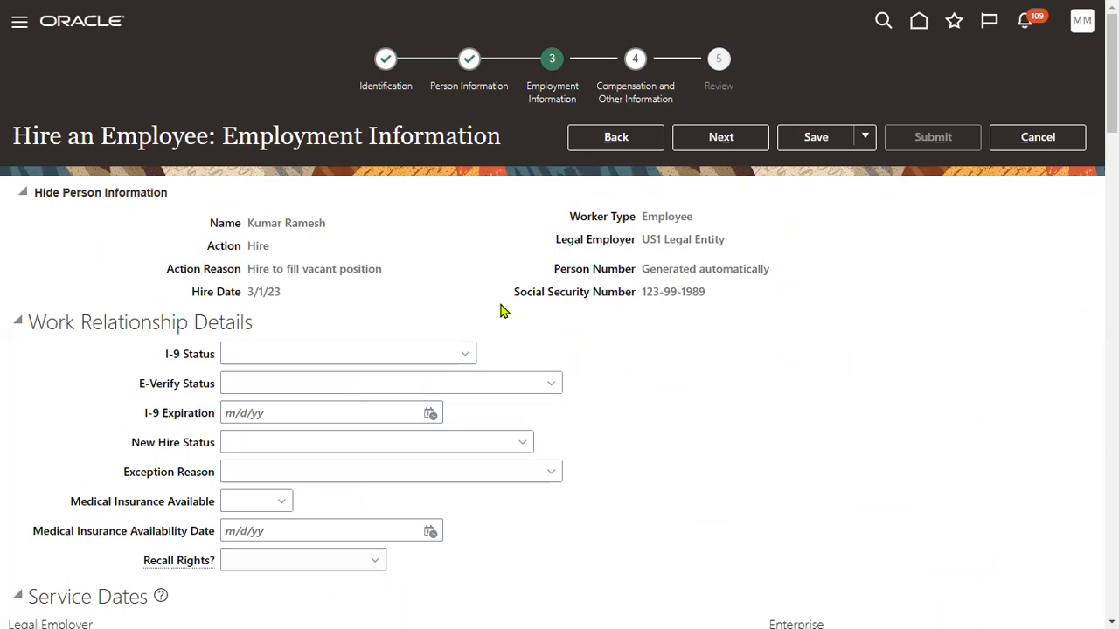
{"action": "mouse_move", "coordinate": [1024, 9]}
{"action": "left_click", "coordinate": [1068, 16]}
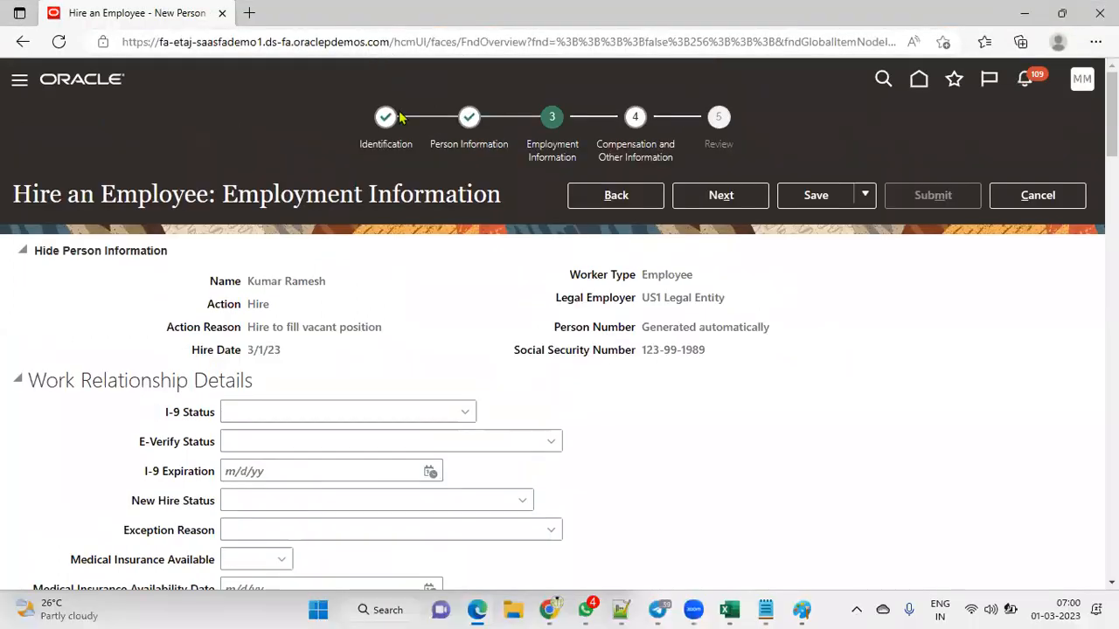
Step: Select the page address and open a new InPrivate window
{"action": "left_click", "coordinate": [311, 43]}
{"action": "key", "text": "ctrl+c"}
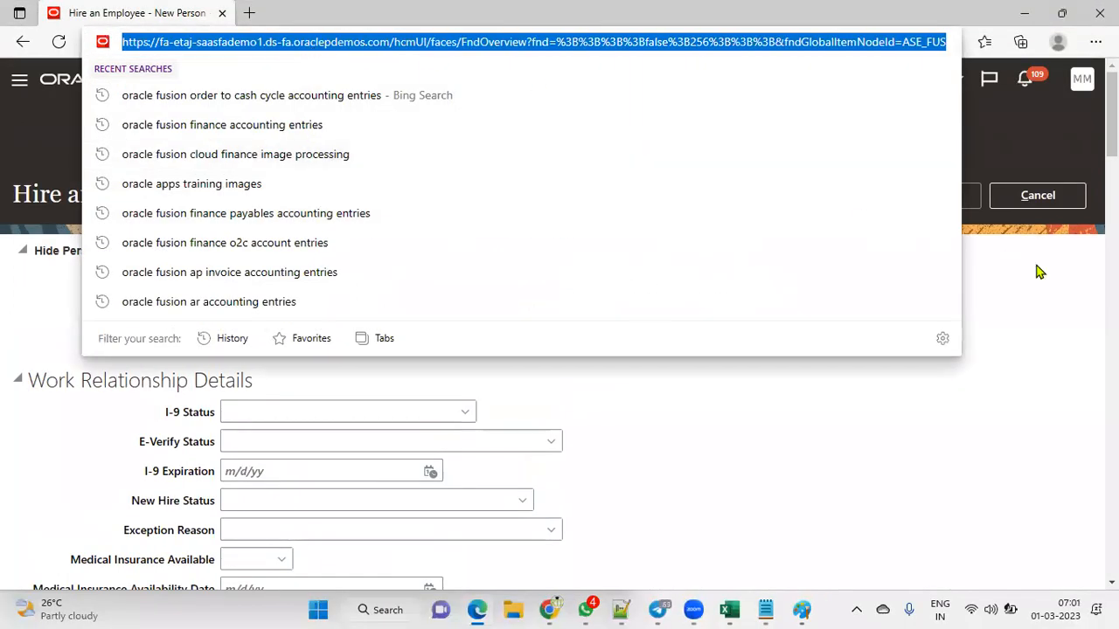
{"action": "left_click", "coordinate": [1032, 292]}
{"action": "left_click", "coordinate": [1096, 41]}
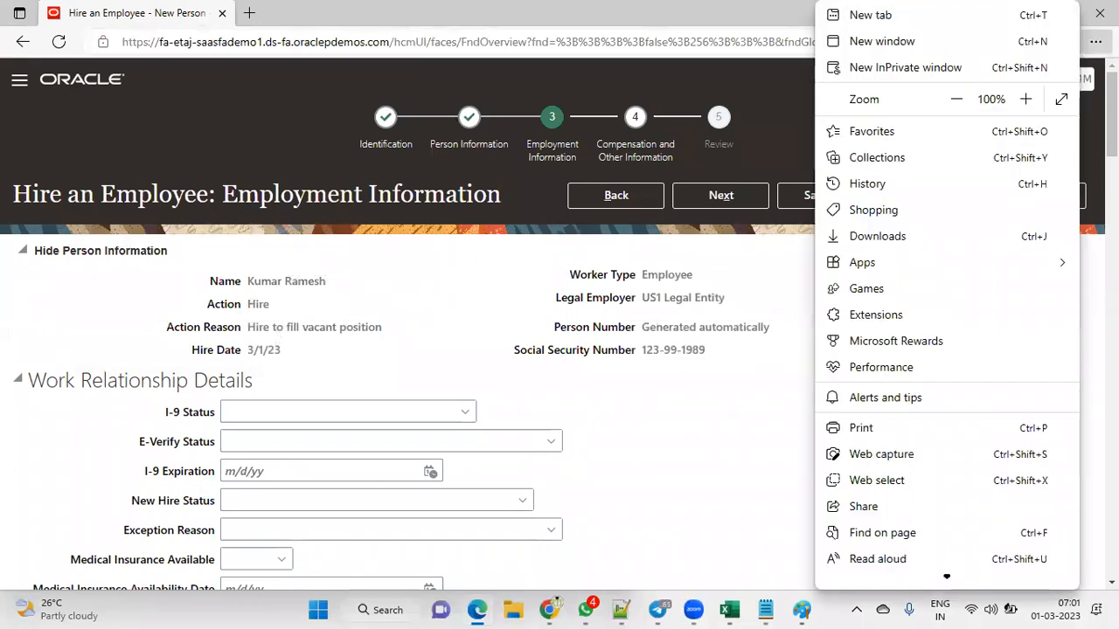
{"action": "left_click", "coordinate": [889, 76]}
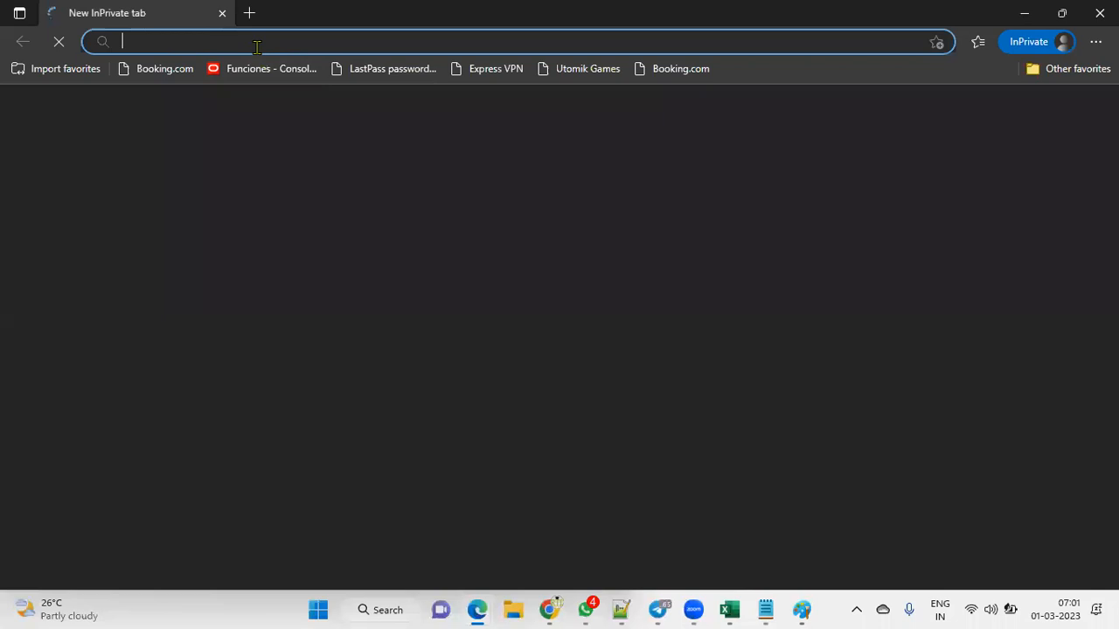
Step: Paste the Oracle address into the private window and sign in with the saved login
{"action": "key", "text": "ctrl+v"}
{"action": "left_click", "coordinate": [262, 76]}
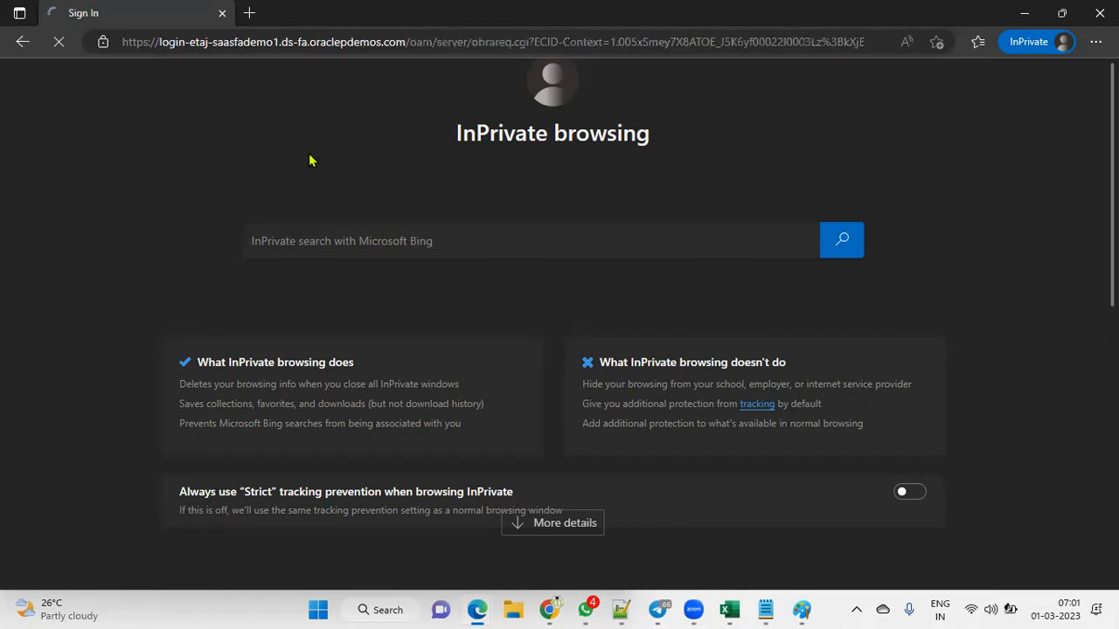
{"action": "type", "text": "mar"}
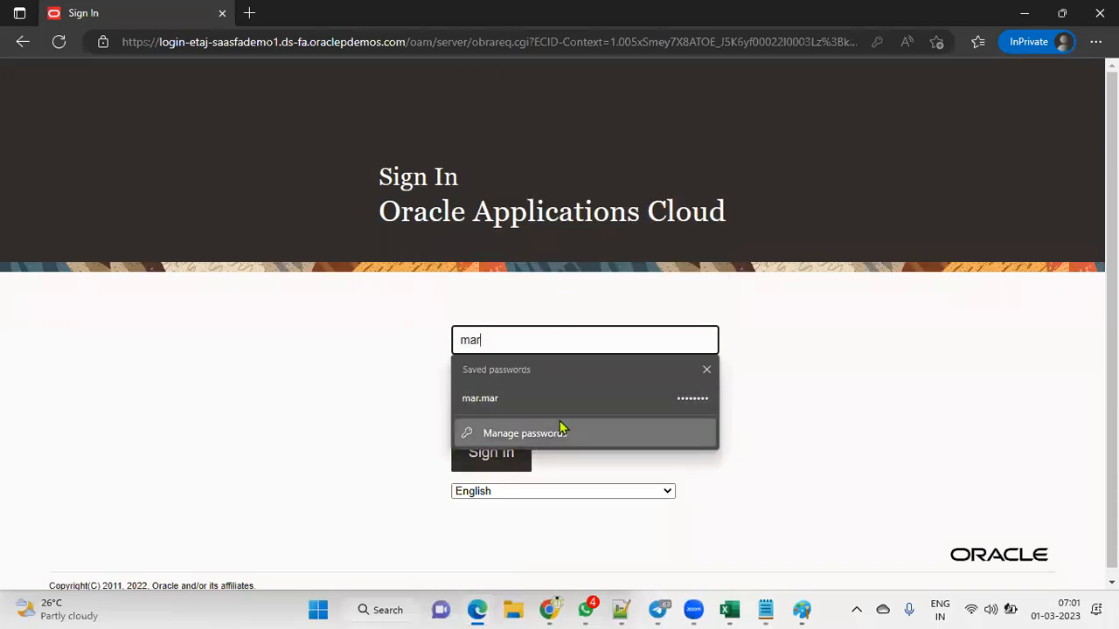
{"action": "left_click", "coordinate": [559, 400]}
{"action": "left_click", "coordinate": [492, 452]}
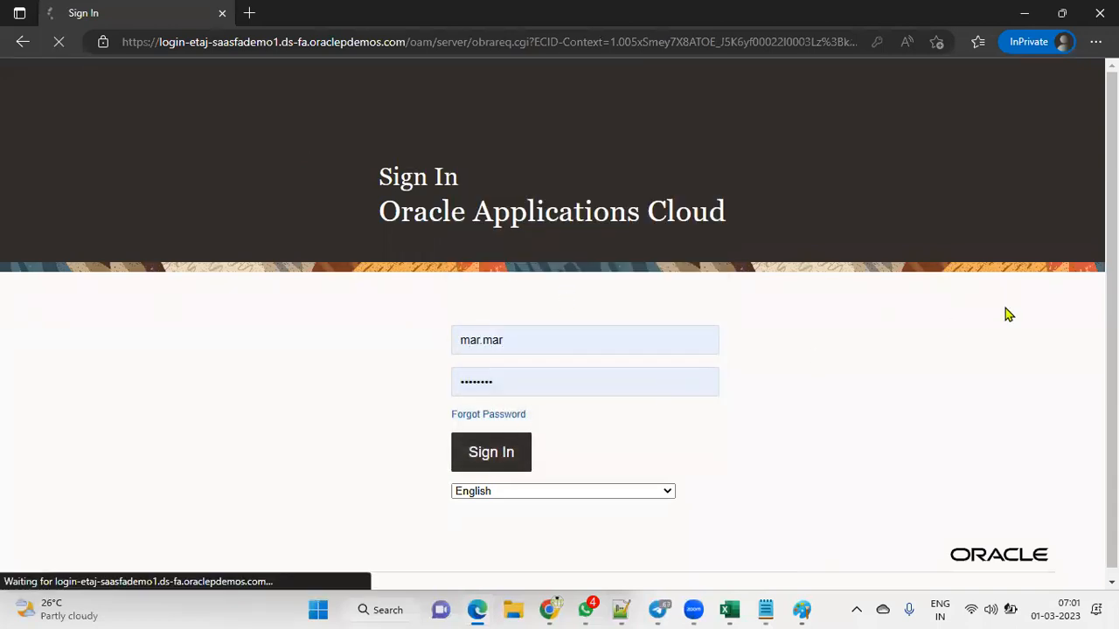
Step: Switch briefly to the Hire an Employee window, then back to the private window
{"action": "key", "text": "alt+Tab"}
{"action": "left_click", "coordinate": [512, 225]}
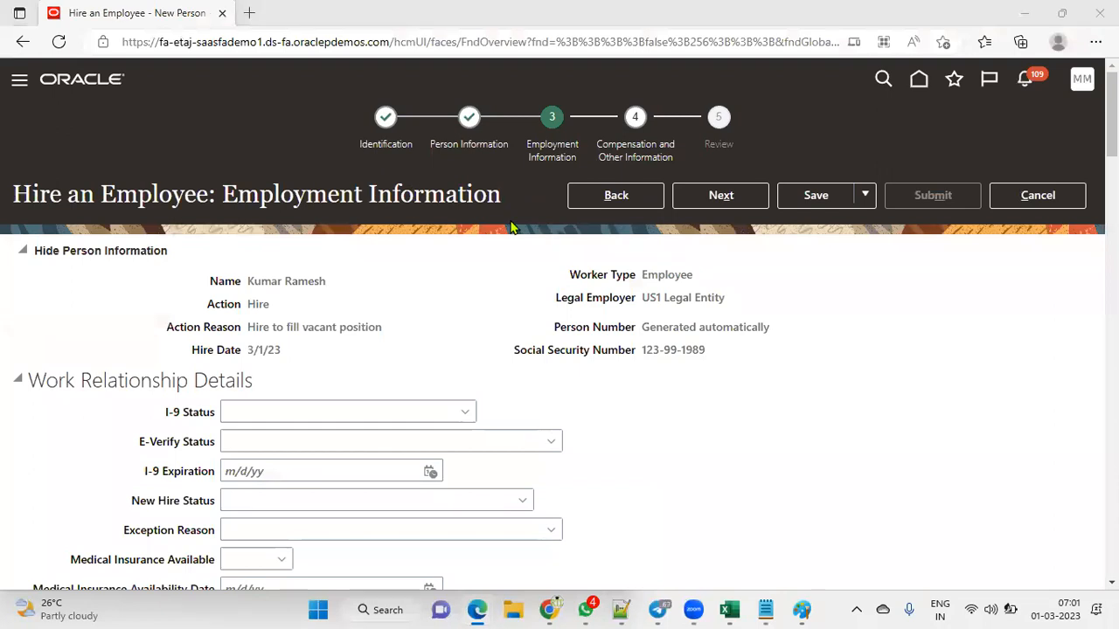
{"action": "key", "text": "alt+Tab"}
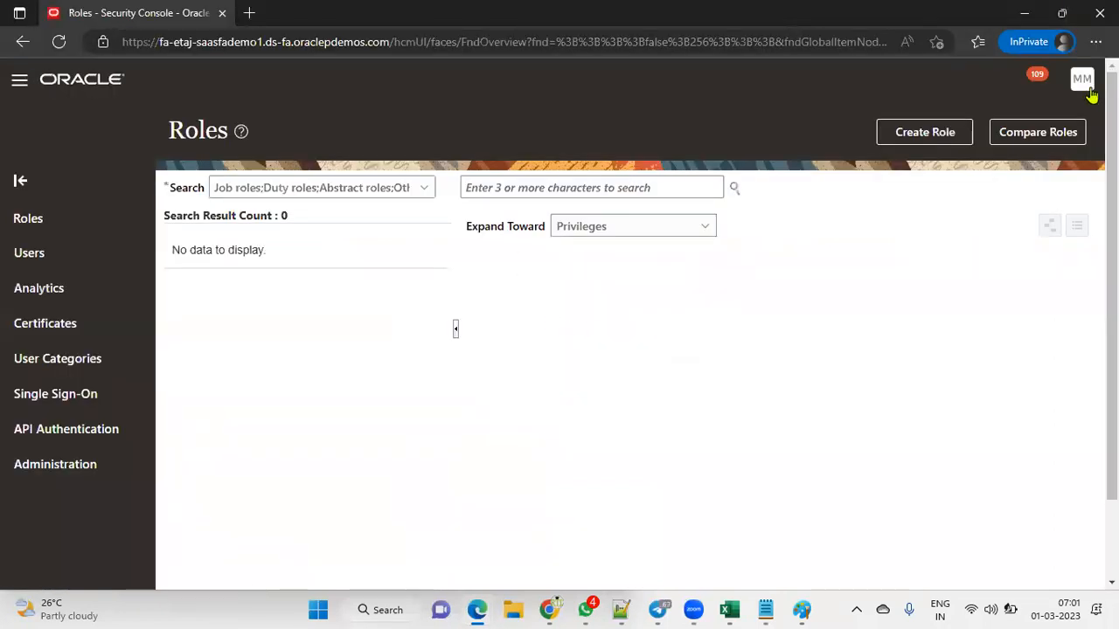
Step: Reach Manage Positions via a Setup and Maintenance task search for 'position', entering name 'CLerk'
{"action": "left_click", "coordinate": [1082, 95]}
{"action": "left_click", "coordinate": [852, 327]}
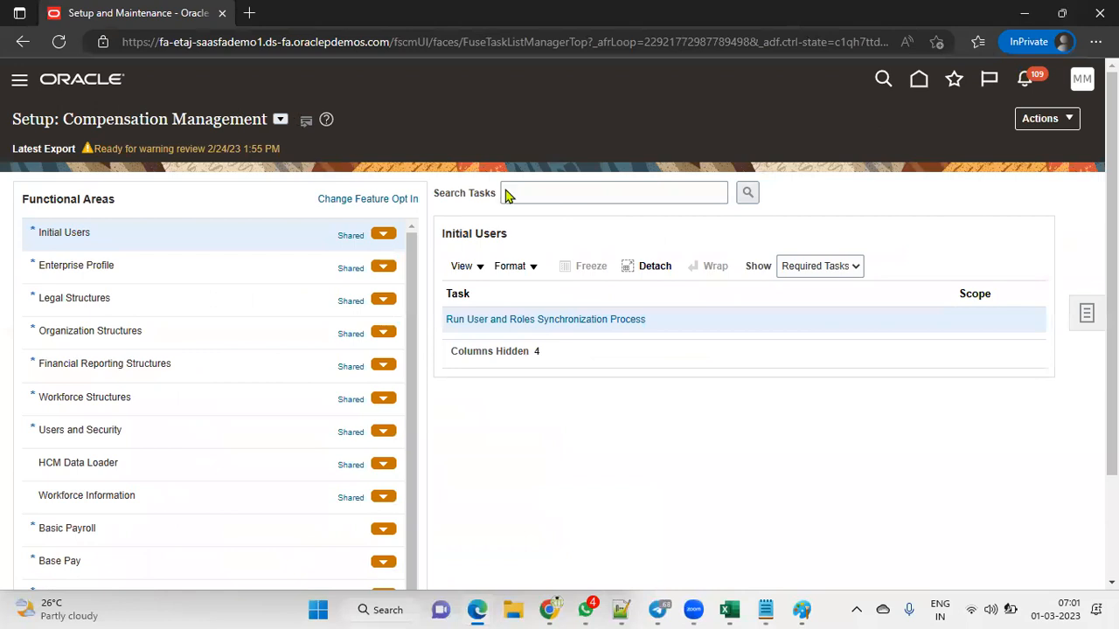
{"action": "left_click", "coordinate": [590, 192]}
{"action": "type", "text": "position"}
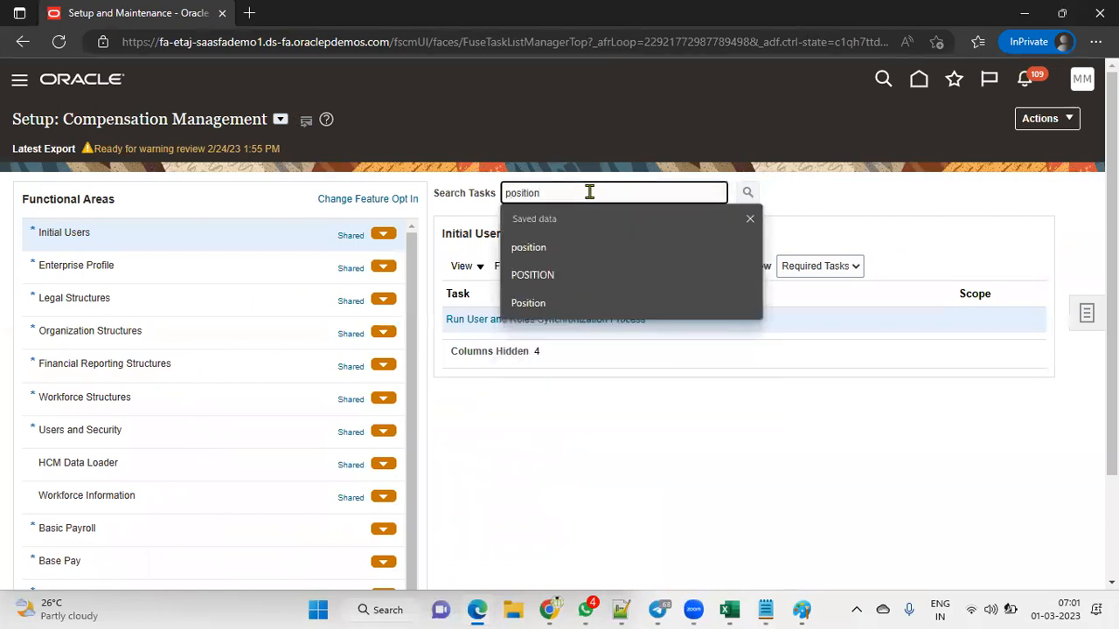
{"action": "key", "text": "Return"}
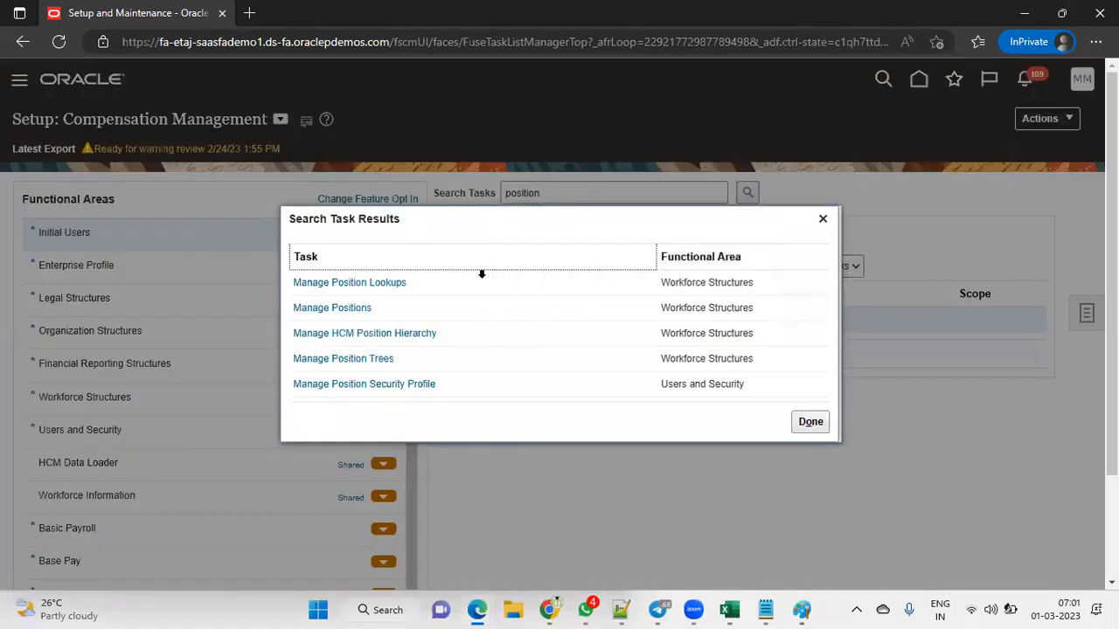
{"action": "left_click", "coordinate": [388, 308]}
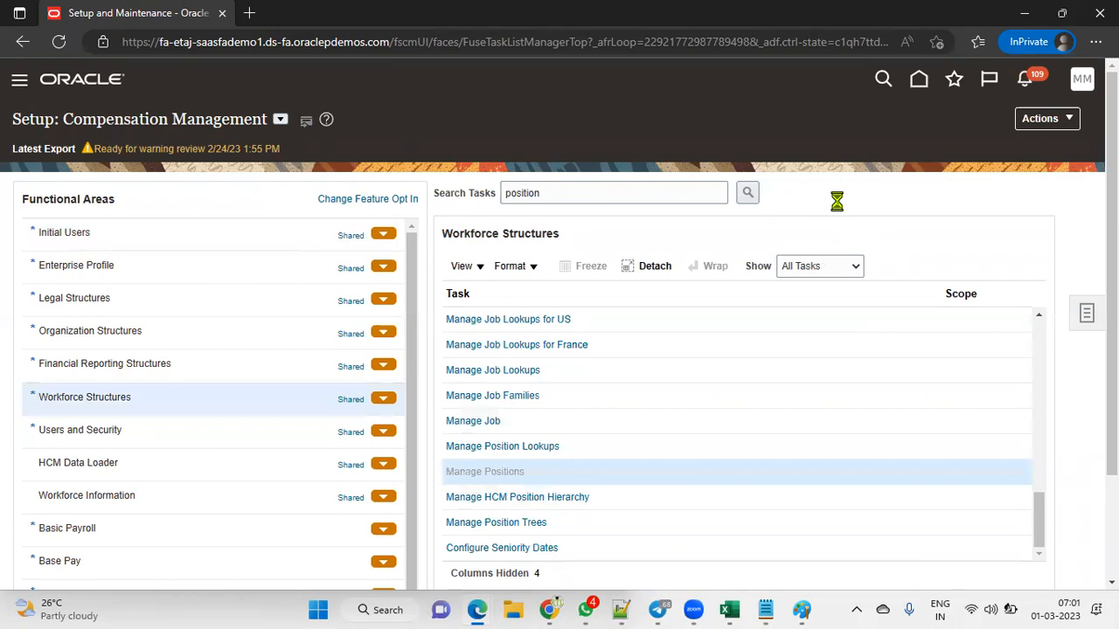
{"action": "left_click", "coordinate": [220, 250]}
{"action": "type", "text": "CL"}
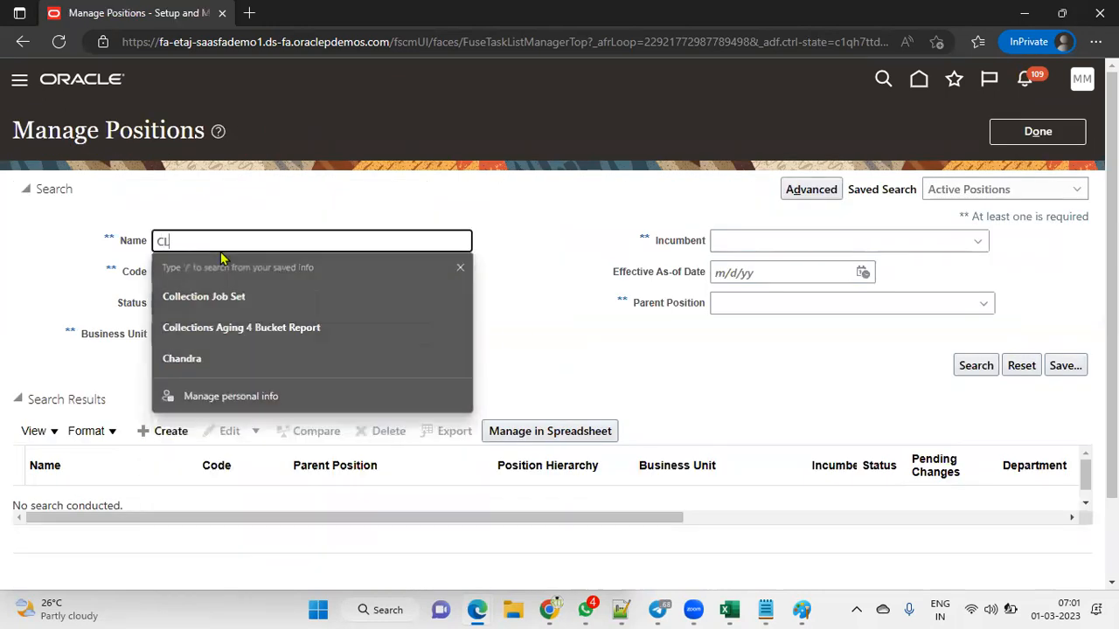
{"action": "type", "text": "erk"}
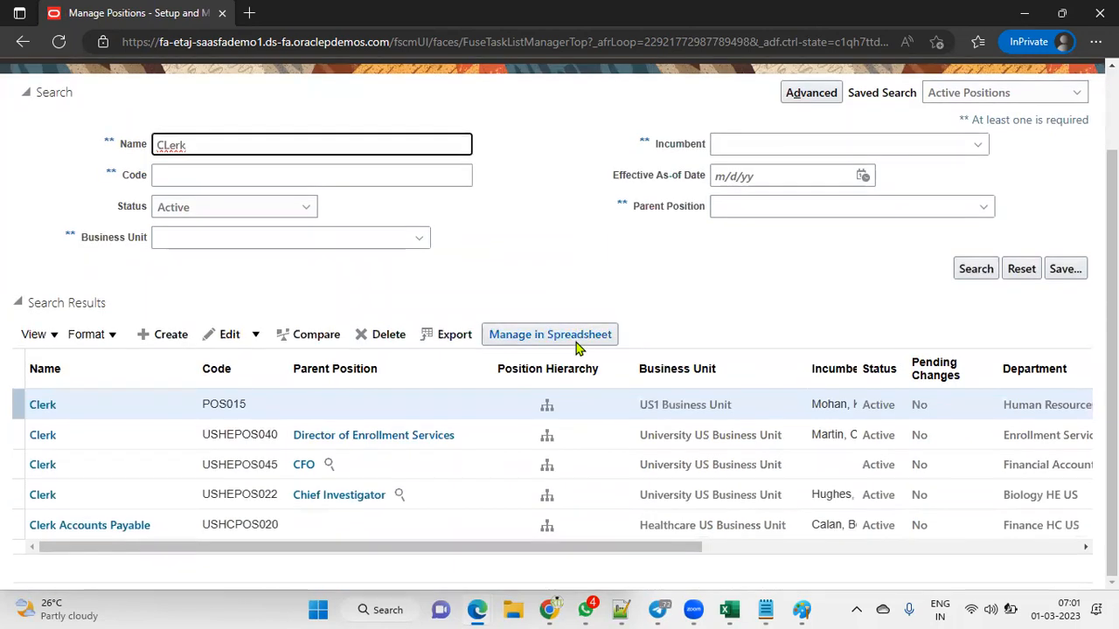
Step: Open Clerk POS015 and check its Pooled type, head count 1 and current incumbent
{"action": "left_click", "coordinate": [42, 409]}
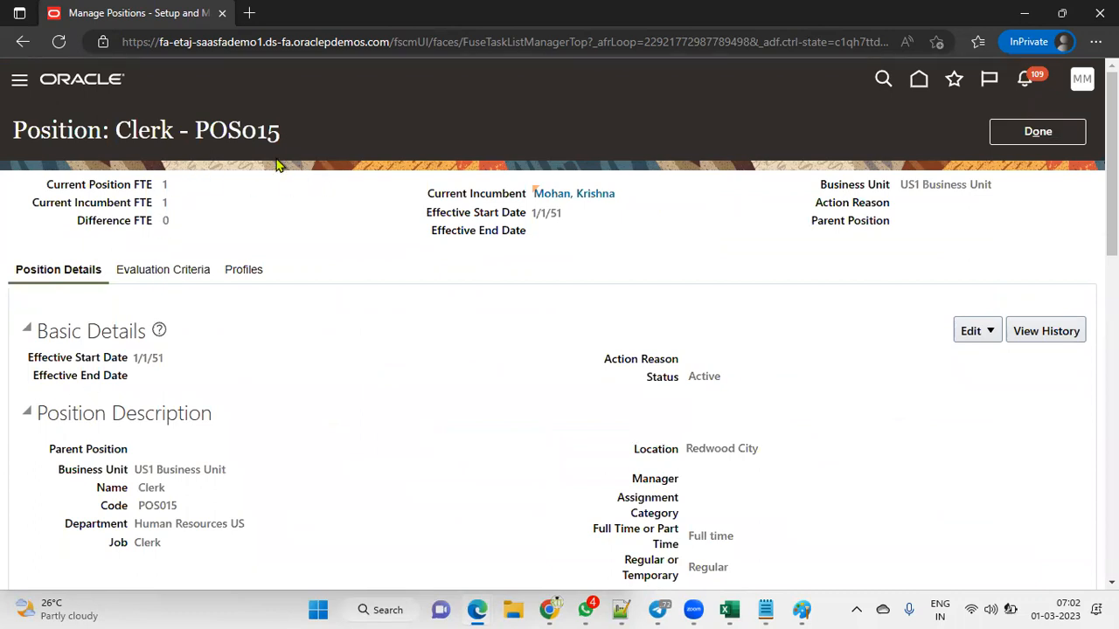
{"action": "left_click_drag", "start_coordinate": [116, 138], "coordinate": [178, 133]}
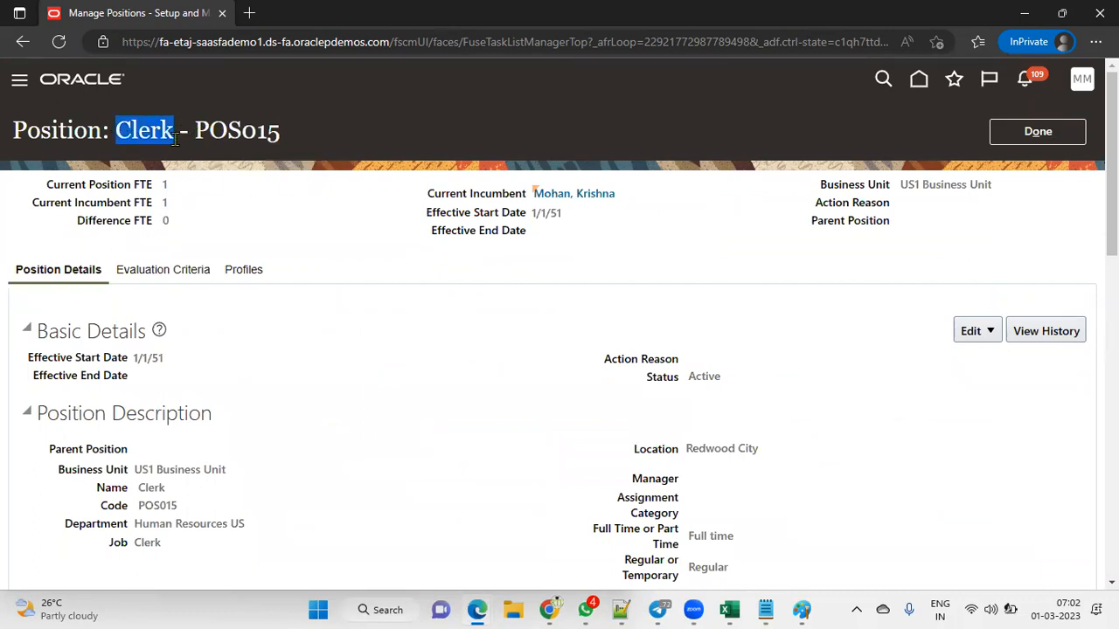
{"action": "scroll", "coordinate": [201, 382], "scroll_direction": "down", "scroll_amount": 1}
{"action": "scroll", "coordinate": [201, 382], "scroll_direction": "down", "scroll_amount": 3}
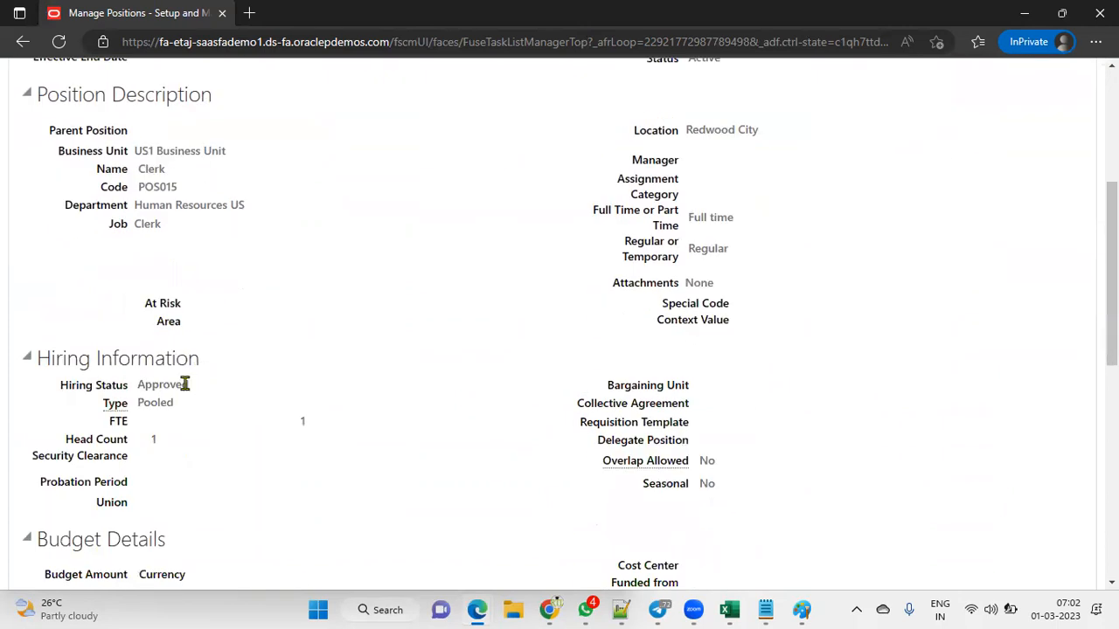
{"action": "left_click_drag", "start_coordinate": [137, 404], "coordinate": [175, 409]}
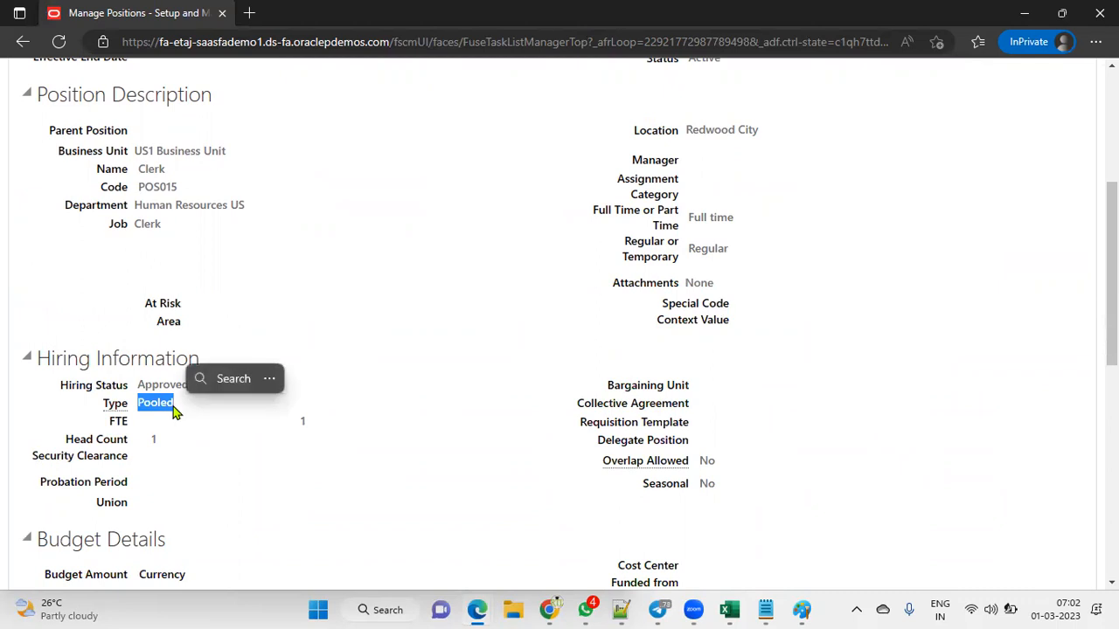
{"action": "left_click", "coordinate": [148, 446]}
{"action": "left_click_drag", "start_coordinate": [148, 445], "coordinate": [157, 440]}
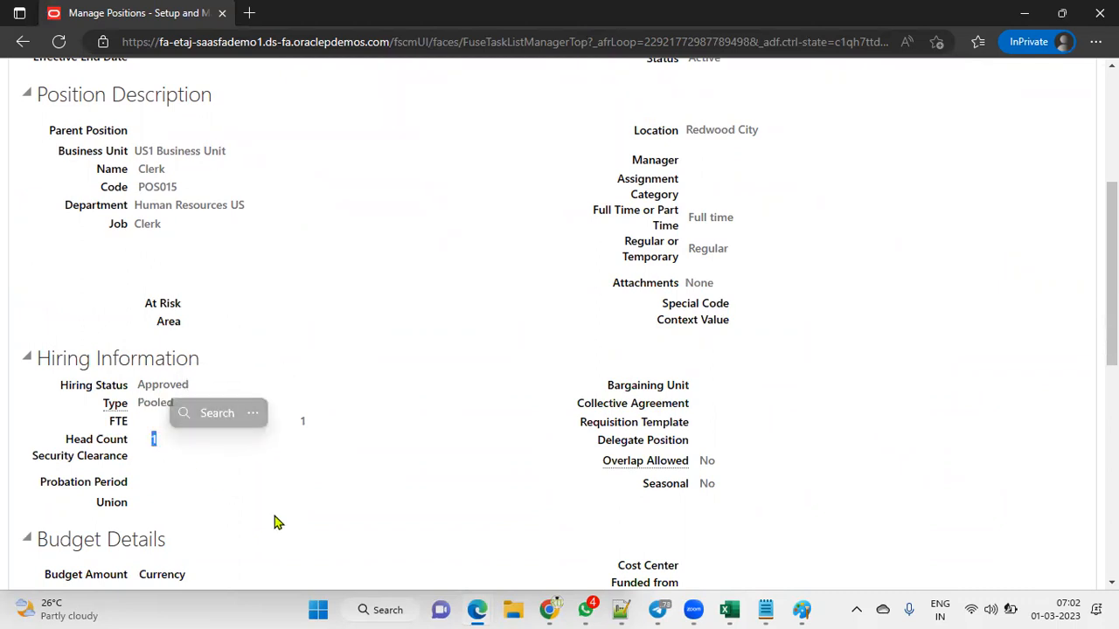
{"action": "scroll", "coordinate": [510, 320], "scroll_direction": "up", "scroll_amount": 4}
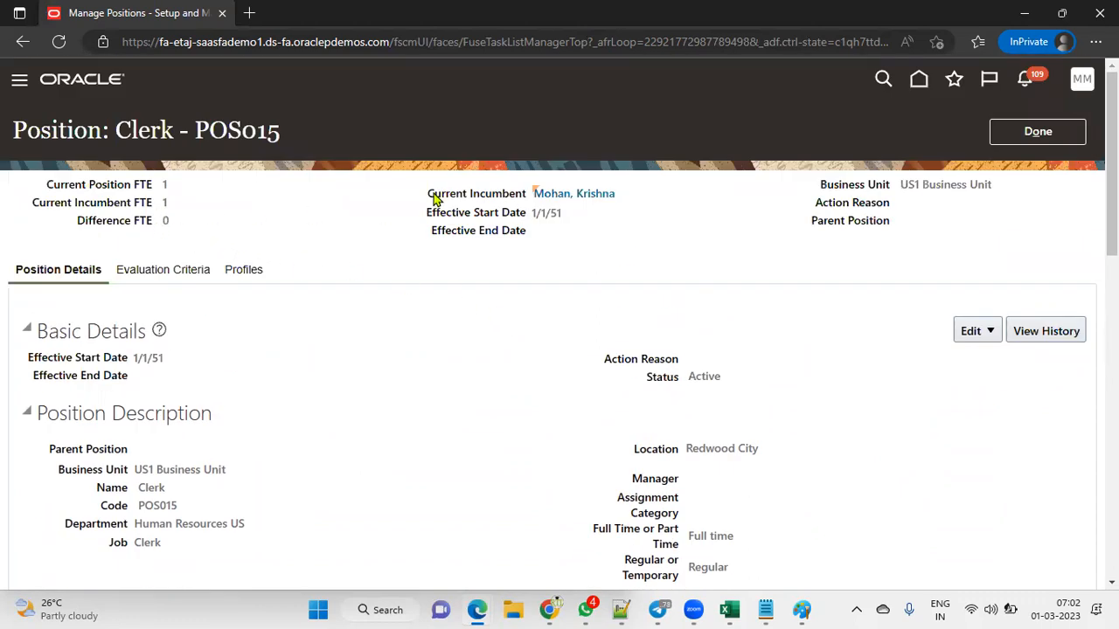
{"action": "left_click_drag", "start_coordinate": [430, 198], "coordinate": [528, 195]}
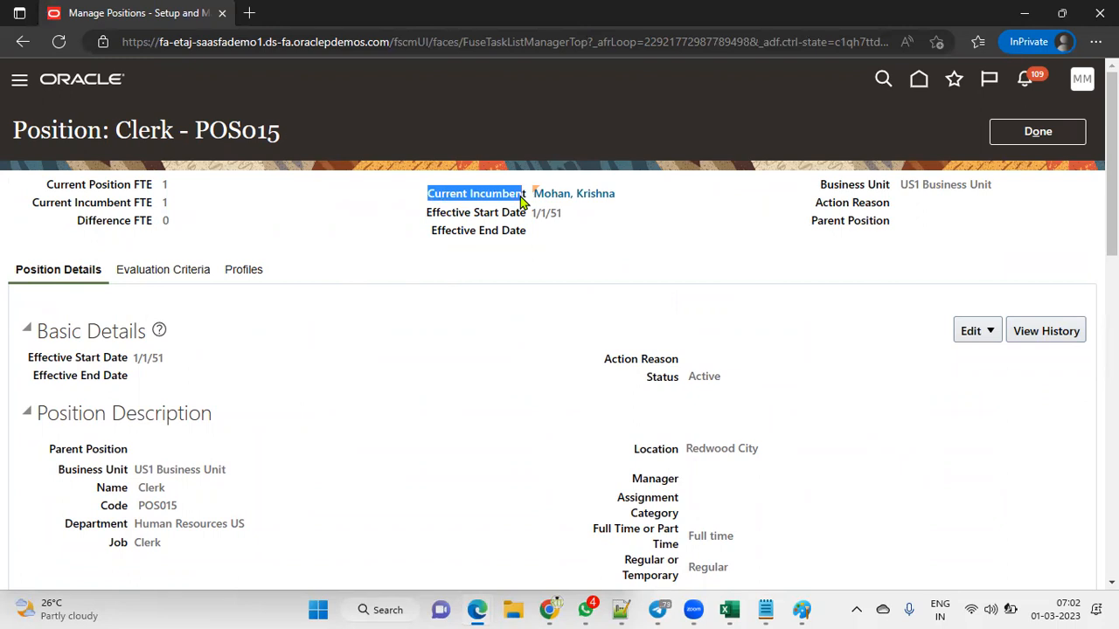
{"action": "left_click", "coordinate": [584, 228]}
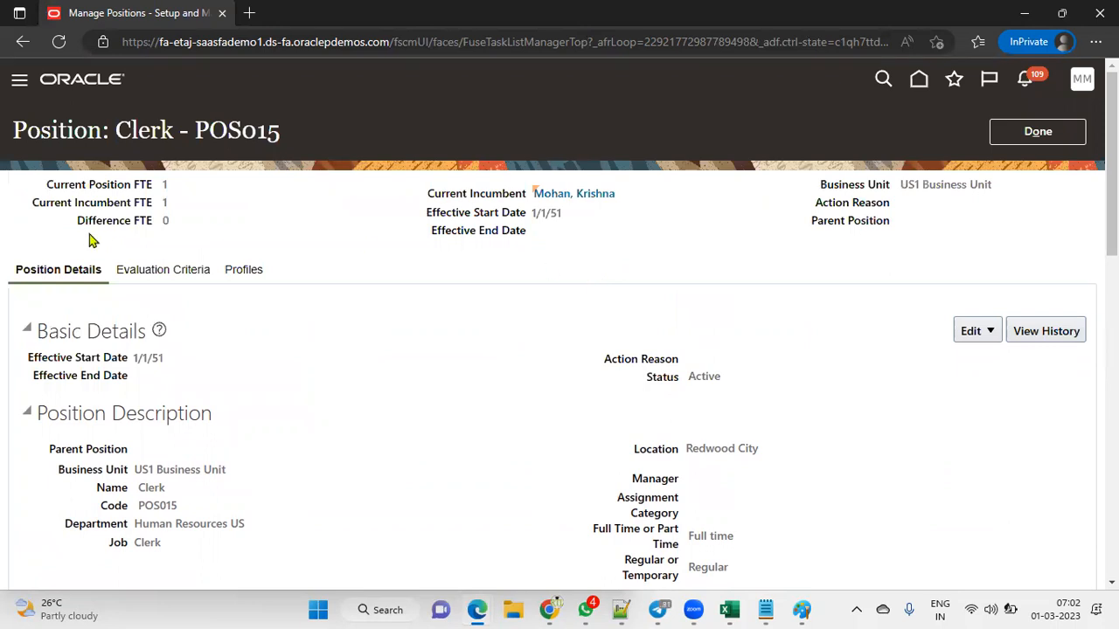
Step: Use Edit > Correct on Clerk POS015 to set Head Count 5 and FTE 5, then review
{"action": "double_click", "coordinate": [169, 223]}
{"action": "left_click", "coordinate": [979, 331]}
{"action": "left_click", "coordinate": [986, 382]}
{"action": "scroll", "coordinate": [399, 398], "scroll_direction": "down", "scroll_amount": 5}
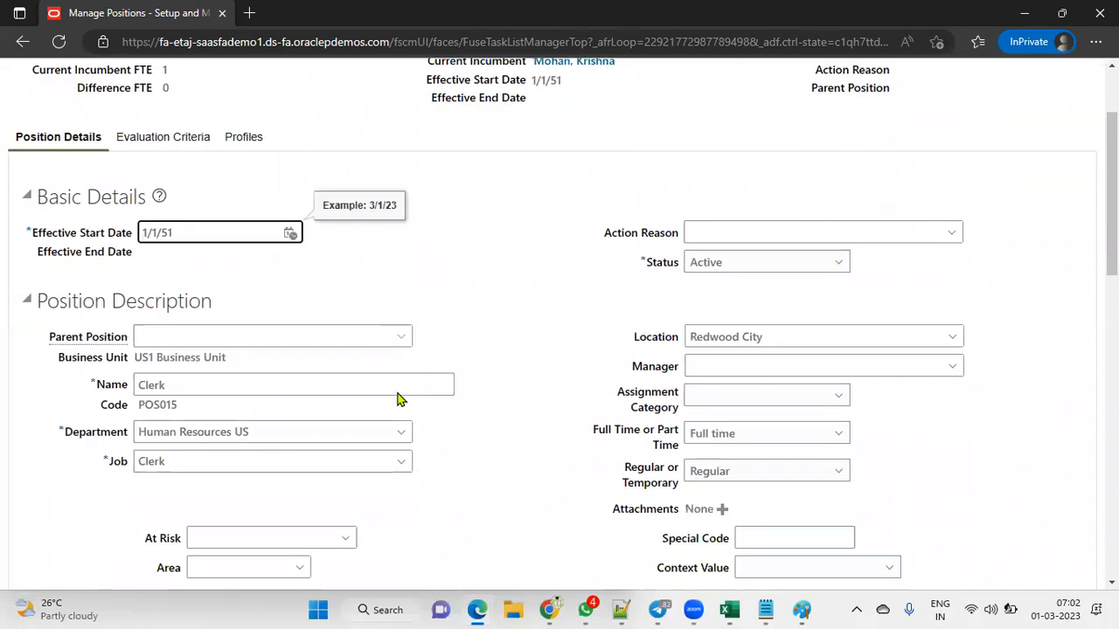
{"action": "double_click", "coordinate": [182, 376]}
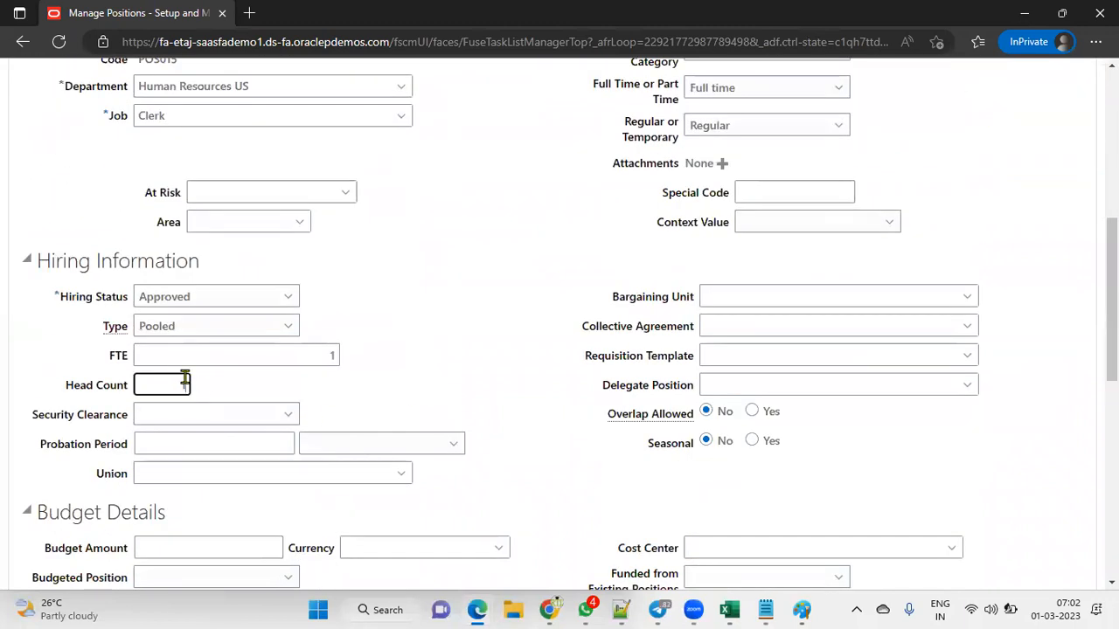
{"action": "type", "text": "5"}
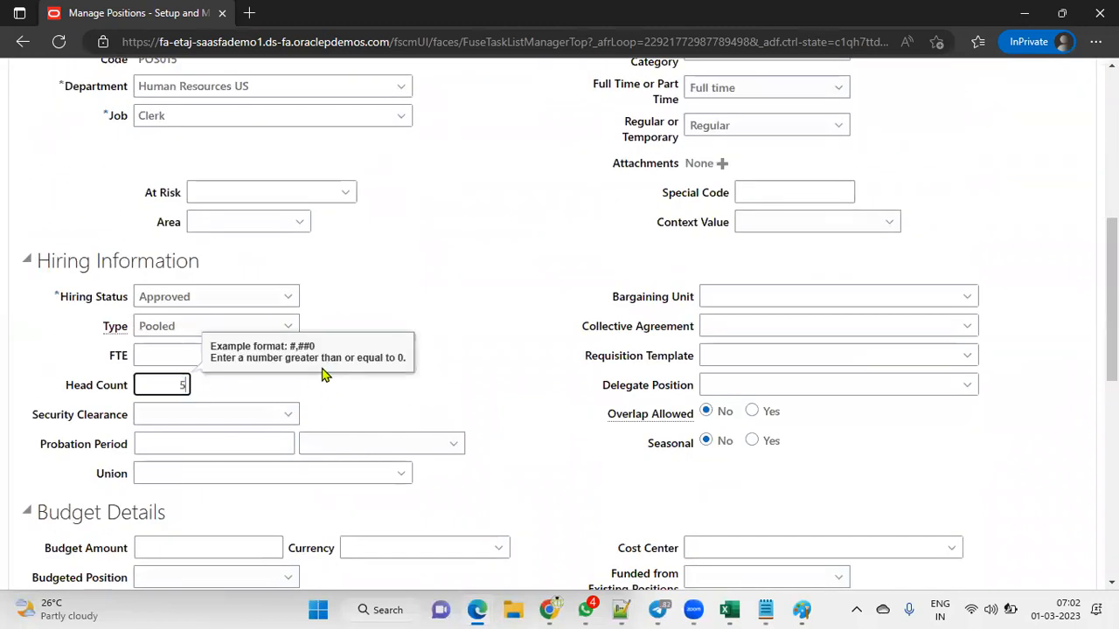
{"action": "left_click", "coordinate": [209, 355]}
{"action": "type", "text": "5"}
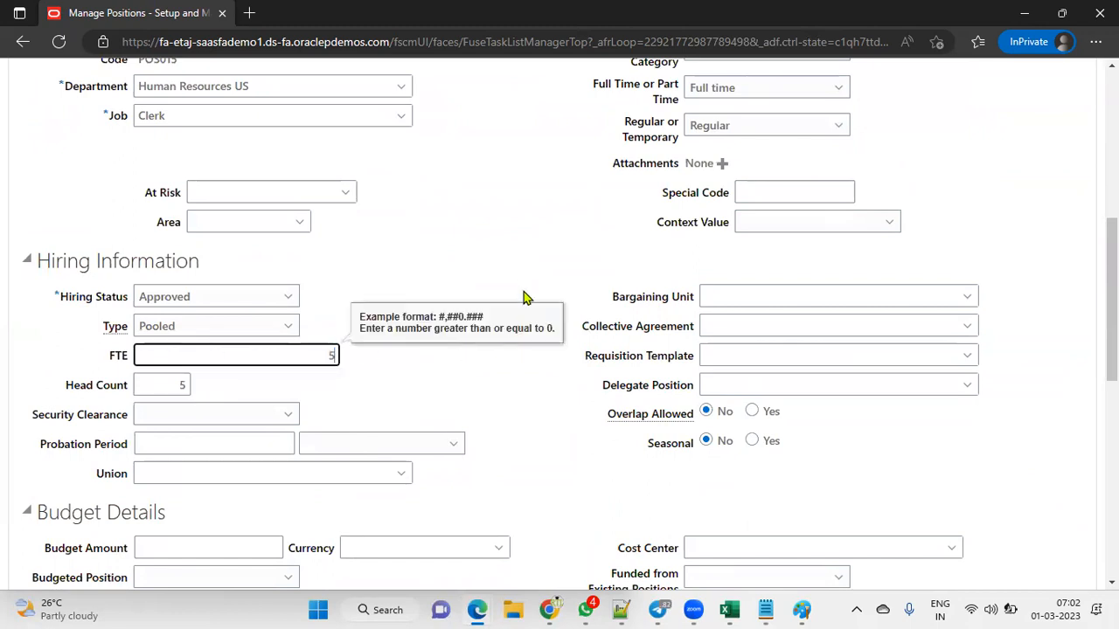
{"action": "left_click", "coordinate": [521, 269]}
{"action": "scroll", "coordinate": [613, 285], "scroll_direction": "up", "scroll_amount": 6}
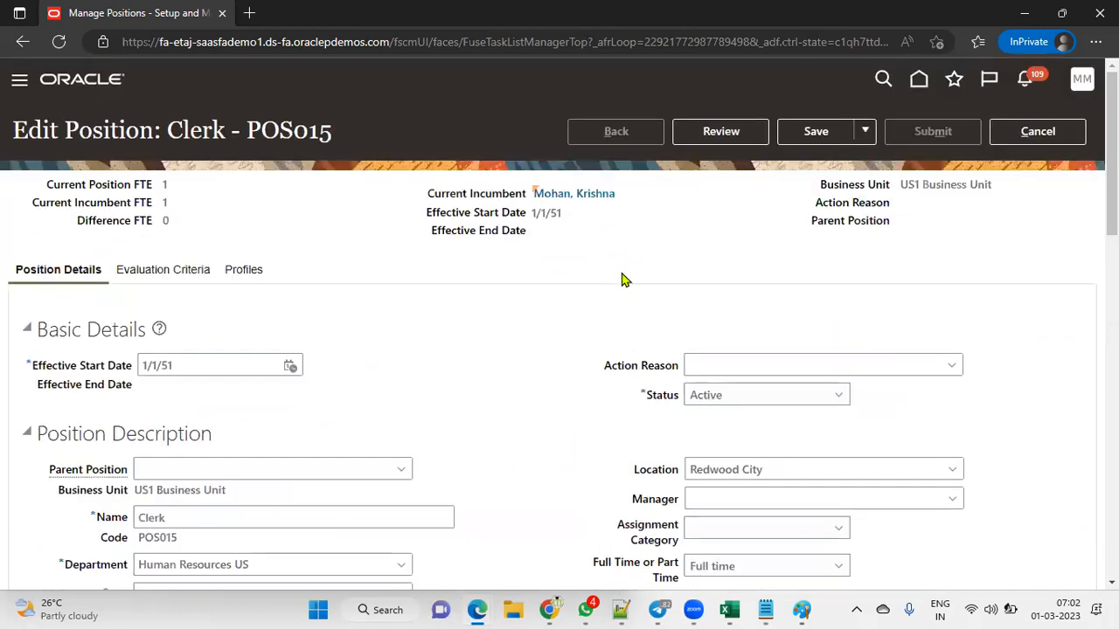
{"action": "left_click", "coordinate": [736, 133]}
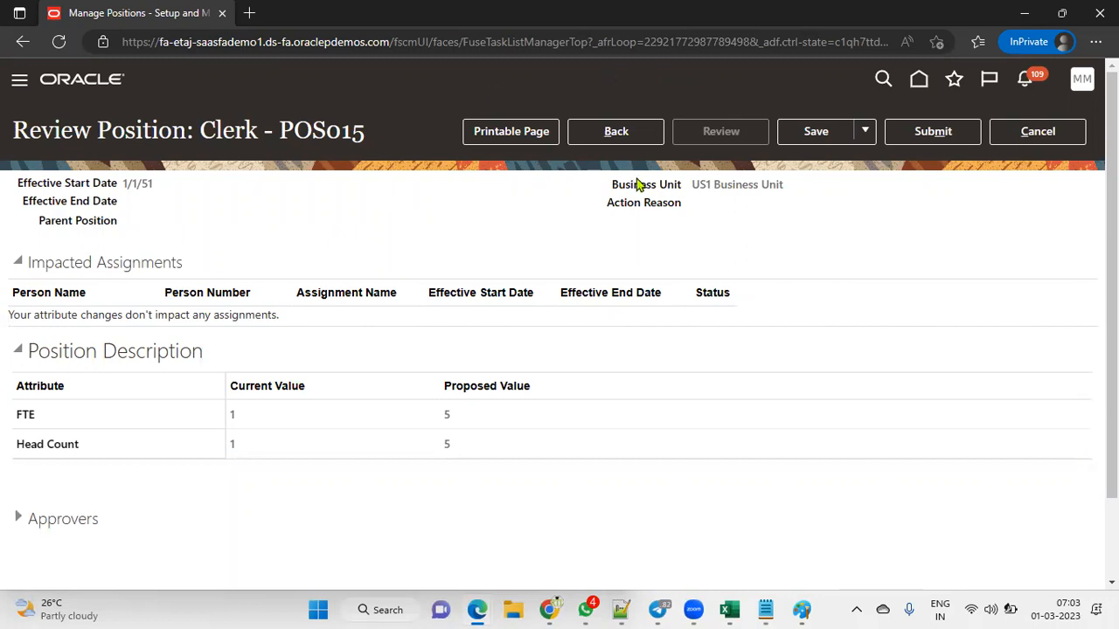
Step: Submit the Clerk POS015 position correction and acknowledge the confirmation
{"action": "left_click", "coordinate": [937, 133]}
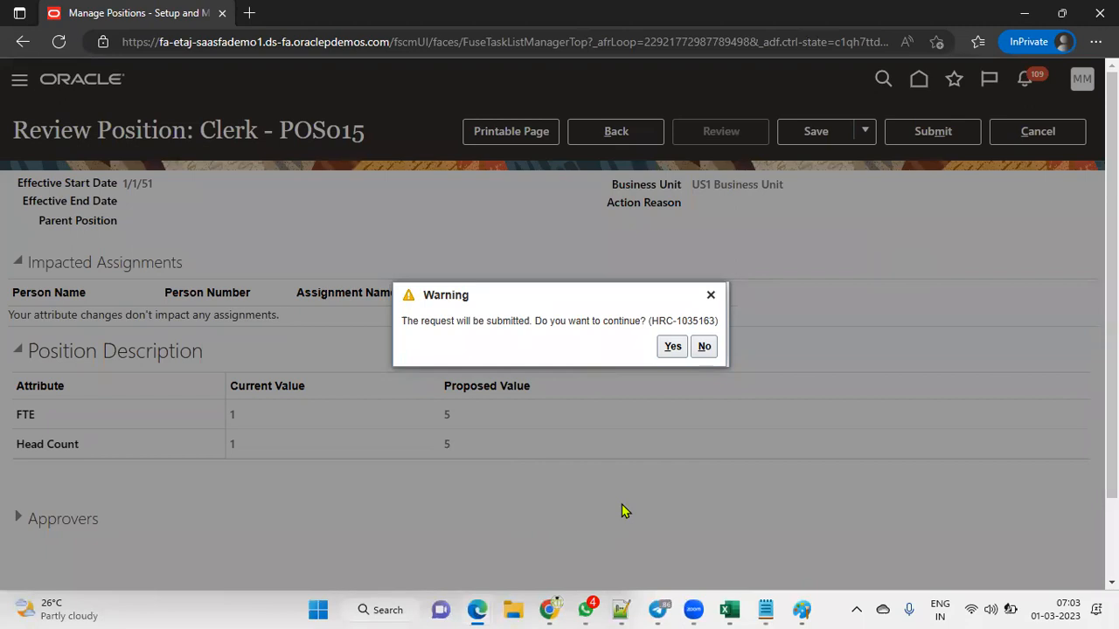
{"action": "left_click", "coordinate": [671, 346]}
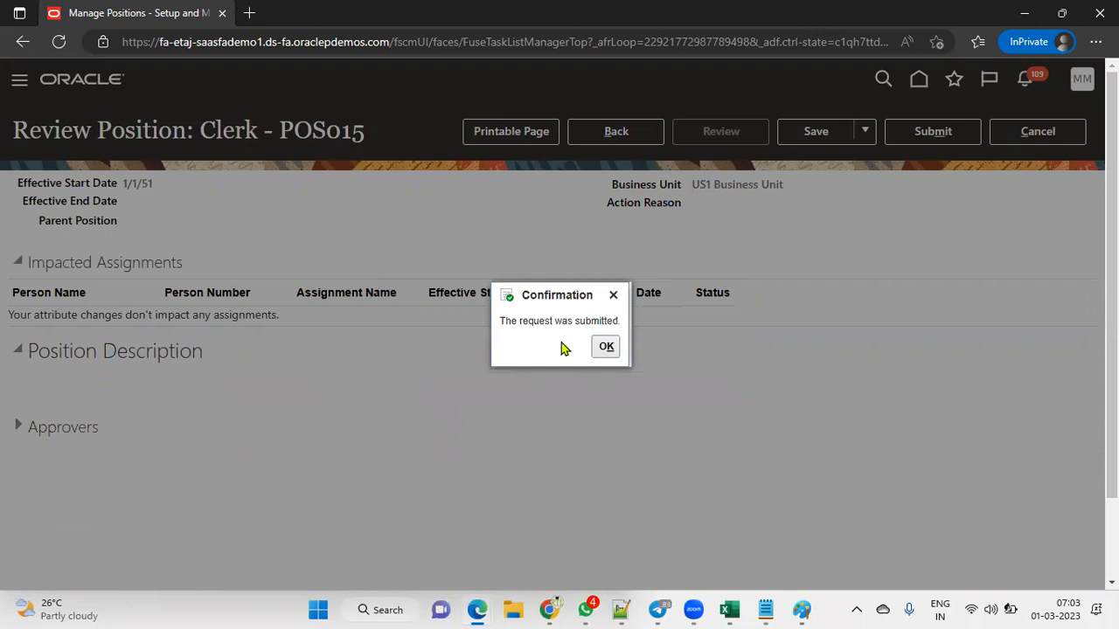
{"action": "left_click", "coordinate": [605, 348]}
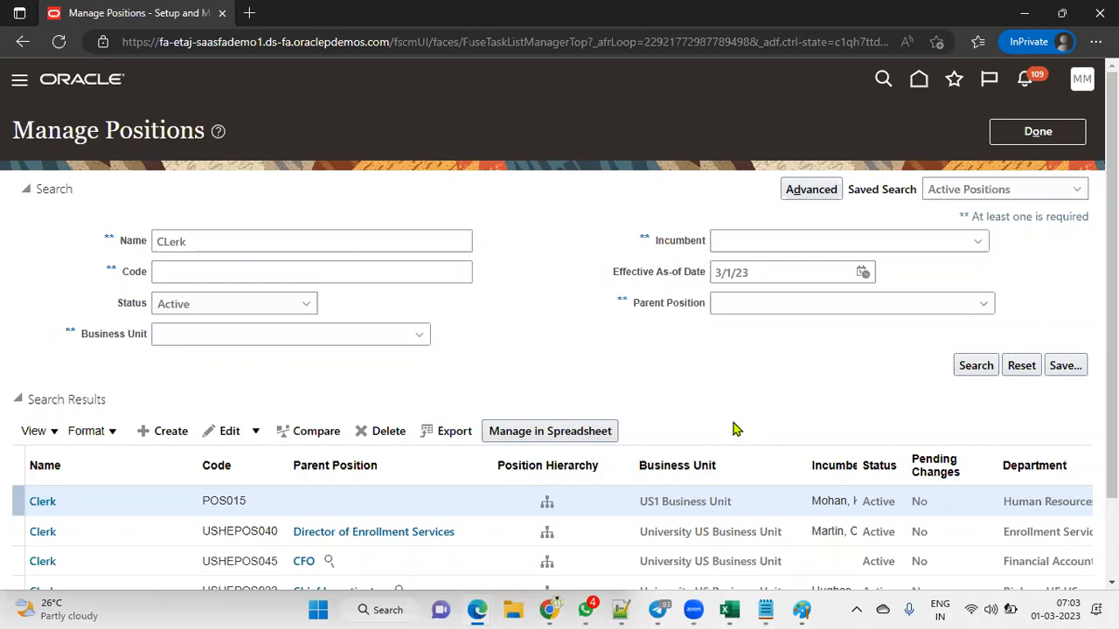
Step: Return to the hire form and re-enter Clerk as the new hire's position
{"action": "left_click", "coordinate": [1031, 138]}
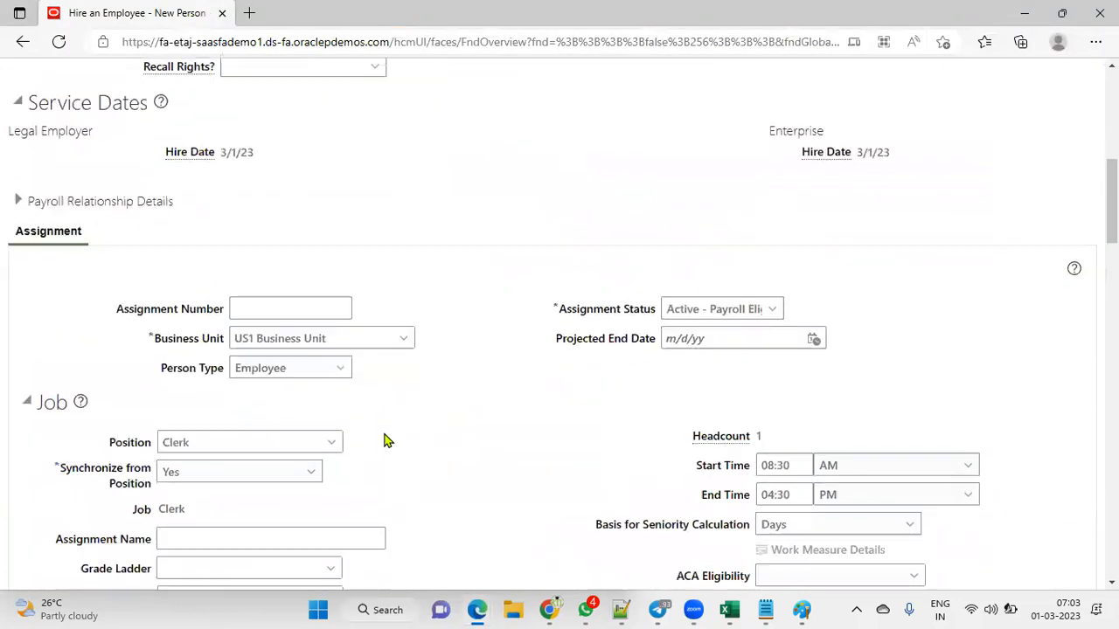
{"action": "left_click", "coordinate": [262, 439]}
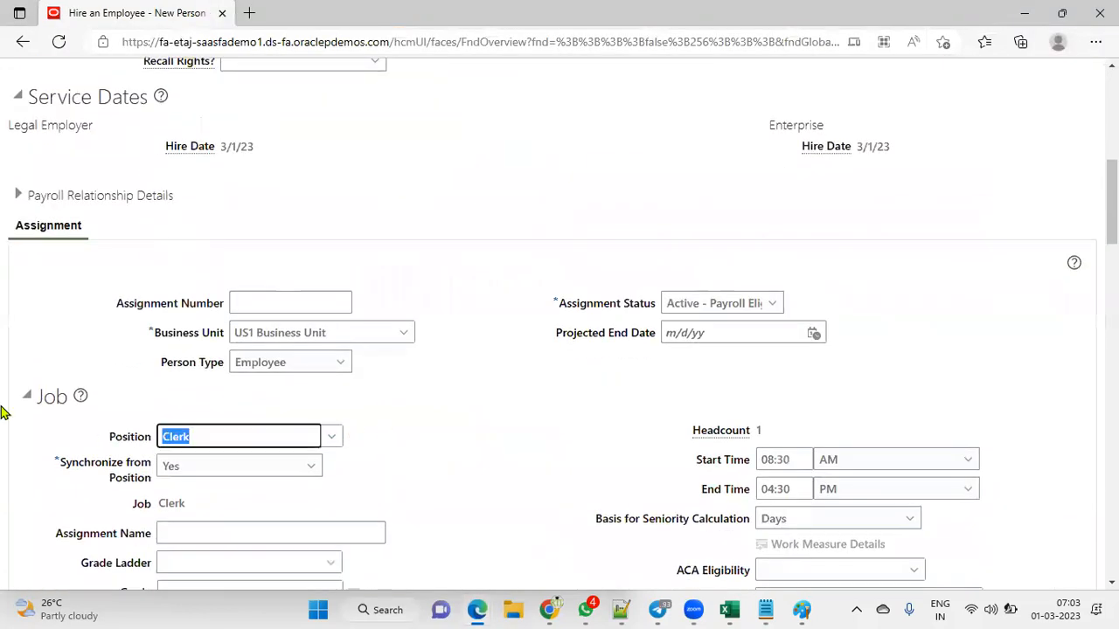
{"action": "type", "text": "clerk"}
{"action": "key", "text": "Tab"}
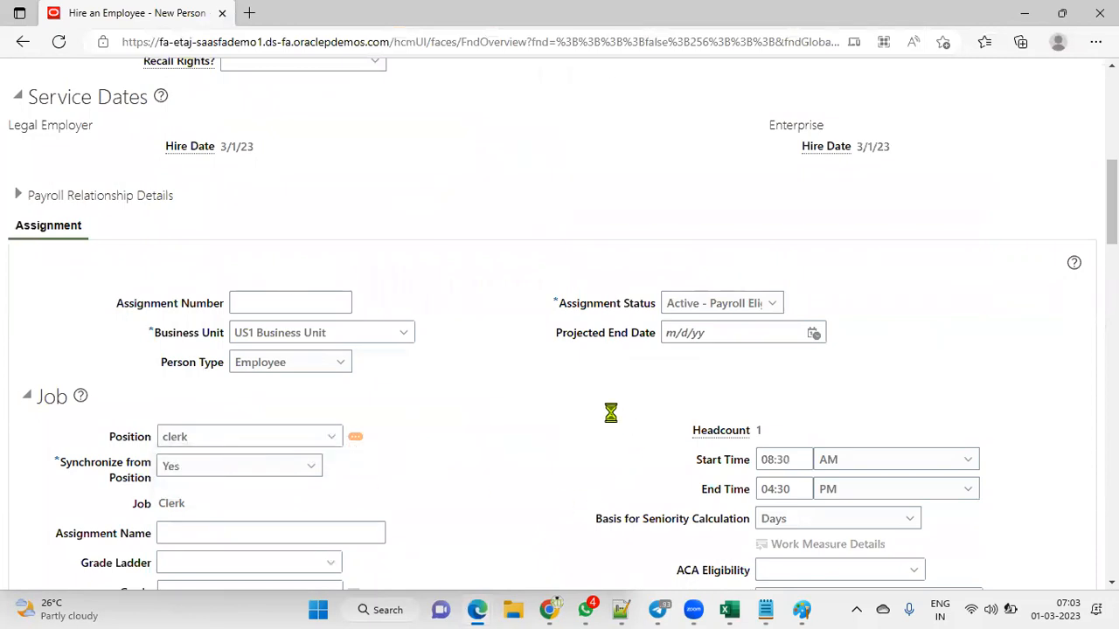
Step: Continue past Employment Information, then bring up the saved headcount-error screenshot in Paint
{"action": "scroll", "coordinate": [469, 446], "scroll_direction": "down", "scroll_amount": 3}
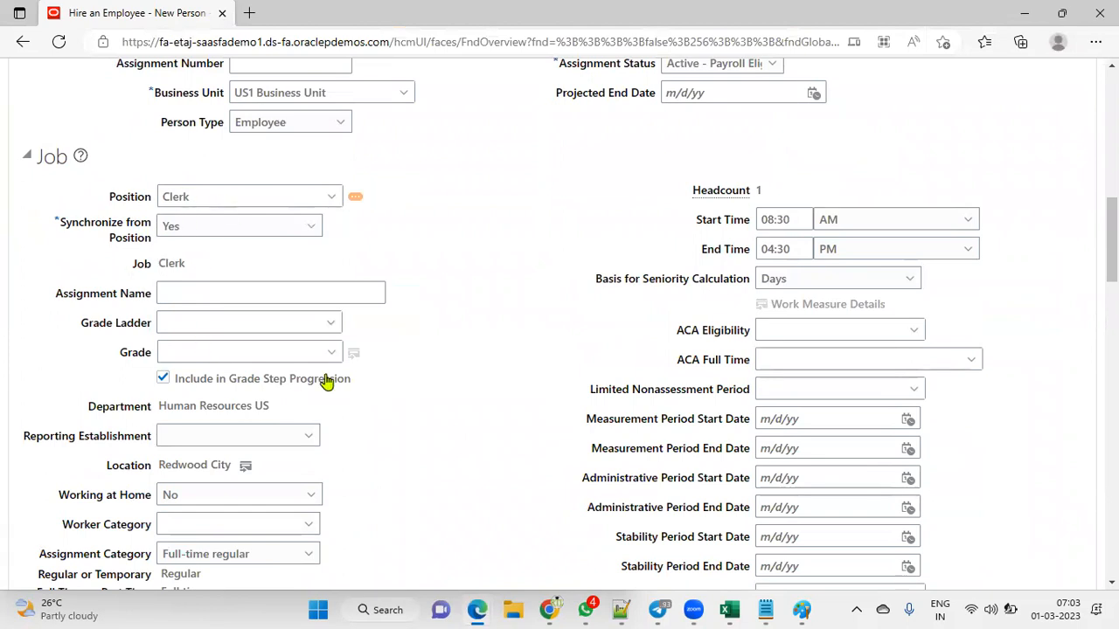
{"action": "scroll", "coordinate": [414, 423], "scroll_direction": "down", "scroll_amount": 8}
{"action": "scroll", "coordinate": [414, 422], "scroll_direction": "up", "scroll_amount": 15}
{"action": "left_click", "coordinate": [721, 199]}
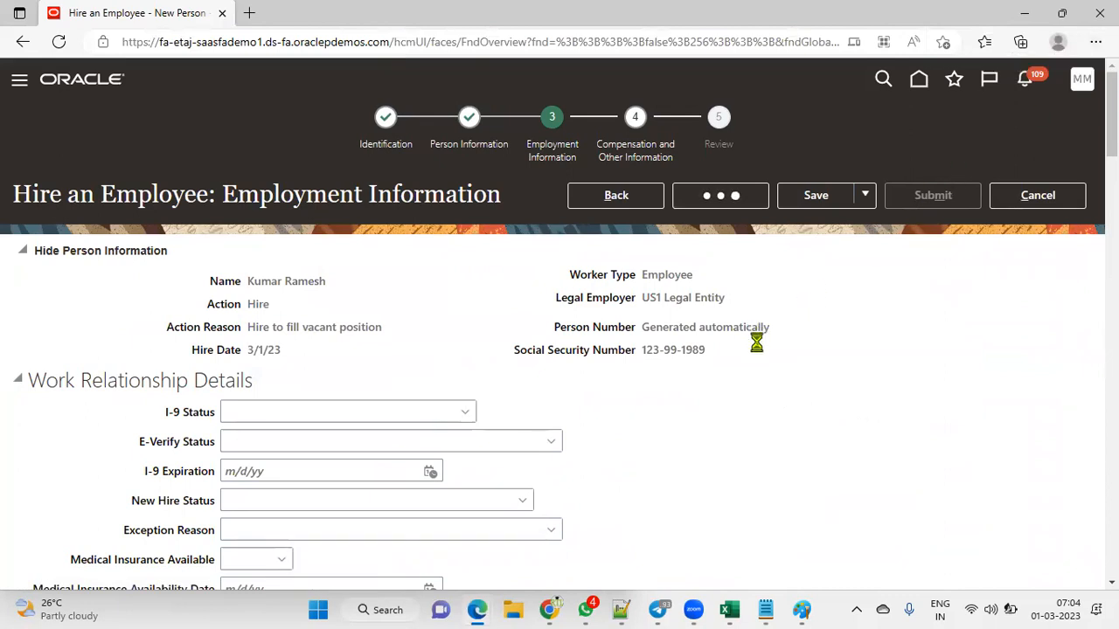
{"action": "mouse_move", "coordinate": [804, 610]}
{"action": "left_click", "coordinate": [857, 553]}
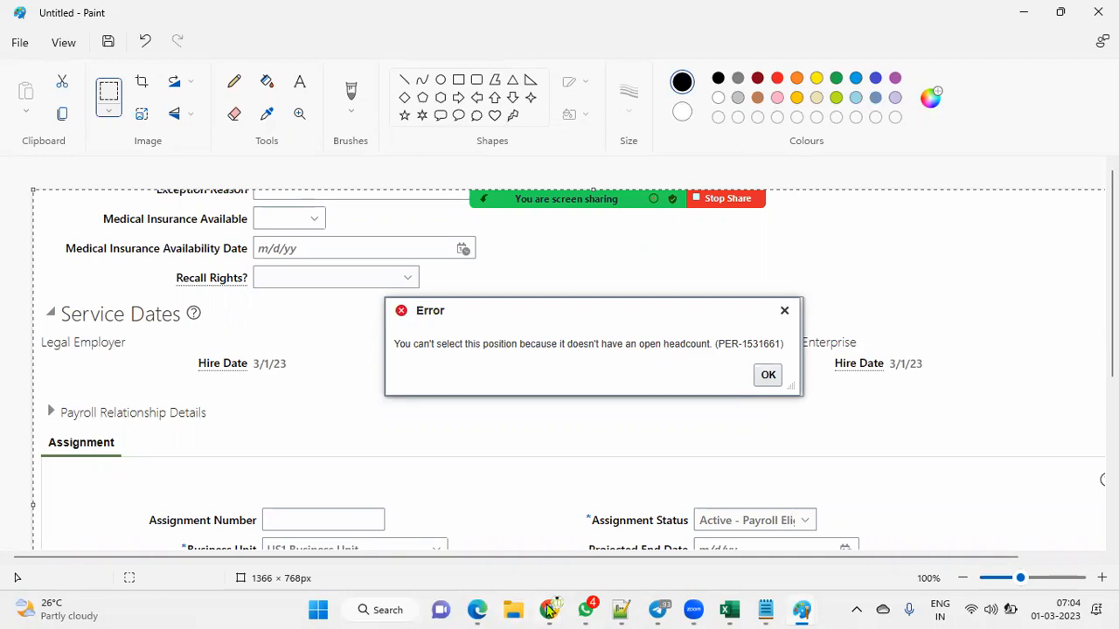
{"action": "mouse_move", "coordinate": [549, 609]}
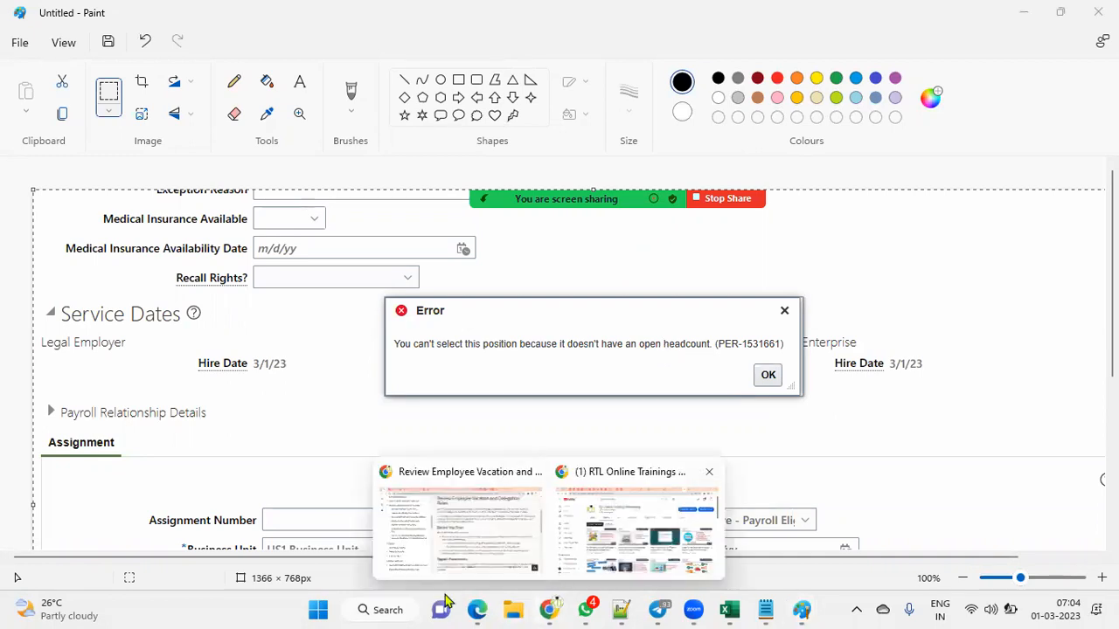
{"action": "mouse_move", "coordinate": [476, 603]}
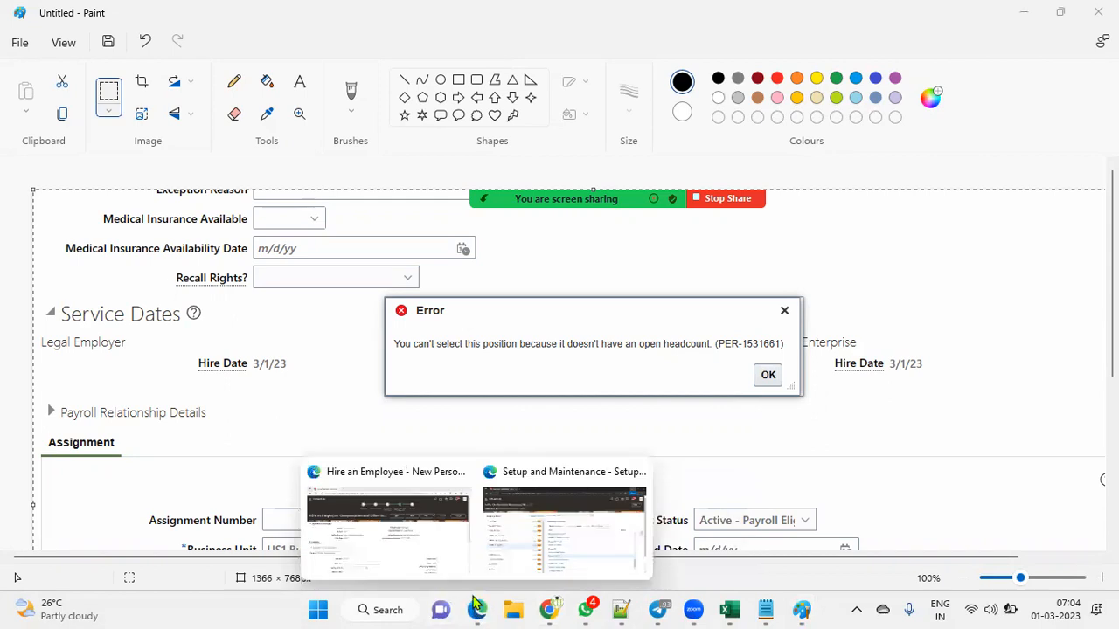
Step: Advance the Clerk hire to Review, submit it, and confirm the warning and confirmation
{"action": "left_click", "coordinate": [424, 545]}
{"action": "left_click", "coordinate": [720, 195]}
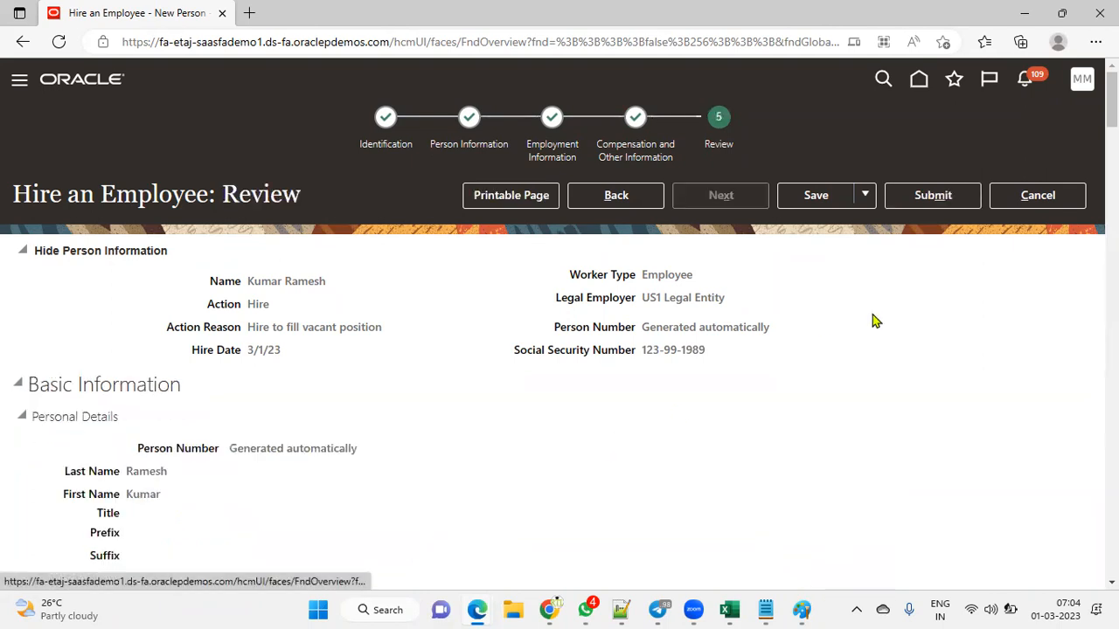
{"action": "left_click", "coordinate": [949, 201]}
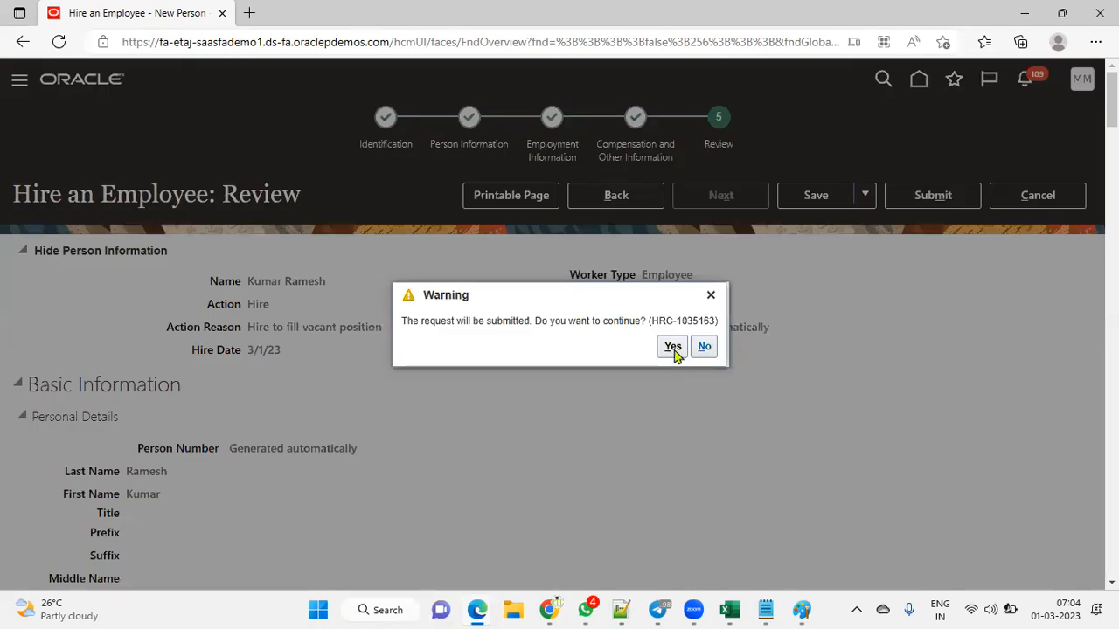
{"action": "left_click", "coordinate": [673, 347]}
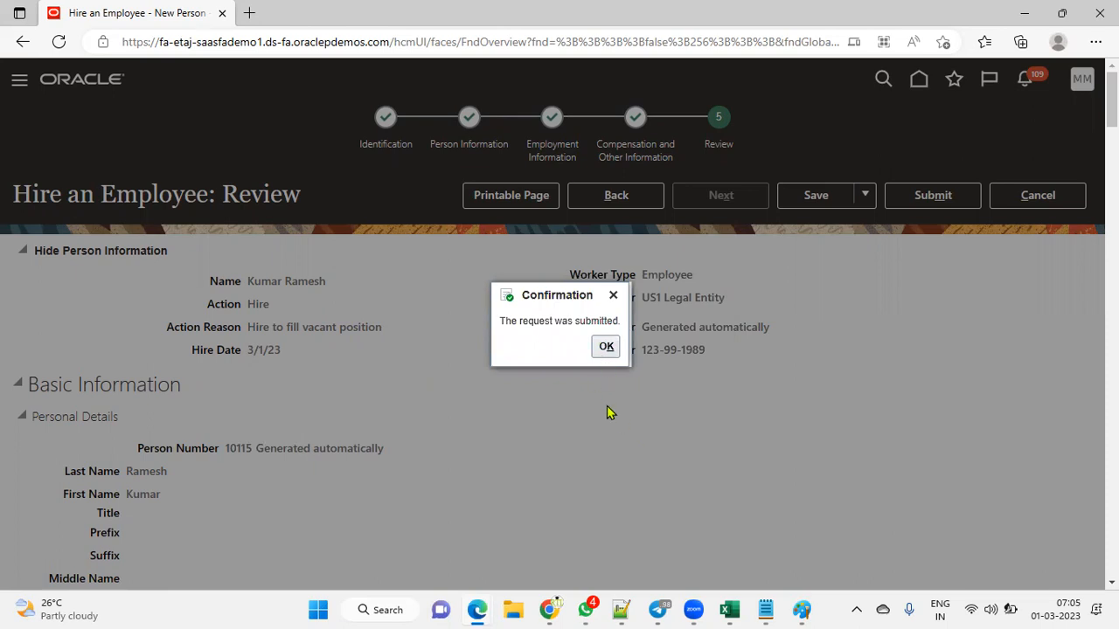
{"action": "left_click", "coordinate": [606, 346]}
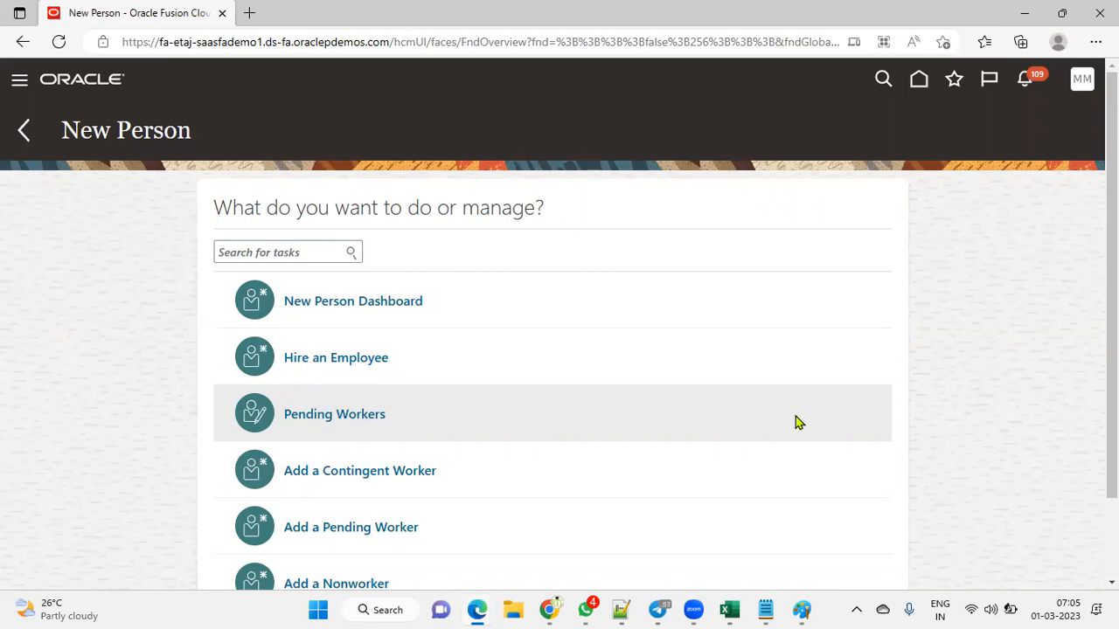
Step: Open the Users list in the Security Console from Tools in the navigator
{"action": "left_click", "coordinate": [20, 85]}
{"action": "scroll", "coordinate": [87, 367], "scroll_direction": "down", "scroll_amount": 3}
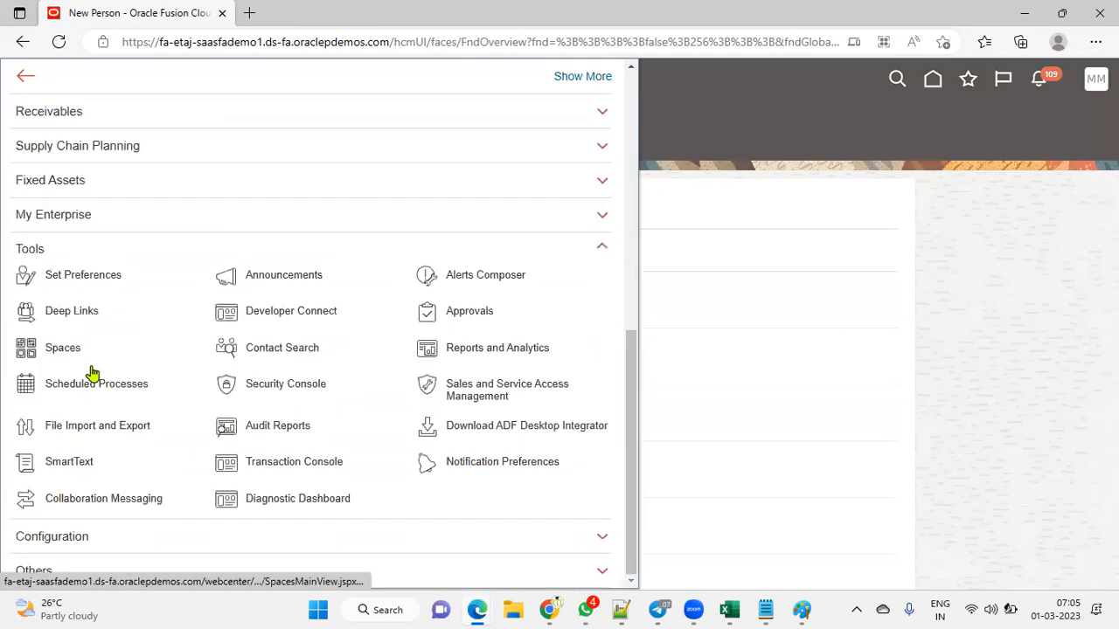
{"action": "left_click", "coordinate": [285, 386]}
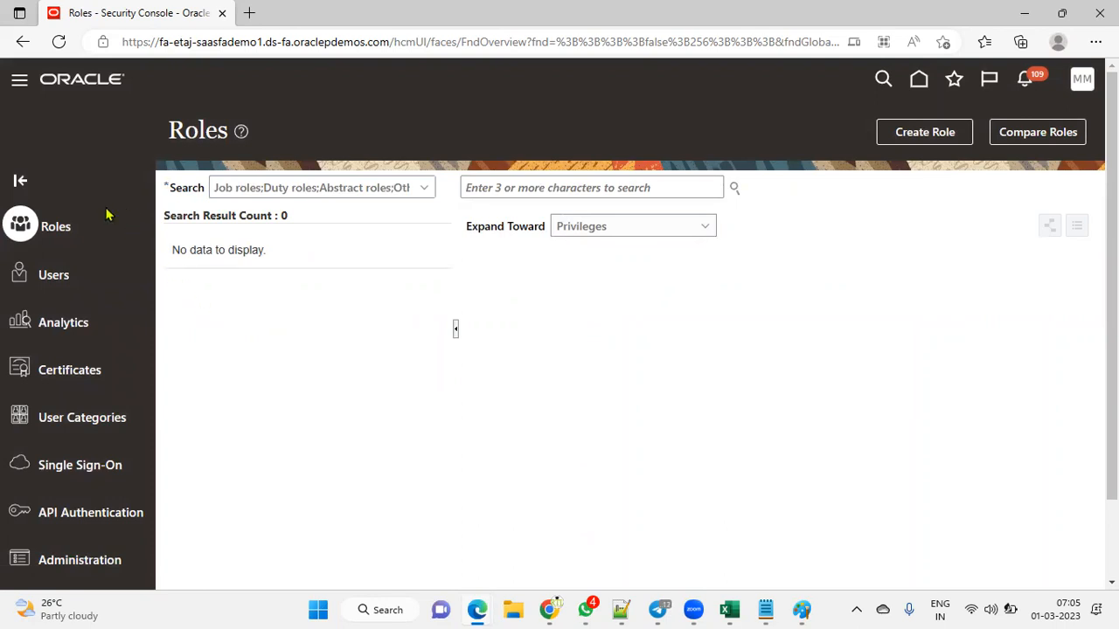
{"action": "left_click", "coordinate": [75, 276]}
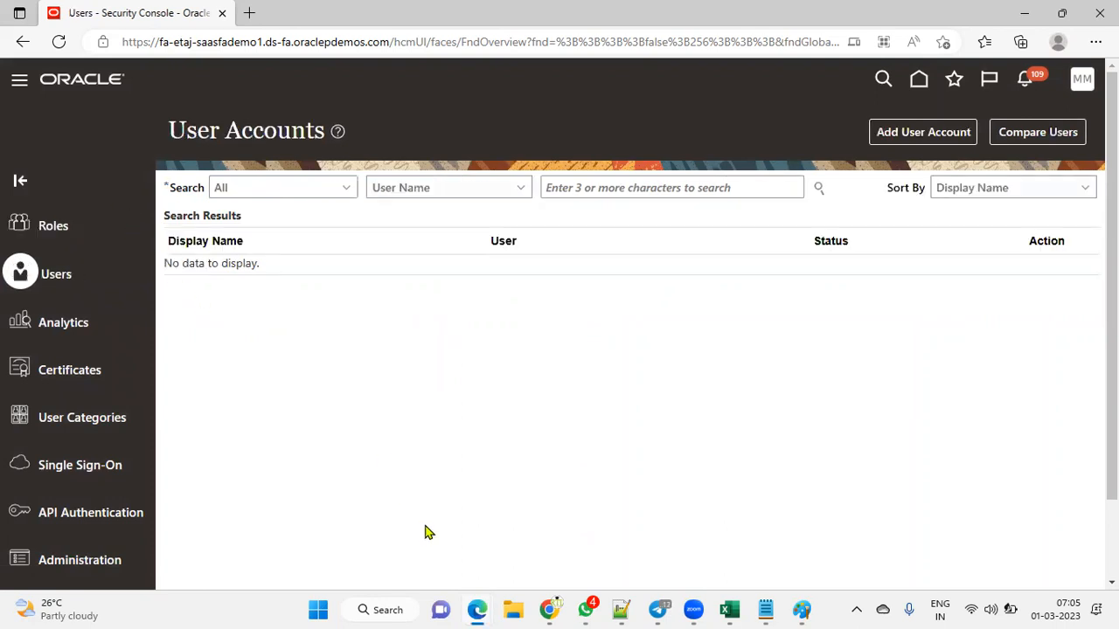
Step: Search the new hire's user account by last name, then first name, and open it
{"action": "left_click", "coordinate": [604, 187]}
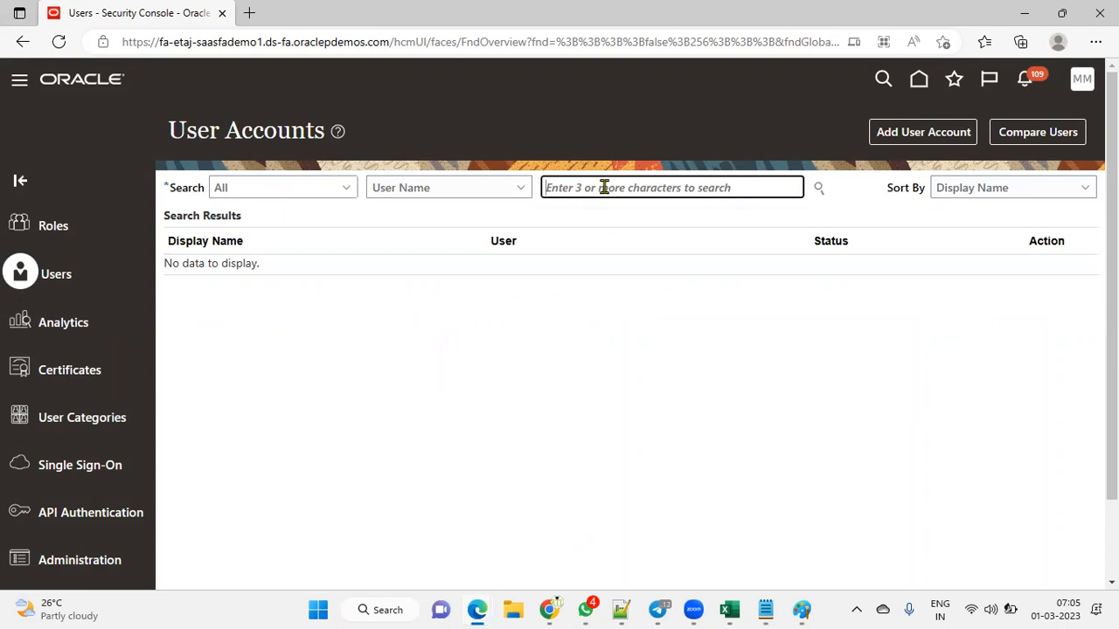
{"action": "key", "text": "Return"}
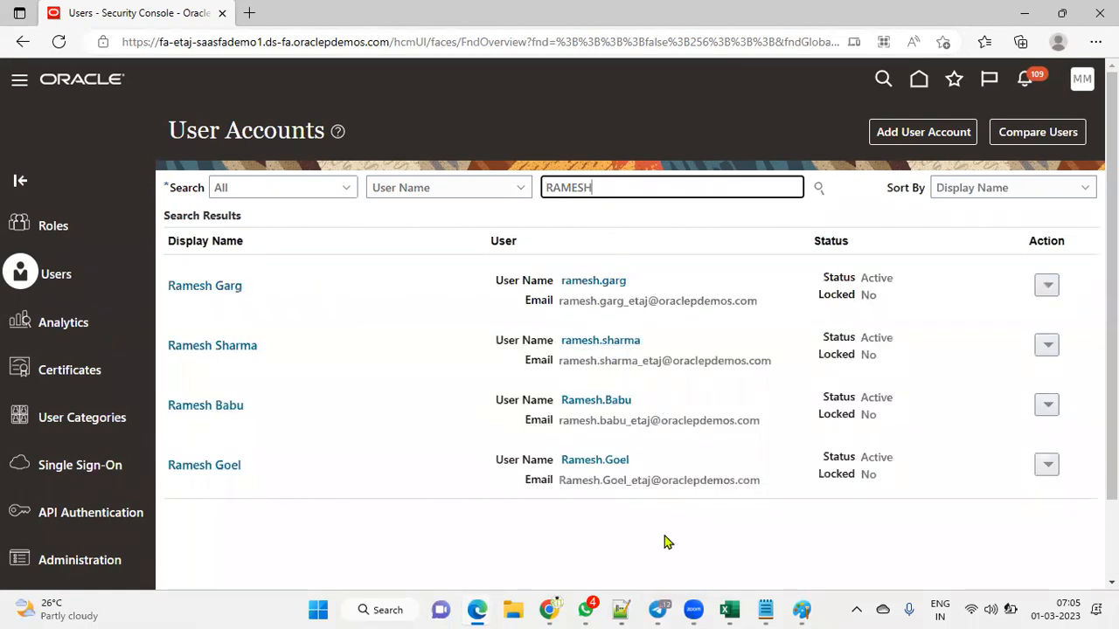
{"action": "double_click", "coordinate": [626, 191]}
{"action": "key", "text": "Return"}
{"action": "left_click", "coordinate": [610, 279]}
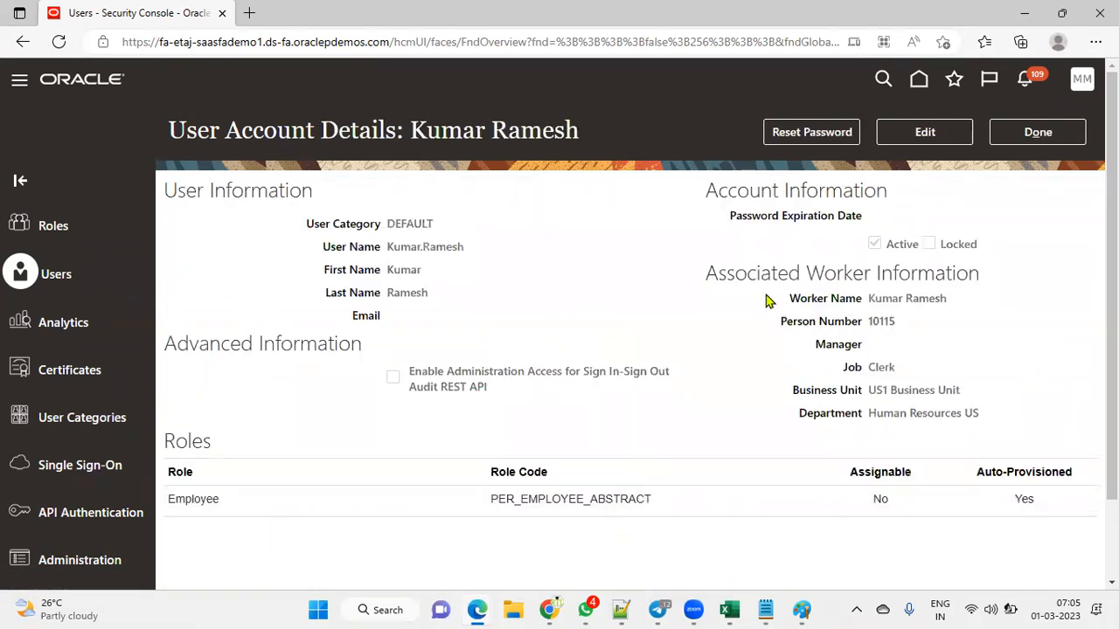
Step: Manually reset the account password, entering and confirming the new password
{"action": "left_click", "coordinate": [812, 132]}
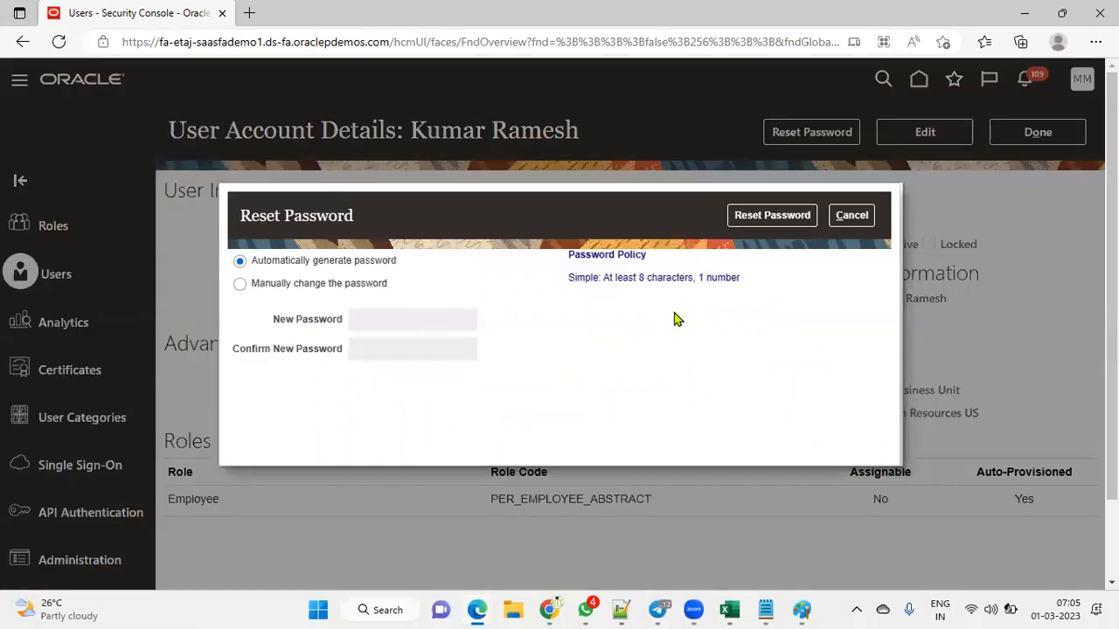
{"action": "left_click", "coordinate": [300, 285]}
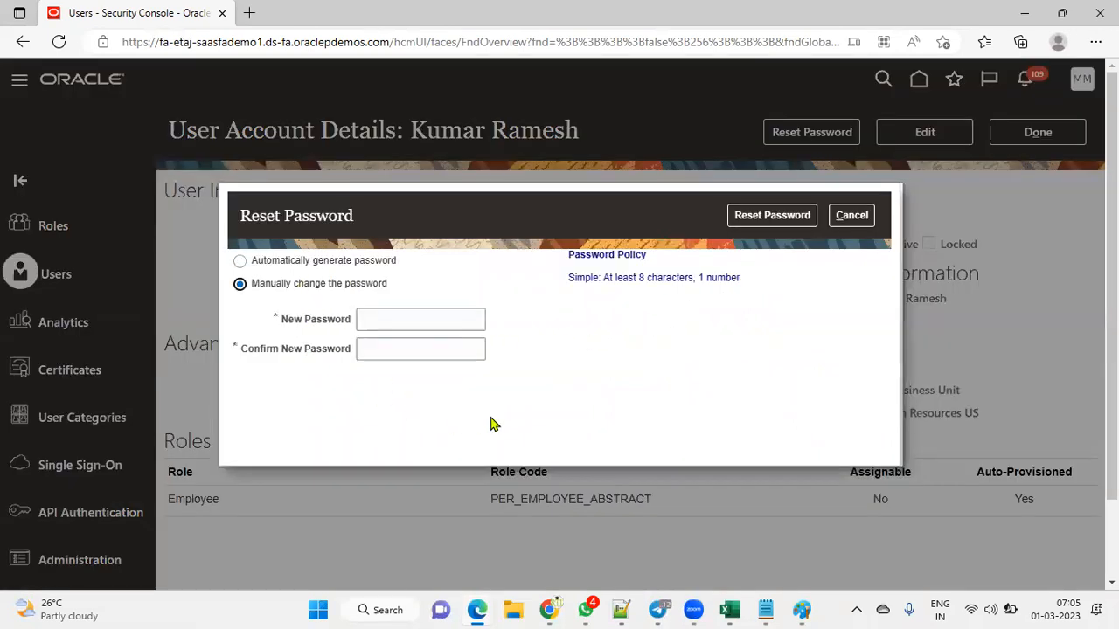
{"action": "left_click", "coordinate": [419, 318]}
{"action": "type", "text": "•••"}
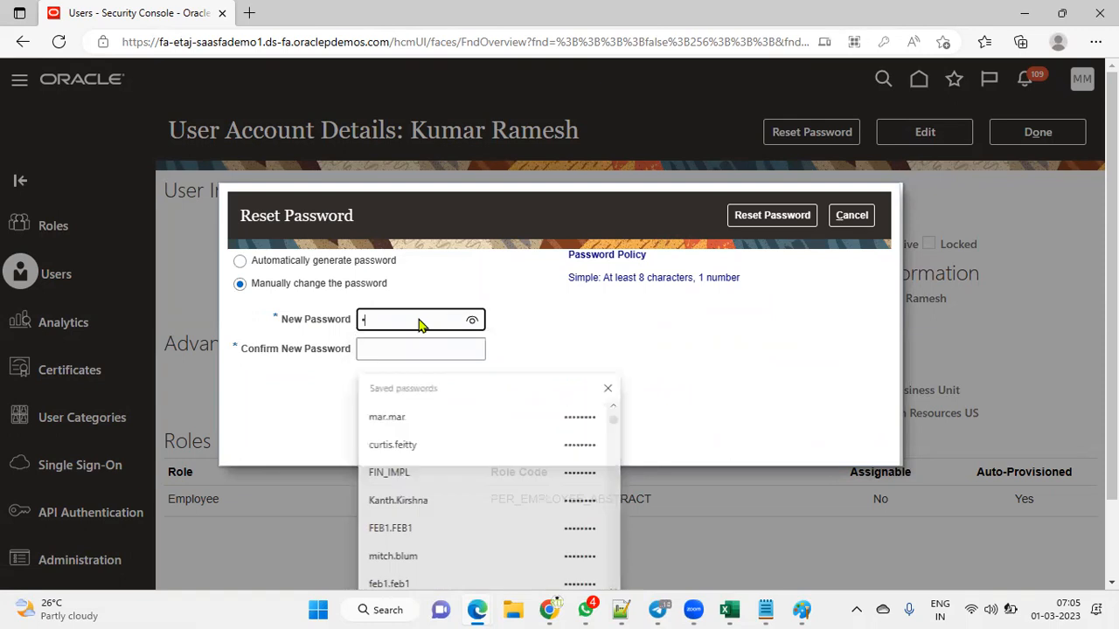
{"action": "type", "text": "•••••"}
{"action": "key", "text": "Tab"}
{"action": "type", "text": "••••••••"}
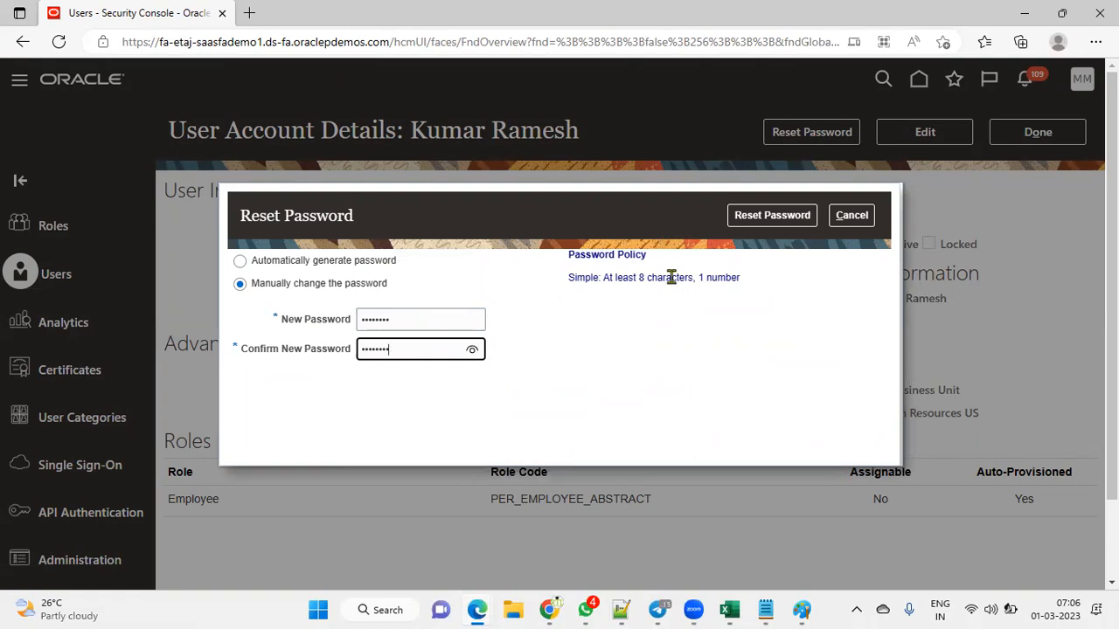
{"action": "left_click", "coordinate": [776, 220]}
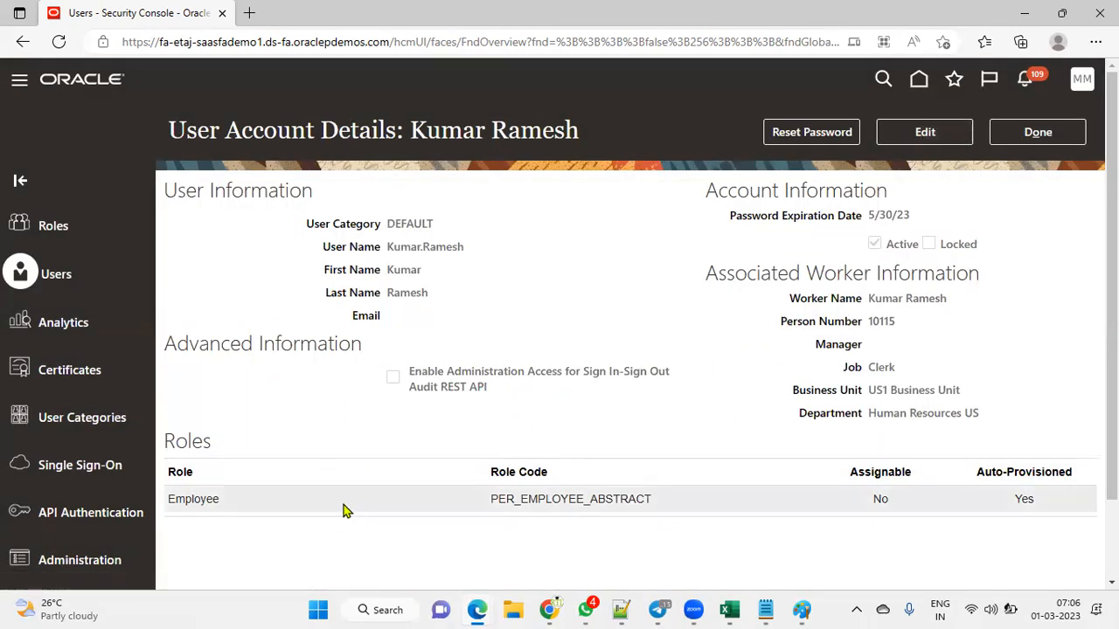
Step: Edit the account, add the Human Resource Specialist role membership, and save with Save and Close
{"action": "left_click", "coordinate": [955, 142]}
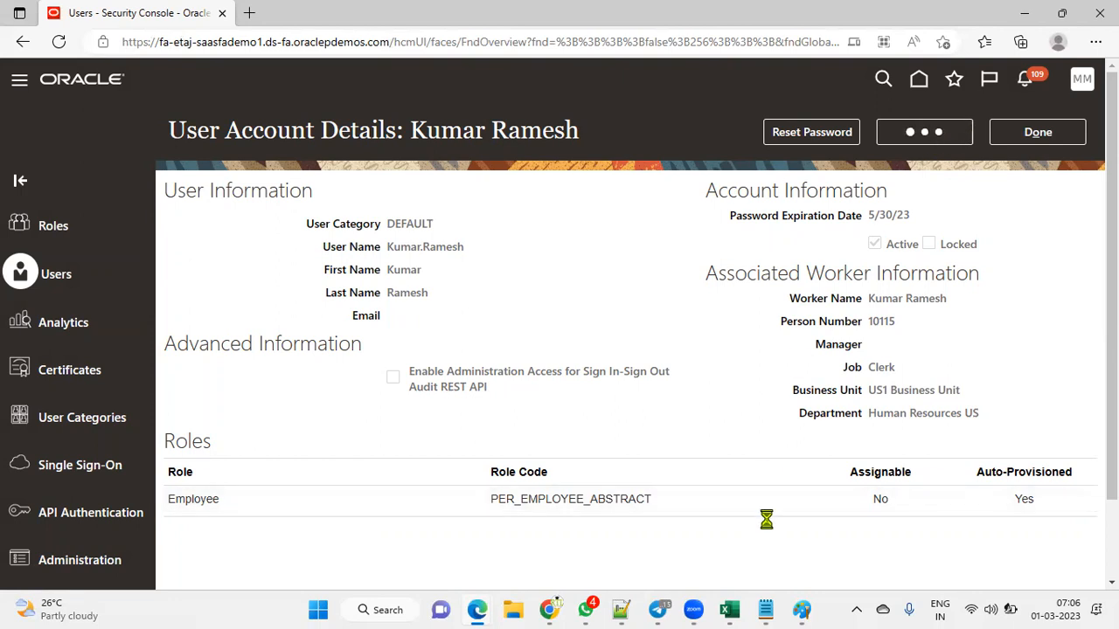
{"action": "left_click", "coordinate": [797, 564]}
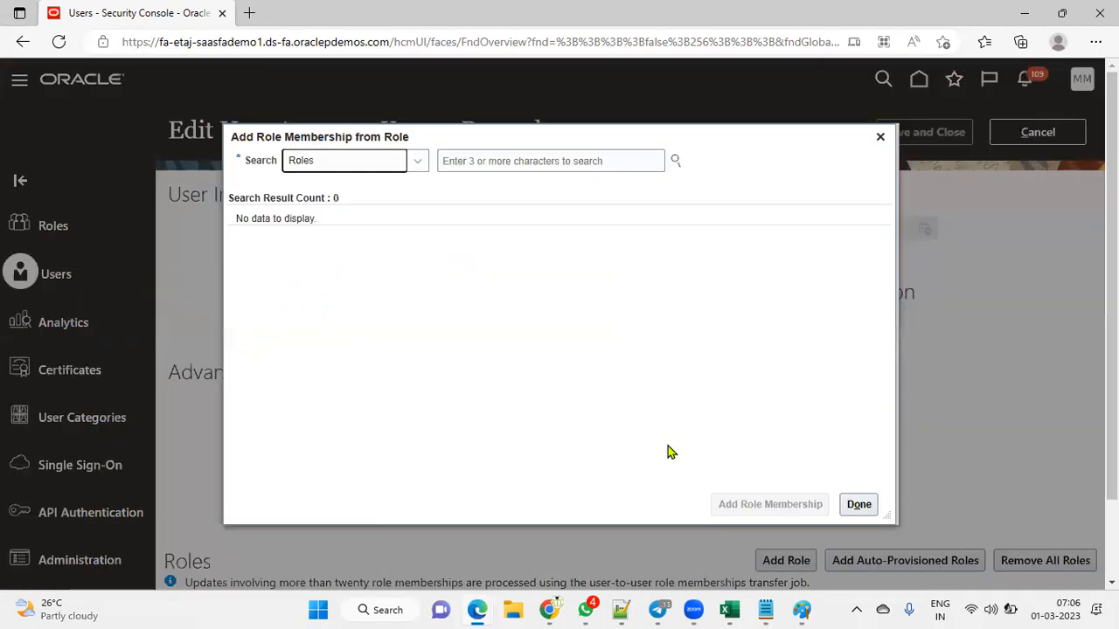
{"action": "left_click", "coordinate": [557, 160]}
{"action": "type", "text": "HUM"}
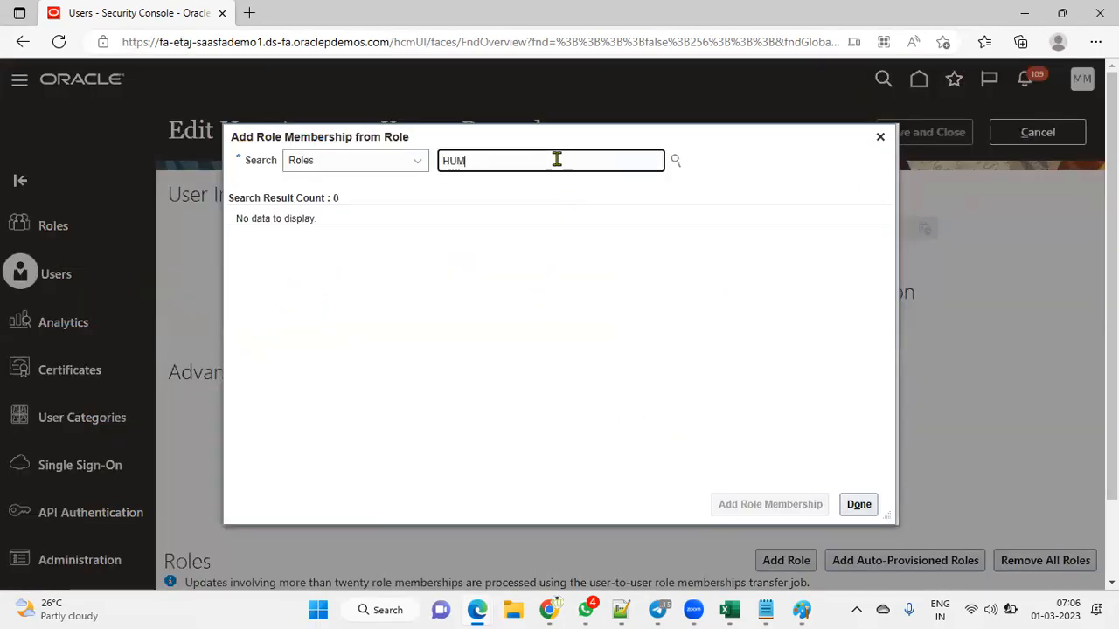
{"action": "type", "text": "AN RES"}
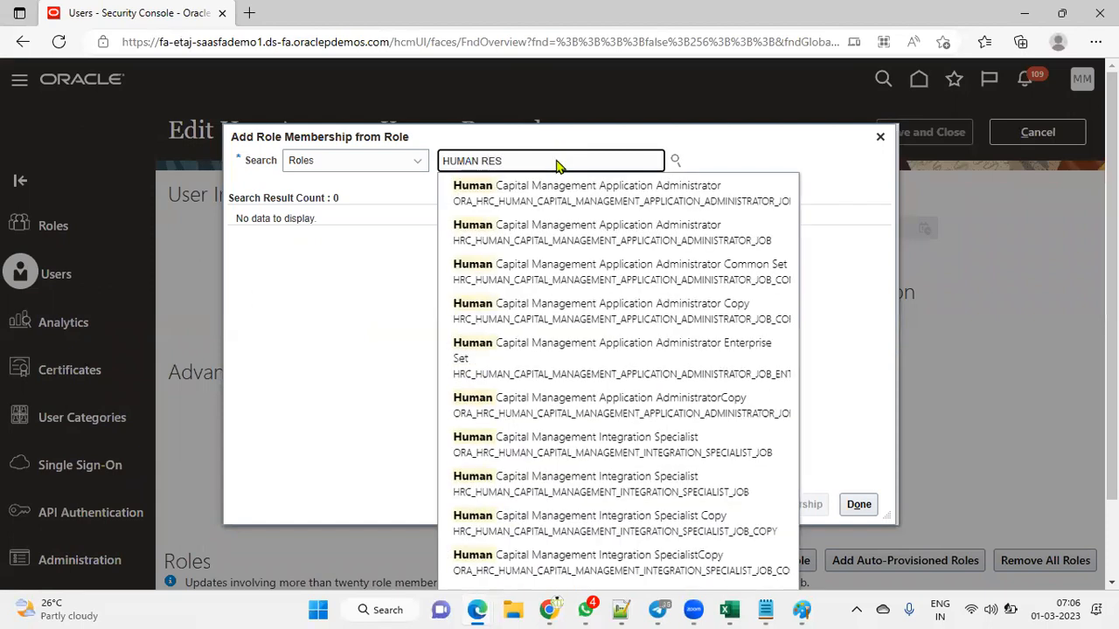
{"action": "type", "text": "OU"}
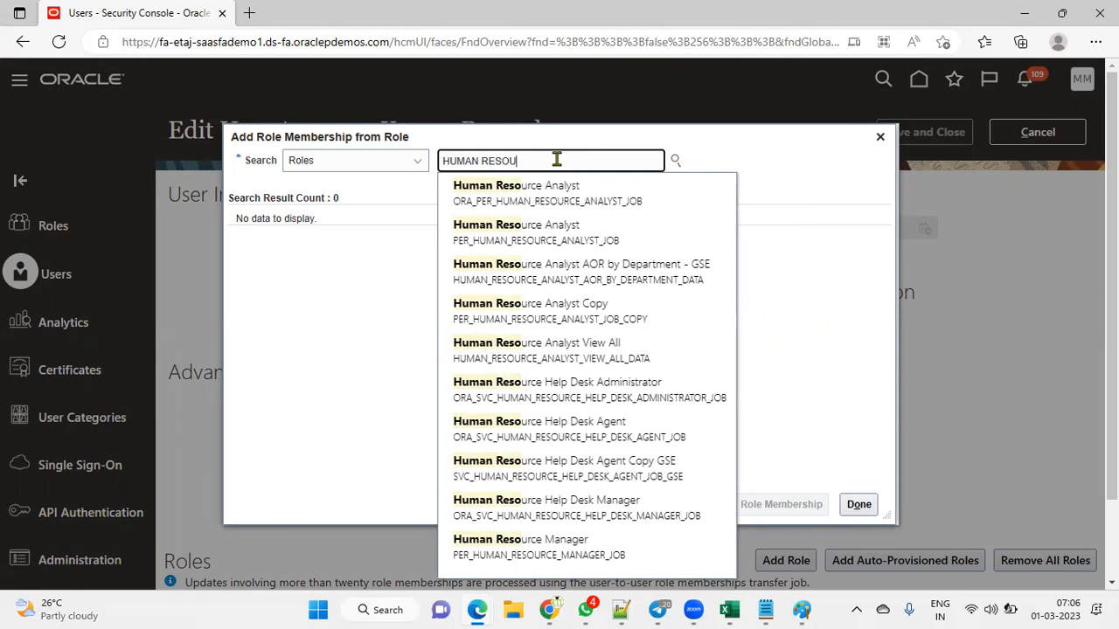
{"action": "type", "text": "RCEP"}
{"action": "key", "text": "BackSpace"}
{"action": "type", "text": "SP"}
{"action": "left_click", "coordinate": [612, 194]}
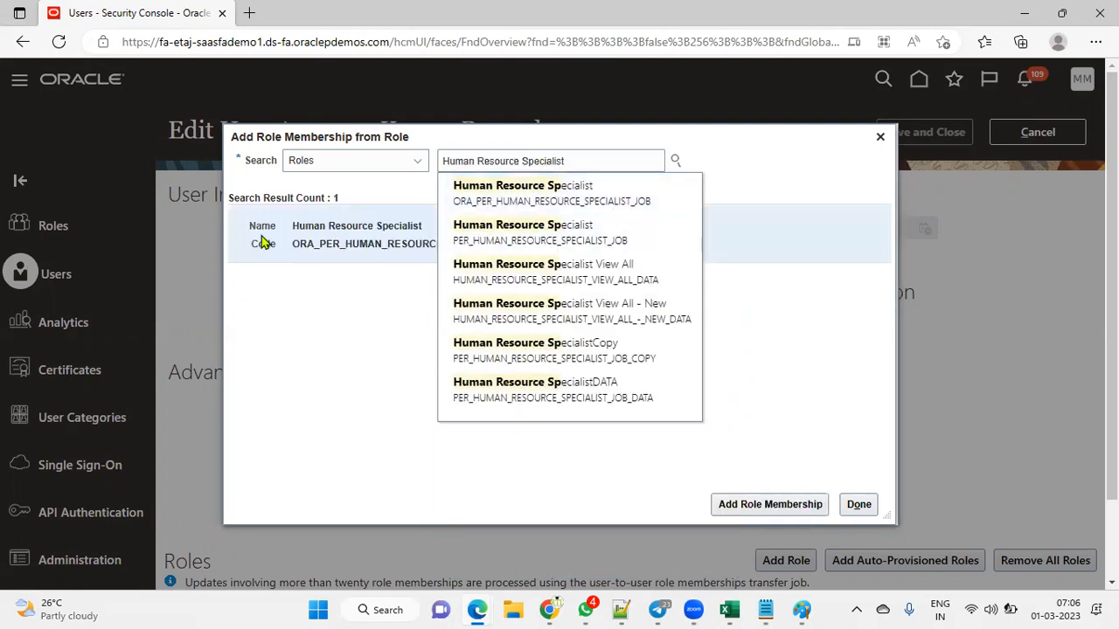
{"action": "left_click", "coordinate": [264, 240]}
{"action": "left_click", "coordinate": [780, 505]}
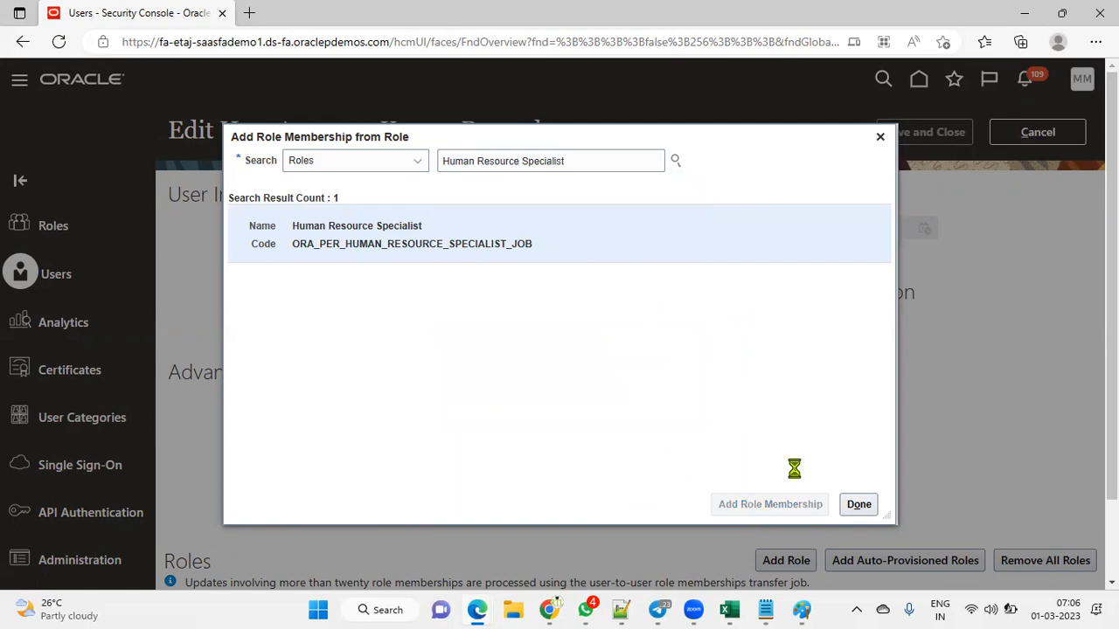
{"action": "left_click", "coordinate": [861, 505]}
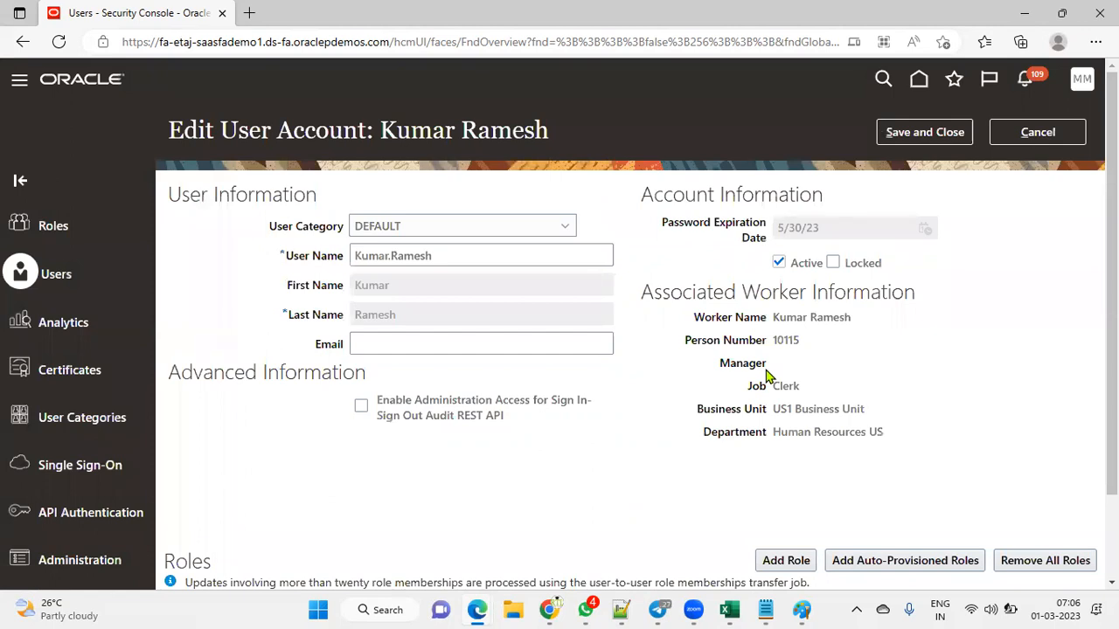
{"action": "left_click", "coordinate": [939, 140]}
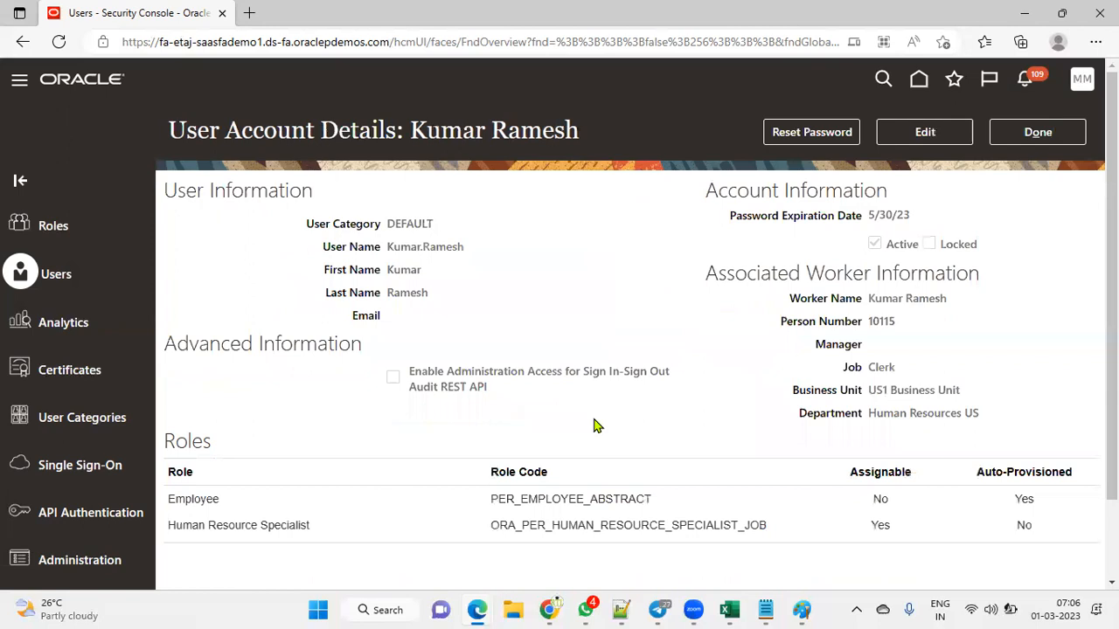
Step: Leave the account details and sign out via Settings and Actions, confirming the logout
{"action": "left_click", "coordinate": [1022, 135]}
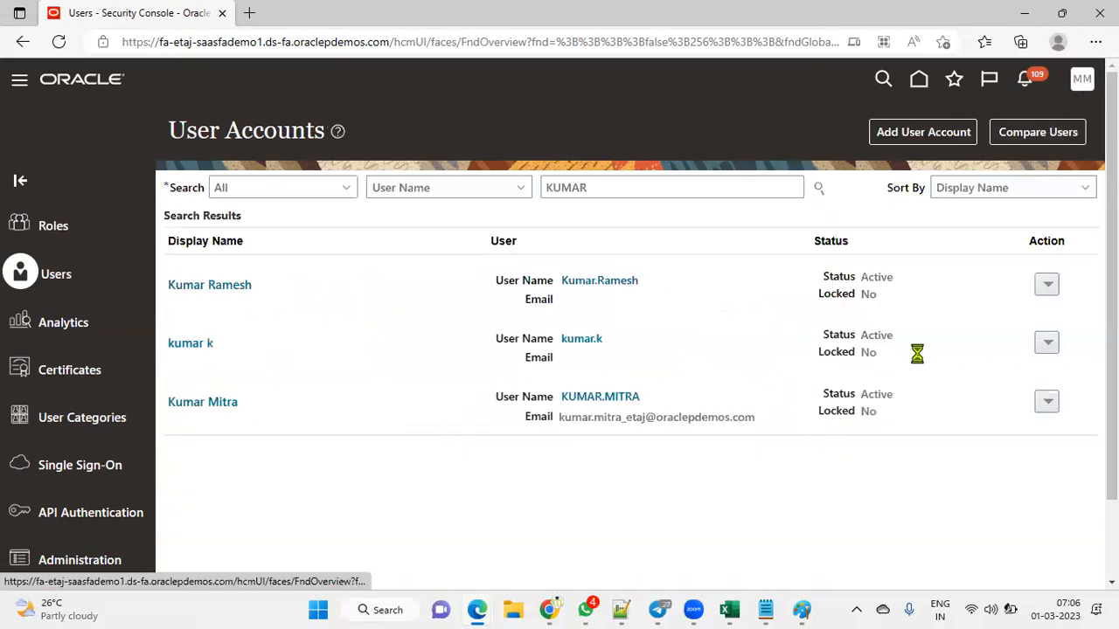
{"action": "left_click", "coordinate": [1040, 119]}
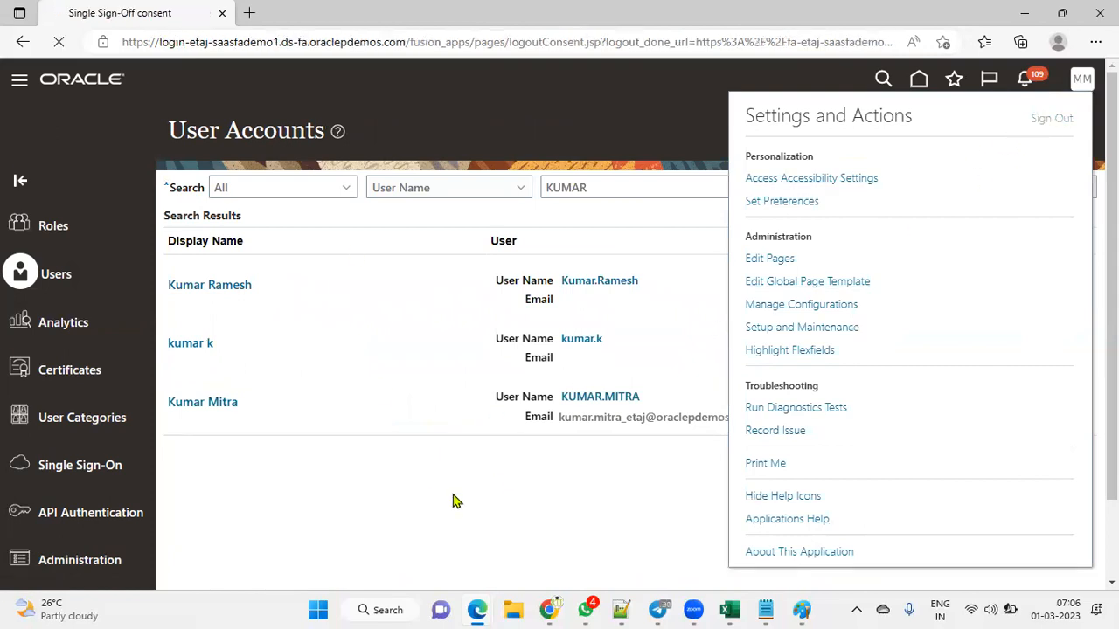
{"action": "left_click", "coordinate": [576, 408]}
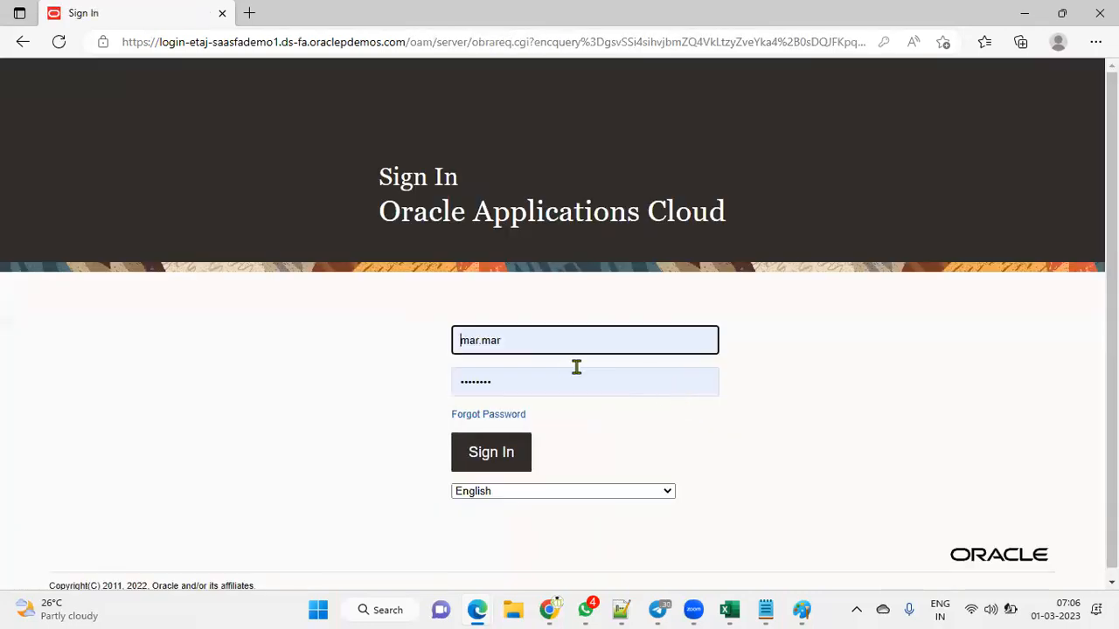
Step: Sign in with the new hire's user name and password
{"action": "left_click", "coordinate": [547, 342]}
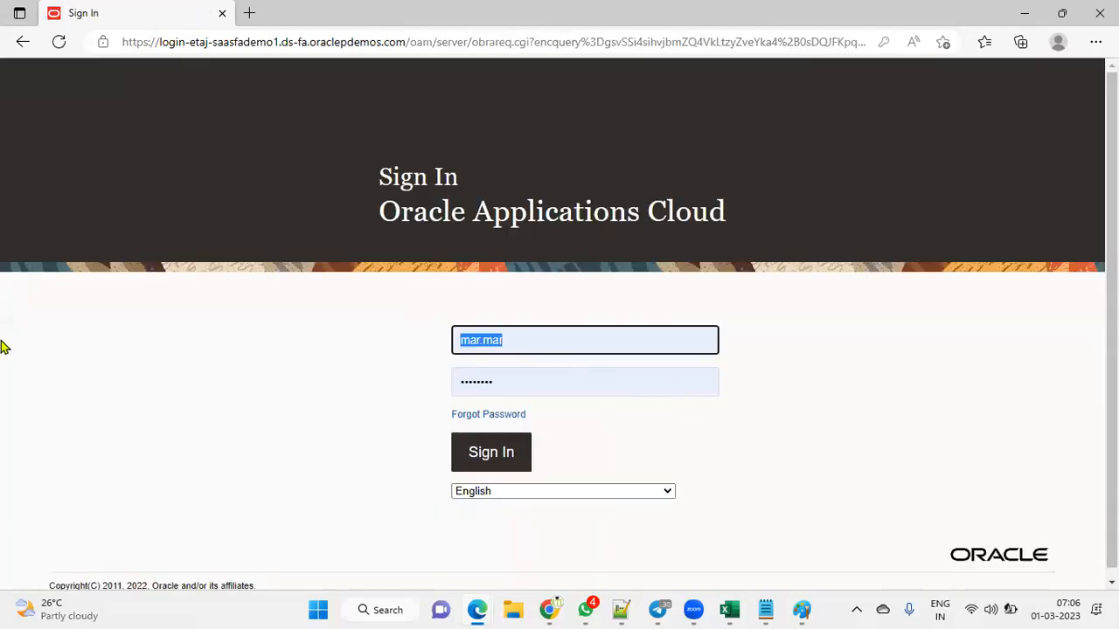
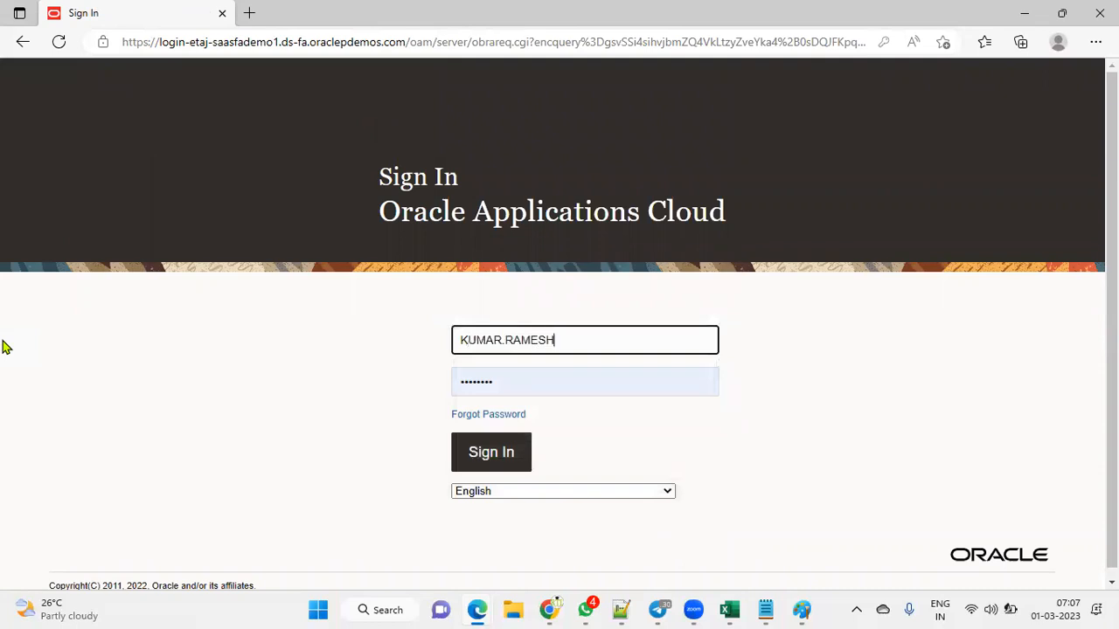
{"action": "key", "text": "Tab"}
{"action": "type", "text": "********"}
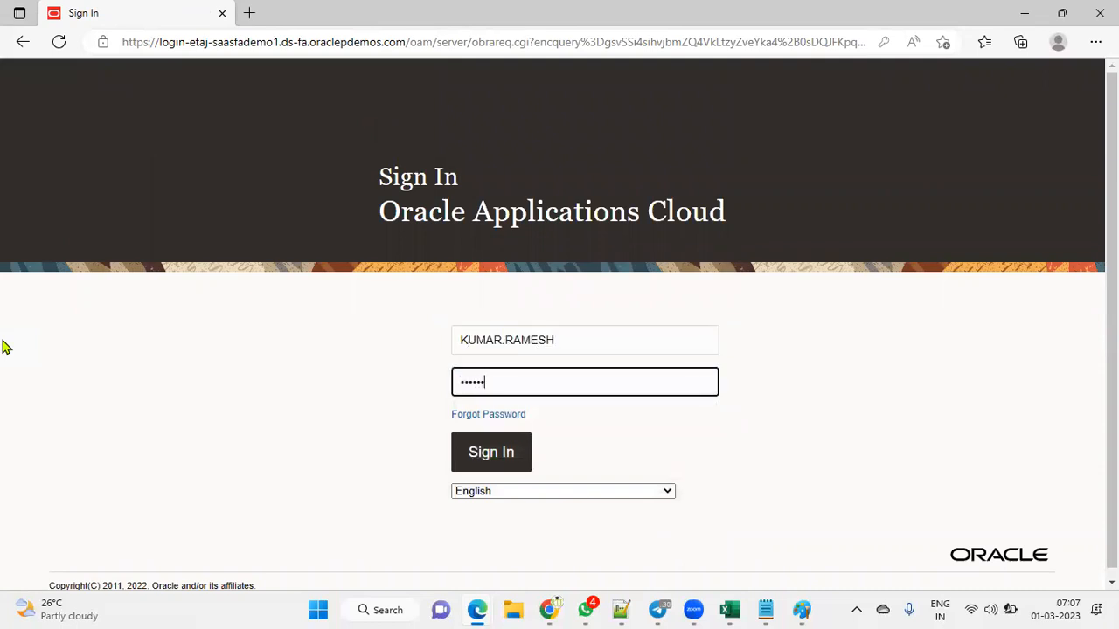
{"action": "left_click", "coordinate": [504, 461]}
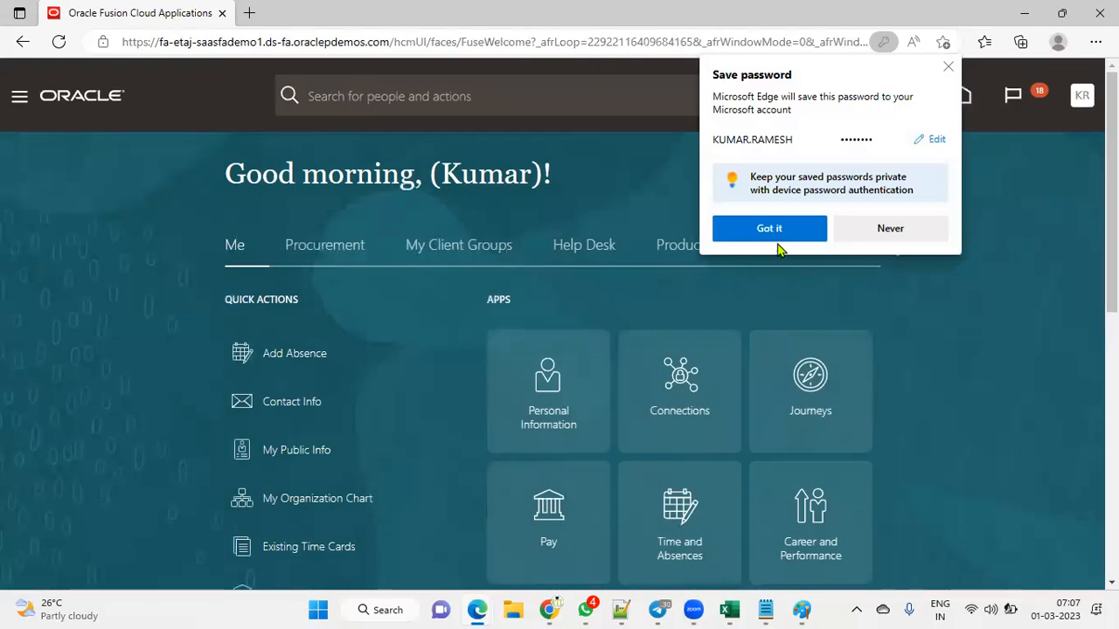
Step: Dismiss Edge's save-password popup and open Tools > Reports and Analytics from the navigator
{"action": "left_click", "coordinate": [774, 231]}
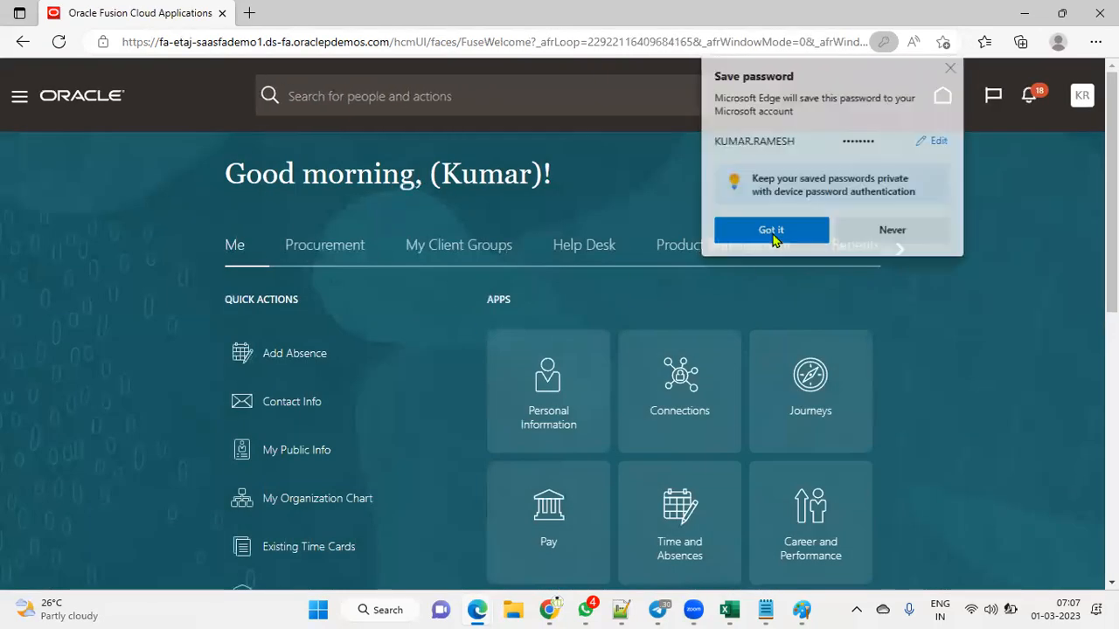
{"action": "left_click", "coordinate": [15, 101]}
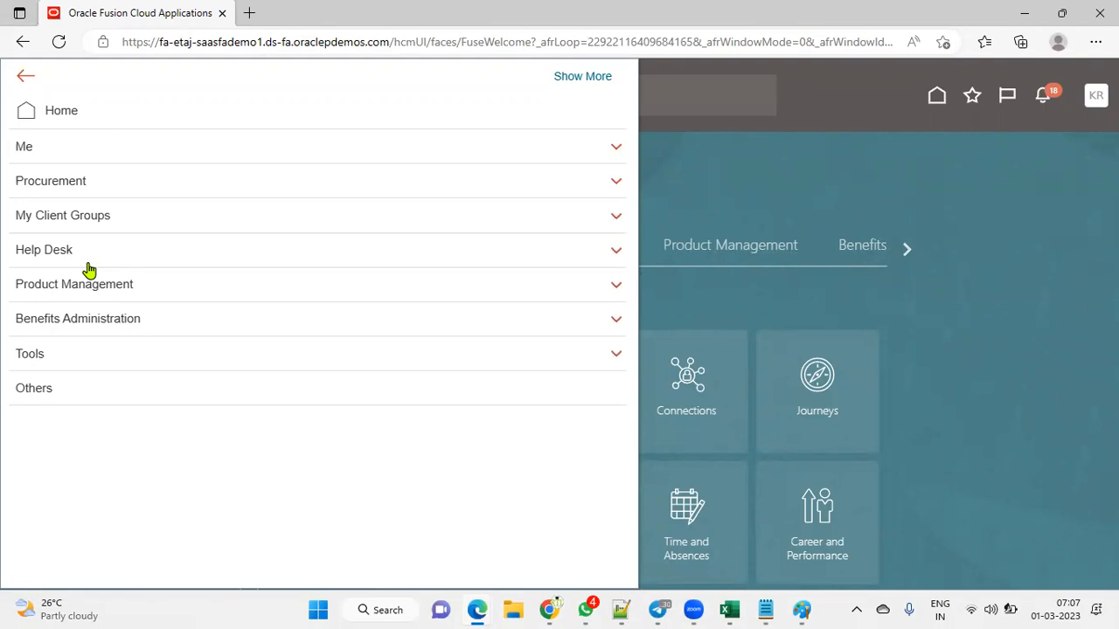
{"action": "left_click", "coordinate": [145, 352]}
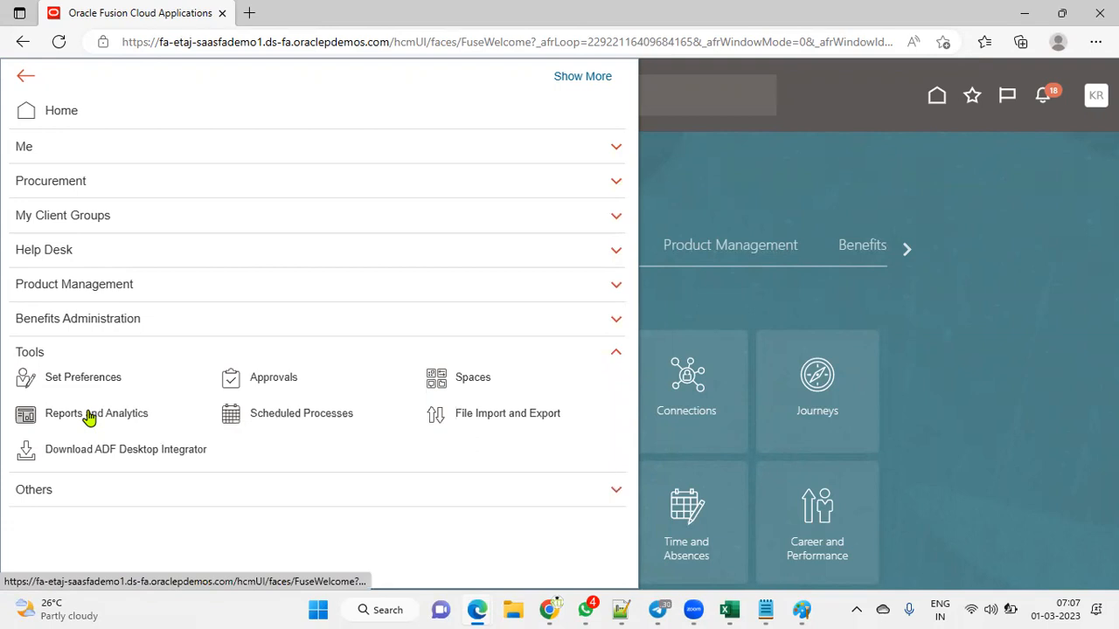
{"action": "left_click", "coordinate": [90, 418]}
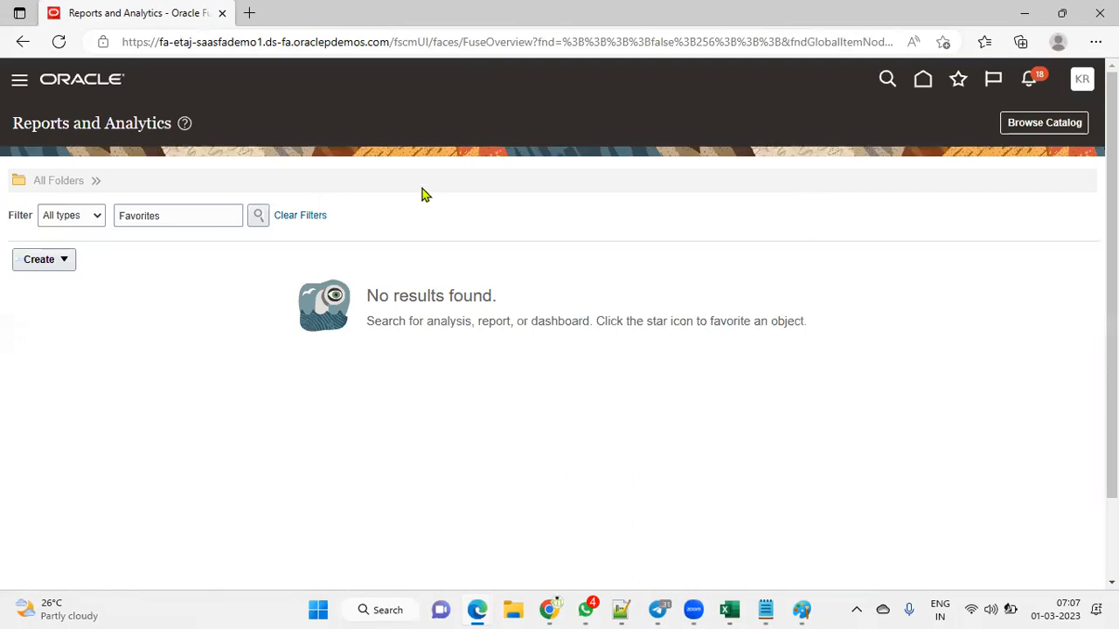
Step: Browse the catalog through Shared Folders > Custom to the RTL folder holding EMP_ANALYSIS
{"action": "left_click", "coordinate": [1042, 124]}
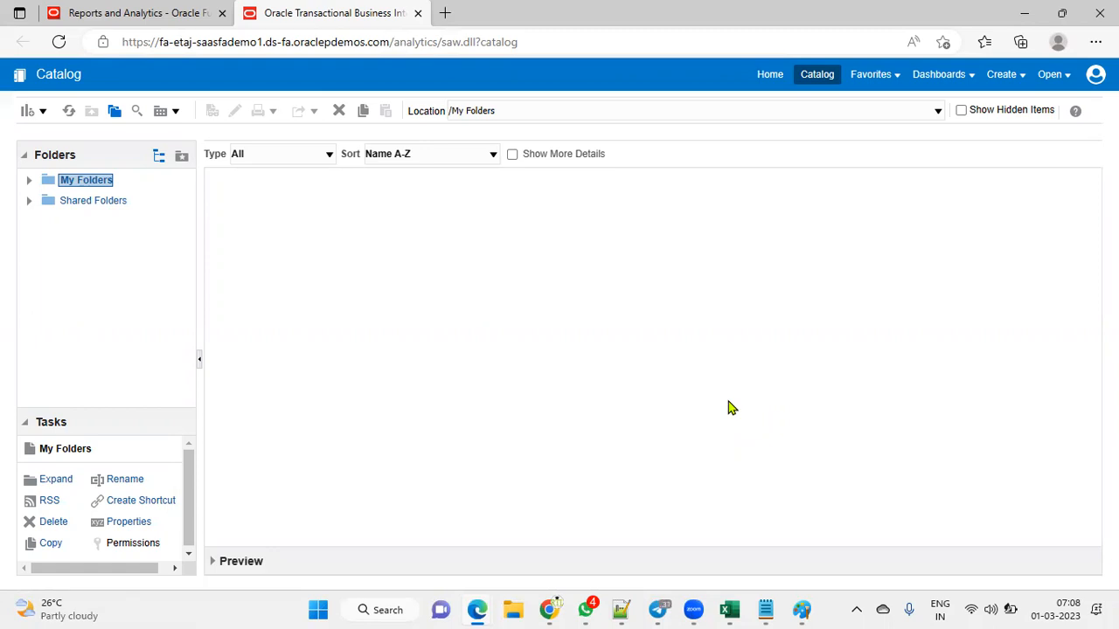
{"action": "left_click", "coordinate": [108, 202]}
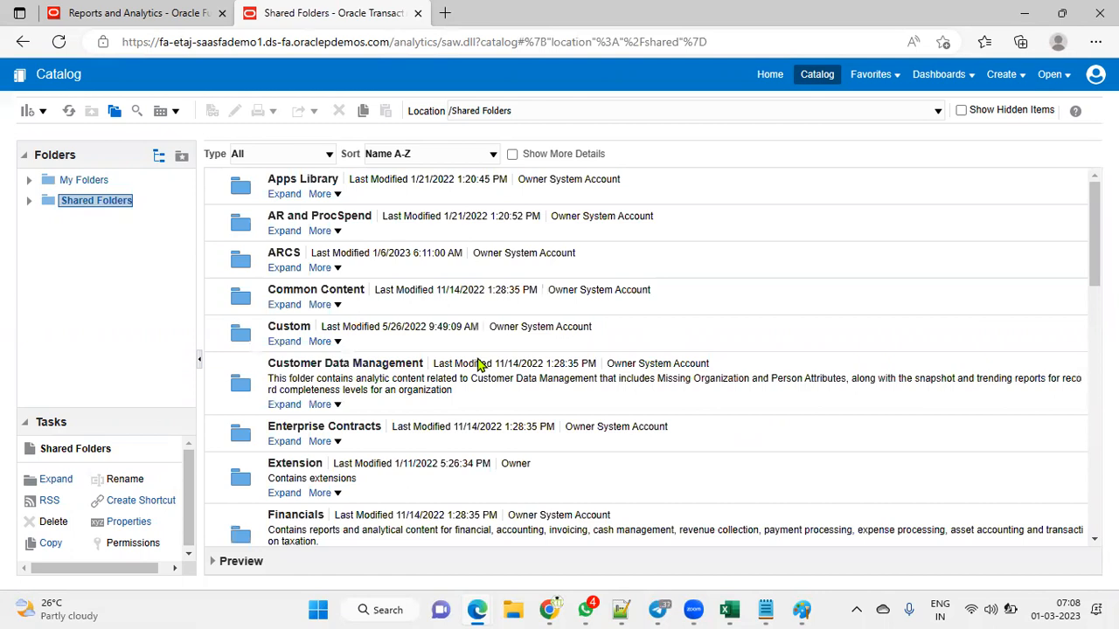
{"action": "left_click", "coordinate": [284, 342]}
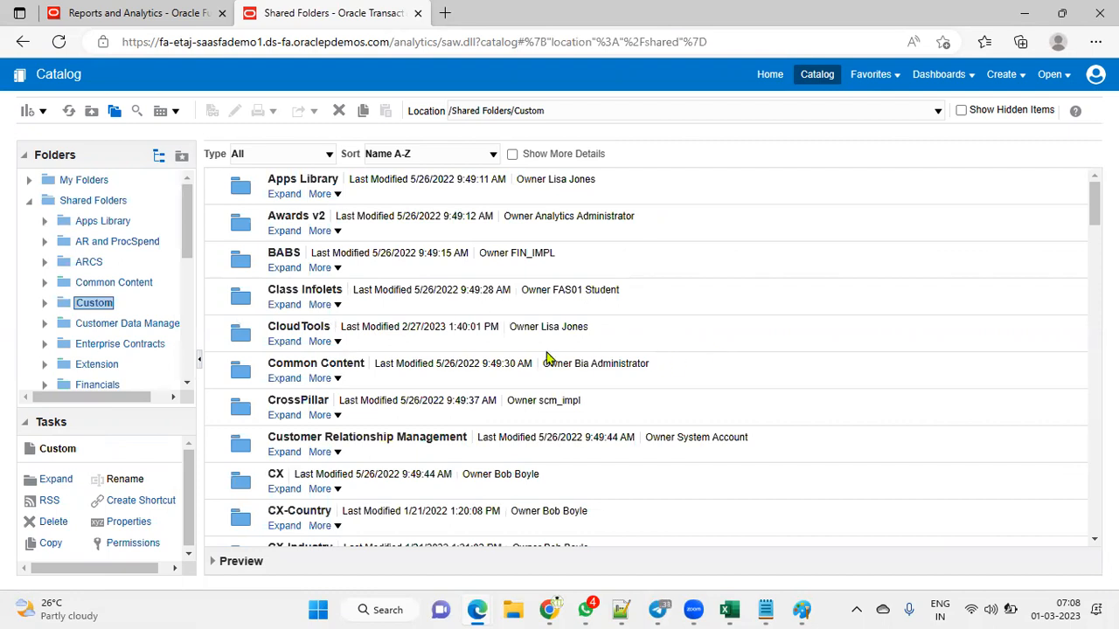
{"action": "scroll", "coordinate": [405, 399], "scroll_direction": "down", "scroll_amount": 3}
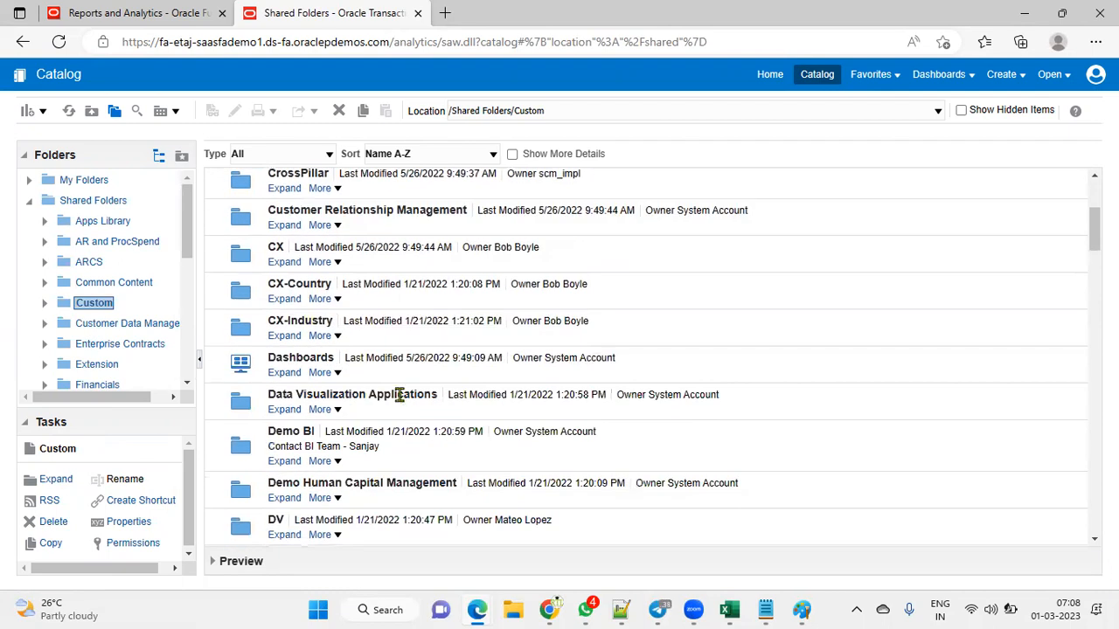
{"action": "scroll", "coordinate": [405, 399], "scroll_direction": "down", "scroll_amount": 8}
{"action": "scroll", "coordinate": [399, 395], "scroll_direction": "down", "scroll_amount": 8}
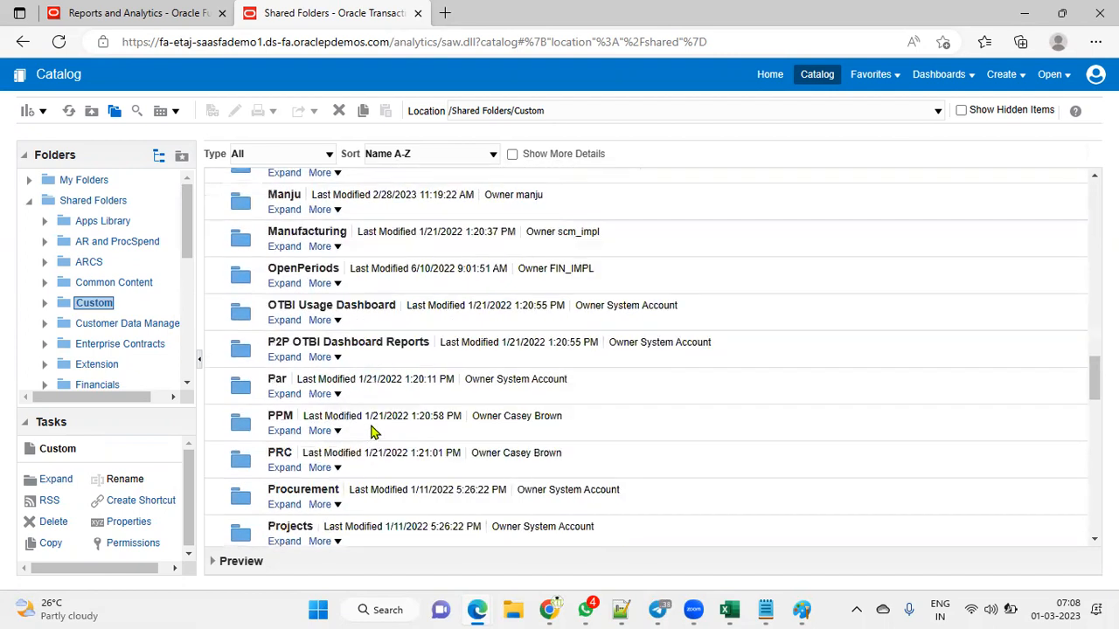
{"action": "scroll", "coordinate": [370, 432], "scroll_direction": "down", "scroll_amount": 5}
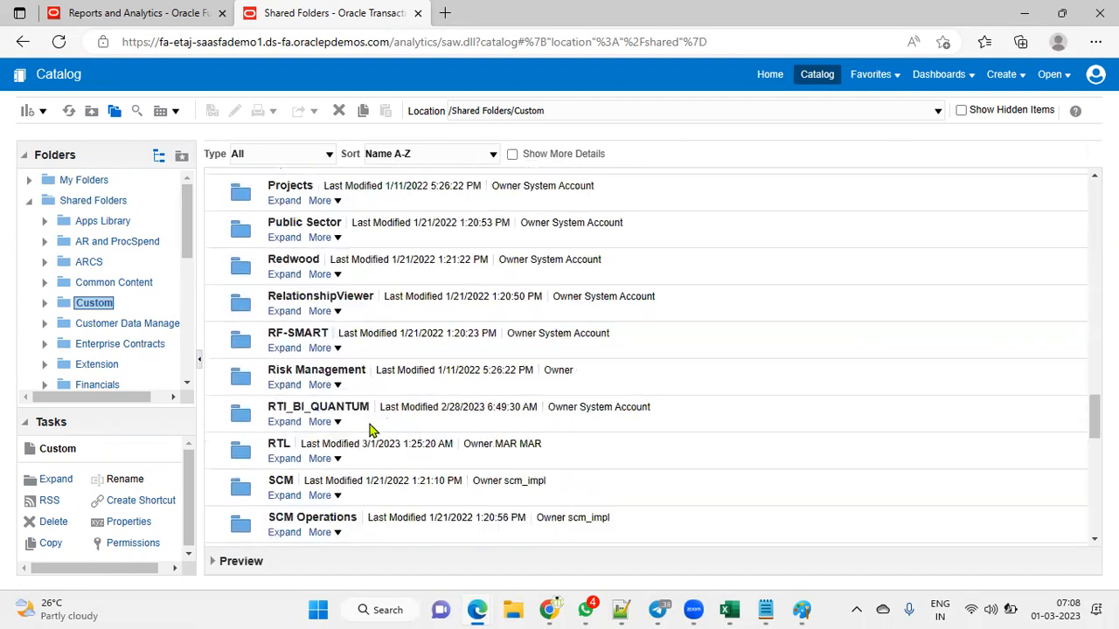
{"action": "left_click", "coordinate": [284, 458]}
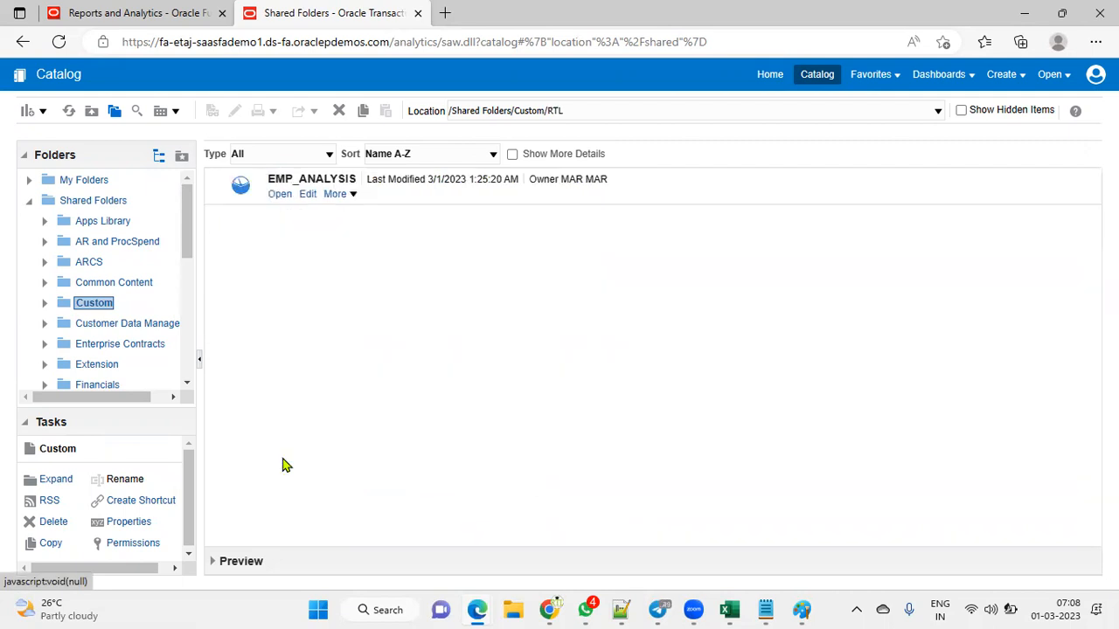
Step: Open EMP_ANALYSIS for editing and widen the Subject Areas and catalog panels
{"action": "left_click", "coordinate": [278, 197]}
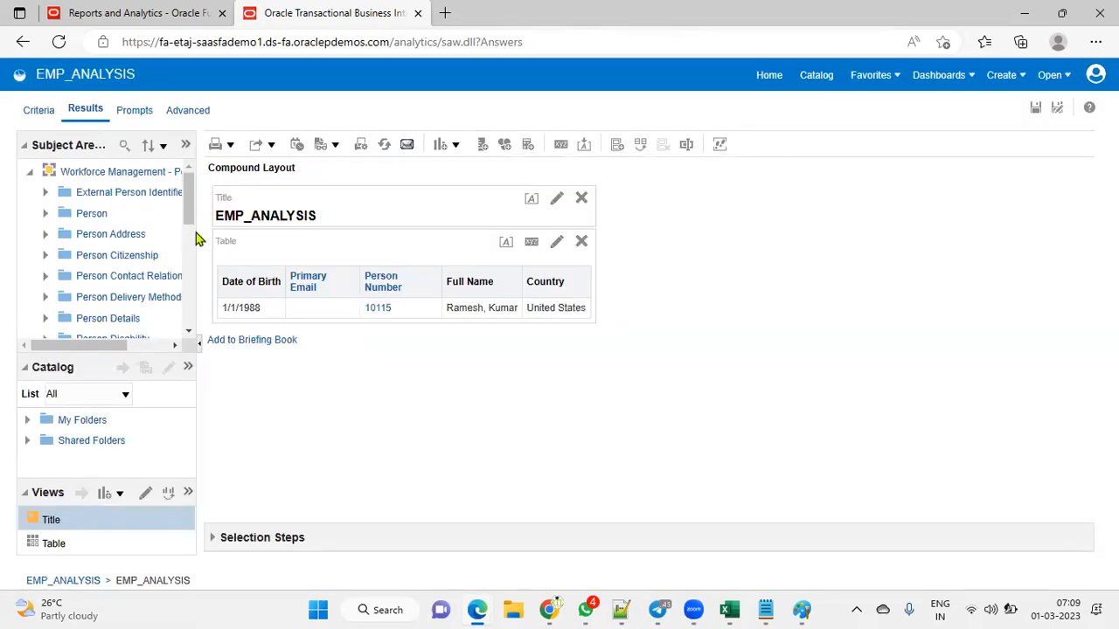
{"action": "left_click_drag", "start_coordinate": [201, 238], "coordinate": [463, 262]}
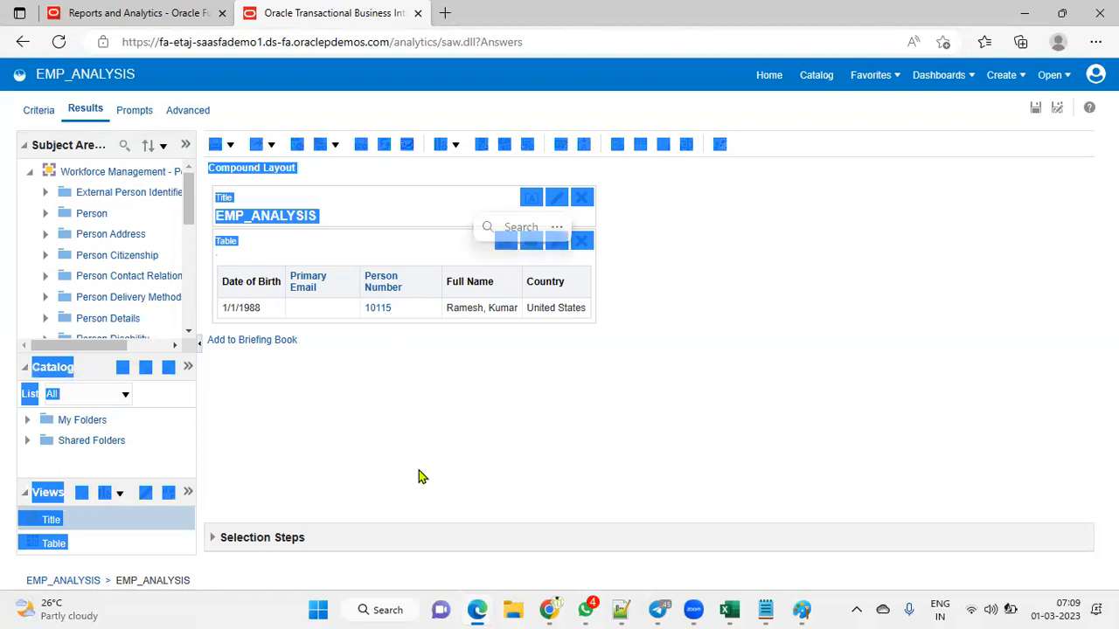
{"action": "left_click", "coordinate": [403, 437]}
{"action": "left_click_drag", "start_coordinate": [201, 318], "coordinate": [254, 318]}
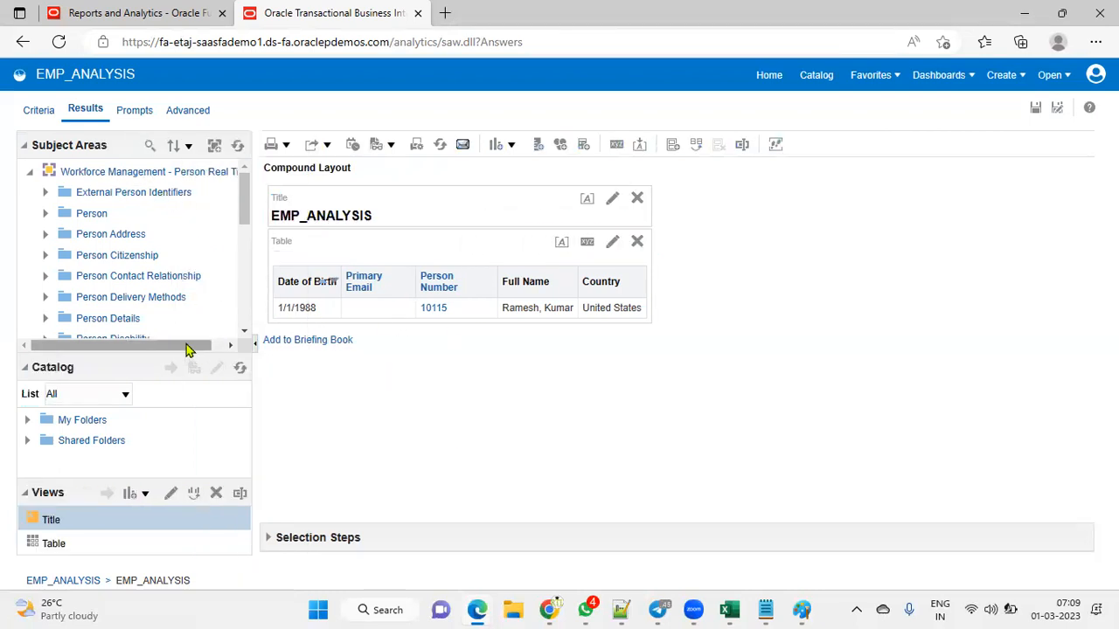
{"action": "left_click_drag", "start_coordinate": [187, 344], "coordinate": [229, 341]}
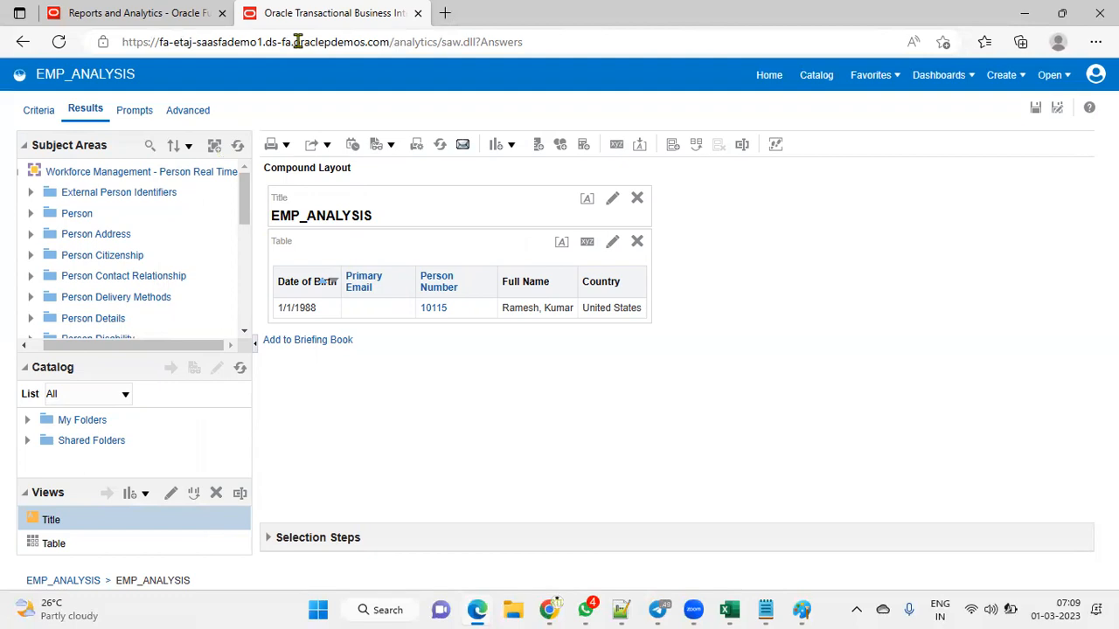
Step: In a new tab, search Google for 'oracle fusion hcm subject areas' and open the docs.oracle.com guide
{"action": "mouse_move", "coordinate": [550, 609]}
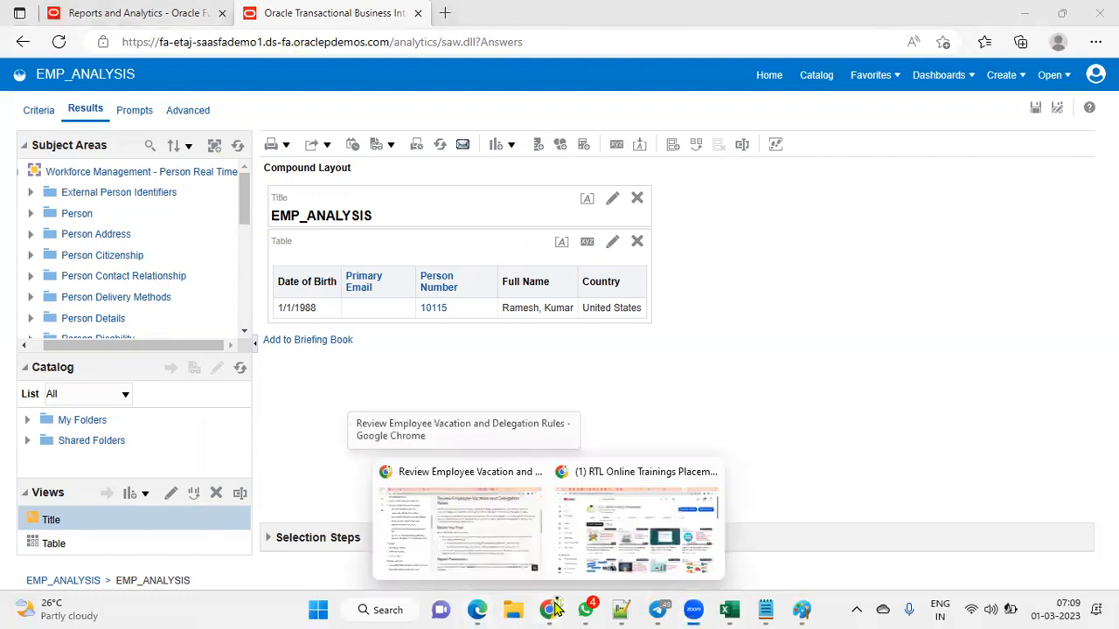
{"action": "left_click", "coordinate": [519, 532]}
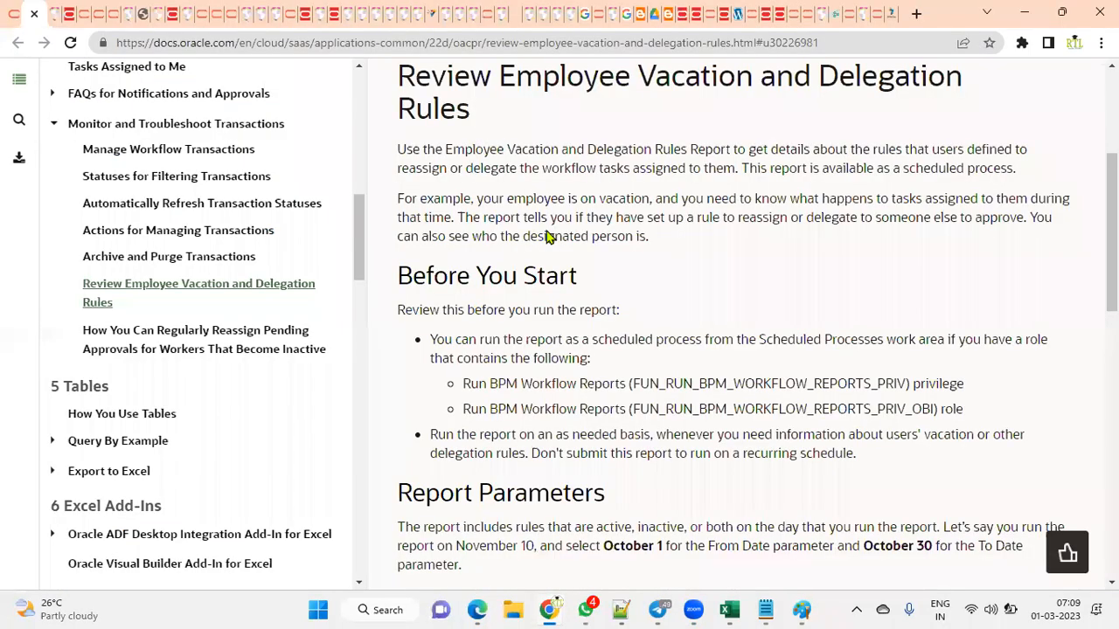
{"action": "left_click", "coordinate": [917, 14]}
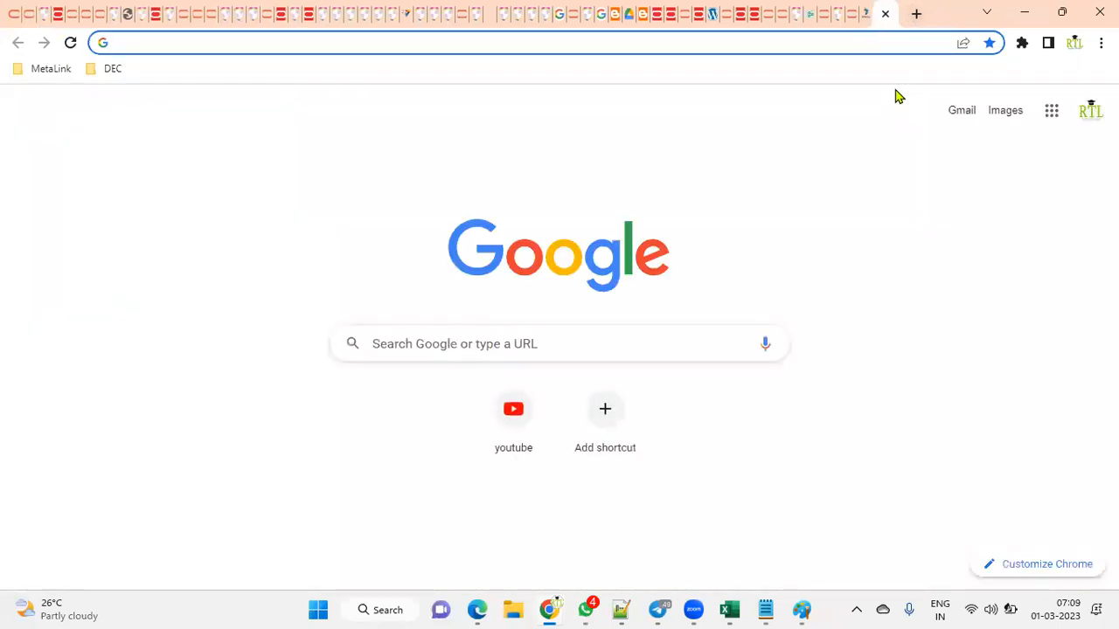
{"action": "type", "text": "oRACLE fUSION"}
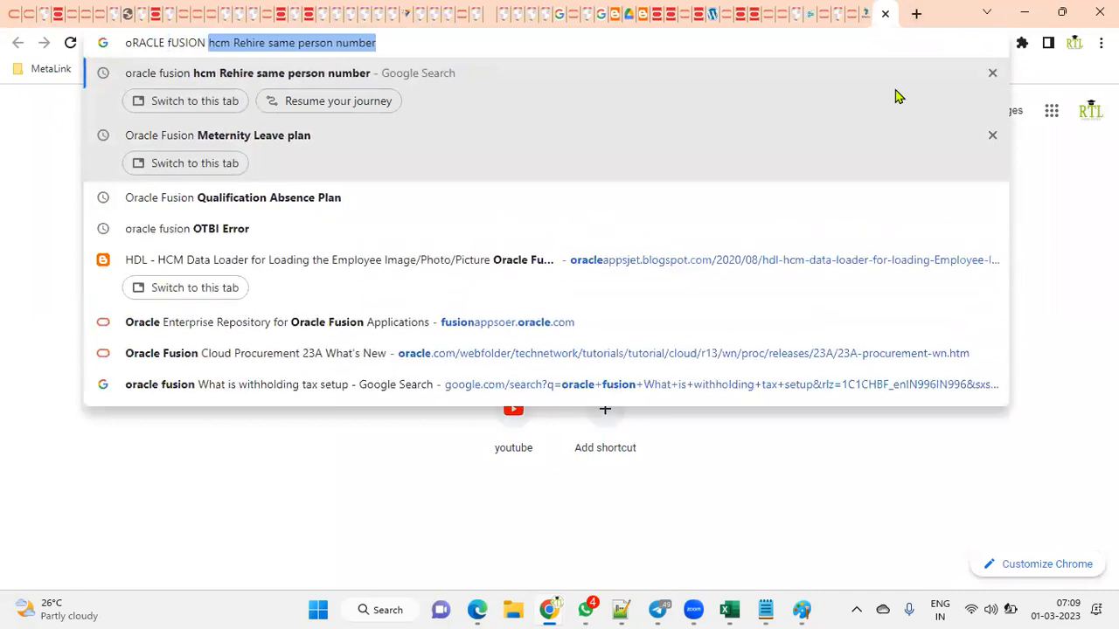
{"action": "type", "text": " hcm sUB JE"}
{"action": "key", "text": "BackSpace"}
{"action": "key", "text": "BackSpace"}
{"action": "key", "text": "BackSpace"}
{"action": "type", "text": "JECT AREAS"}
{"action": "key", "text": "Return"}
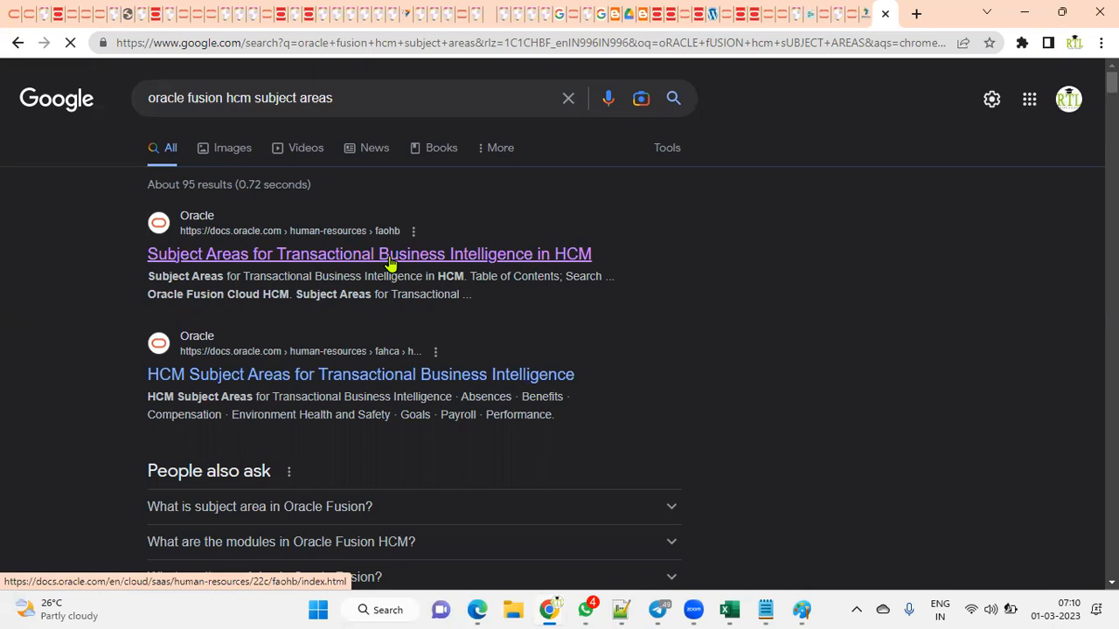
{"action": "left_click", "coordinate": [390, 259]}
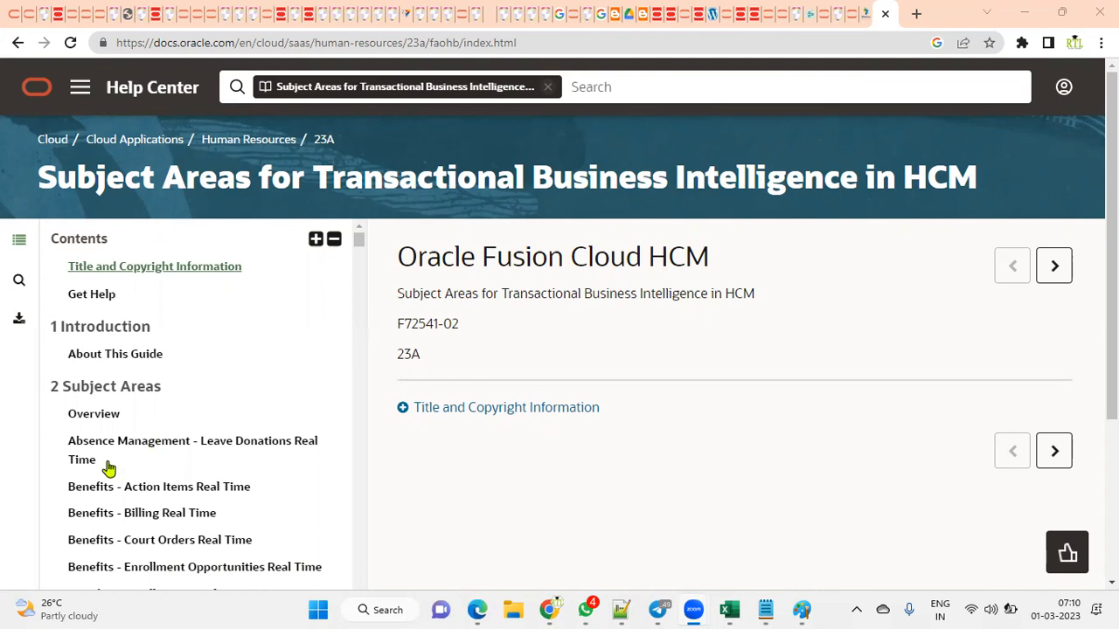
Step: Find the Workforce Management entries in Contents and open 'Workforce Management - Person Real Time'
{"action": "scroll", "coordinate": [107, 467], "scroll_direction": "down", "scroll_amount": 5}
{"action": "scroll", "coordinate": [96, 490], "scroll_direction": "down", "scroll_amount": 8}
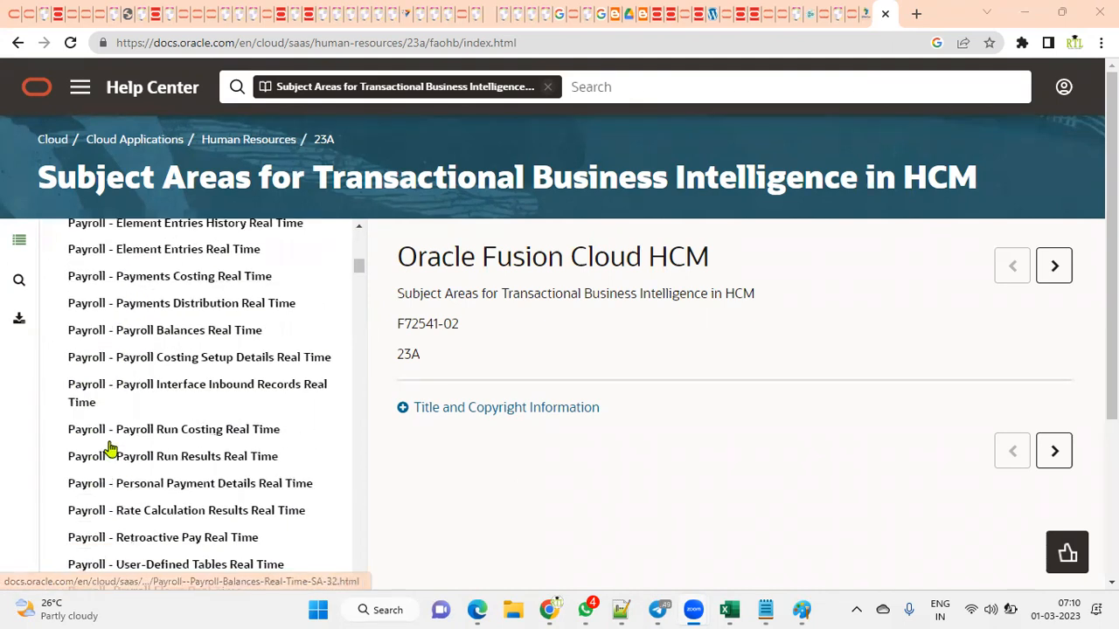
{"action": "scroll", "coordinate": [104, 455], "scroll_direction": "down", "scroll_amount": 1}
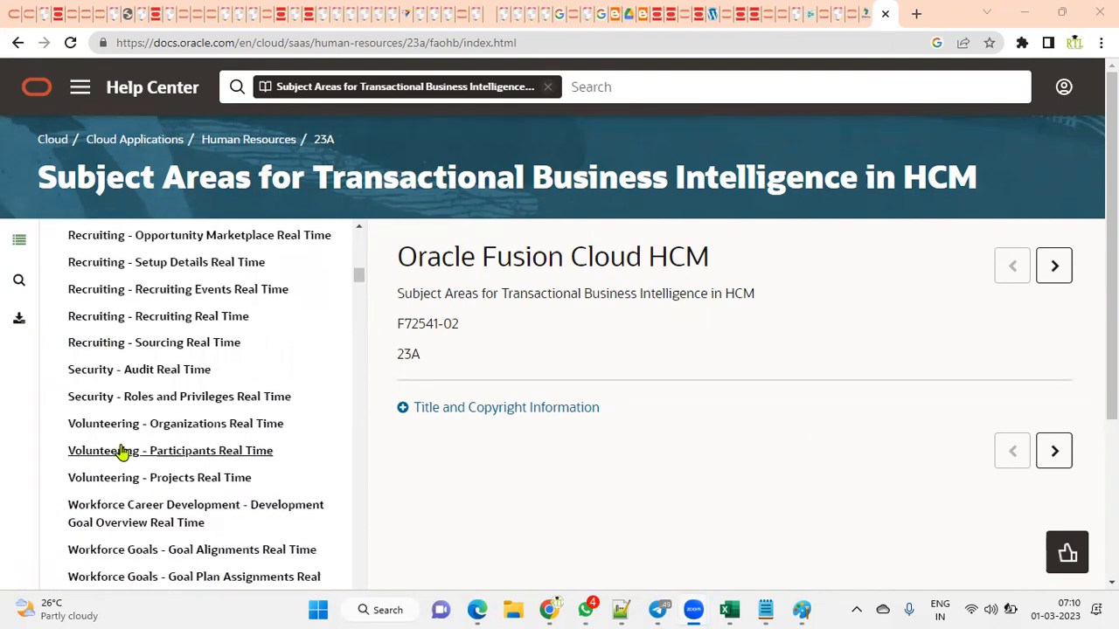
{"action": "scroll", "coordinate": [119, 452], "scroll_direction": "down", "scroll_amount": 3}
{"action": "scroll", "coordinate": [121, 401], "scroll_direction": "down", "scroll_amount": 6}
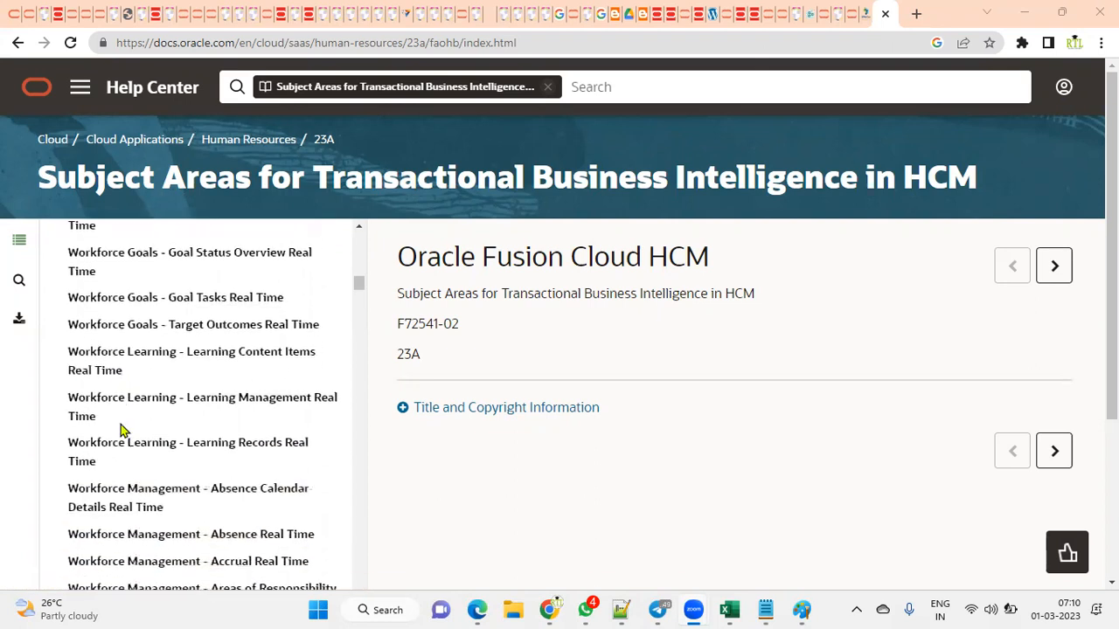
{"action": "scroll", "coordinate": [125, 474], "scroll_direction": "up", "scroll_amount": 1}
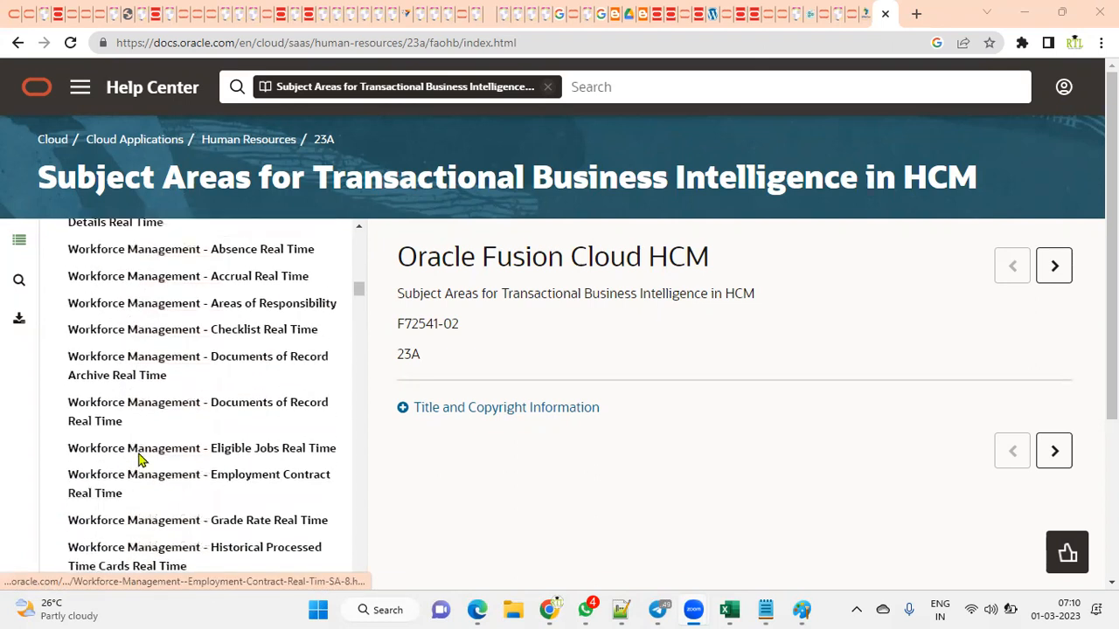
{"action": "scroll", "coordinate": [268, 439], "scroll_direction": "down", "scroll_amount": 1}
{"action": "scroll", "coordinate": [269, 440], "scroll_direction": "down", "scroll_amount": 3}
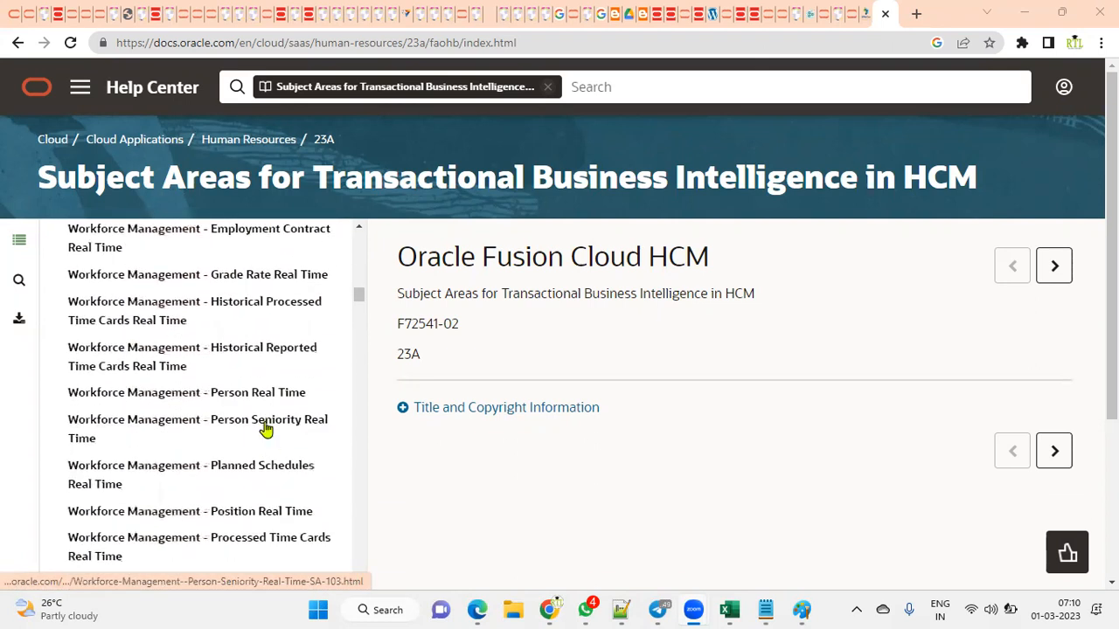
{"action": "left_click", "coordinate": [257, 393]}
{"action": "scroll", "coordinate": [826, 443], "scroll_direction": "down", "scroll_amount": 3}
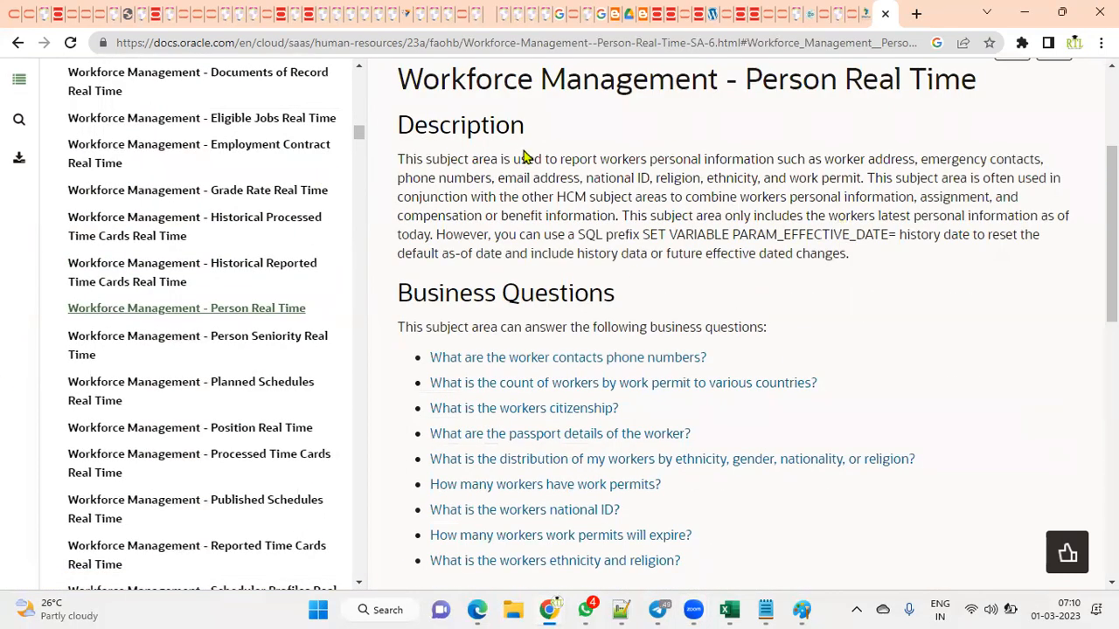
{"action": "left_click_drag", "start_coordinate": [399, 161], "coordinate": [854, 180]}
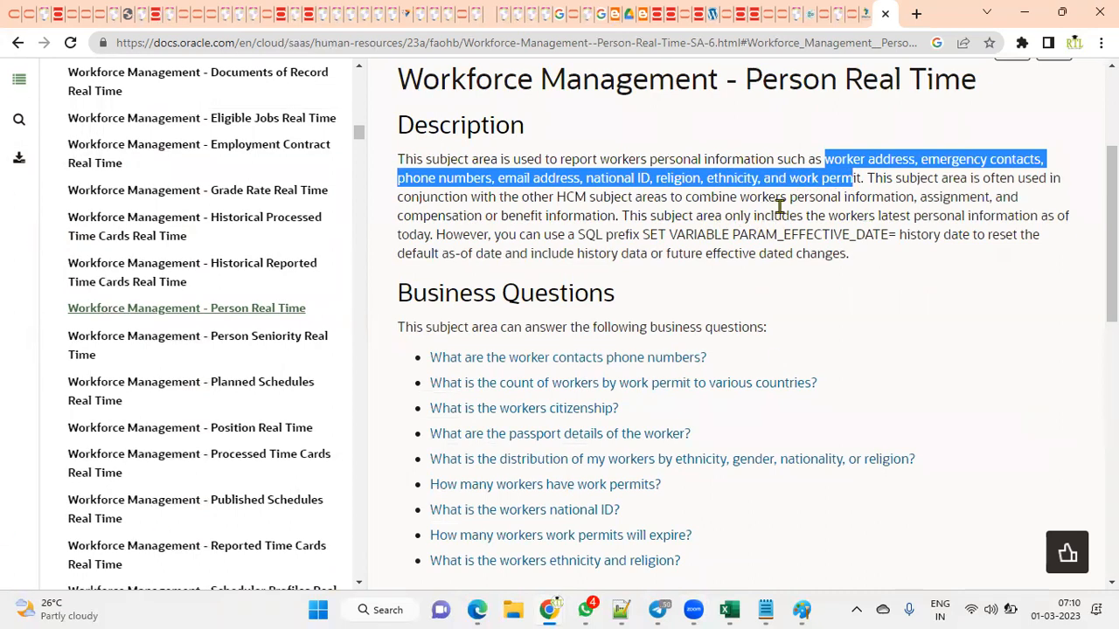
{"action": "left_click_drag", "start_coordinate": [783, 201], "coordinate": [917, 197]}
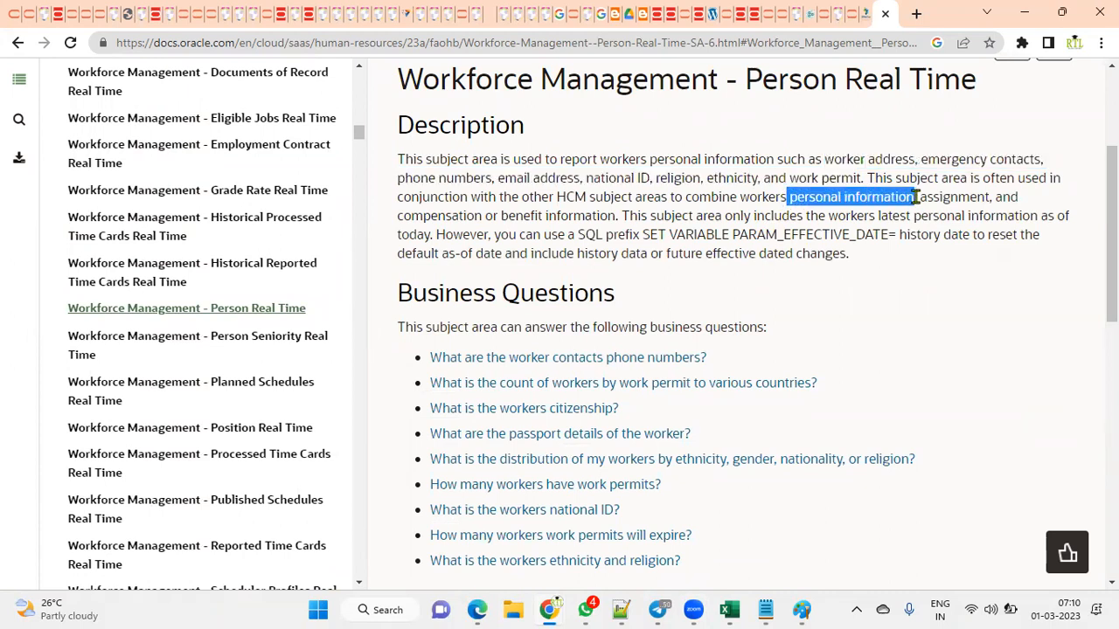
{"action": "left_click_drag", "start_coordinate": [919, 198], "coordinate": [986, 197]}
{"action": "left_click_drag", "start_coordinate": [404, 215], "coordinate": [550, 216]}
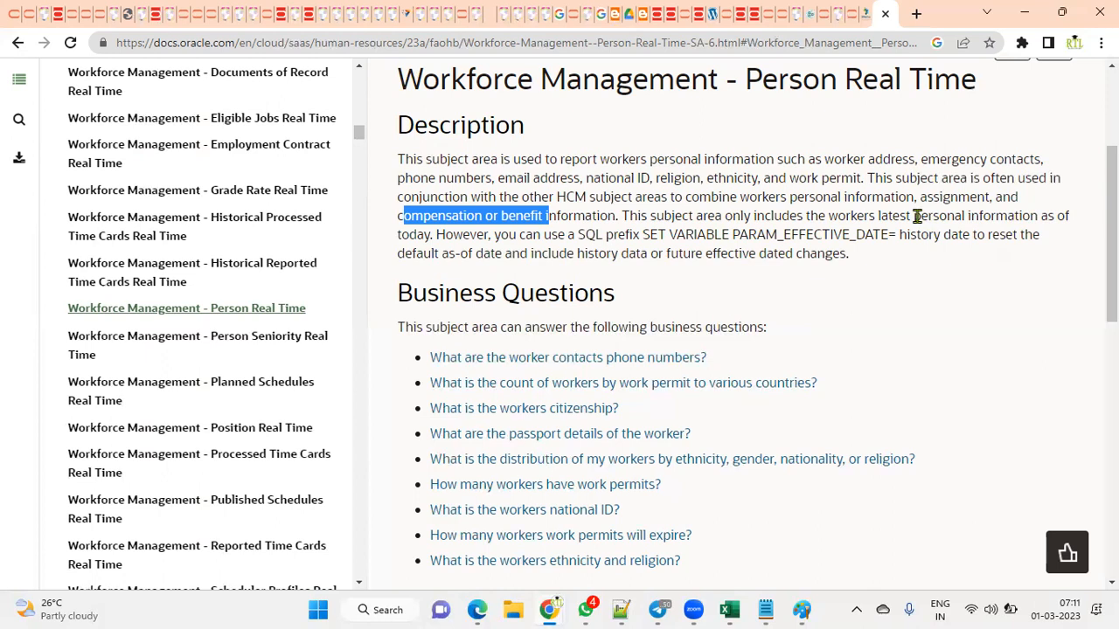
{"action": "left_click_drag", "start_coordinate": [916, 217], "coordinate": [1030, 214]}
{"action": "left_click_drag", "start_coordinate": [432, 234], "coordinate": [404, 232]}
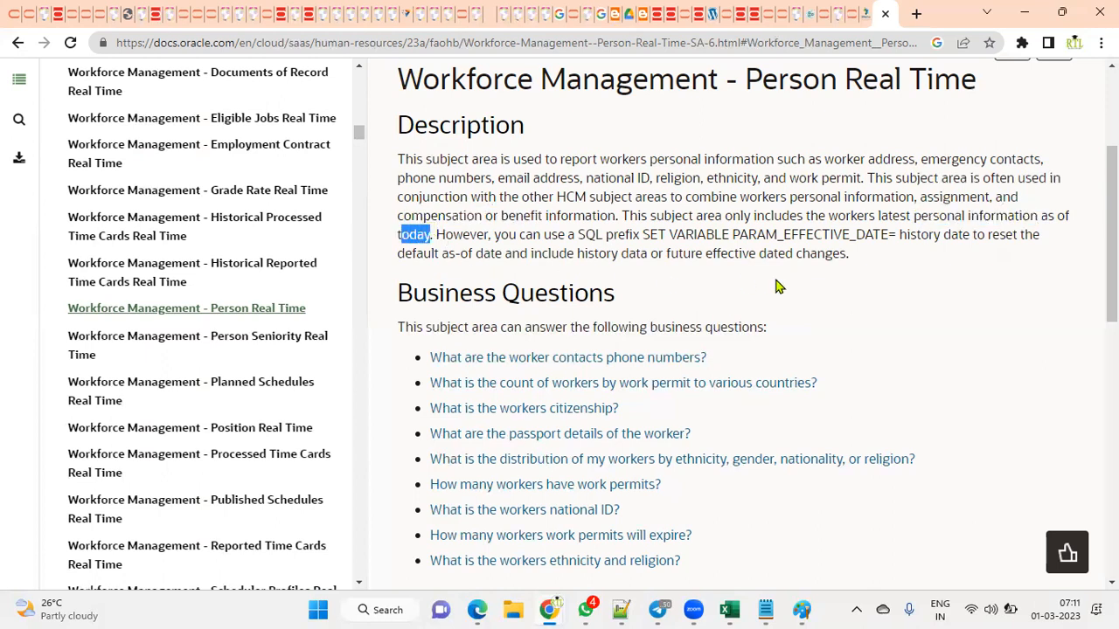
{"action": "left_click", "coordinate": [588, 234]}
{"action": "left_click_drag", "start_coordinate": [579, 234], "coordinate": [613, 234]}
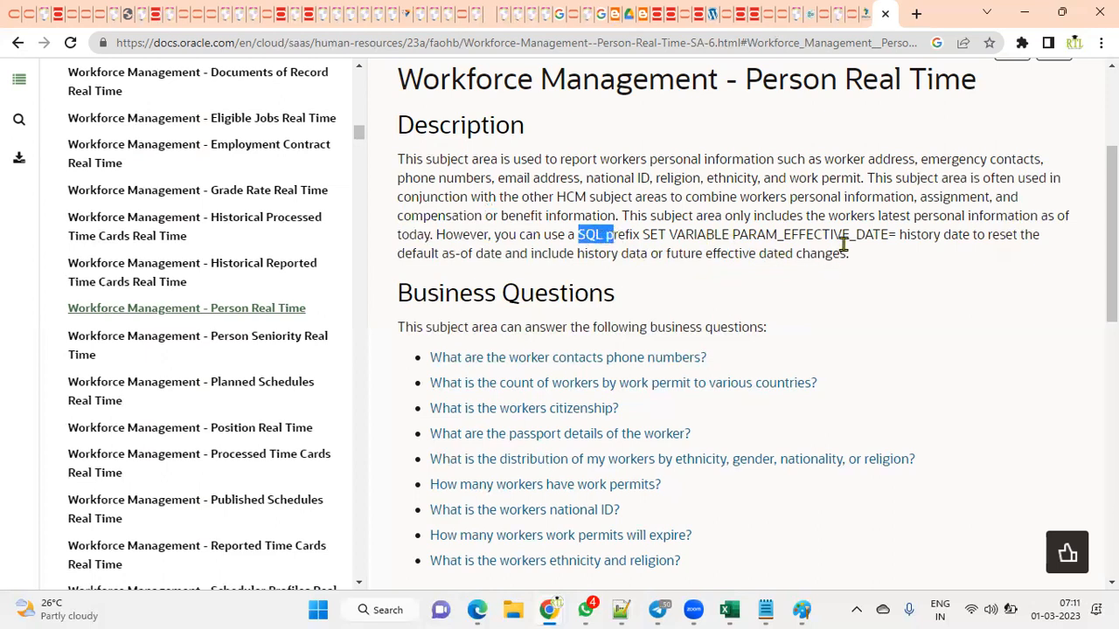
{"action": "left_click_drag", "start_coordinate": [900, 235], "coordinate": [973, 234]}
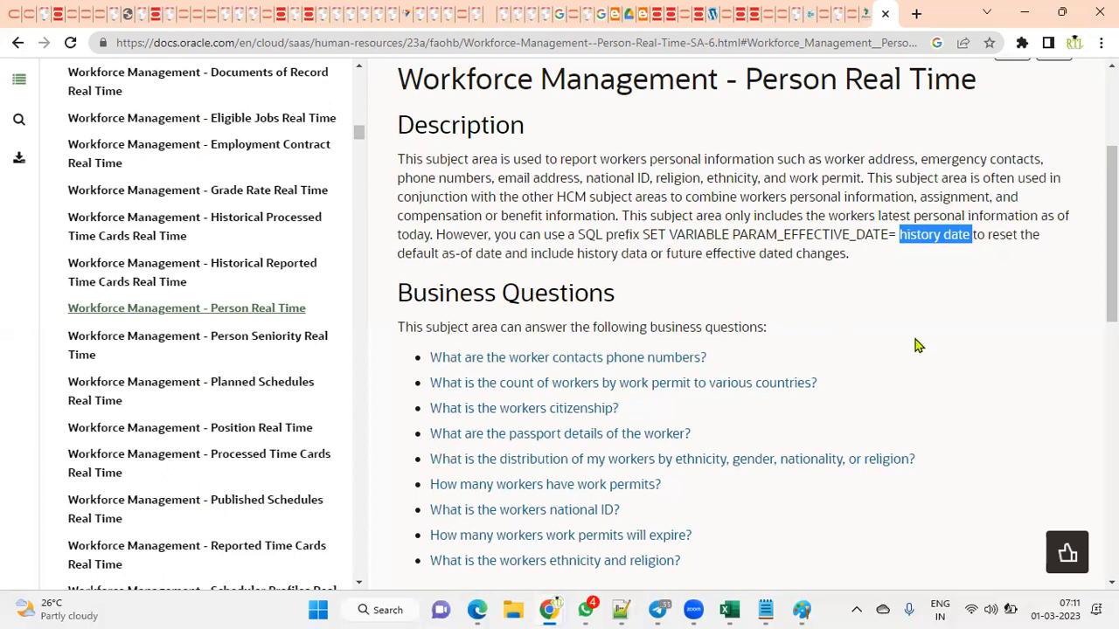
{"action": "scroll", "coordinate": [932, 490], "scroll_direction": "down", "scroll_amount": 2}
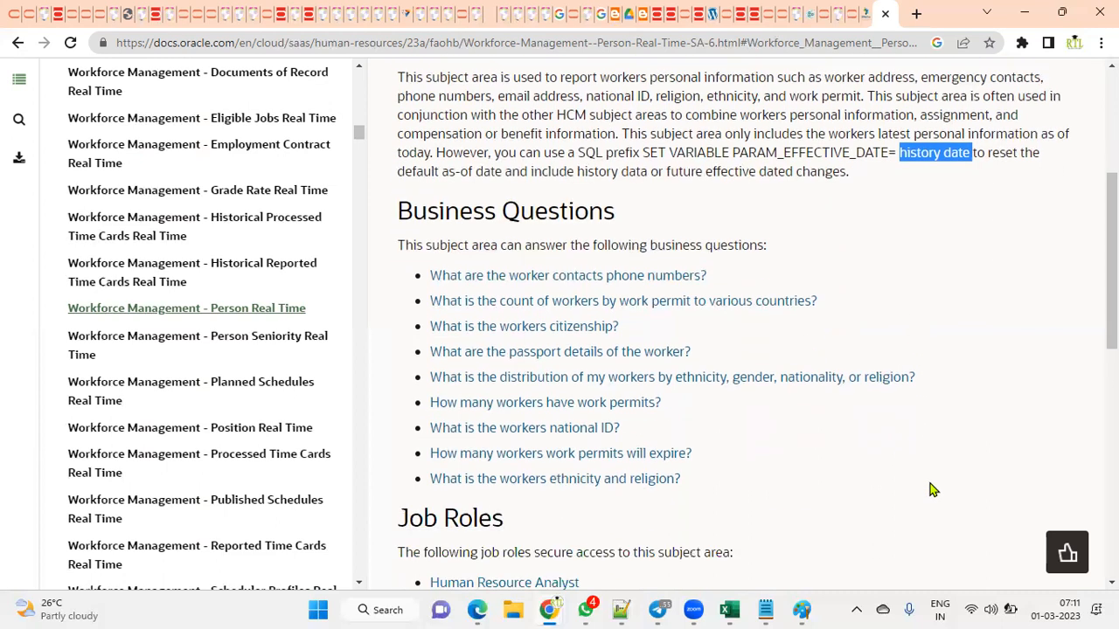
{"action": "scroll", "coordinate": [932, 490], "scroll_direction": "down", "scroll_amount": 1}
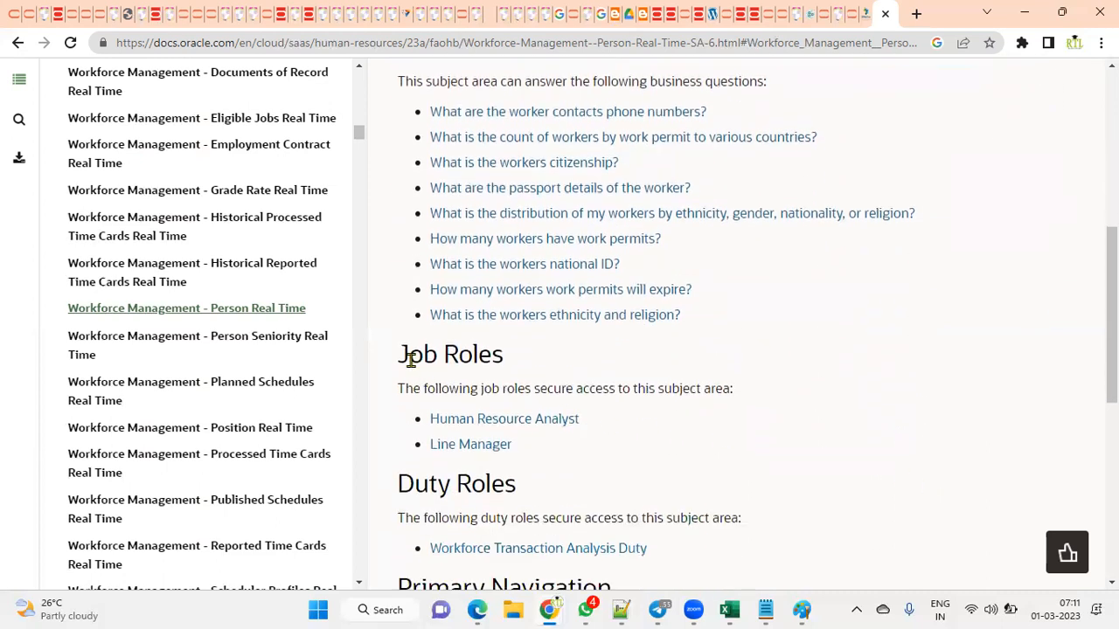
{"action": "left_click_drag", "start_coordinate": [400, 353], "coordinate": [487, 354]}
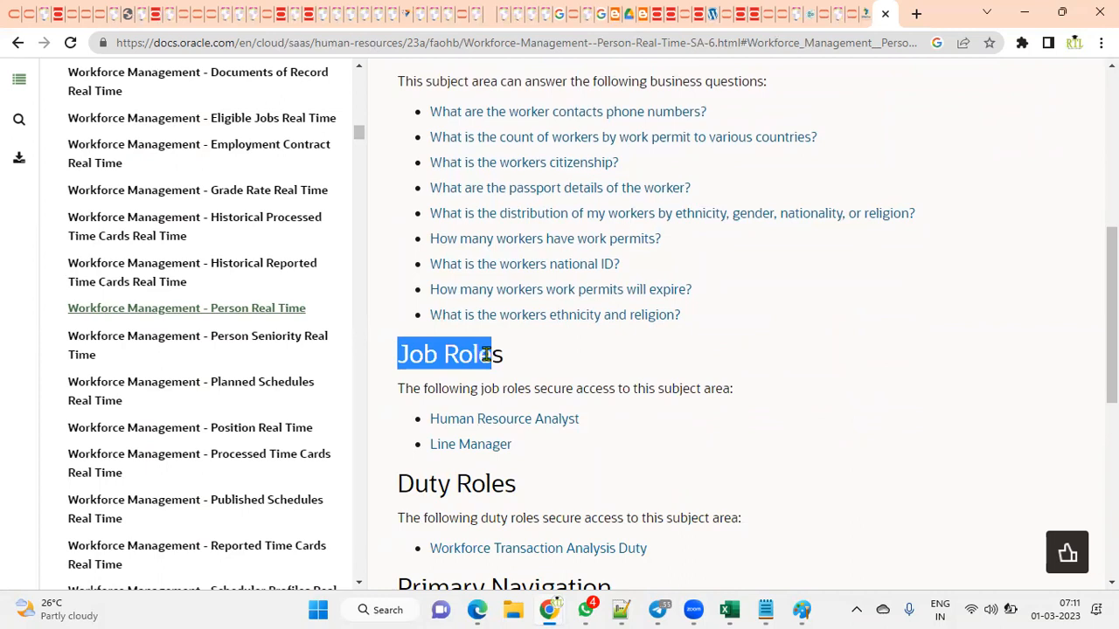
{"action": "left_click", "coordinate": [766, 397]}
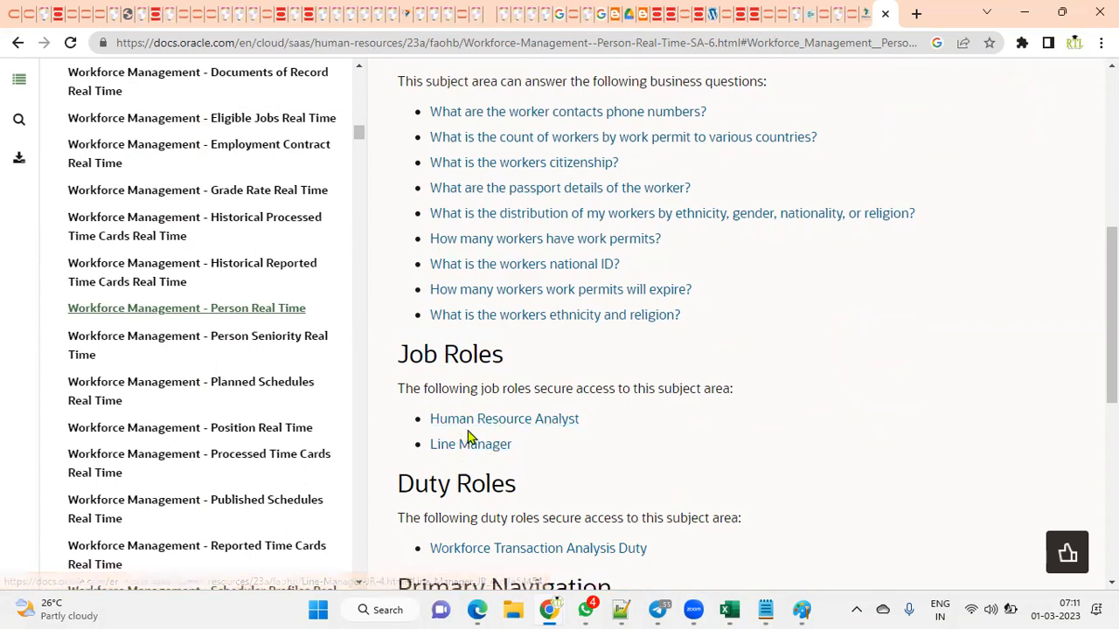
{"action": "mouse_move", "coordinate": [478, 610]}
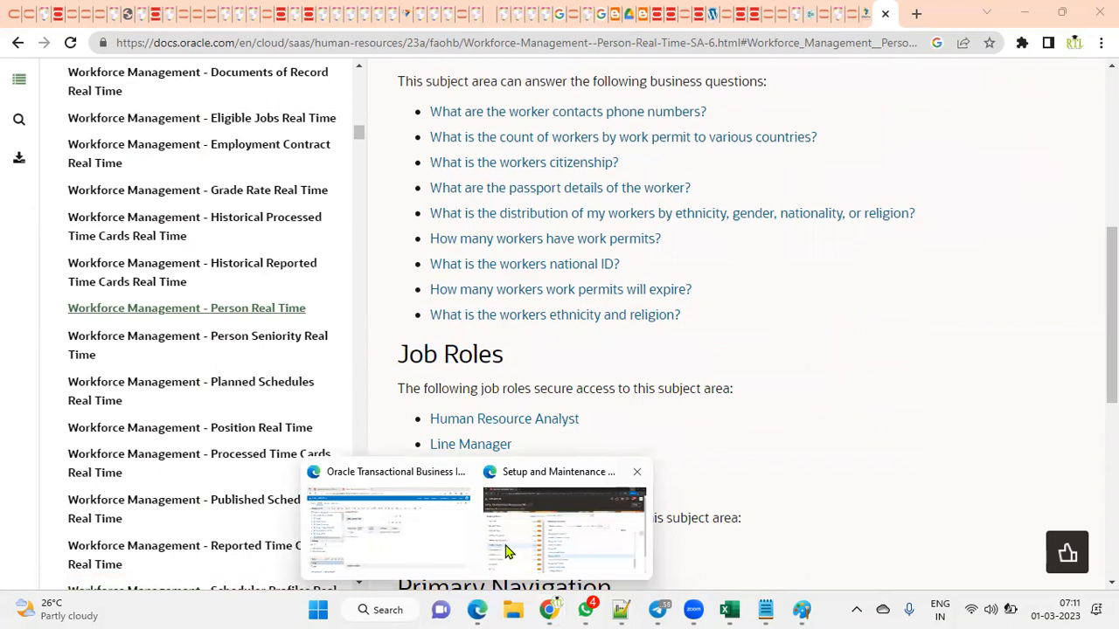
Step: Check the Reports and Analytics Navigator in the OTBI window, then return to the Setup and Maintenance window
{"action": "left_click", "coordinate": [471, 548]}
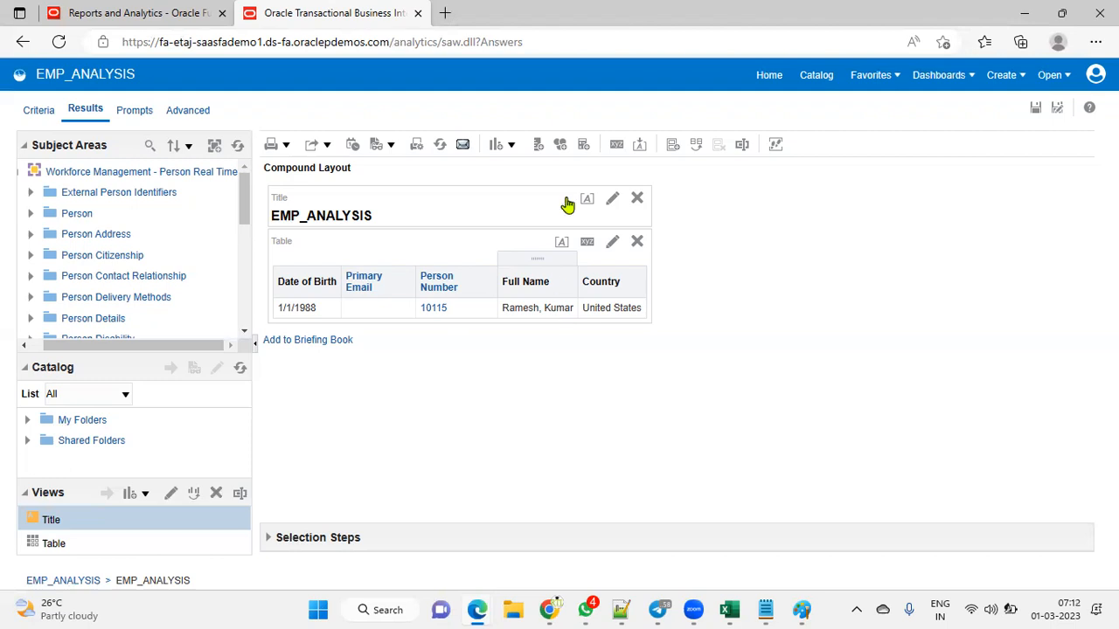
{"action": "left_click", "coordinate": [140, 13]}
{"action": "left_click", "coordinate": [18, 91]}
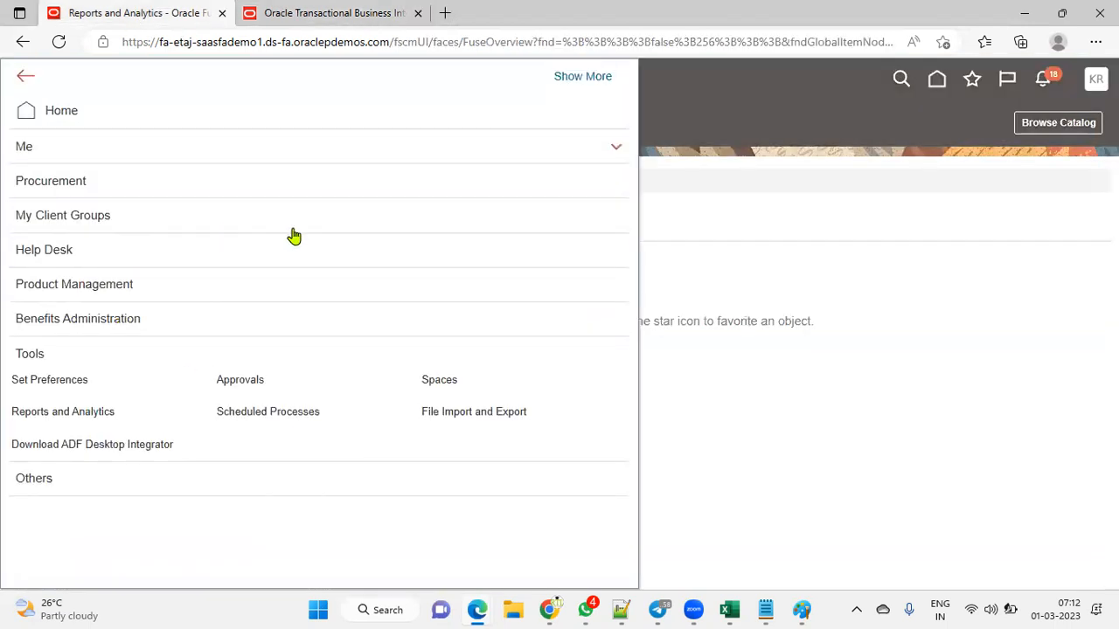
{"action": "left_click", "coordinate": [68, 149]}
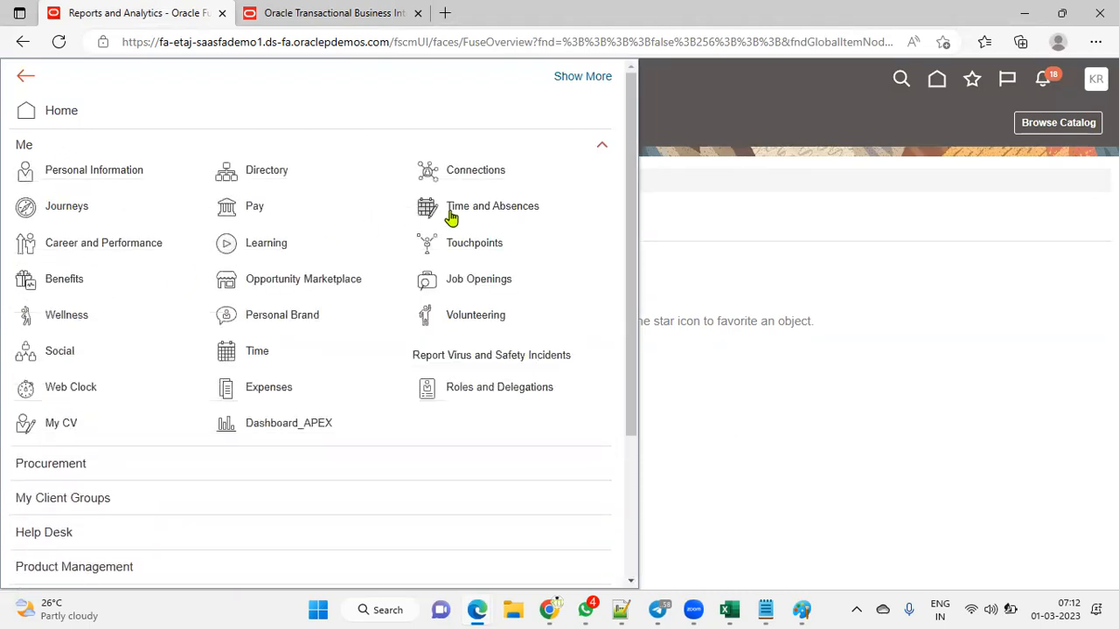
{"action": "left_click", "coordinate": [989, 151]}
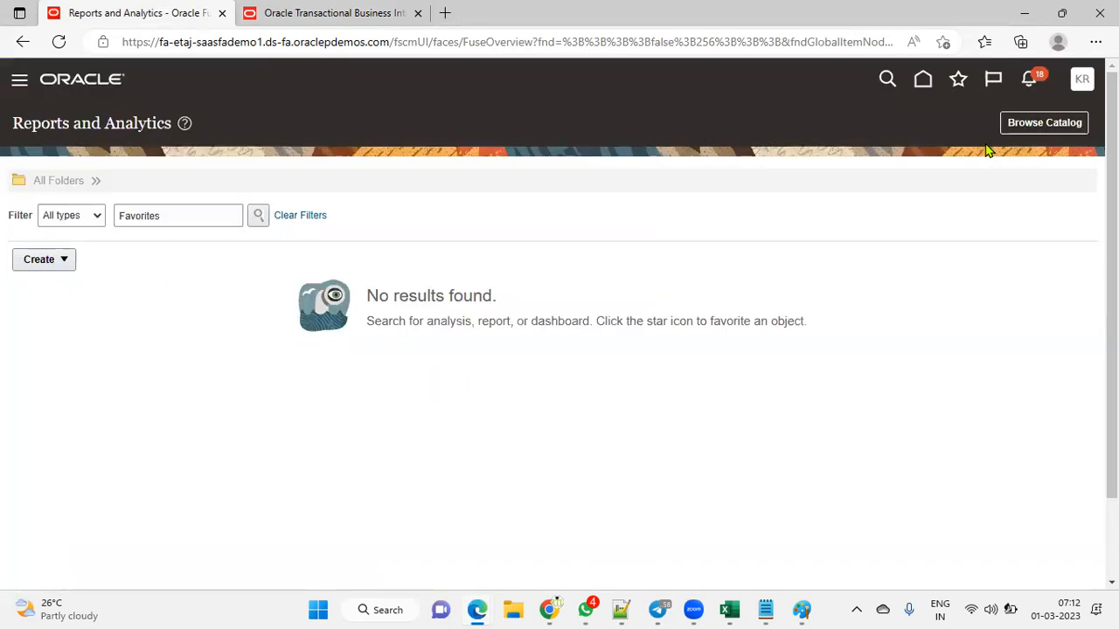
{"action": "left_click", "coordinate": [1047, 126]}
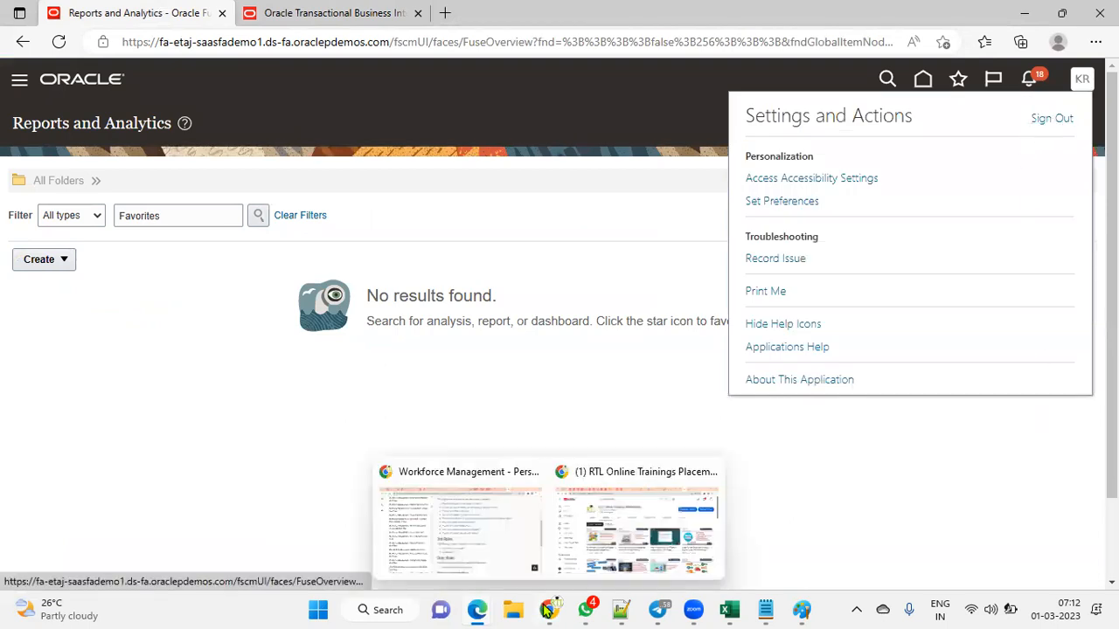
{"action": "left_click", "coordinate": [564, 455]}
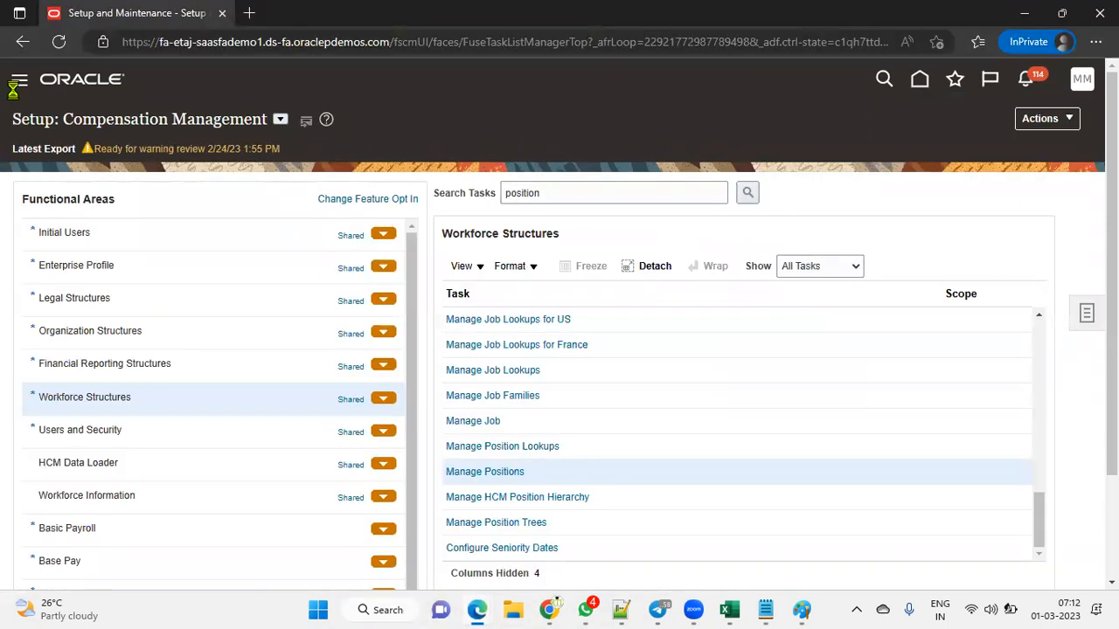
Step: Go to My Client Groups > Person Management from the navigation menu
{"action": "left_click", "coordinate": [19, 81]}
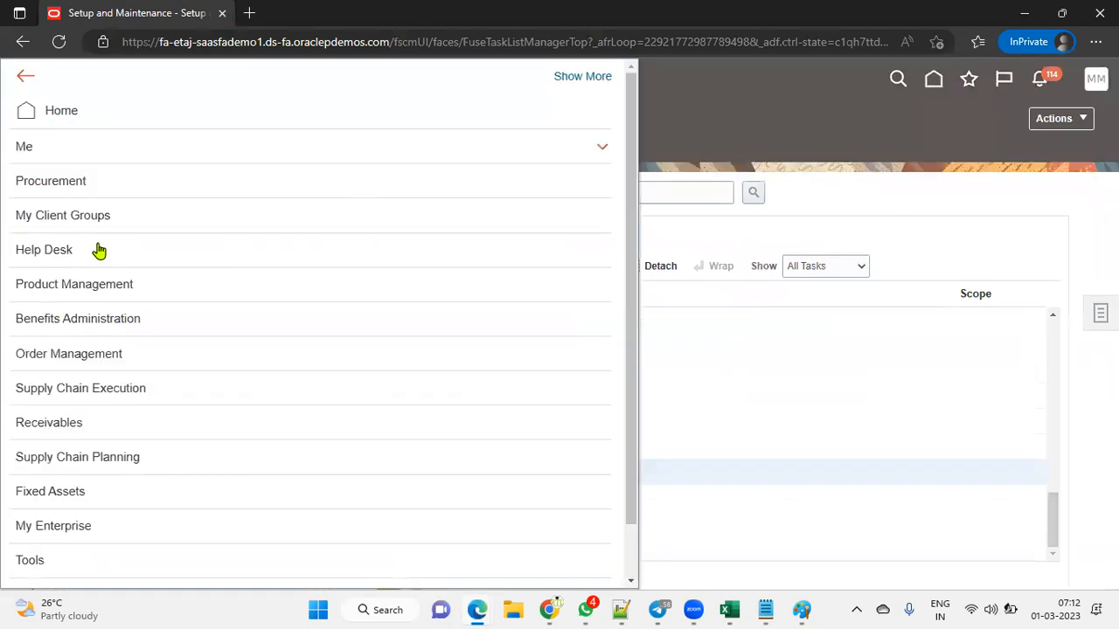
{"action": "left_click", "coordinate": [88, 216]}
{"action": "left_click", "coordinate": [485, 250]}
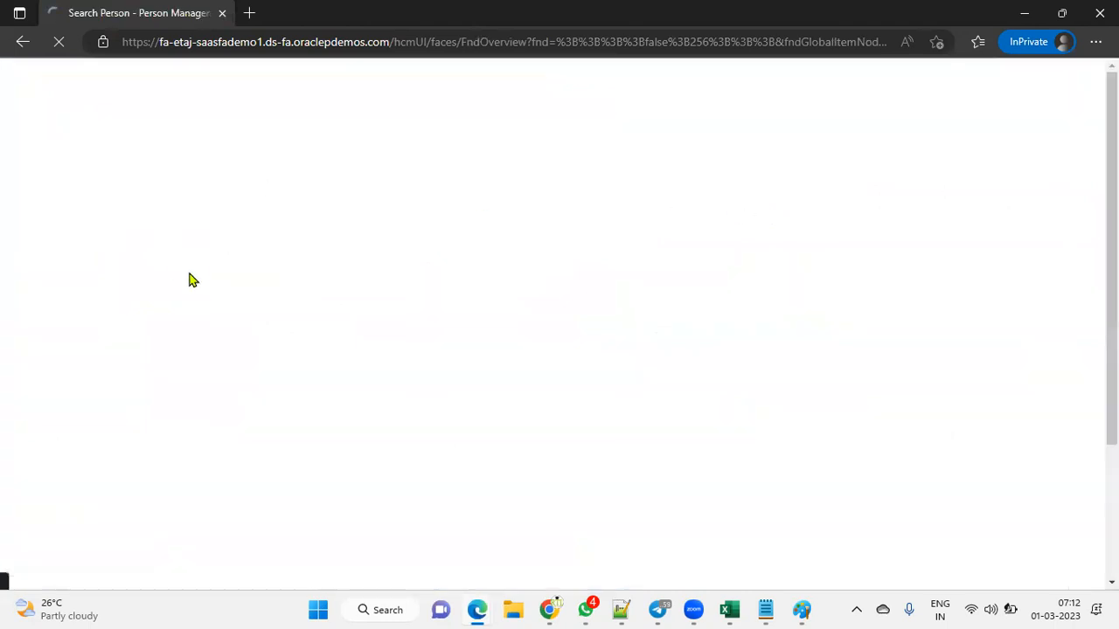
Step: Search by partial employee name and open the matching employee's employment record
{"action": "left_click", "coordinate": [251, 306]}
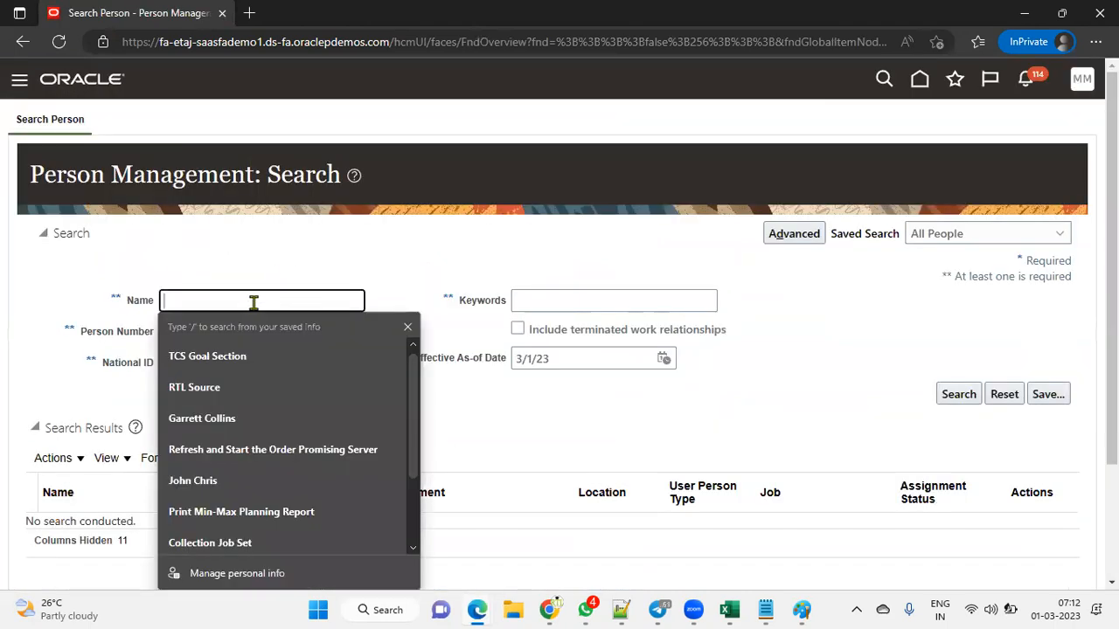
{"action": "type", "text": "kumar"}
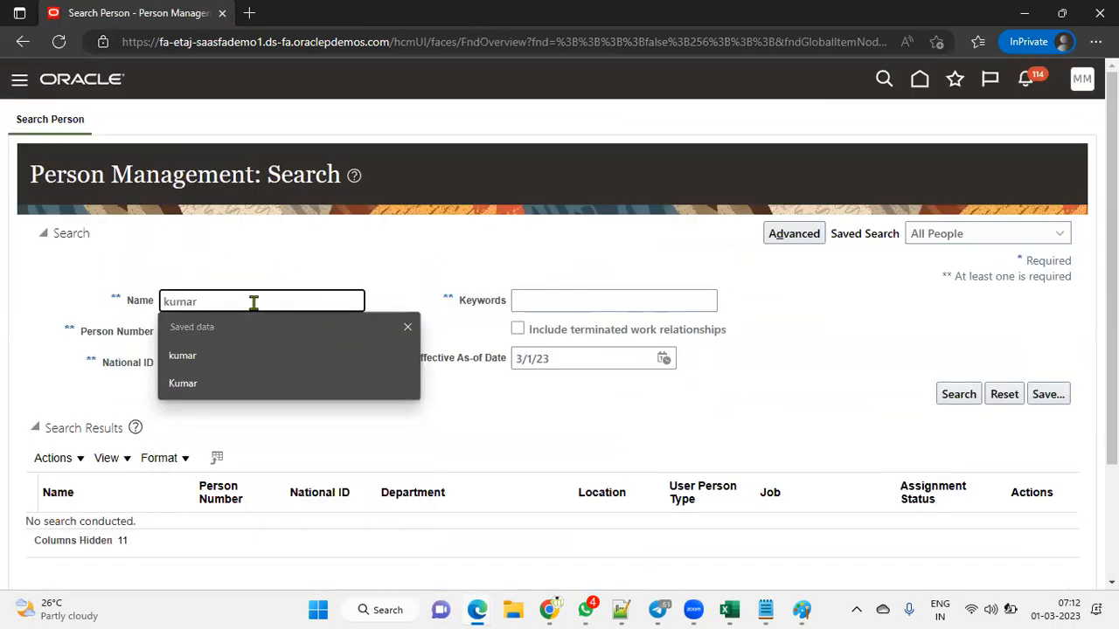
{"action": "key", "text": "Return"}
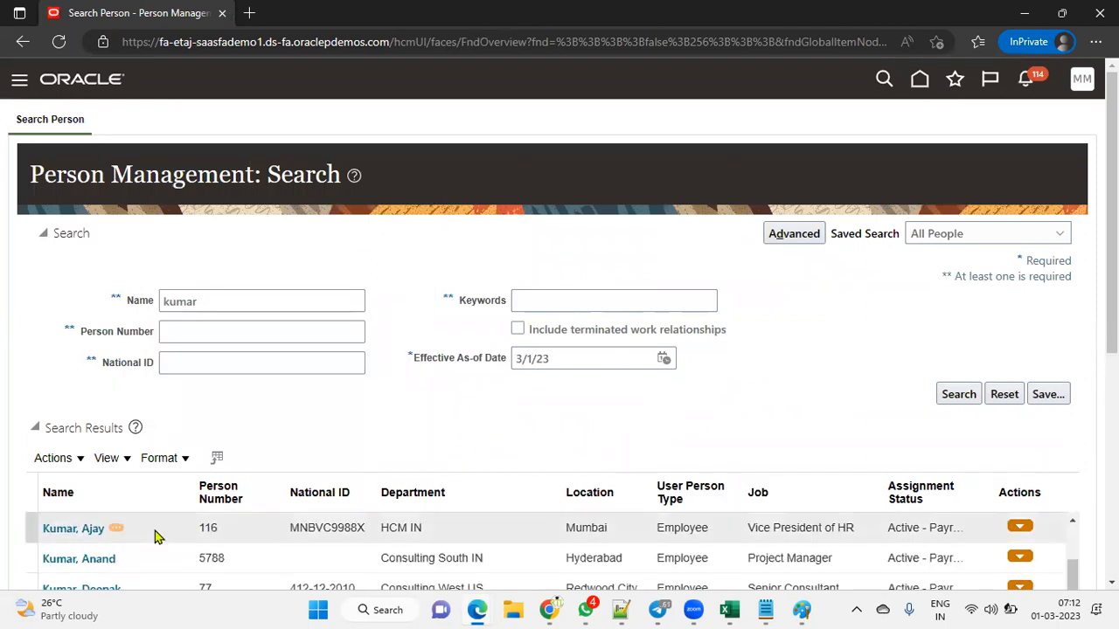
{"action": "scroll", "coordinate": [155, 535], "scroll_direction": "down", "scroll_amount": 2}
{"action": "scroll", "coordinate": [154, 530], "scroll_direction": "down", "scroll_amount": 3}
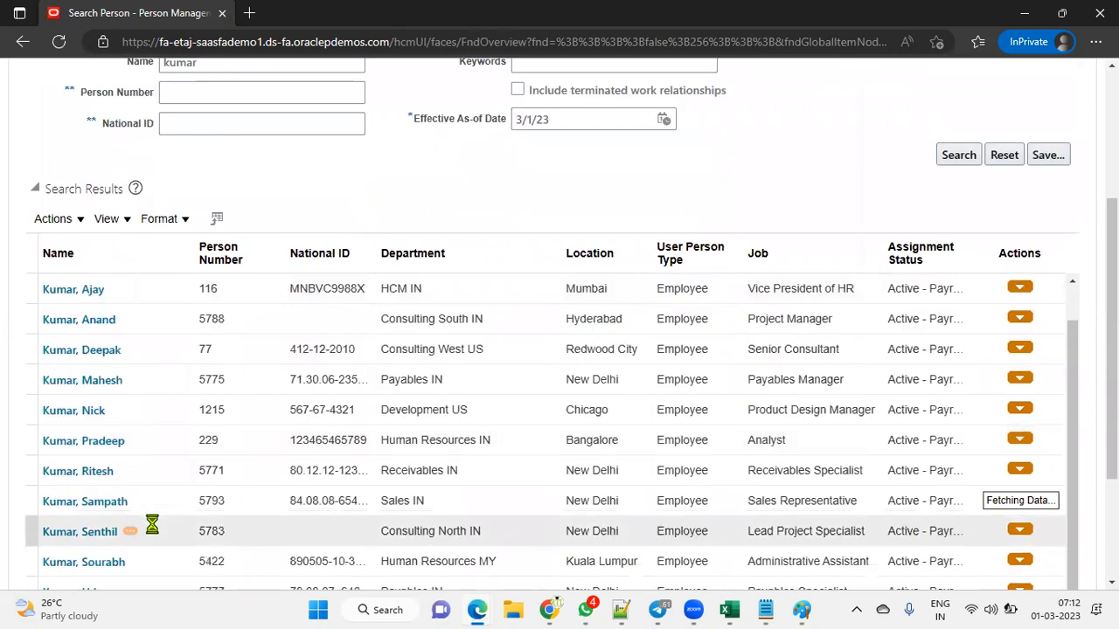
{"action": "scroll", "coordinate": [188, 499], "scroll_direction": "down", "scroll_amount": 1}
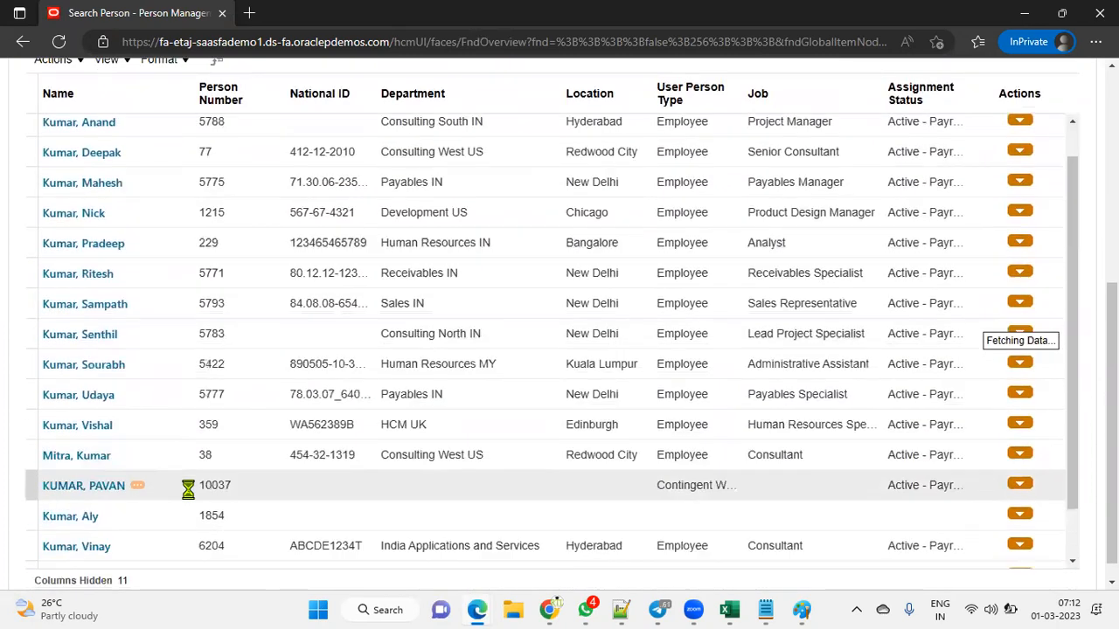
{"action": "scroll", "coordinate": [190, 515], "scroll_direction": "down", "scroll_amount": 1}
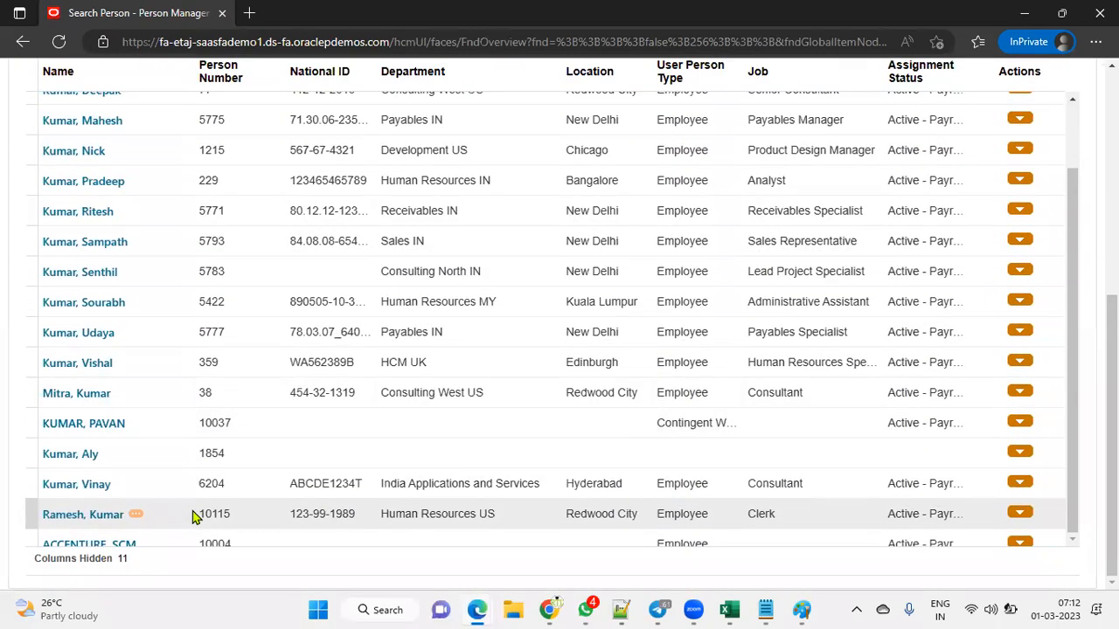
{"action": "left_click", "coordinate": [103, 515]}
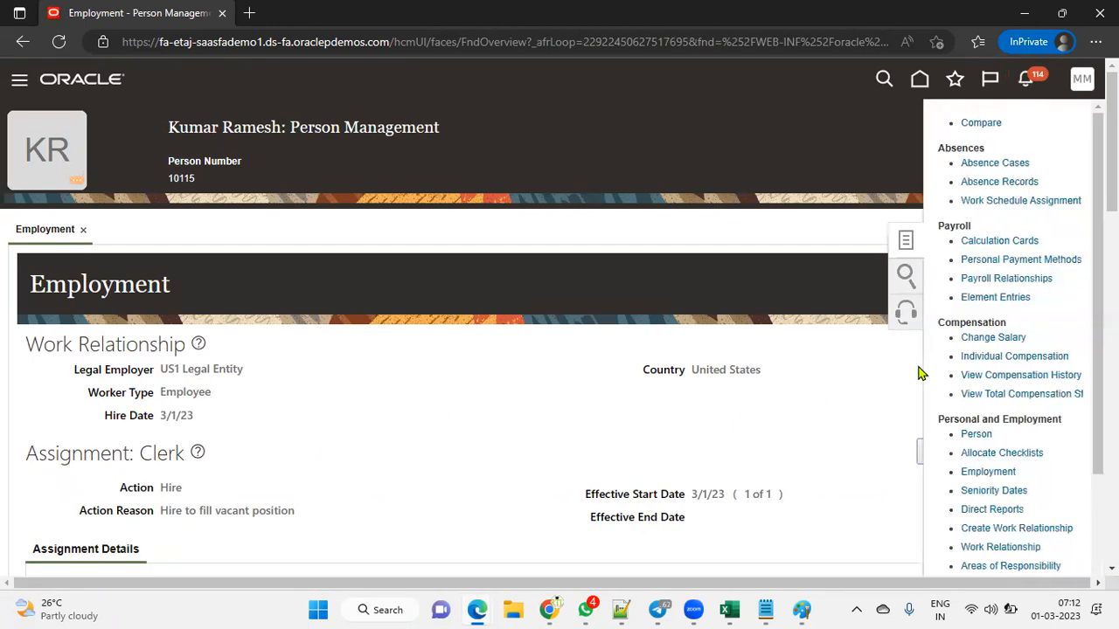
Step: Start a correction of the Clerk assignment, confirming the Hire action
{"action": "scroll", "coordinate": [1022, 384], "scroll_direction": "down", "scroll_amount": 1}
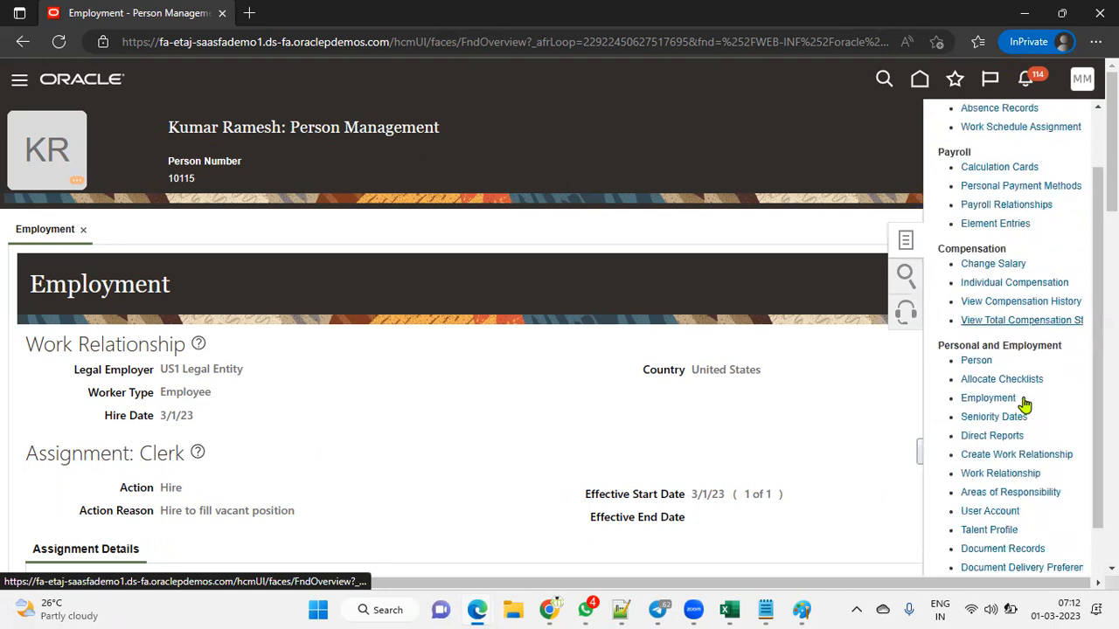
{"action": "scroll", "coordinate": [868, 477], "scroll_direction": "down", "scroll_amount": 3}
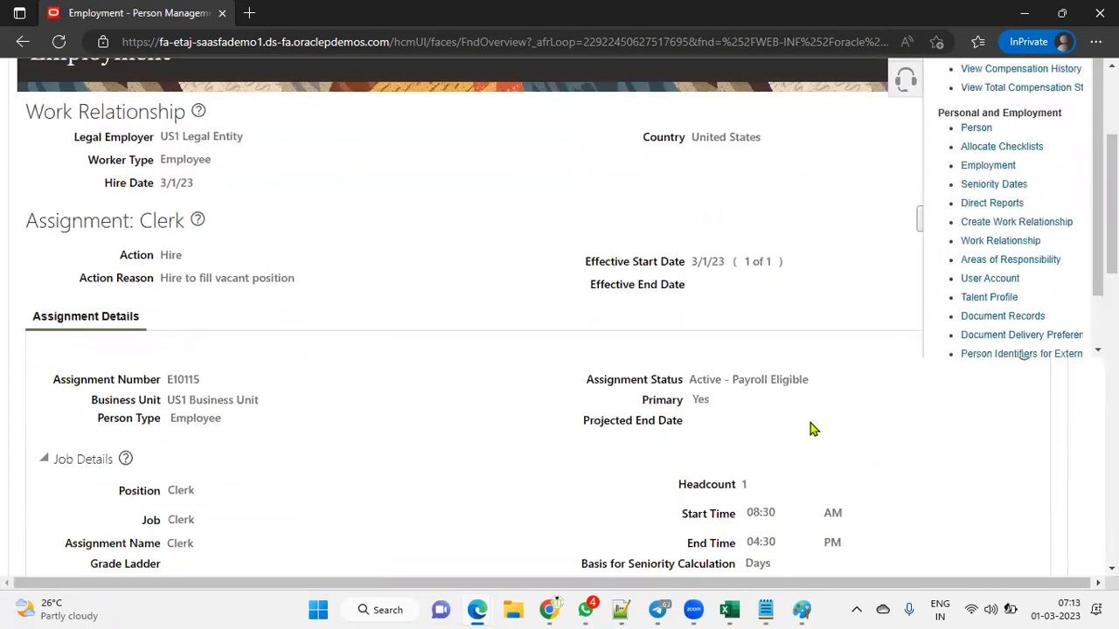
{"action": "left_click", "coordinate": [994, 282]}
{"action": "left_click", "coordinate": [935, 225]}
{"action": "left_click", "coordinate": [961, 272]}
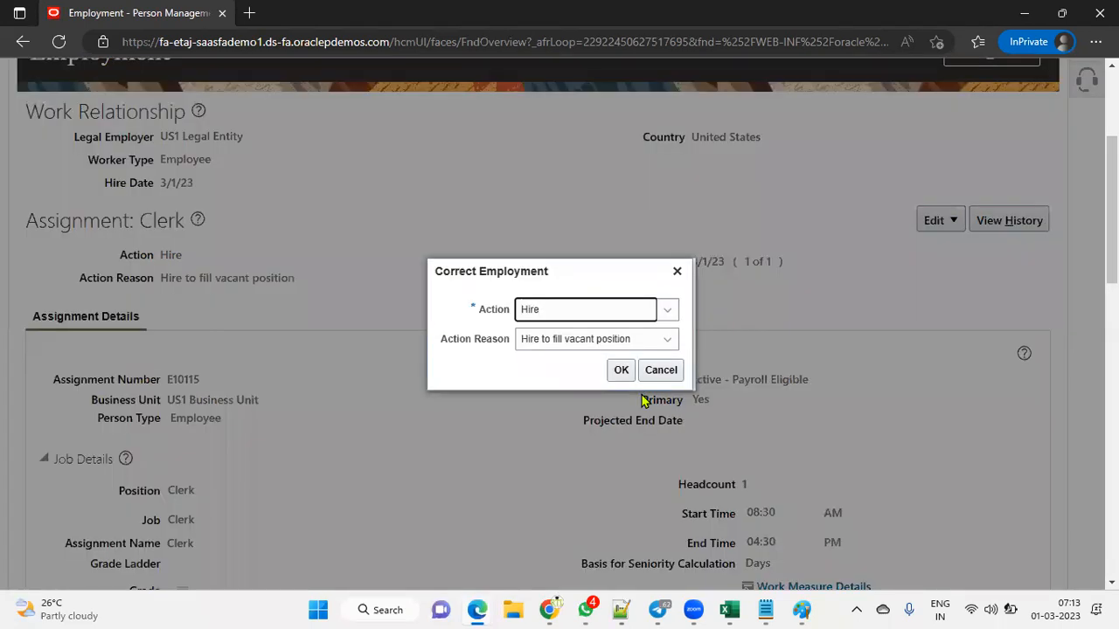
{"action": "left_click", "coordinate": [620, 370]}
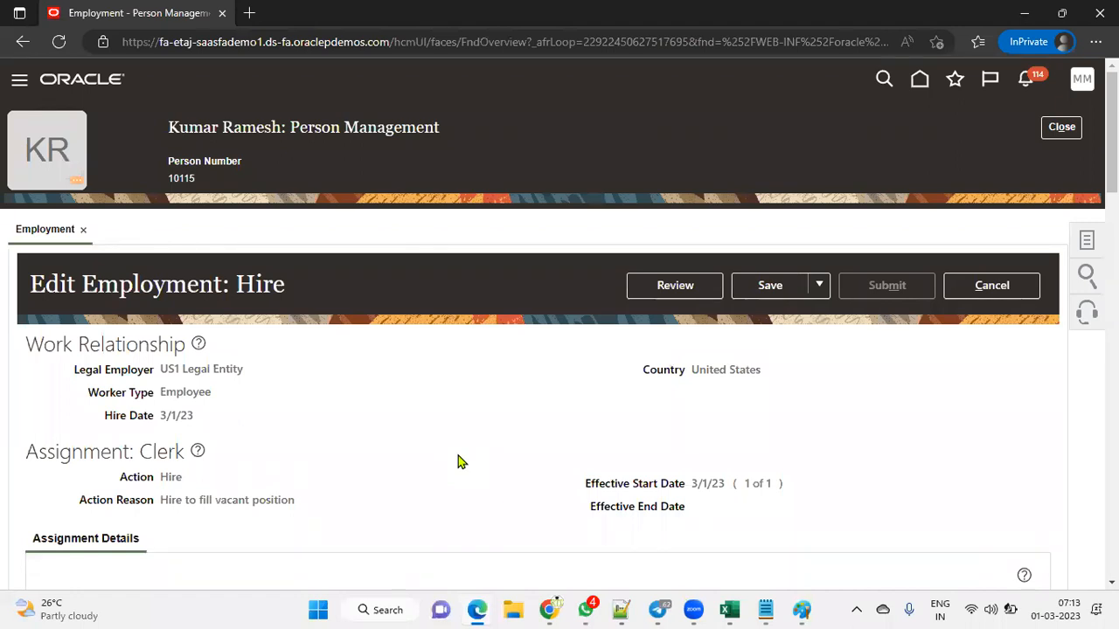
Step: Set Working as a Manager to Yes and open the review
{"action": "scroll", "coordinate": [458, 461], "scroll_direction": "down", "scroll_amount": 6}
{"action": "scroll", "coordinate": [439, 473], "scroll_direction": "down", "scroll_amount": 4}
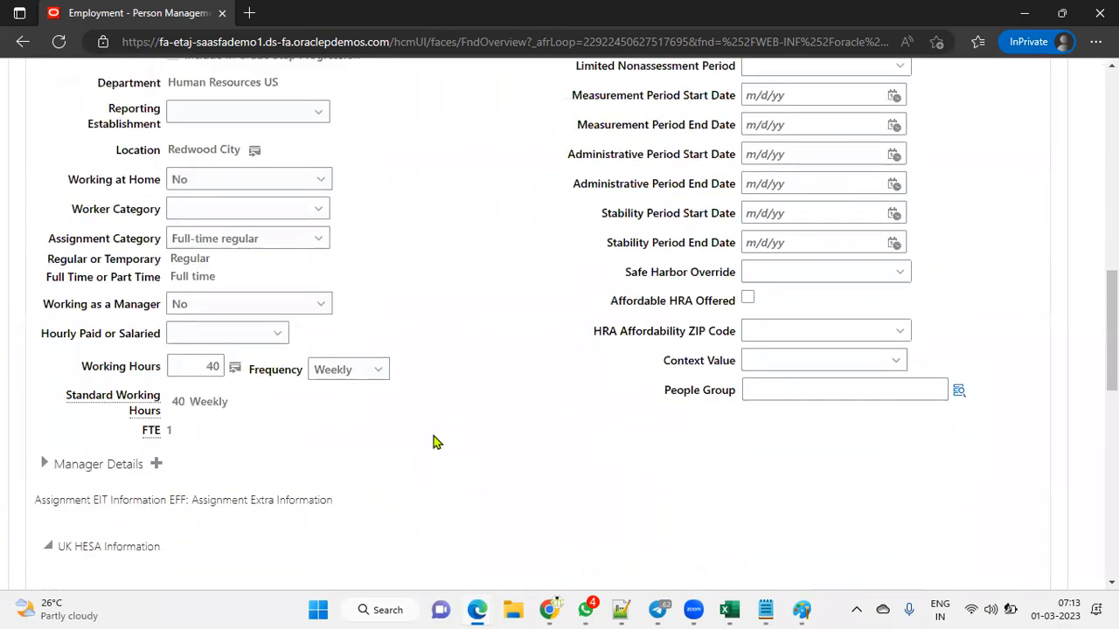
{"action": "left_click", "coordinate": [208, 304]}
{"action": "left_click", "coordinate": [200, 348]}
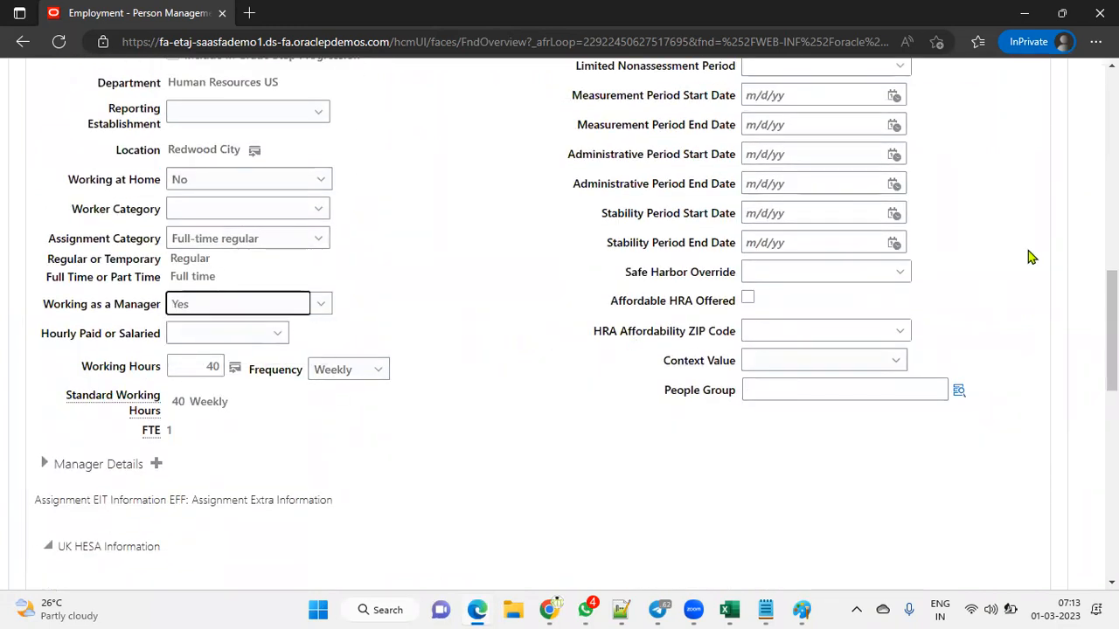
{"action": "scroll", "coordinate": [999, 262], "scroll_direction": "up", "scroll_amount": 10}
{"action": "left_click", "coordinate": [682, 286]}
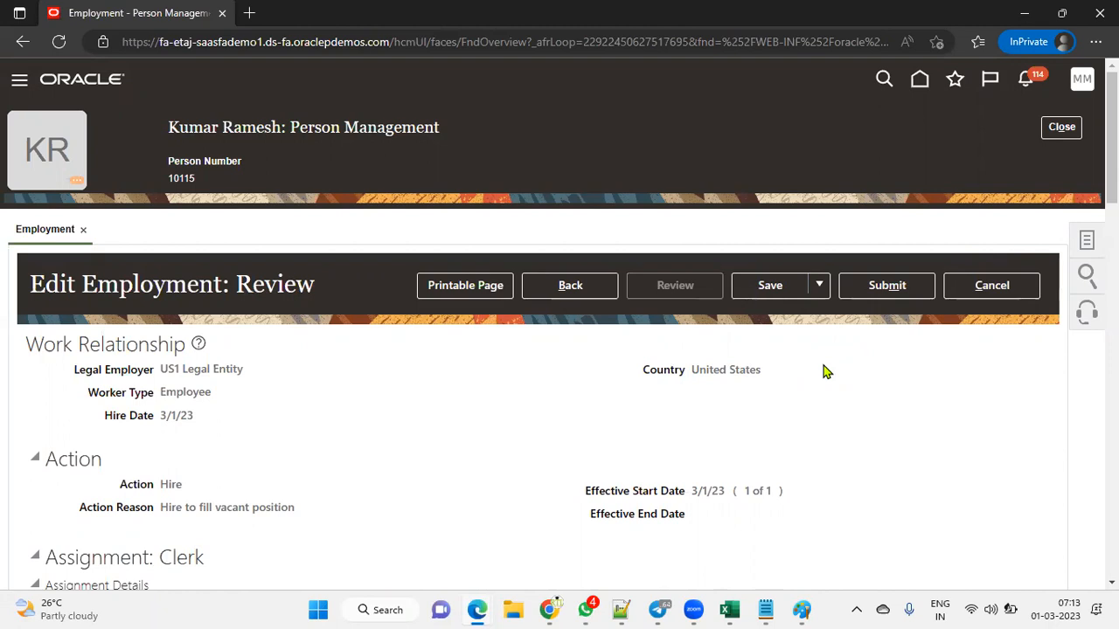
Step: Submit the Clerk assignment correction, accept the warning and confirmation, and close the record
{"action": "left_click", "coordinate": [886, 285]}
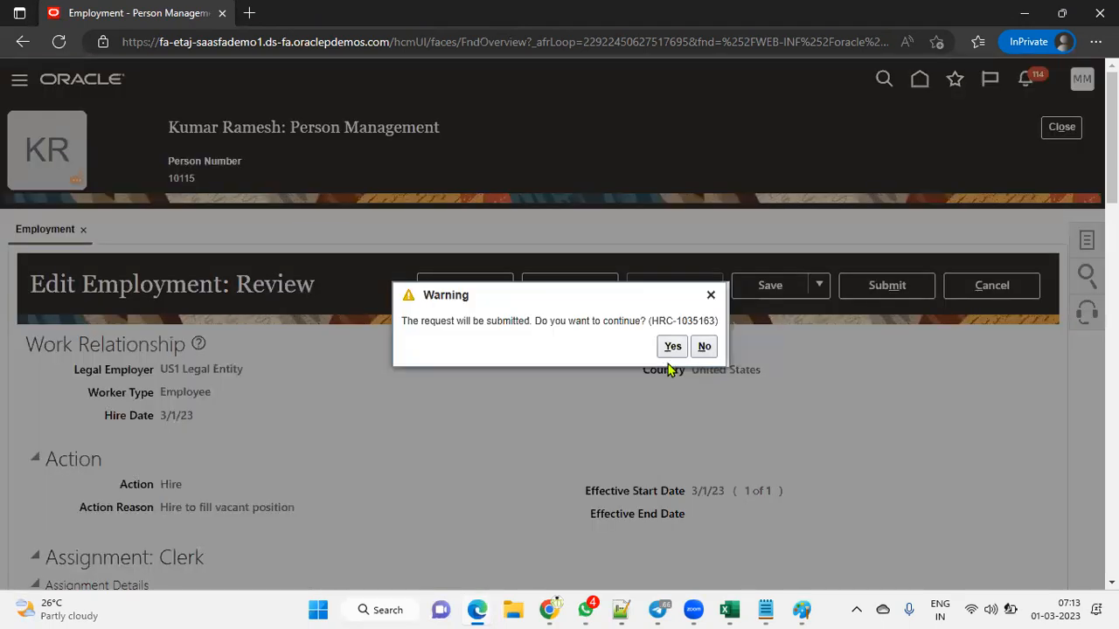
{"action": "left_click", "coordinate": [673, 346]}
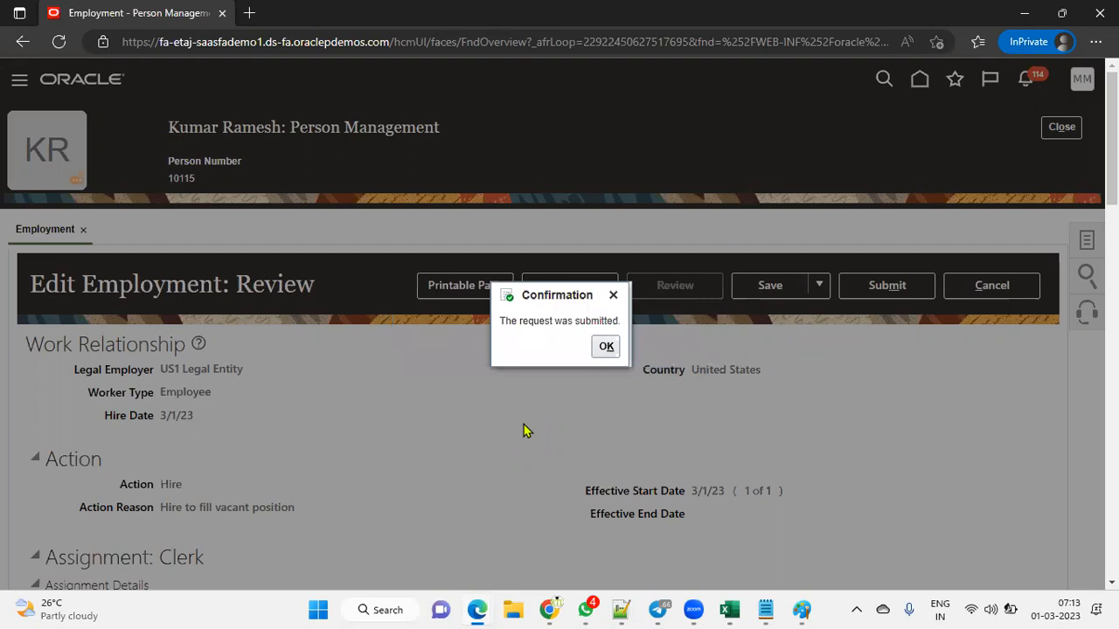
{"action": "left_click", "coordinate": [606, 346]}
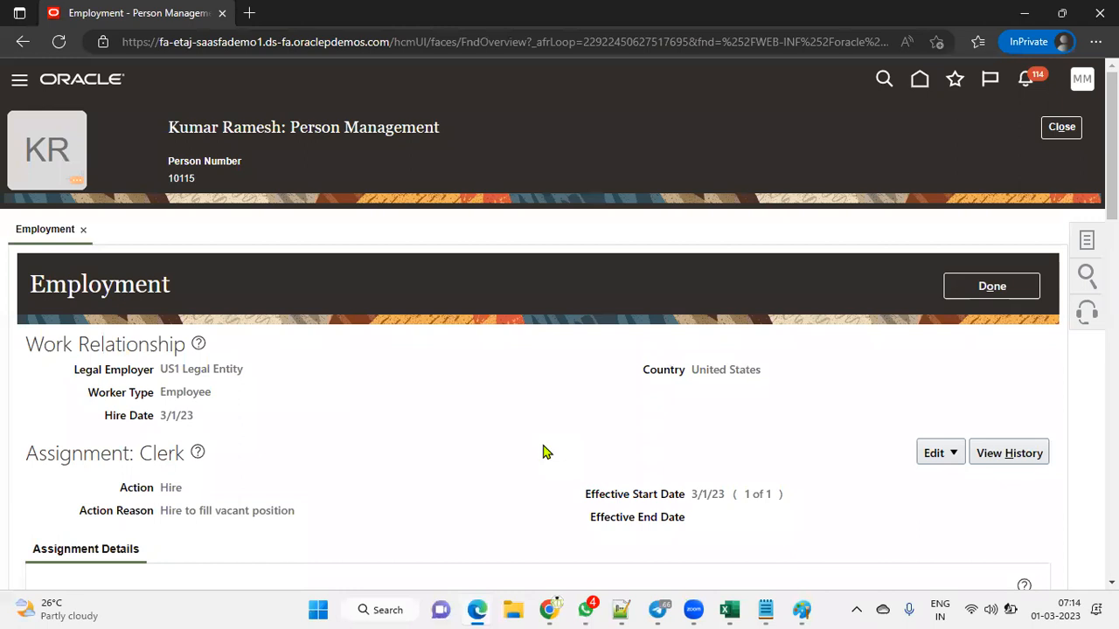
{"action": "left_click", "coordinate": [994, 289]}
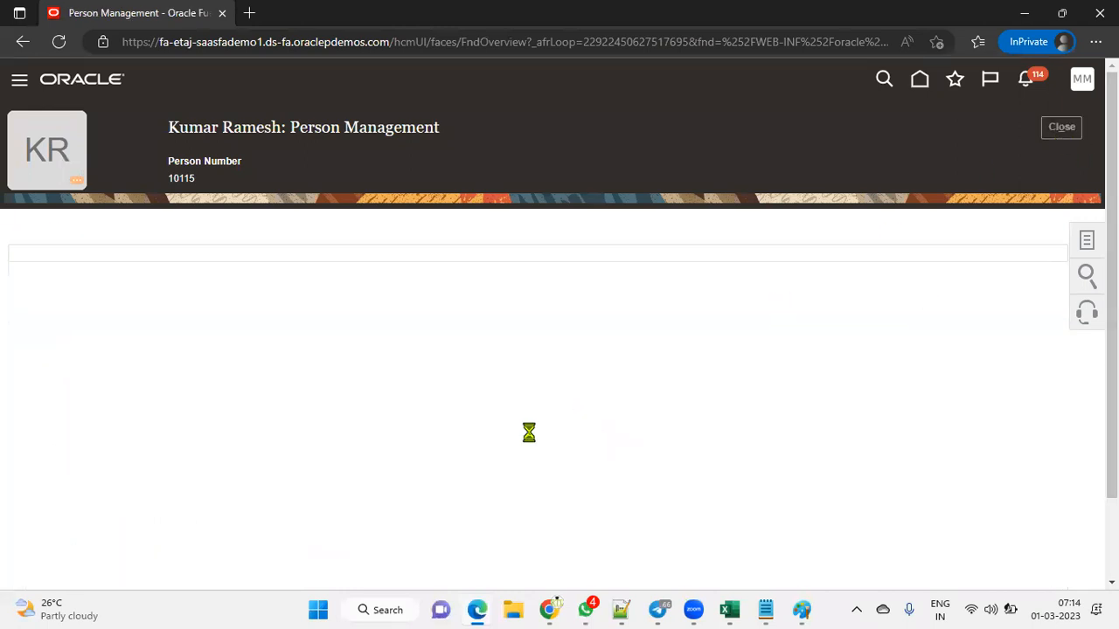
{"action": "left_click", "coordinate": [1064, 131]}
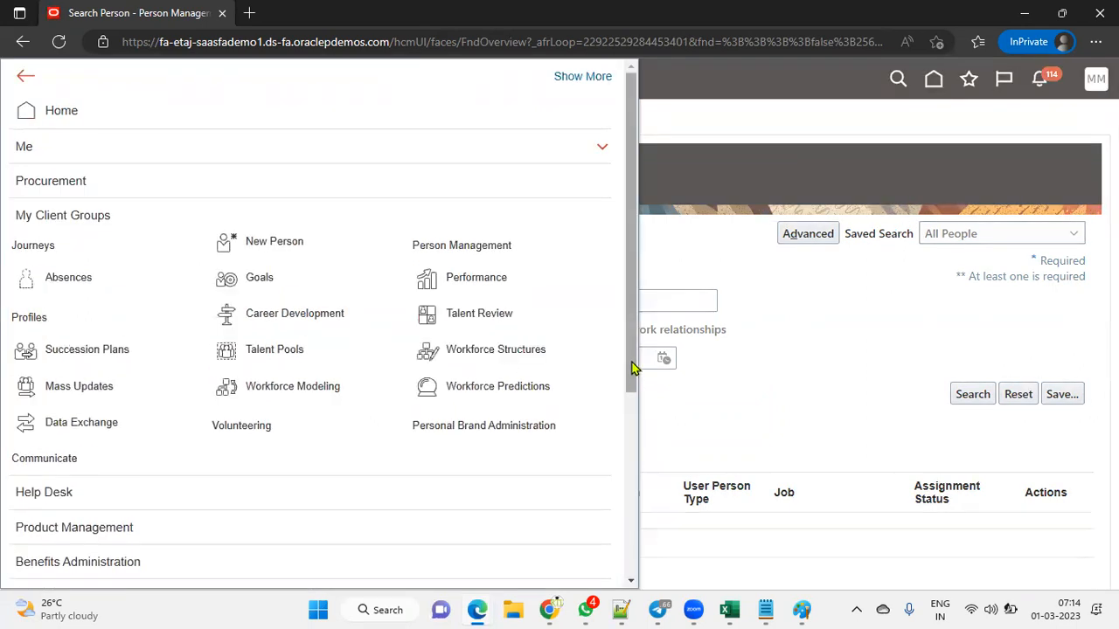
Step: Search for the second employee by partial name and open their Head of Compensation and Benefits record
{"action": "left_click", "coordinate": [766, 358]}
{"action": "left_click", "coordinate": [259, 297]}
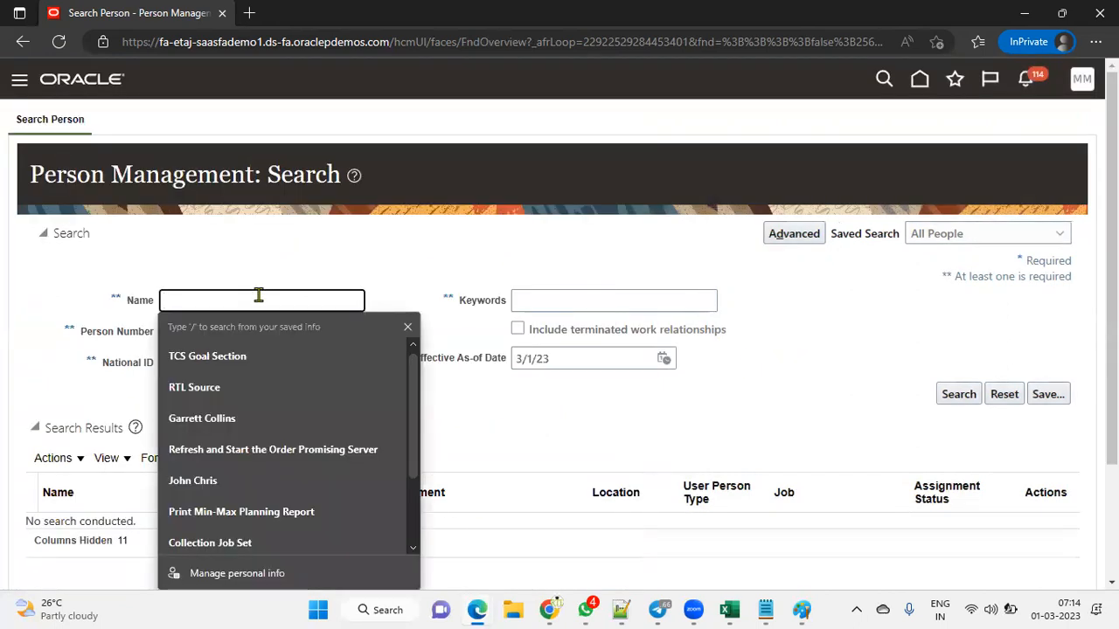
{"action": "type", "text": "moh"}
{"action": "key", "text": "Return"}
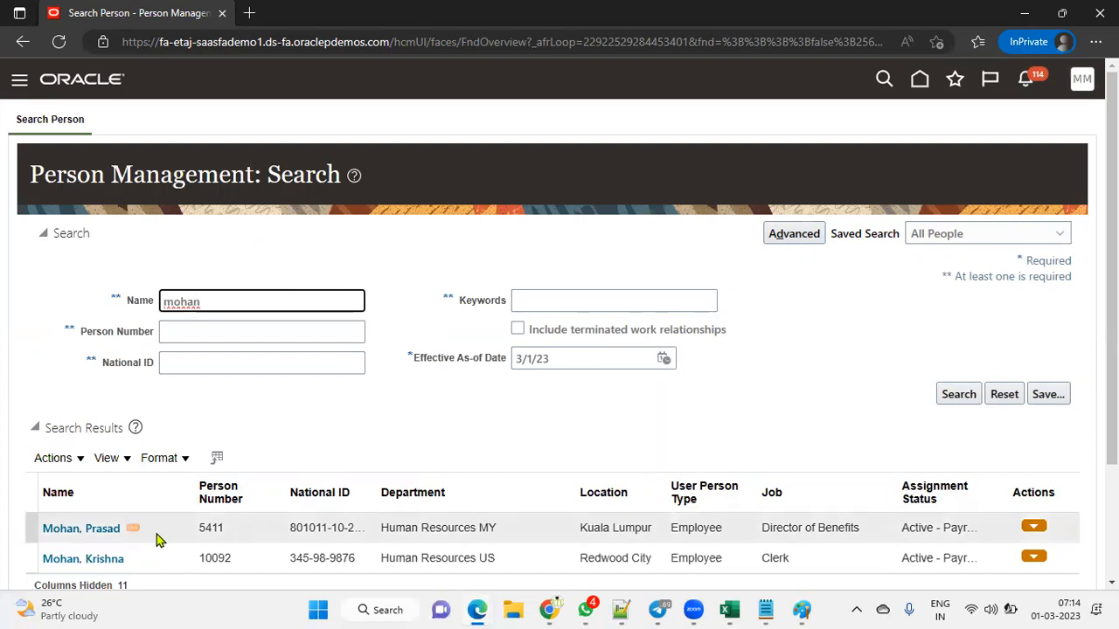
{"action": "left_click", "coordinate": [98, 528]}
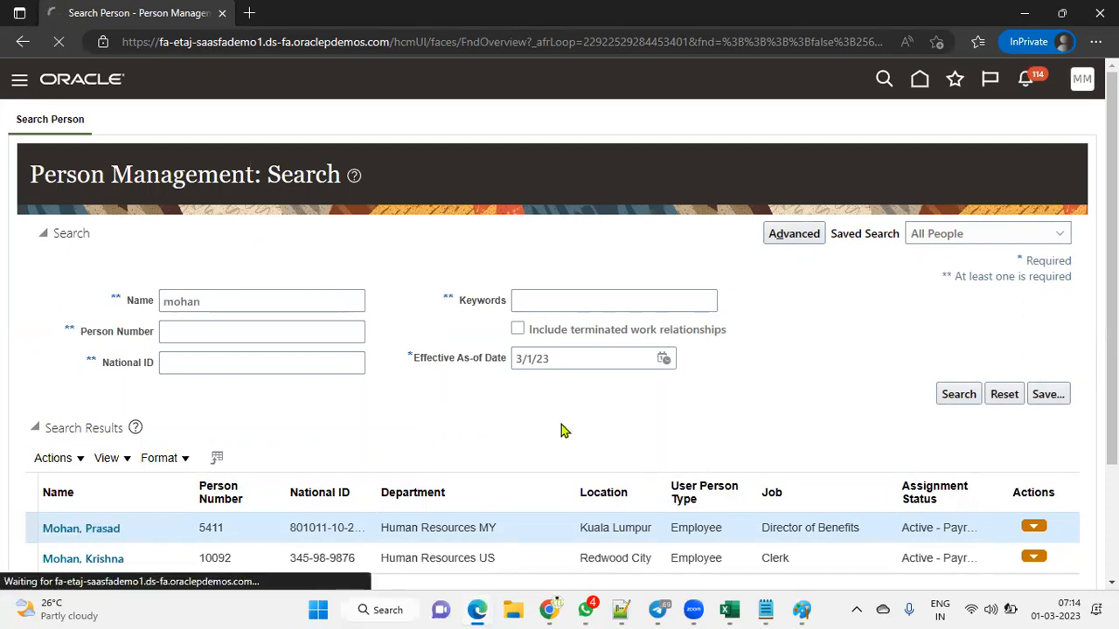
{"action": "scroll", "coordinate": [556, 425], "scroll_direction": "down", "scroll_amount": 2}
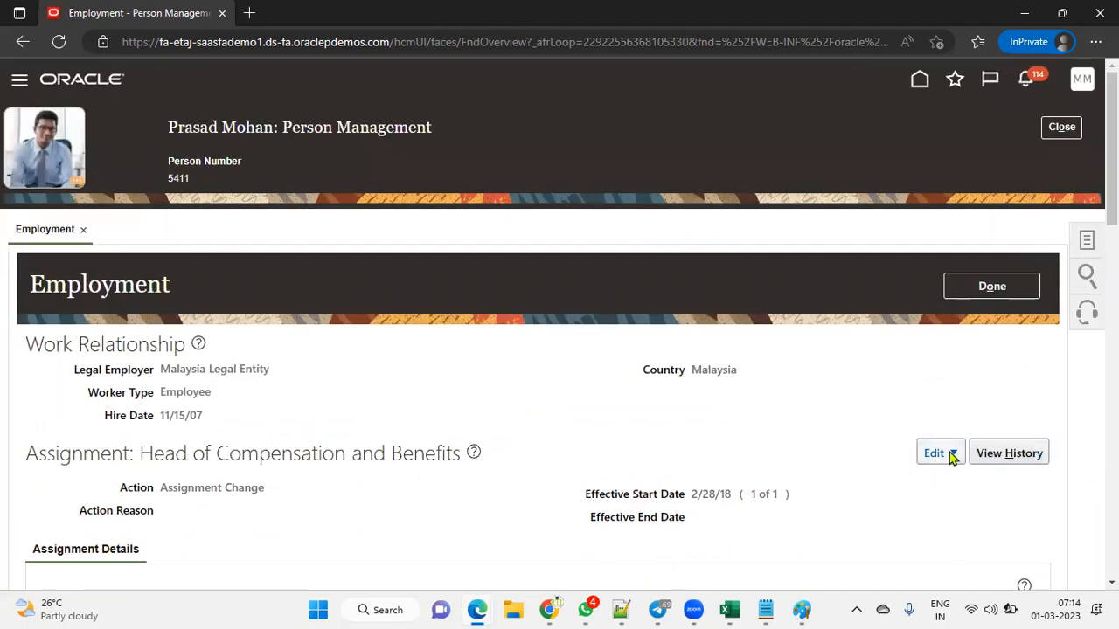
Step: Start a correction of the assignment using the Assignment Change action
{"action": "left_click", "coordinate": [950, 453]}
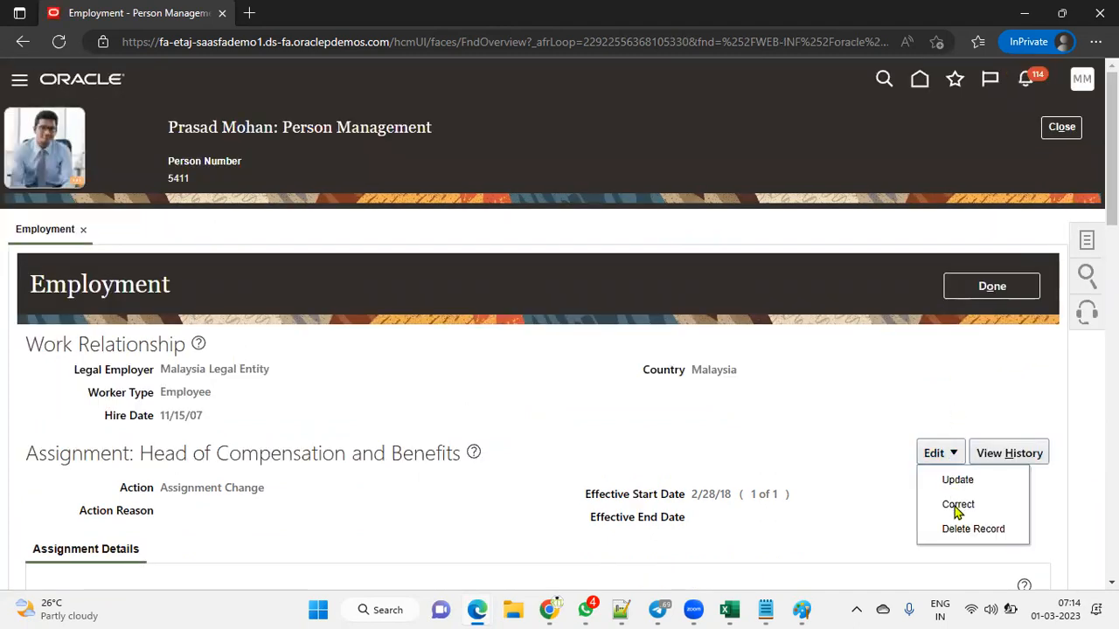
{"action": "left_click", "coordinate": [957, 505]}
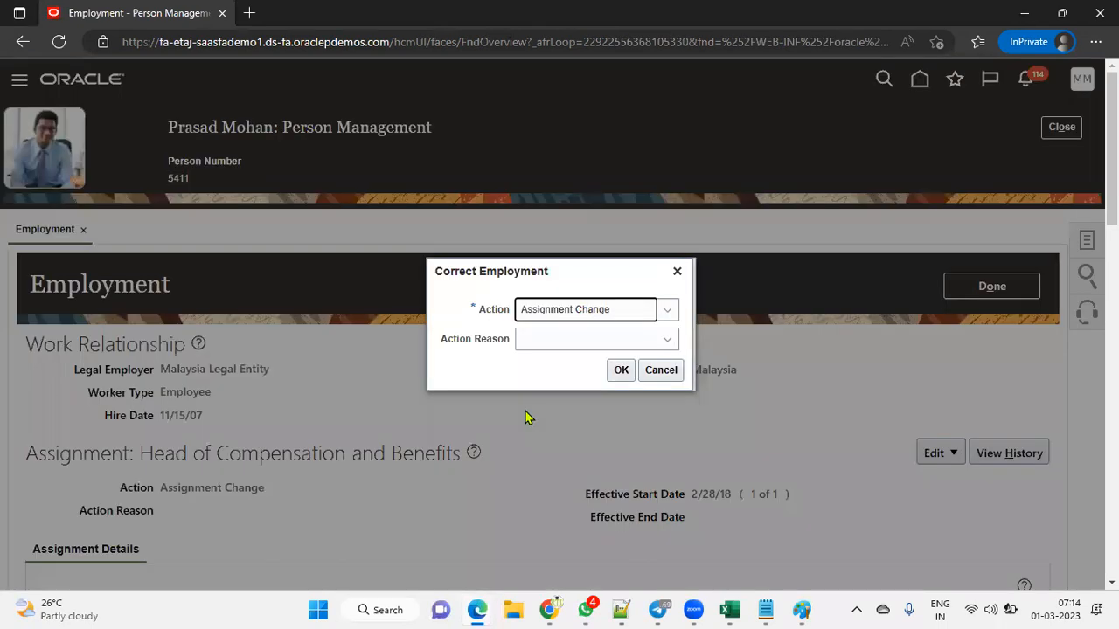
{"action": "left_click", "coordinate": [620, 370]}
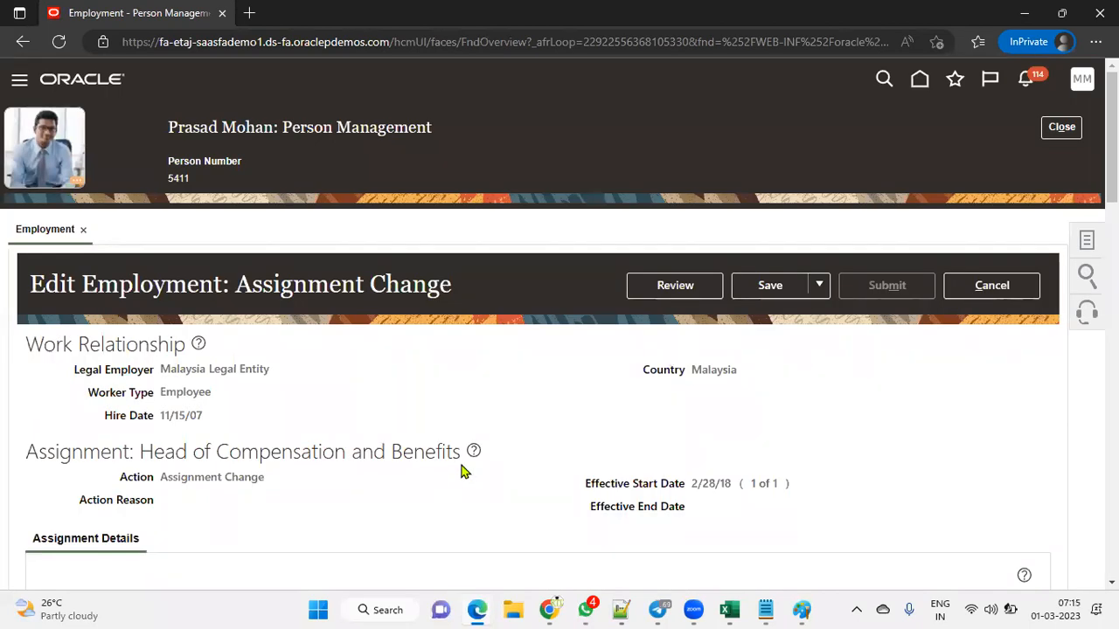
Step: In Manager Details, replace the line manager name with a partial surname and open the full name search
{"action": "scroll", "coordinate": [462, 472], "scroll_direction": "down", "scroll_amount": 7}
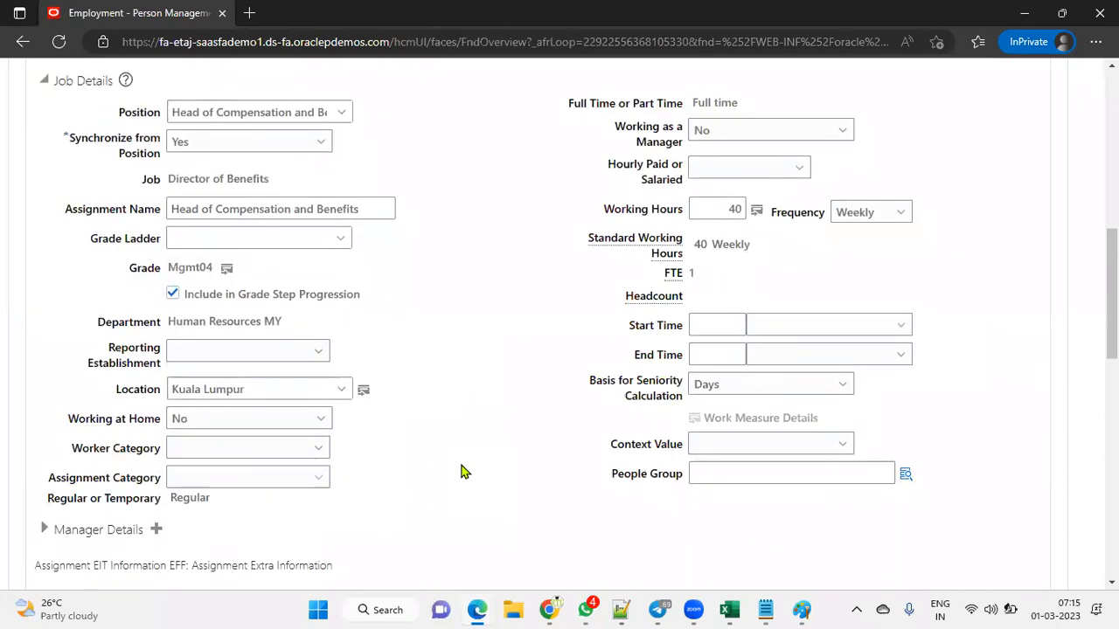
{"action": "scroll", "coordinate": [461, 472], "scroll_direction": "down", "scroll_amount": 3}
{"action": "scroll", "coordinate": [113, 459], "scroll_direction": "down", "scroll_amount": 2}
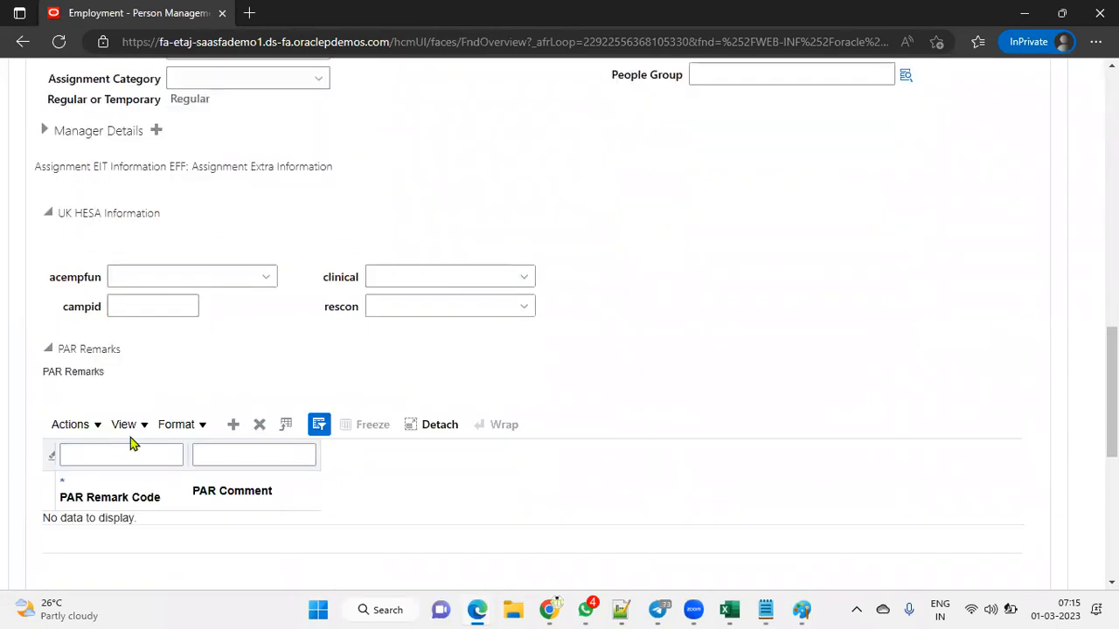
{"action": "scroll", "coordinate": [108, 280], "scroll_direction": "up", "scroll_amount": 1}
{"action": "left_click", "coordinate": [45, 210]}
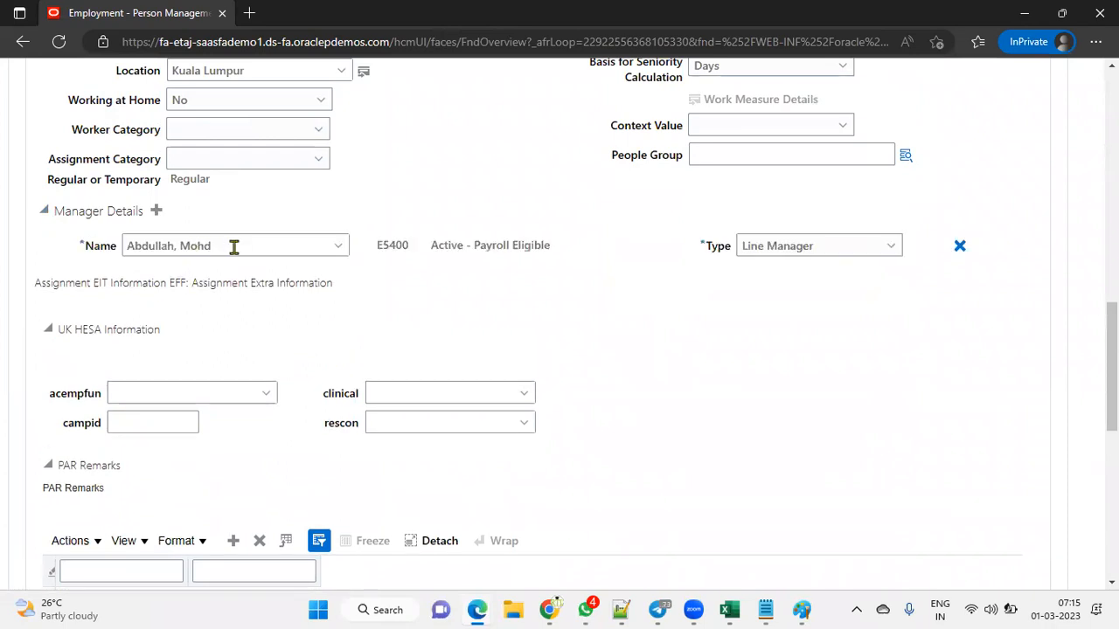
{"action": "left_click_drag", "start_coordinate": [252, 245], "coordinate": [1, 247]}
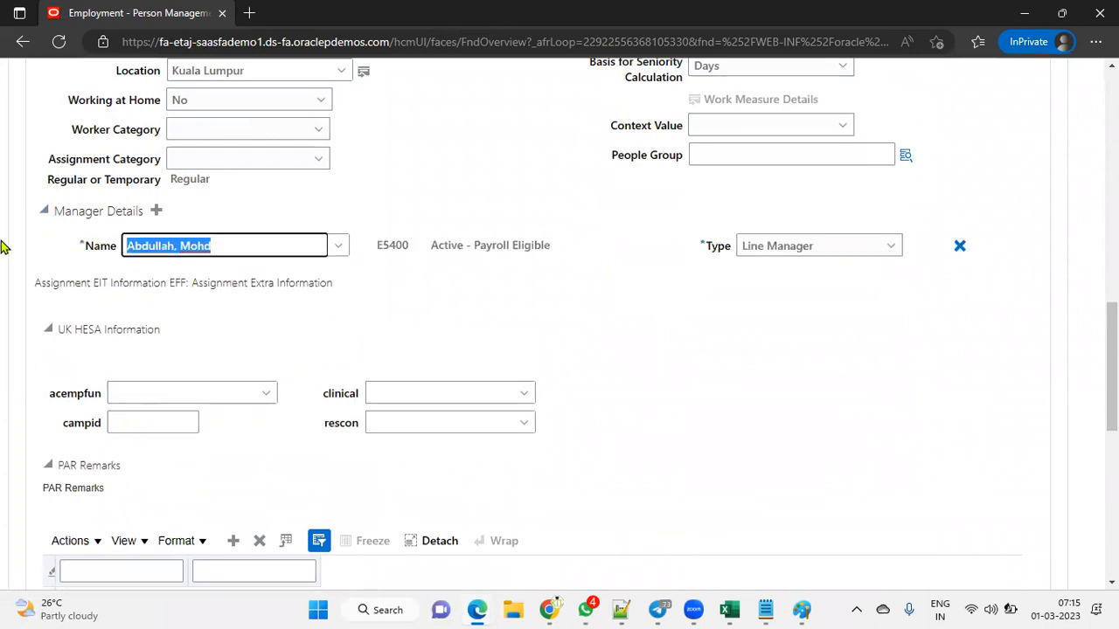
{"action": "type", "text": "kumar"}
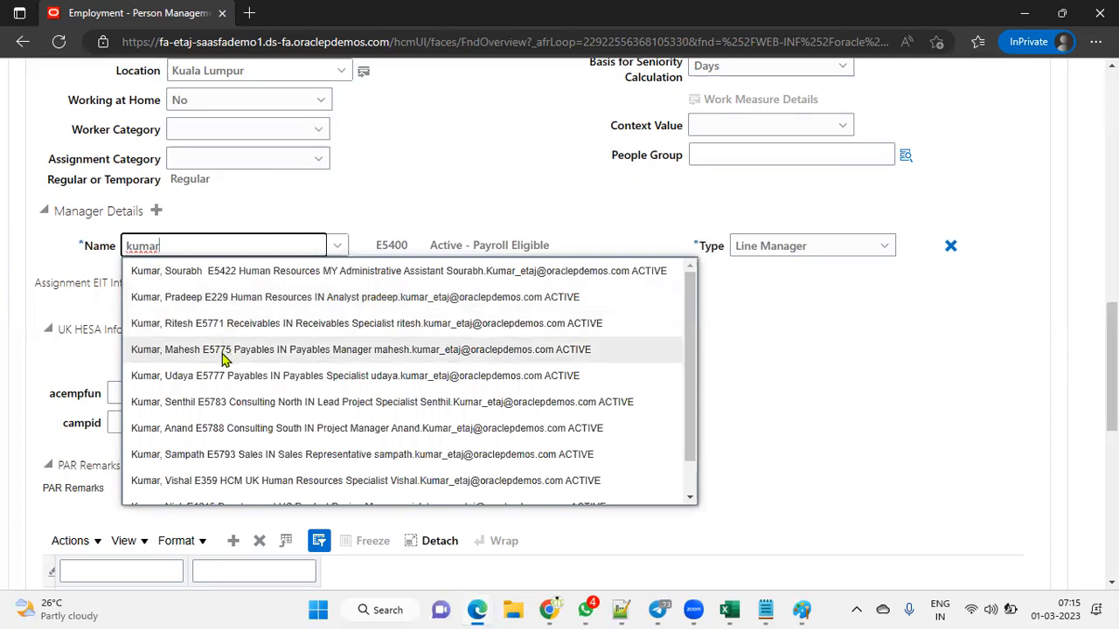
{"action": "left_click_drag", "start_coordinate": [693, 454], "coordinate": [700, 397]}
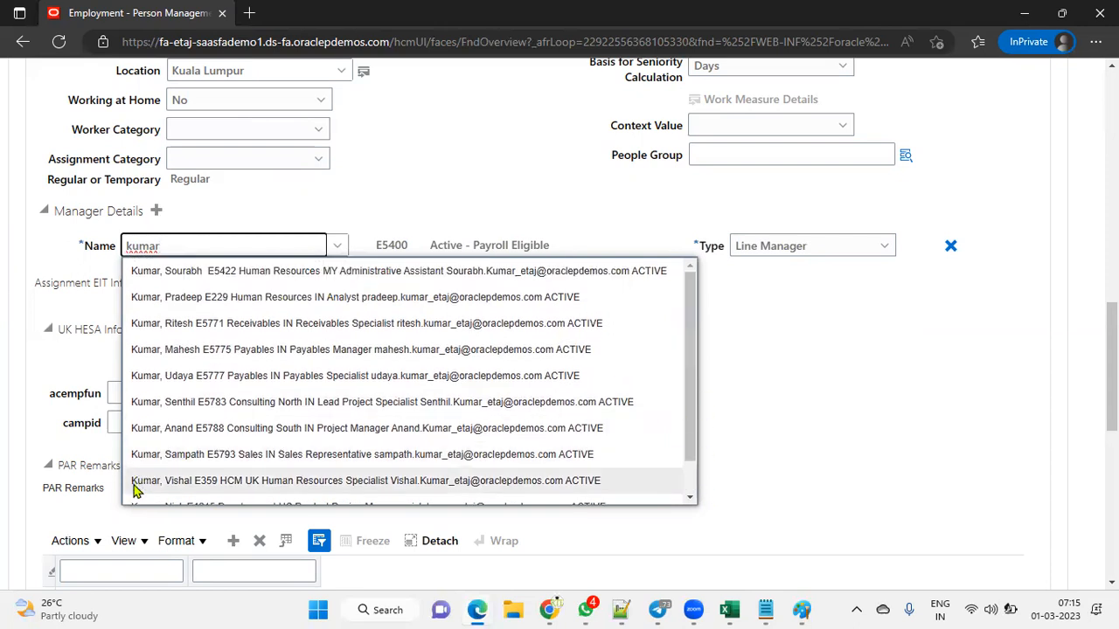
{"action": "scroll", "coordinate": [175, 472], "scroll_direction": "down", "scroll_amount": 1}
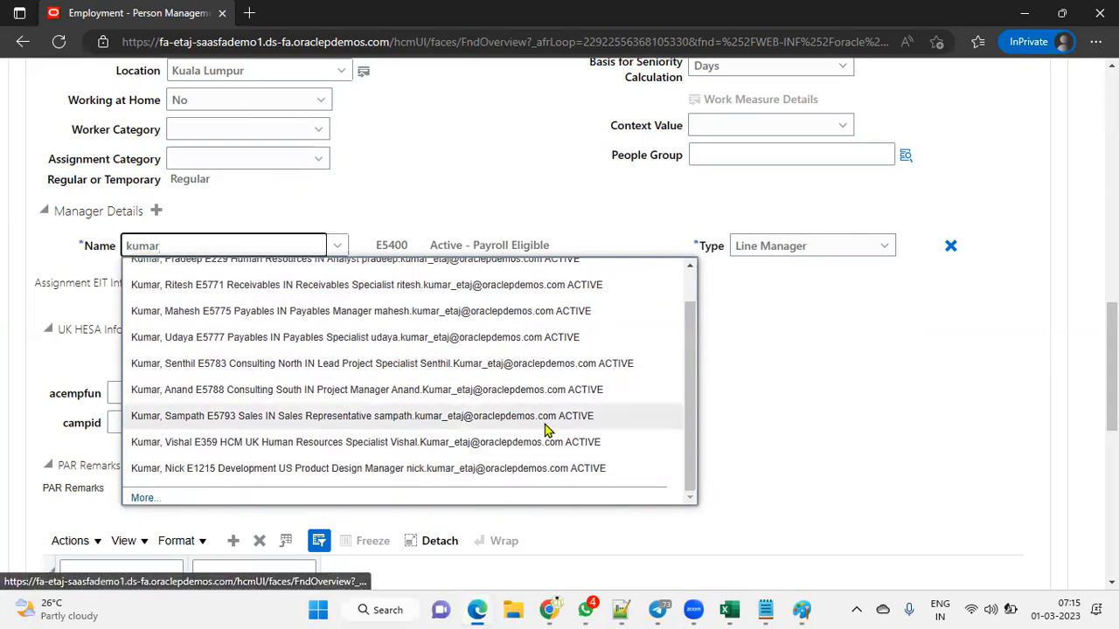
{"action": "left_click", "coordinate": [820, 427]}
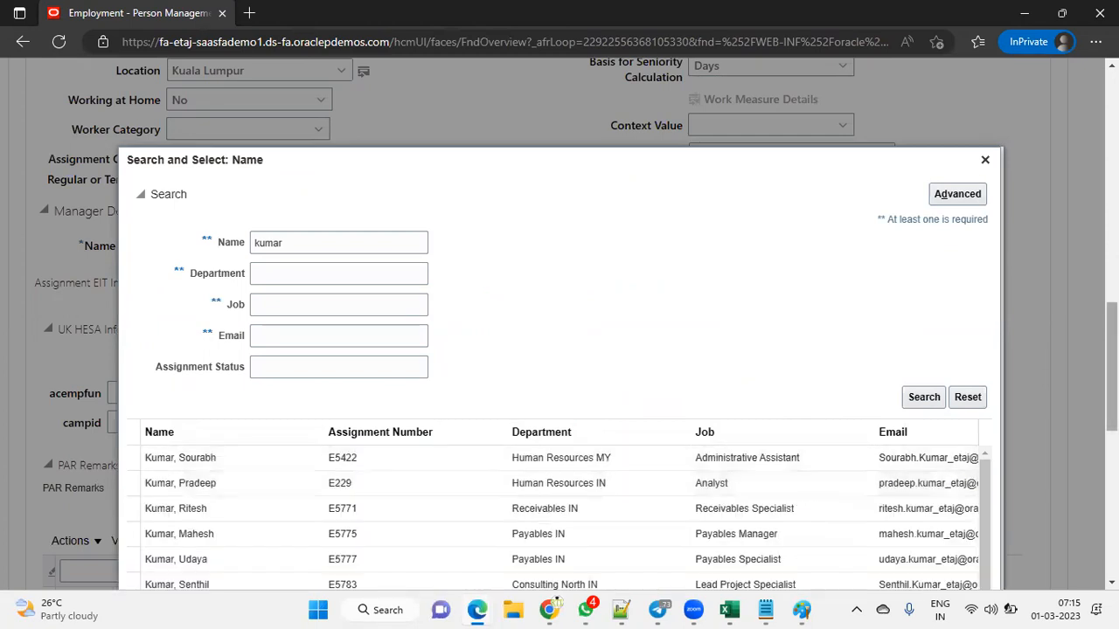
Step: Re-run the name search with a different partial surname, then cancel the dialog without selecting anyone
{"action": "scroll", "coordinate": [986, 346], "scroll_direction": "down", "scroll_amount": 3}
{"action": "left_click_drag", "start_coordinate": [985, 345], "coordinate": [1000, 397]}
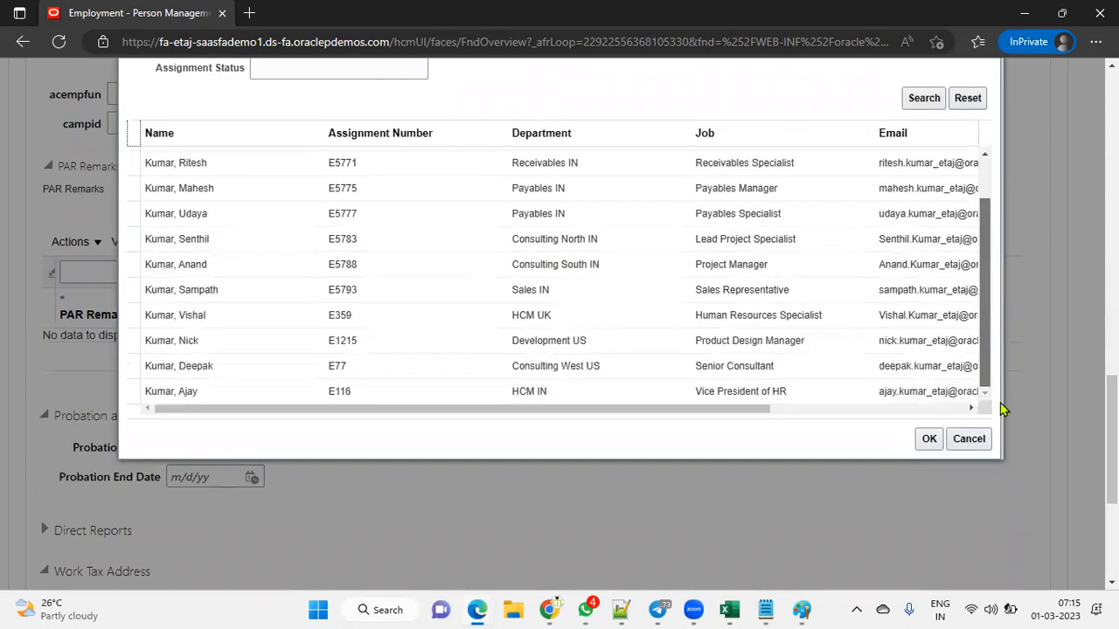
{"action": "left_click_drag", "start_coordinate": [1002, 407], "coordinate": [1012, 327]}
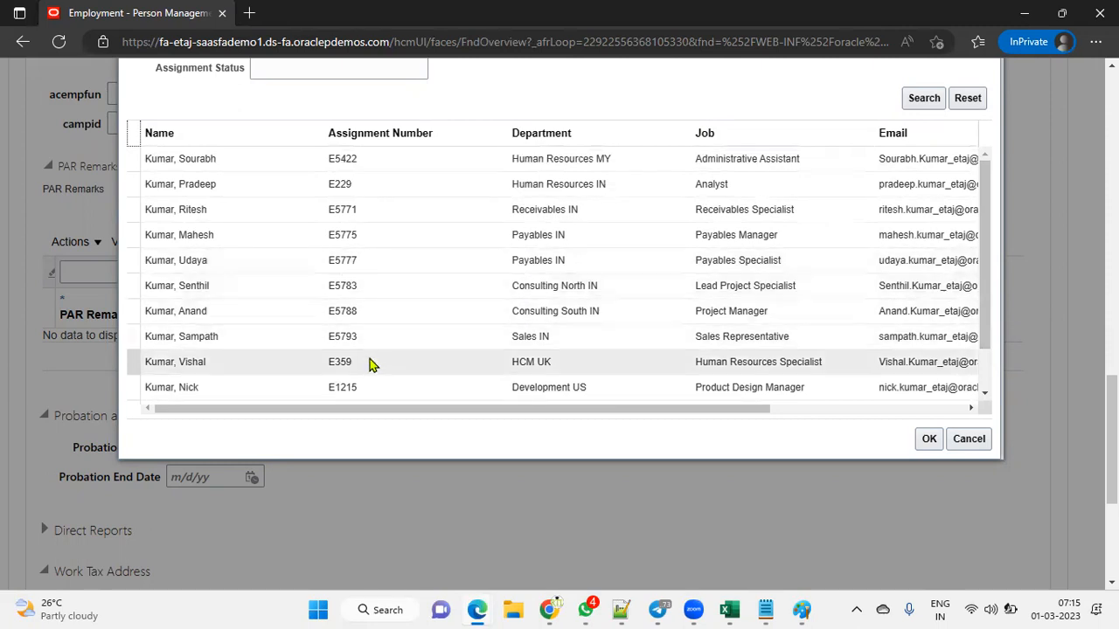
{"action": "scroll", "coordinate": [267, 322], "scroll_direction": "up", "scroll_amount": 1}
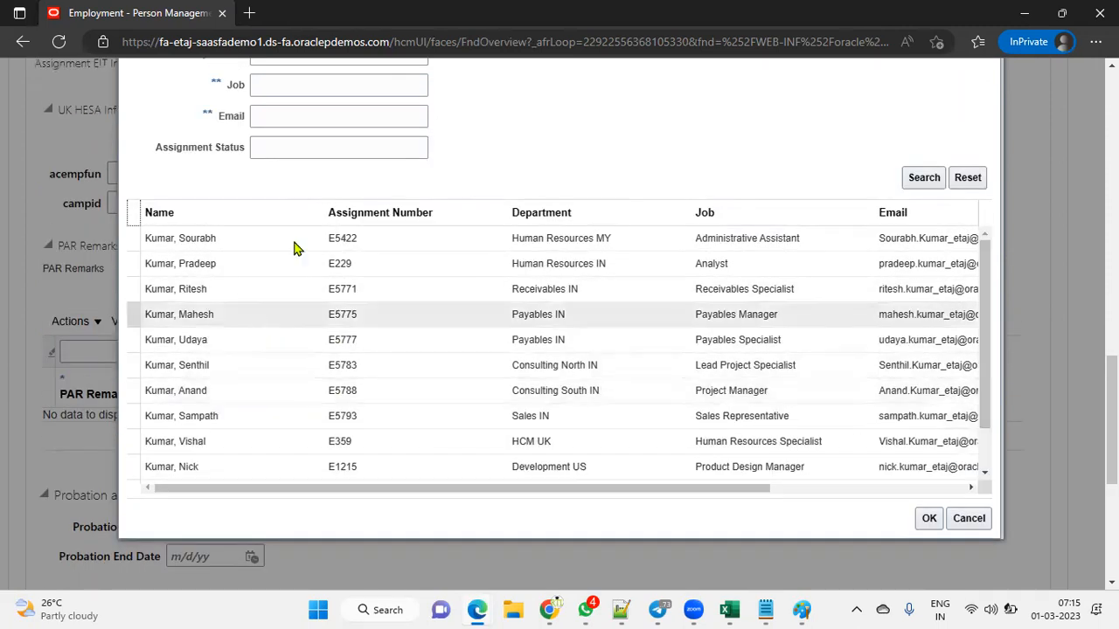
{"action": "scroll", "coordinate": [293, 175], "scroll_direction": "up", "scroll_amount": 2}
{"action": "double_click", "coordinate": [300, 185]}
{"action": "type", "text": "ramesh"}
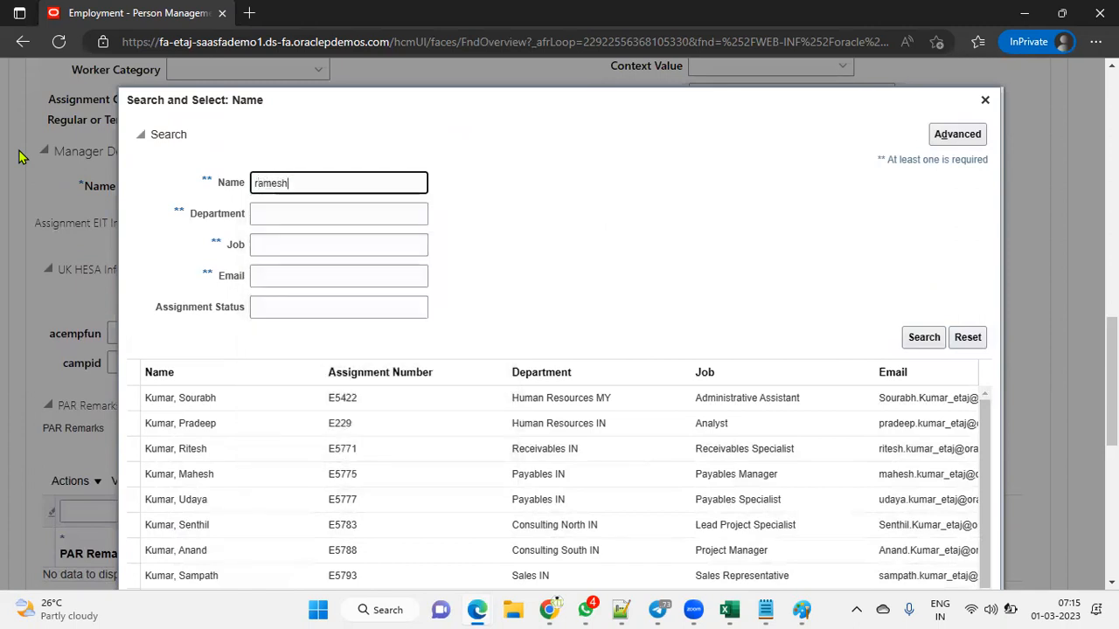
{"action": "key", "text": "Return"}
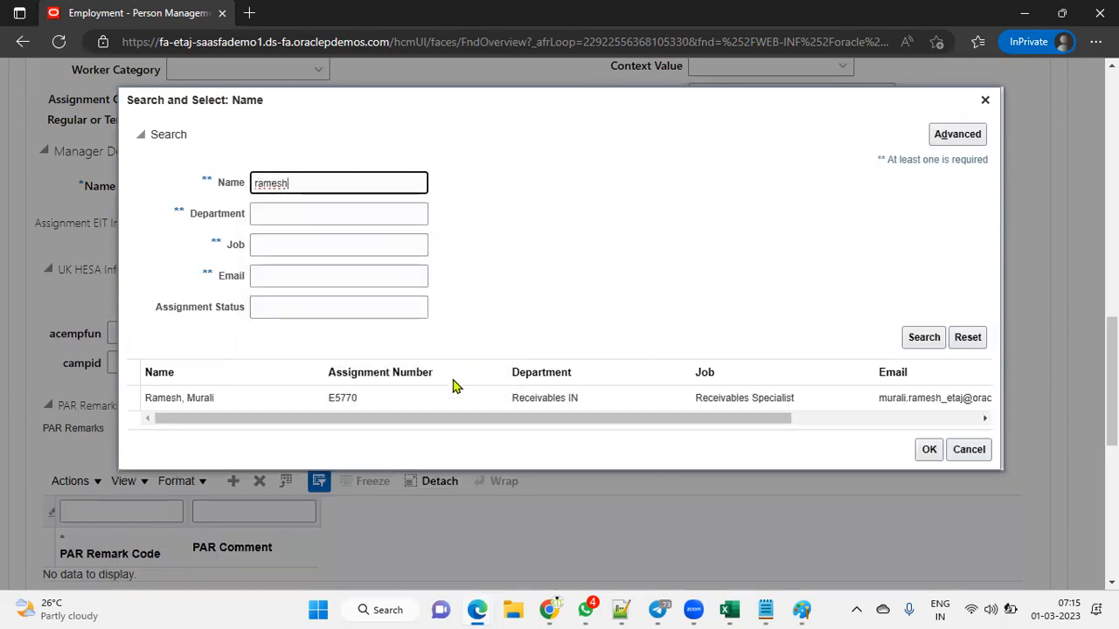
{"action": "left_click", "coordinate": [967, 450]}
{"action": "left_click", "coordinate": [742, 256]}
{"action": "scroll", "coordinate": [593, 215], "scroll_direction": "up", "scroll_amount": 12}
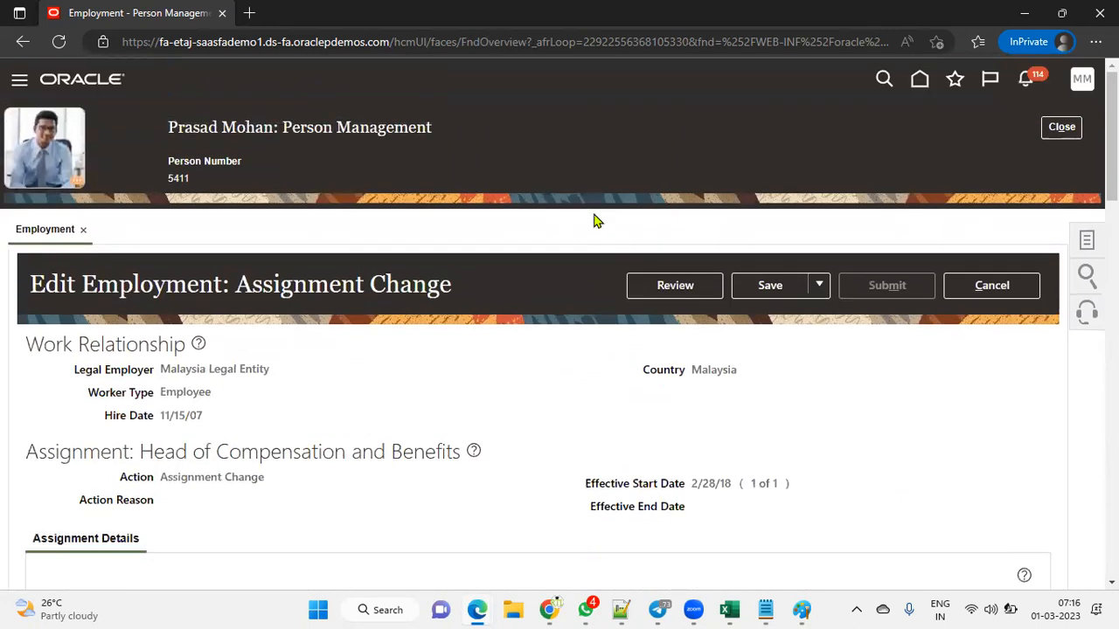
Step: Cancel the Assignment Change edit, confirm discarding unsaved changes, and close the employee's record
{"action": "scroll", "coordinate": [514, 341], "scroll_direction": "down", "scroll_amount": 3}
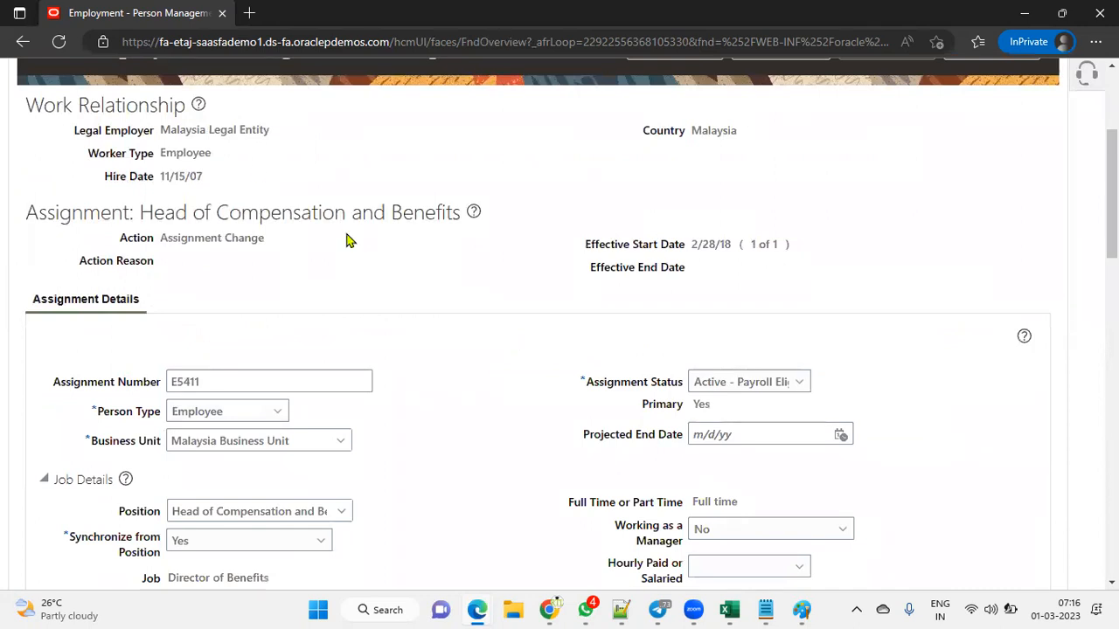
{"action": "left_click_drag", "start_coordinate": [160, 129], "coordinate": [276, 141]}
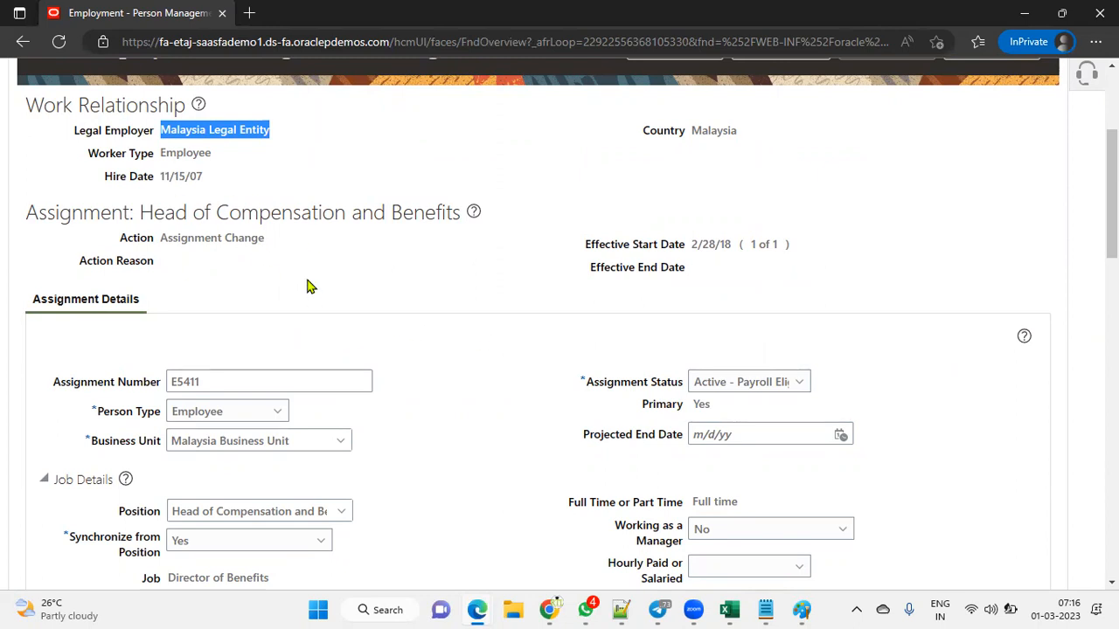
{"action": "scroll", "coordinate": [306, 286], "scroll_direction": "up", "scroll_amount": 3}
{"action": "left_click", "coordinate": [957, 286]}
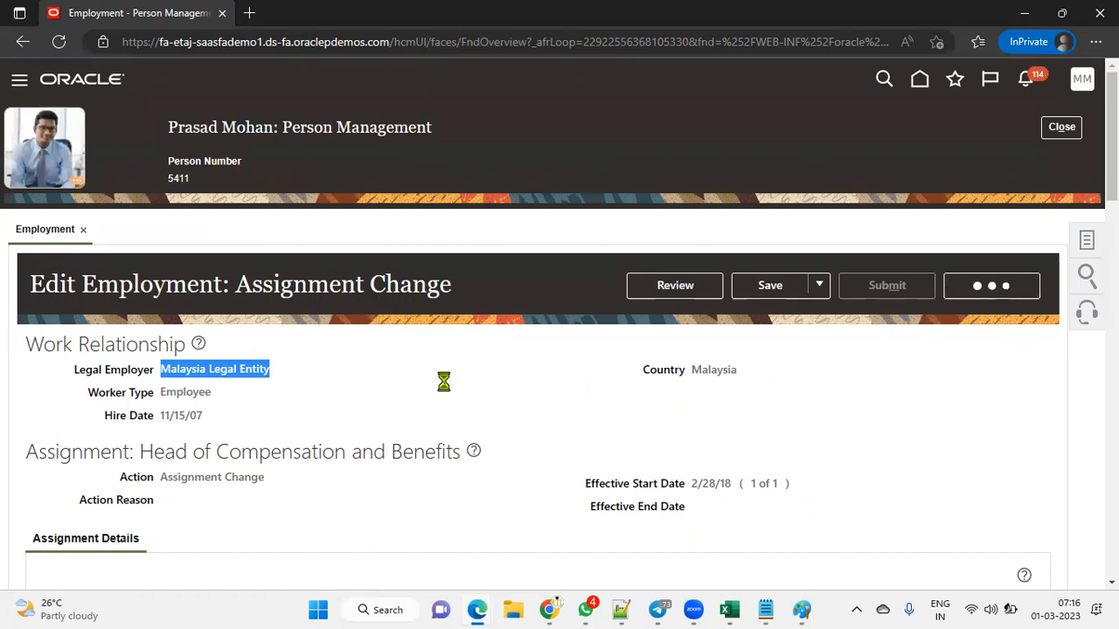
{"action": "left_click", "coordinate": [747, 349]}
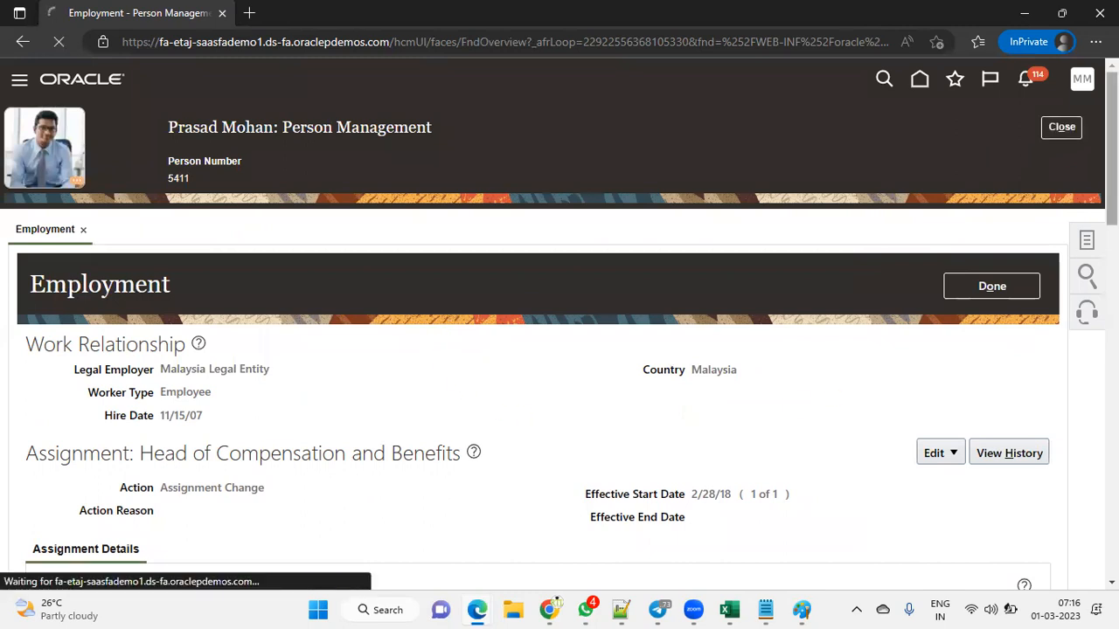
{"action": "left_click", "coordinate": [1062, 127]}
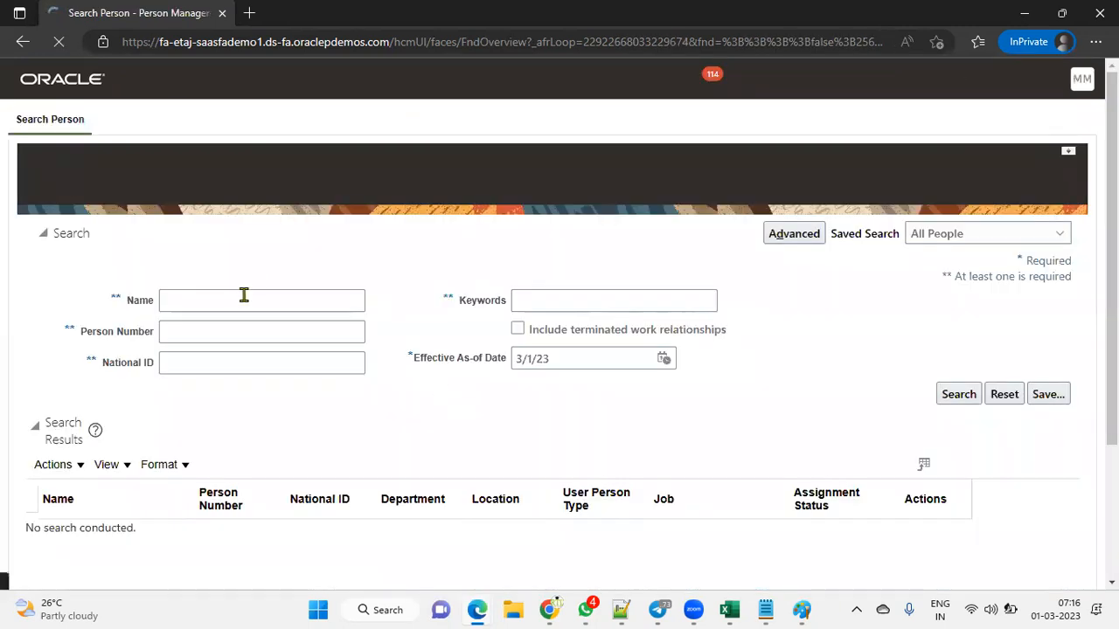
Step: Search people by the employee's first name and open the Human Resources US clerk from the results
{"action": "left_click", "coordinate": [243, 297]}
{"action": "type", "text": "krishna"}
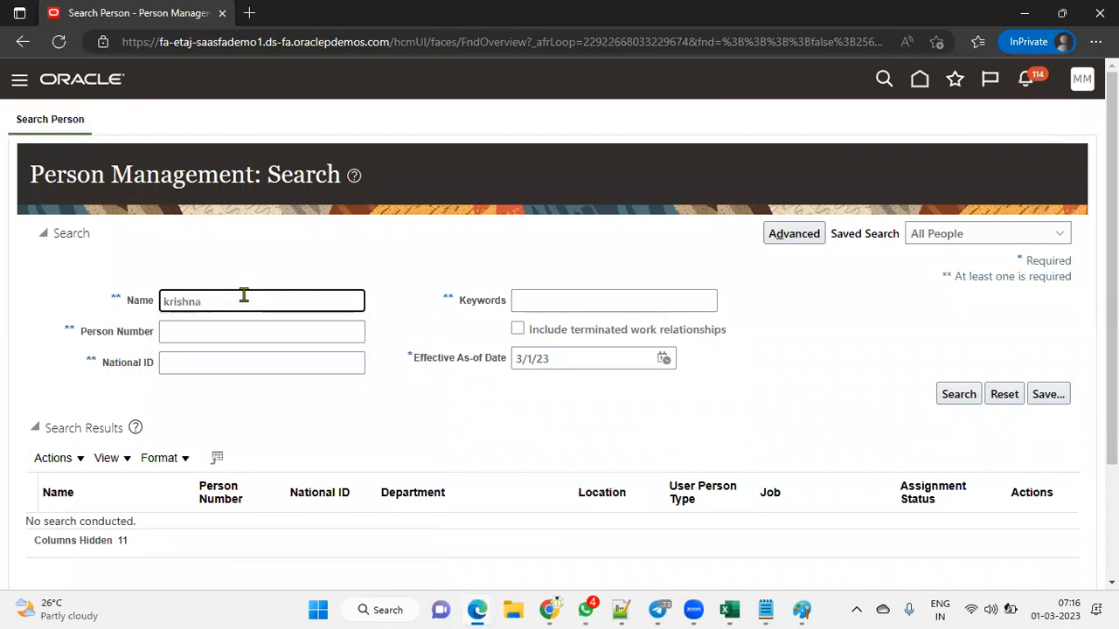
{"action": "key", "text": "Return"}
{"action": "scroll", "coordinate": [332, 446], "scroll_direction": "down", "scroll_amount": 2}
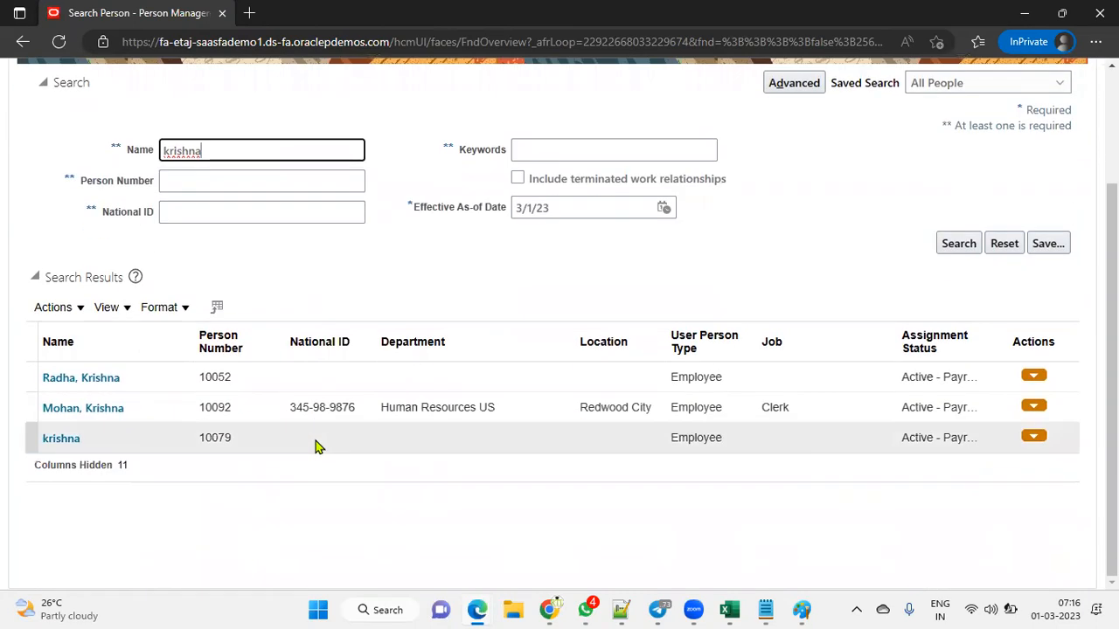
{"action": "left_click", "coordinate": [114, 411]}
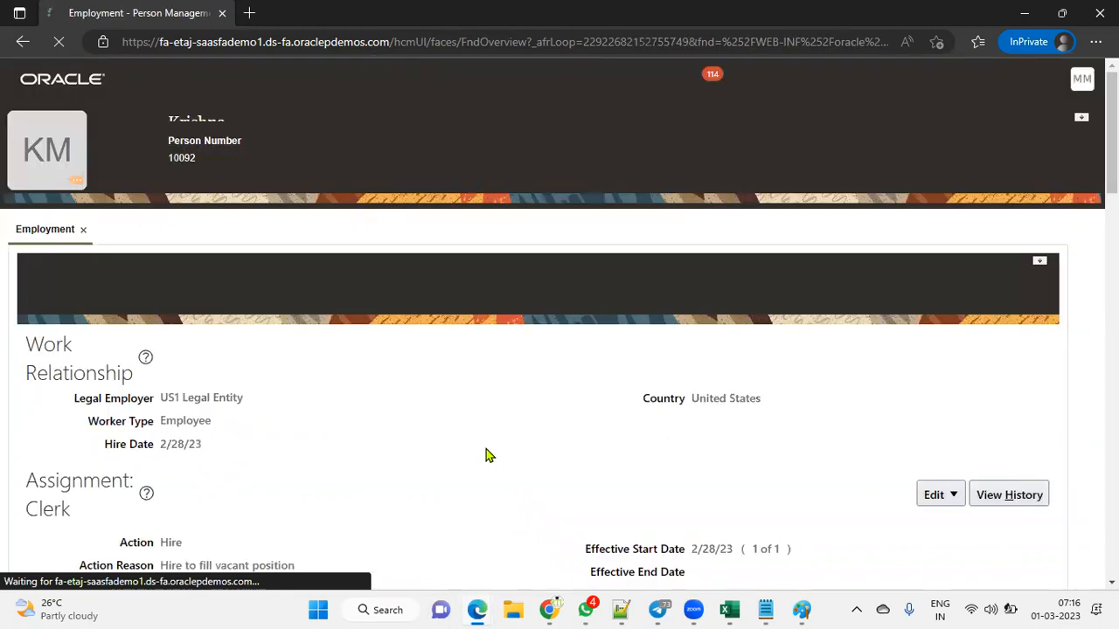
Step: Start an employment correction, keeping Action Hire and reason 'Hire to fill vacant position'
{"action": "scroll", "coordinate": [490, 455], "scroll_direction": "down", "scroll_amount": 5}
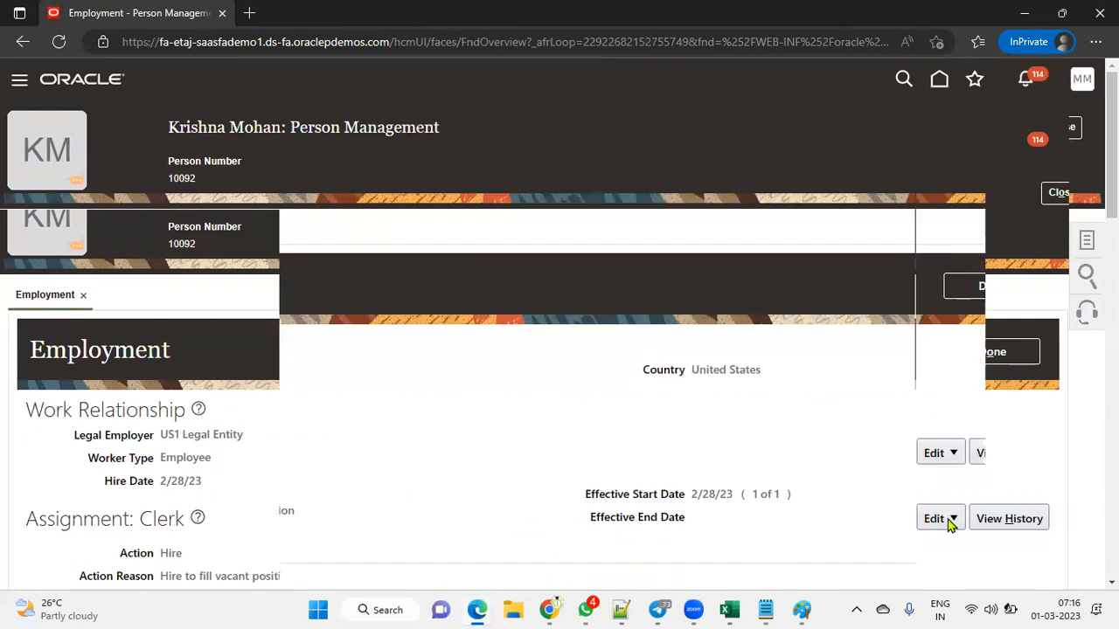
{"action": "left_click", "coordinate": [949, 458]}
{"action": "left_click", "coordinate": [957, 507]}
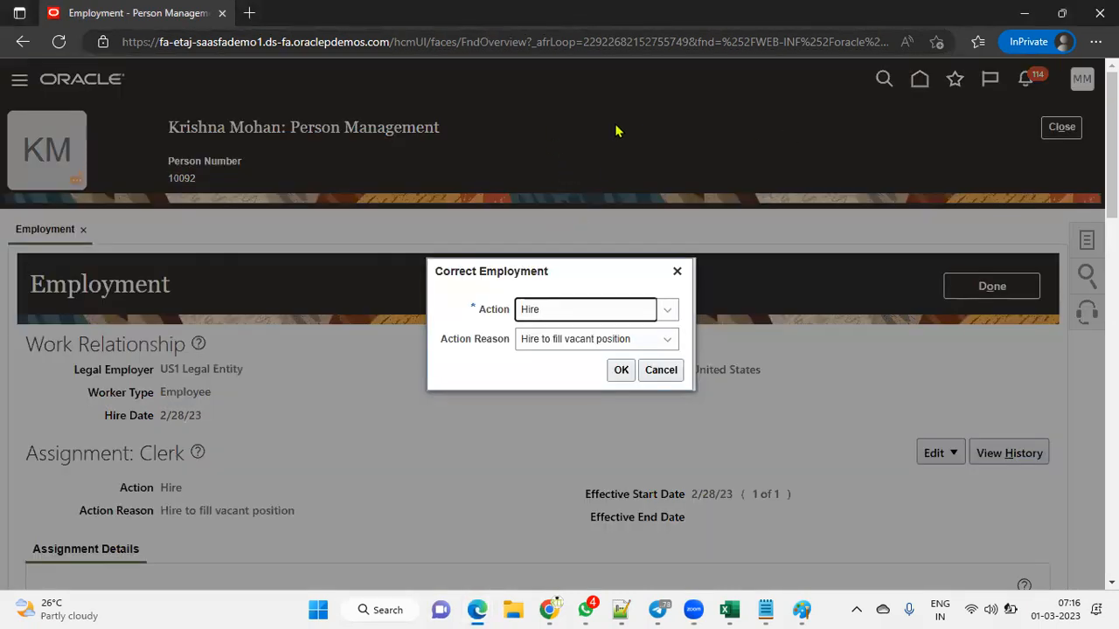
{"action": "left_click", "coordinate": [620, 370]}
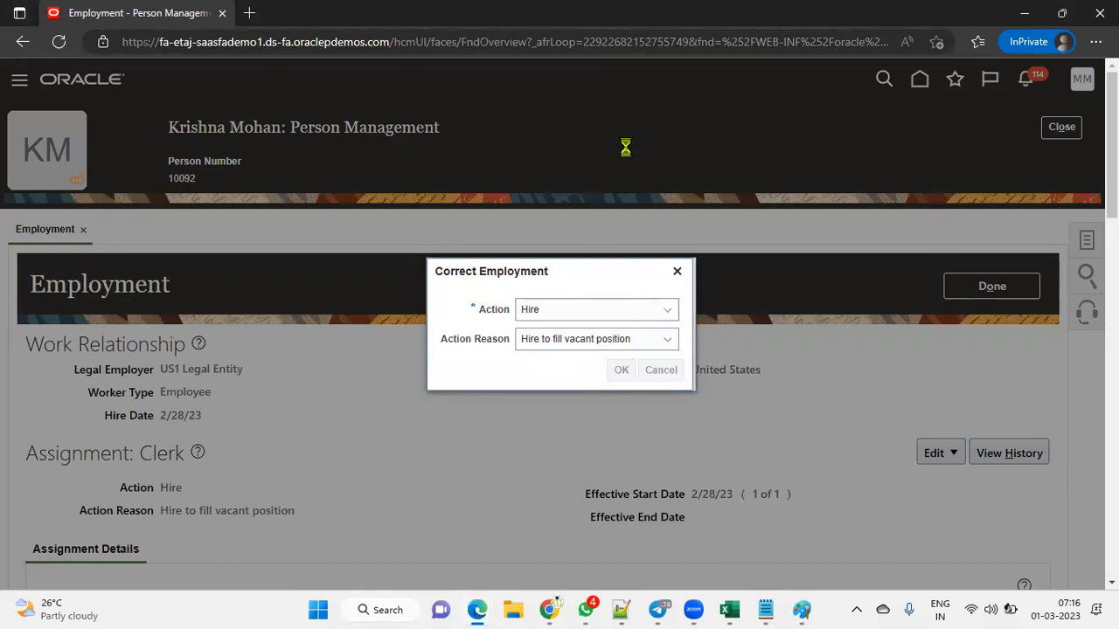
Step: Try replacing the current line manager by searching names by partial surname, then close the search
{"action": "scroll", "coordinate": [362, 395], "scroll_direction": "down", "scroll_amount": 6}
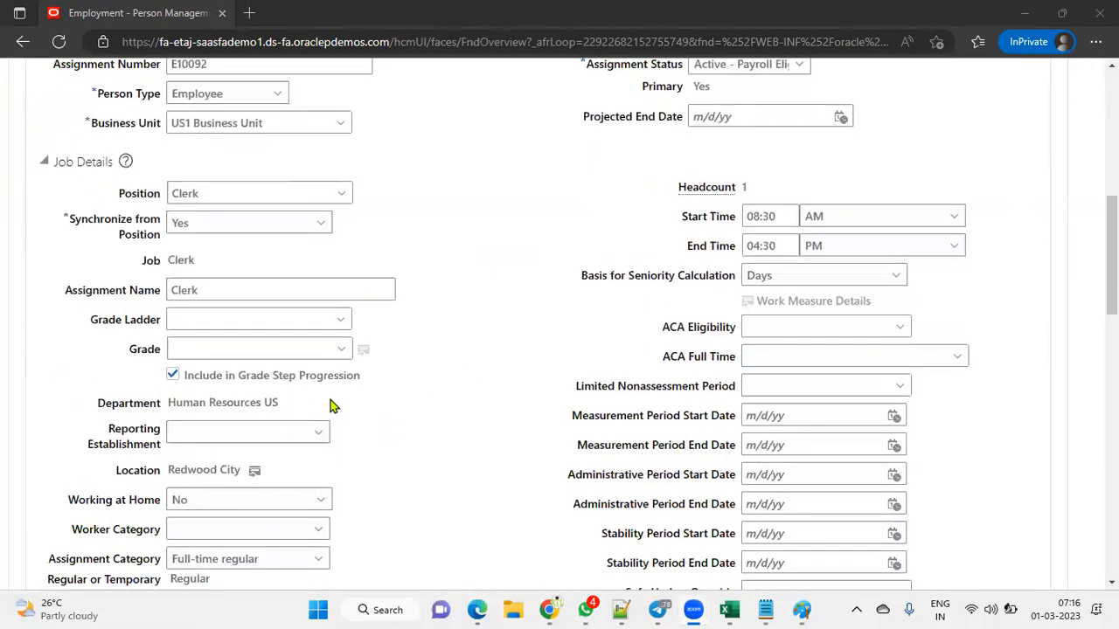
{"action": "scroll", "coordinate": [321, 455], "scroll_direction": "down", "scroll_amount": 1}
{"action": "scroll", "coordinate": [318, 472], "scroll_direction": "down", "scroll_amount": 3}
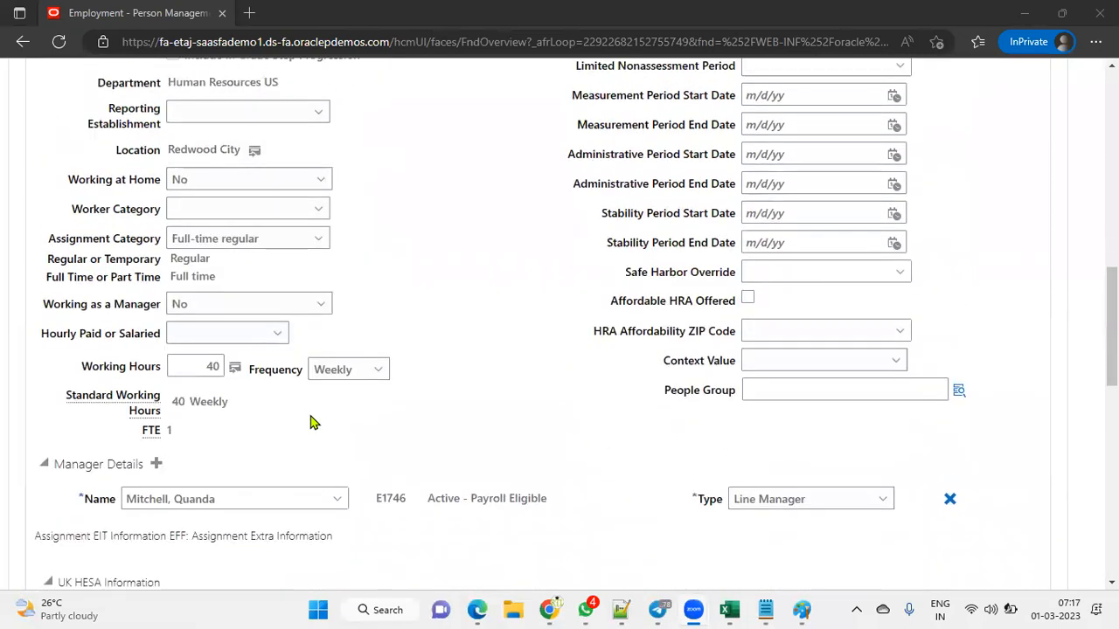
{"action": "left_click", "coordinate": [241, 500]}
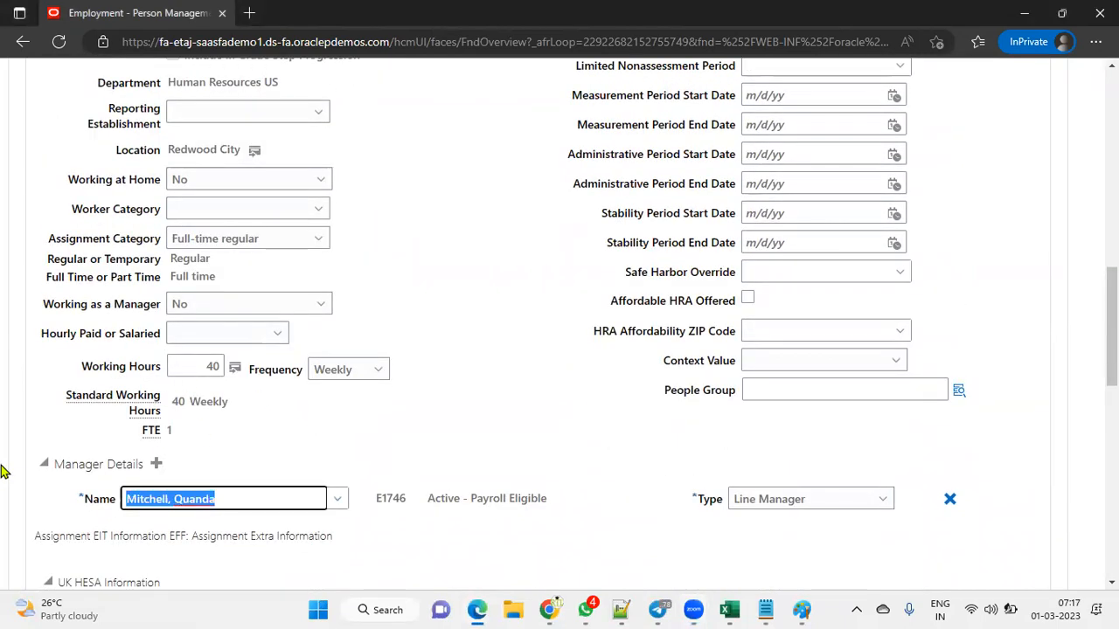
{"action": "type", "text": "kumar"}
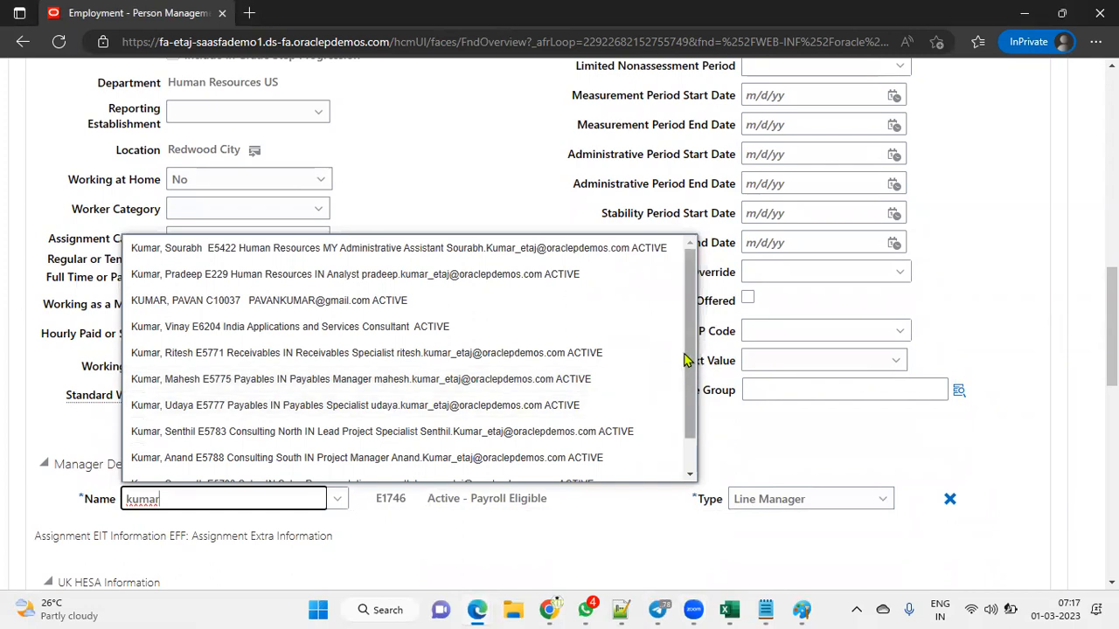
{"action": "left_click_drag", "start_coordinate": [690, 357], "coordinate": [692, 411]}
{"action": "left_click", "coordinate": [142, 475]}
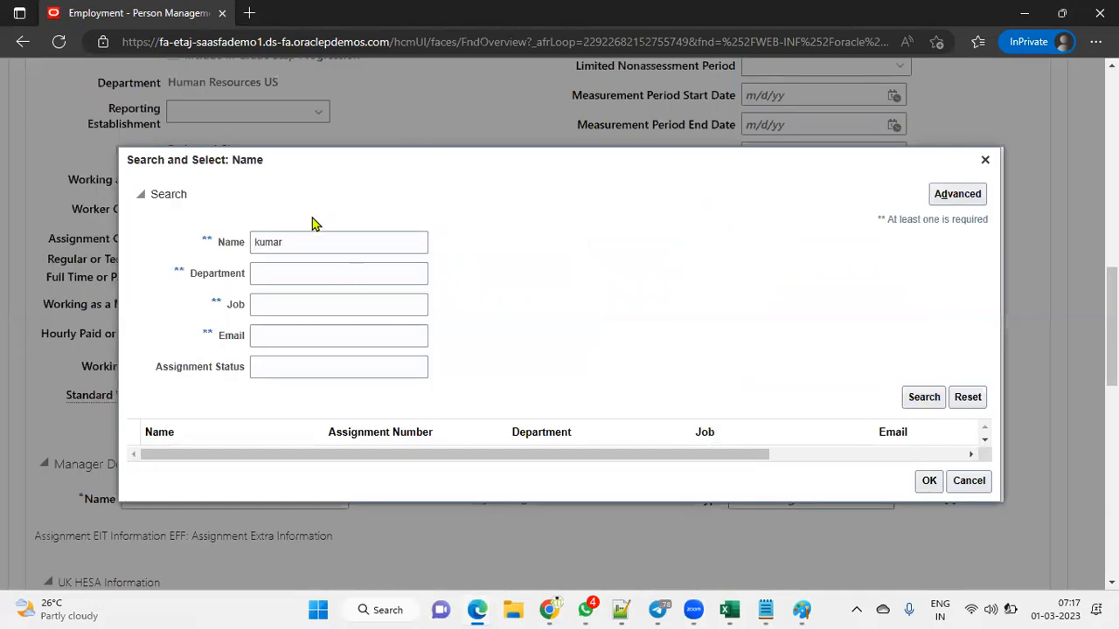
{"action": "left_click", "coordinate": [924, 401]}
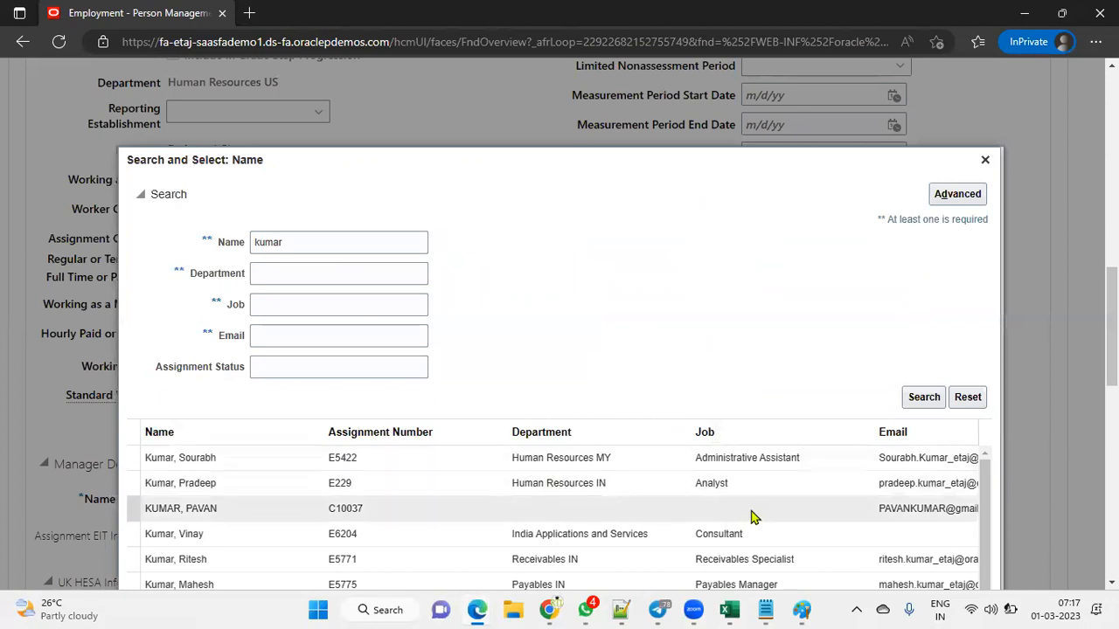
{"action": "scroll", "coordinate": [756, 515], "scroll_direction": "down", "scroll_amount": 3}
{"action": "scroll", "coordinate": [982, 519], "scroll_direction": "down", "scroll_amount": 3}
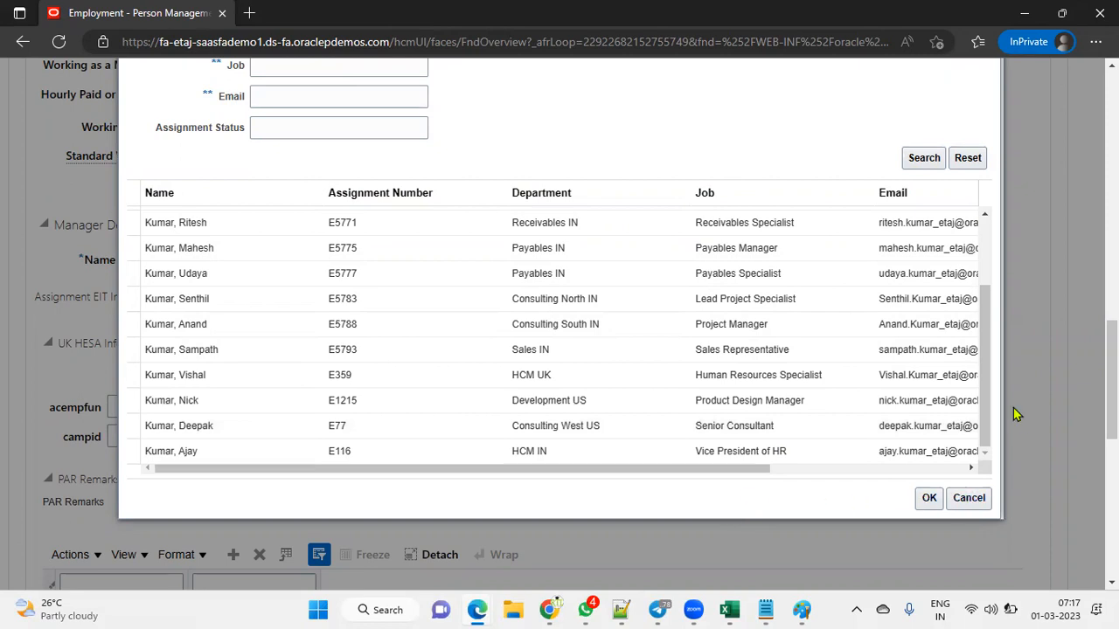
{"action": "left_click", "coordinate": [969, 498]}
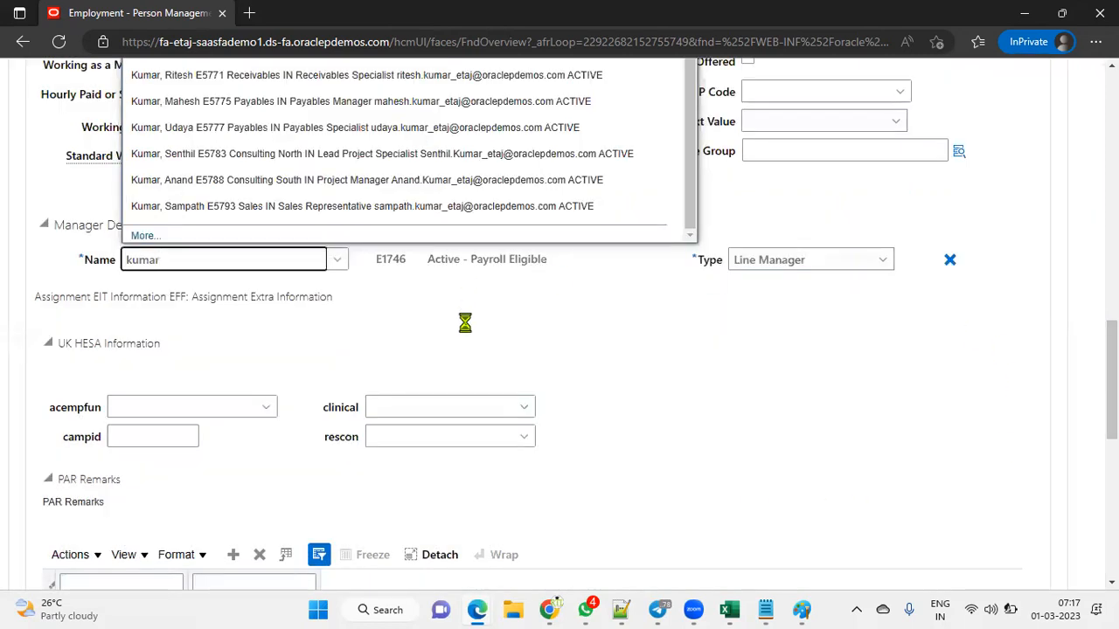
Step: Cancel the hire correction and confirm discarding the unsaved changes
{"action": "scroll", "coordinate": [522, 137], "scroll_direction": "up", "scroll_amount": 2}
{"action": "scroll", "coordinate": [832, 377], "scroll_direction": "up", "scroll_amount": 10}
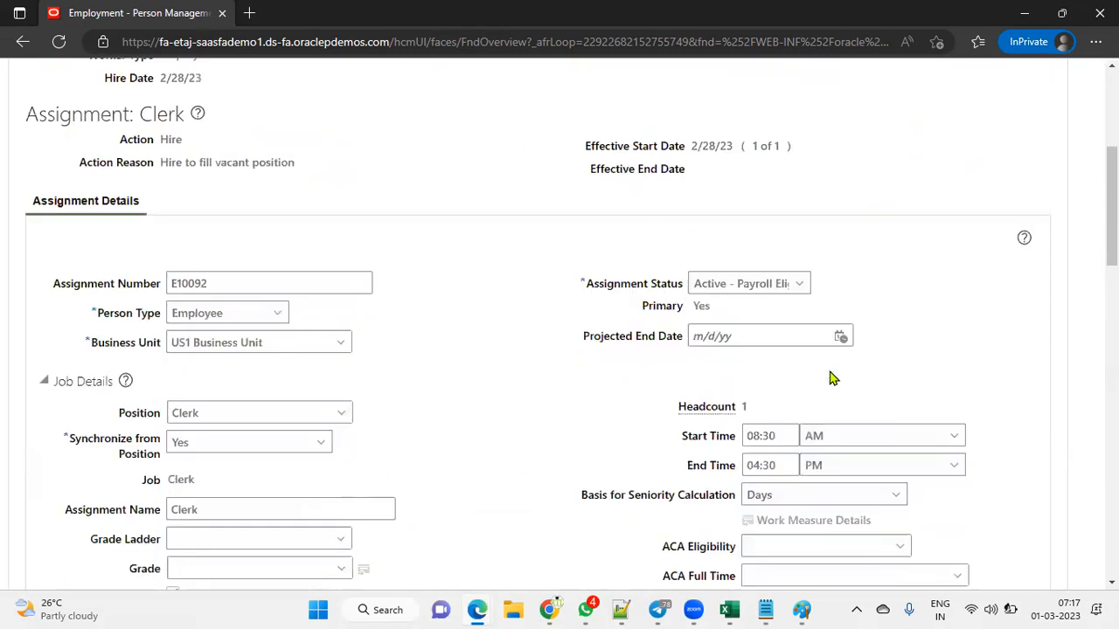
{"action": "left_click_drag", "start_coordinate": [161, 210], "coordinate": [262, 212]}
{"action": "left_click", "coordinate": [984, 125]}
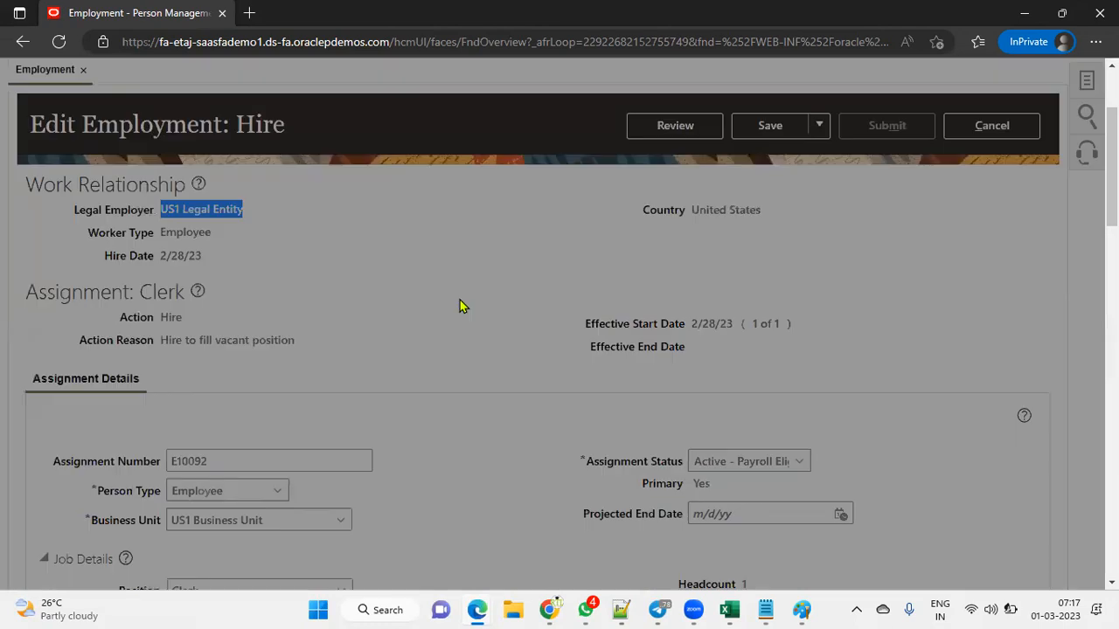
{"action": "left_click", "coordinate": [744, 346]}
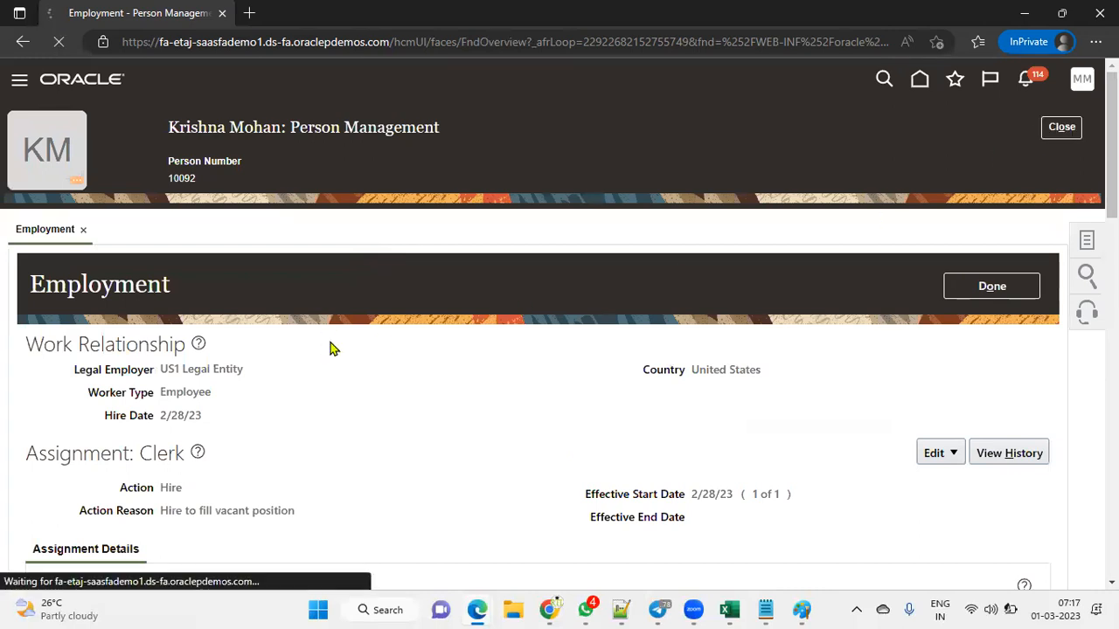
Step: Search people by surname and open the Human Resources US clerk's employment record
{"action": "left_click", "coordinate": [288, 300]}
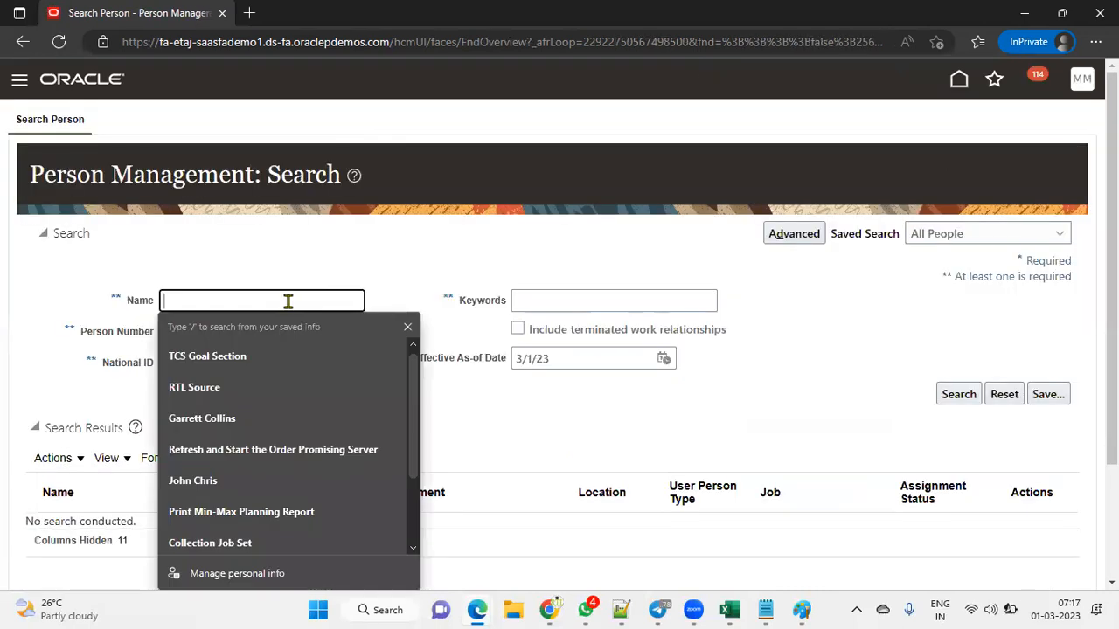
{"action": "type", "text": "RAMESH"}
{"action": "key", "text": "Return"}
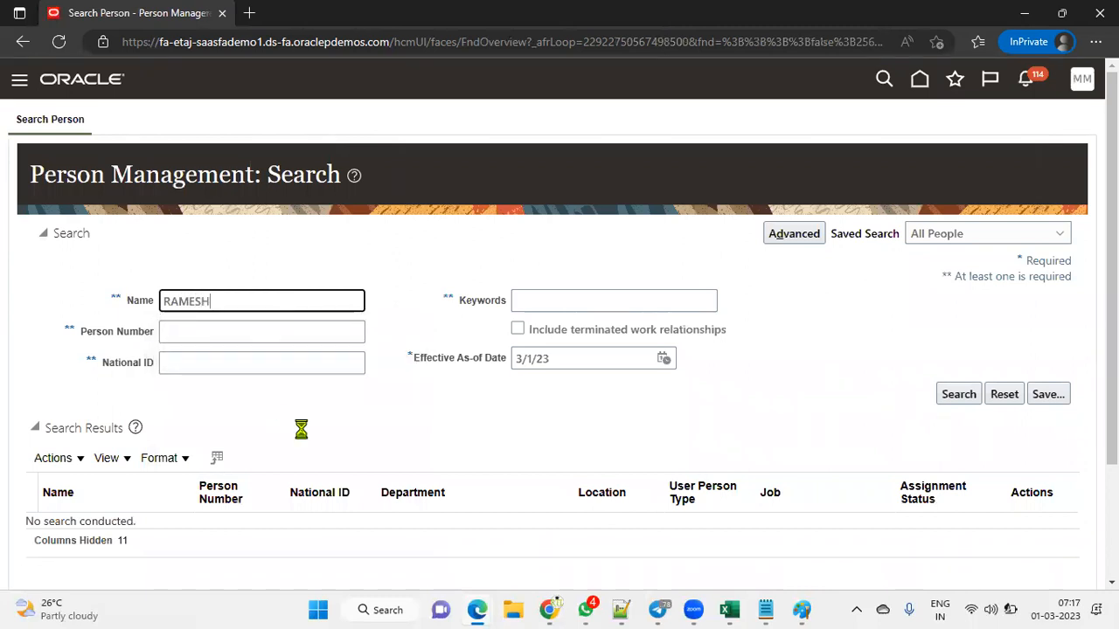
{"action": "scroll", "coordinate": [405, 441], "scroll_direction": "down", "scroll_amount": 2}
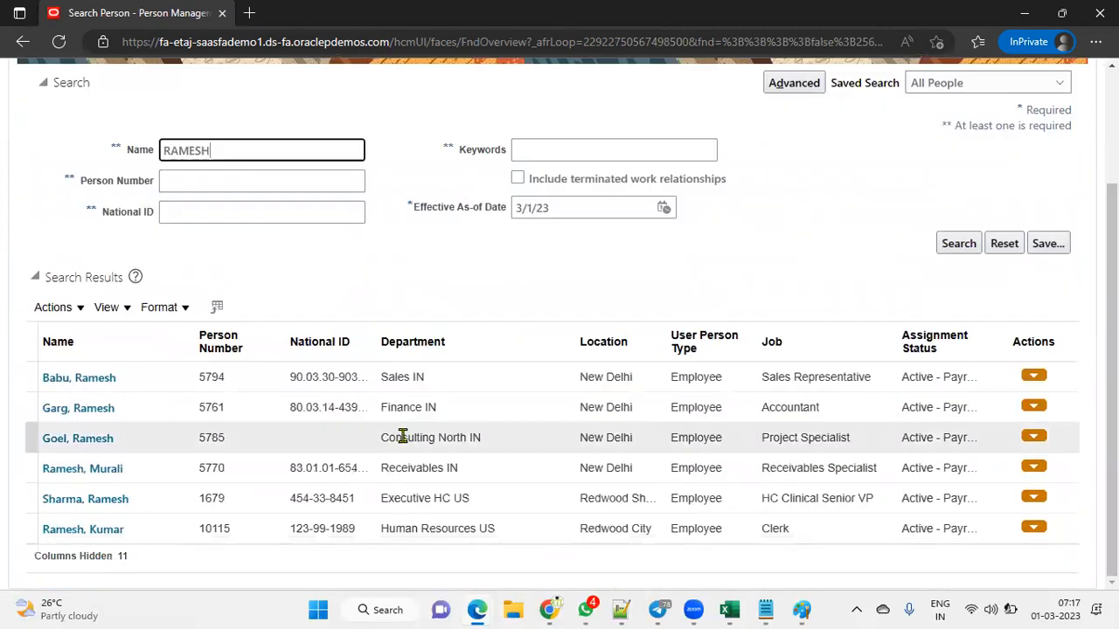
{"action": "left_click", "coordinate": [90, 535]}
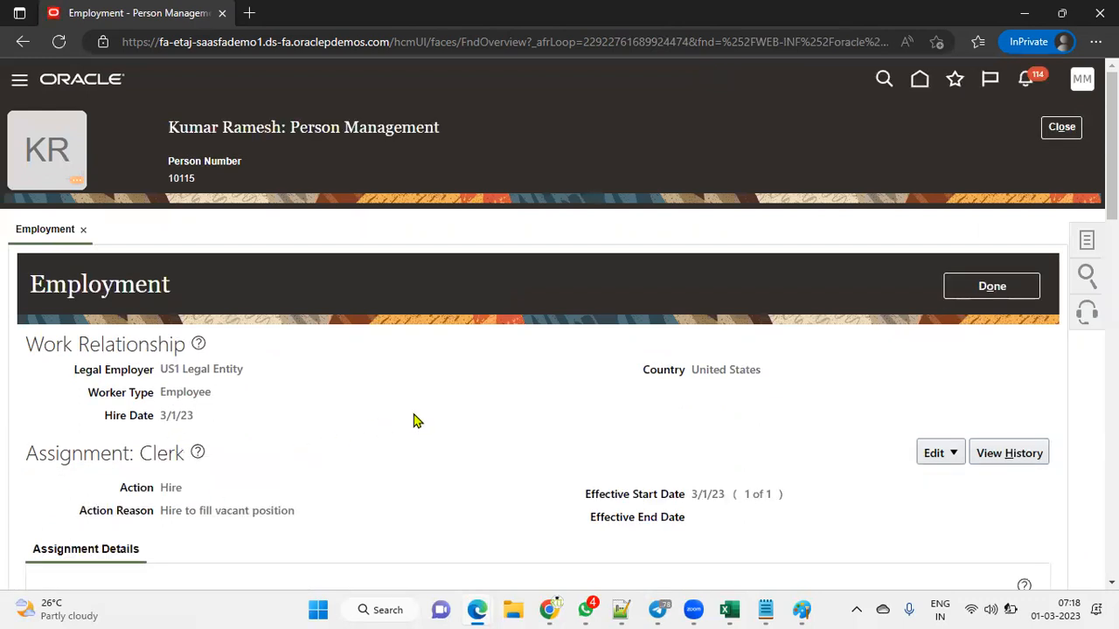
Step: Review the clerk's Working as a Manager value (Yes) and legal employer, then return to search
{"action": "scroll", "coordinate": [415, 421], "scroll_direction": "down", "scroll_amount": 10}
{"action": "double_click", "coordinate": [176, 376]}
{"action": "scroll", "coordinate": [597, 442], "scroll_direction": "up", "scroll_amount": 10}
{"action": "left_click_drag", "start_coordinate": [157, 371], "coordinate": [352, 365]}
{"action": "left_click", "coordinate": [662, 255]}
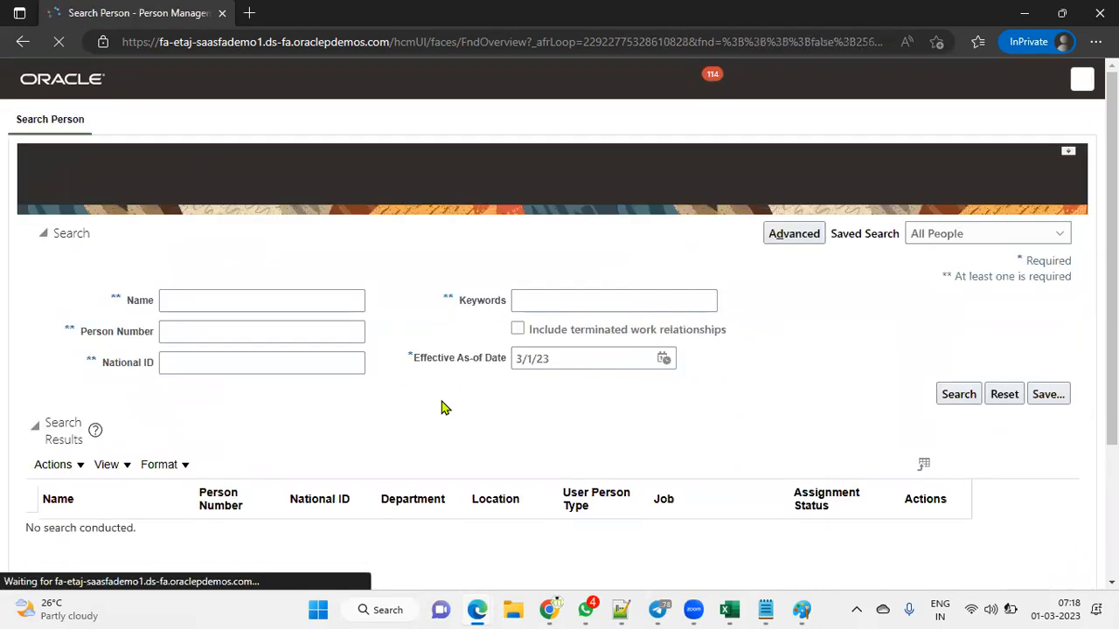
Step: Search by the employee's first name and open the Perth Human Resources Administrator's record
{"action": "left_click", "coordinate": [207, 307]}
{"action": "type", "text": "krish"}
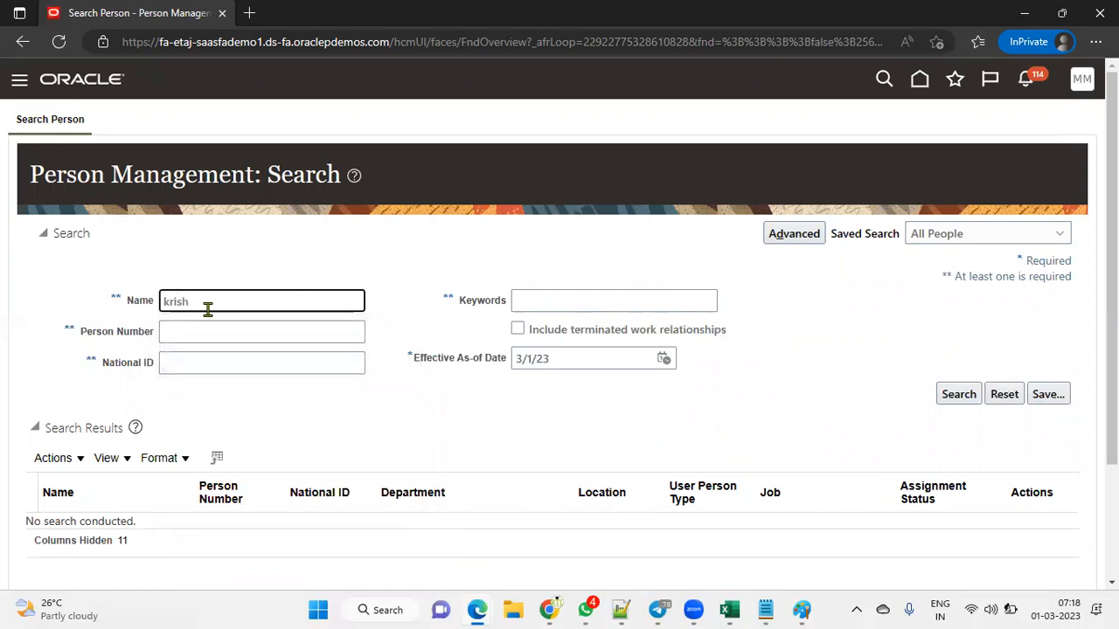
{"action": "key", "text": "BackSpace"}
{"action": "key", "text": "BackSpace"}
{"action": "type", "text": "john"}
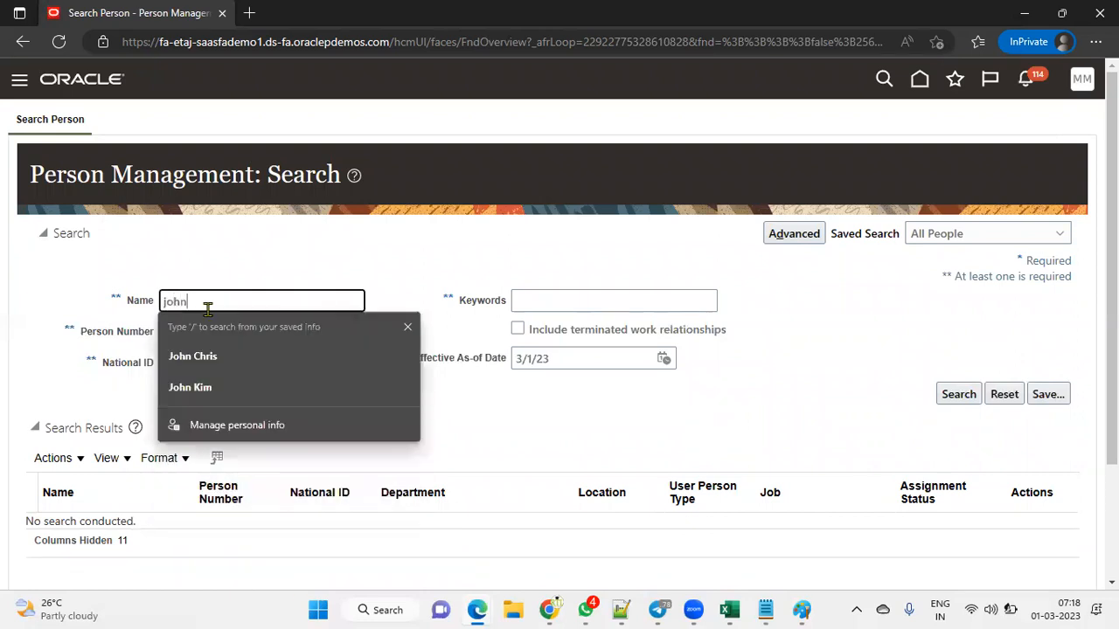
{"action": "key", "text": "Return"}
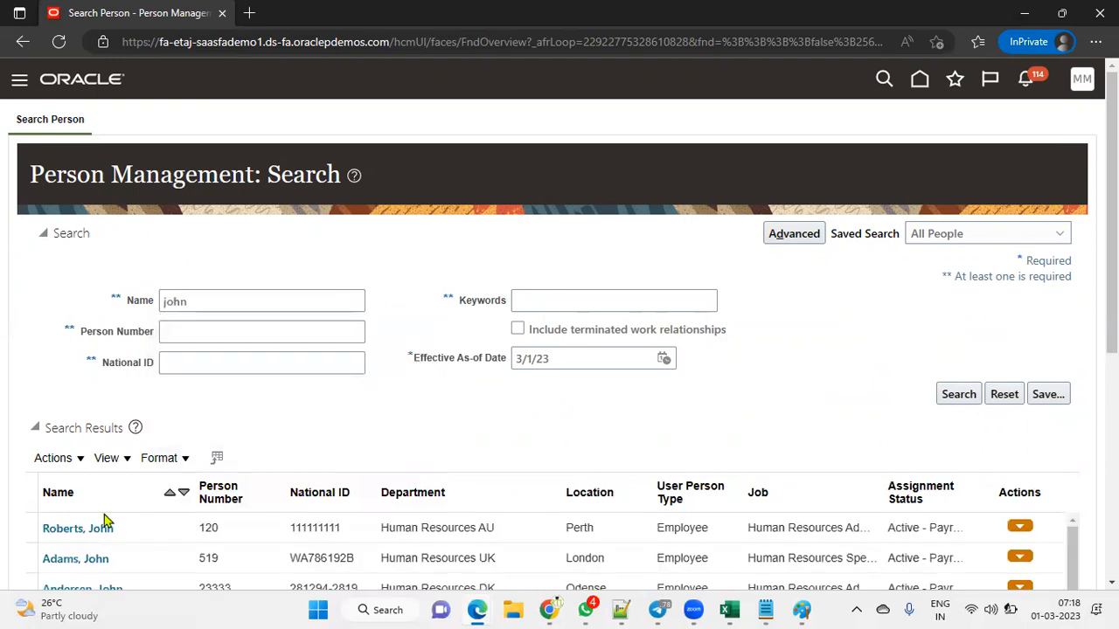
{"action": "left_click", "coordinate": [78, 529]}
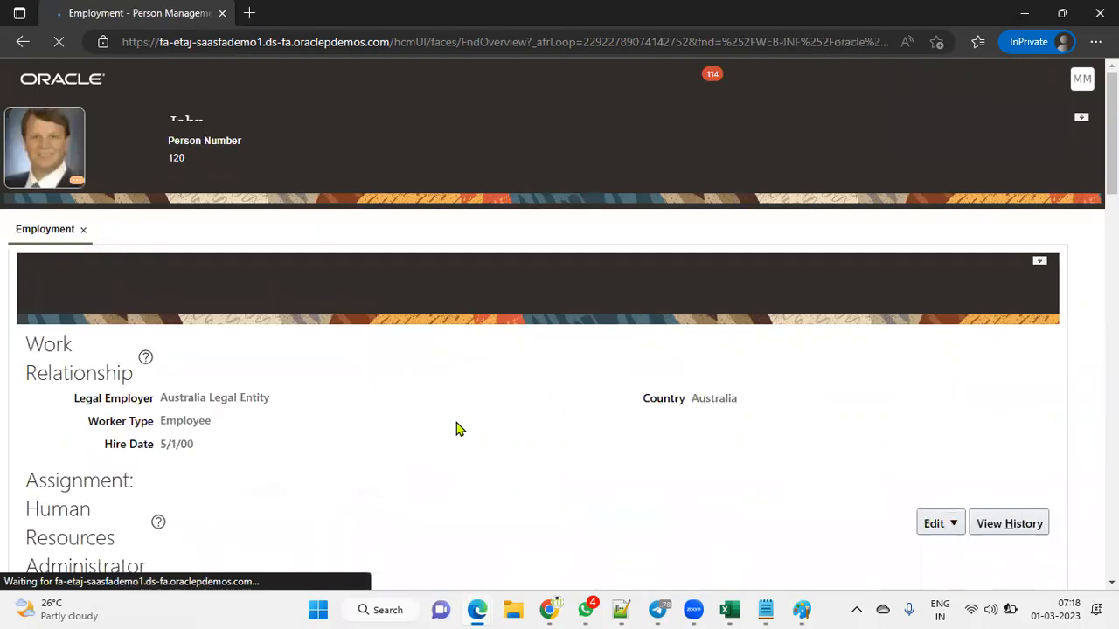
Step: Start an employment update with action Assignment Change and reason Reorganization, effective 3/1/23
{"action": "left_click", "coordinate": [947, 453]}
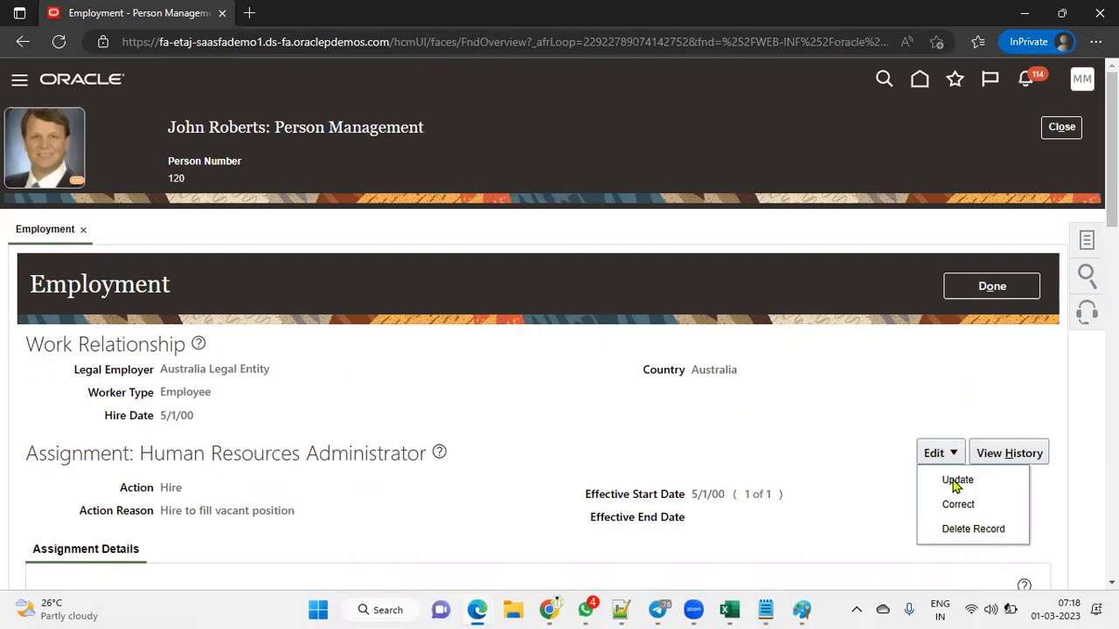
{"action": "left_click", "coordinate": [956, 481]}
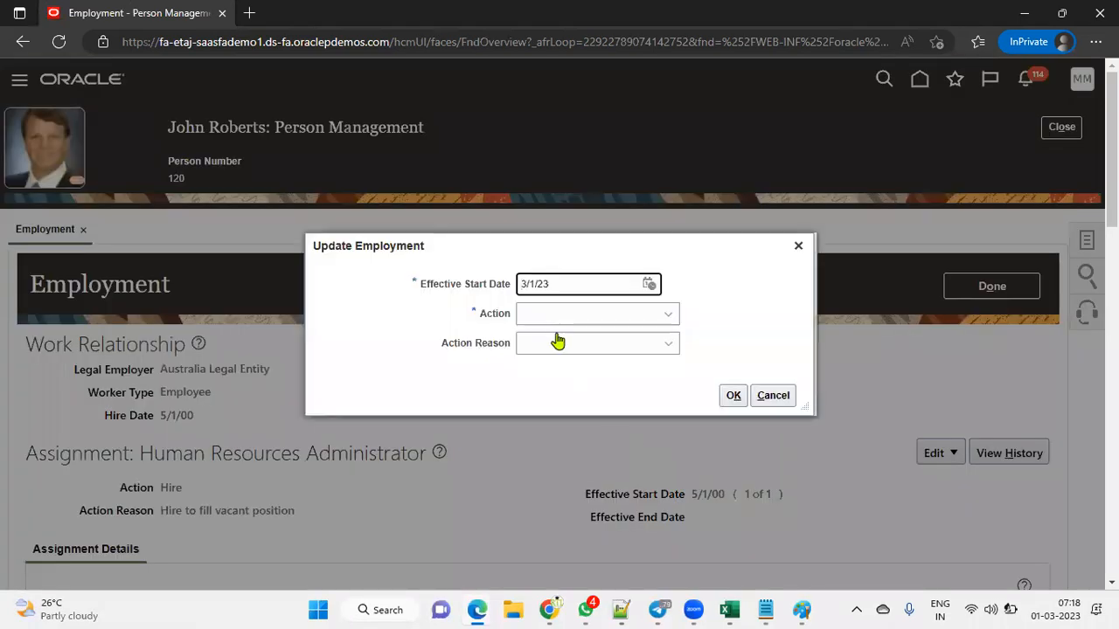
{"action": "left_click", "coordinate": [647, 316]}
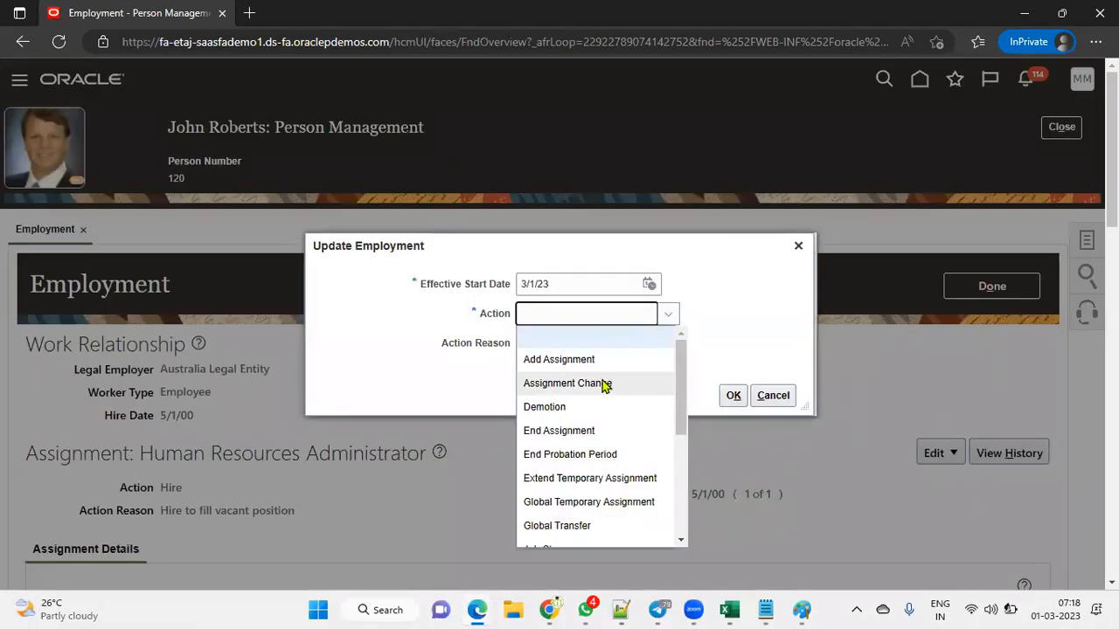
{"action": "left_click", "coordinate": [601, 383]}
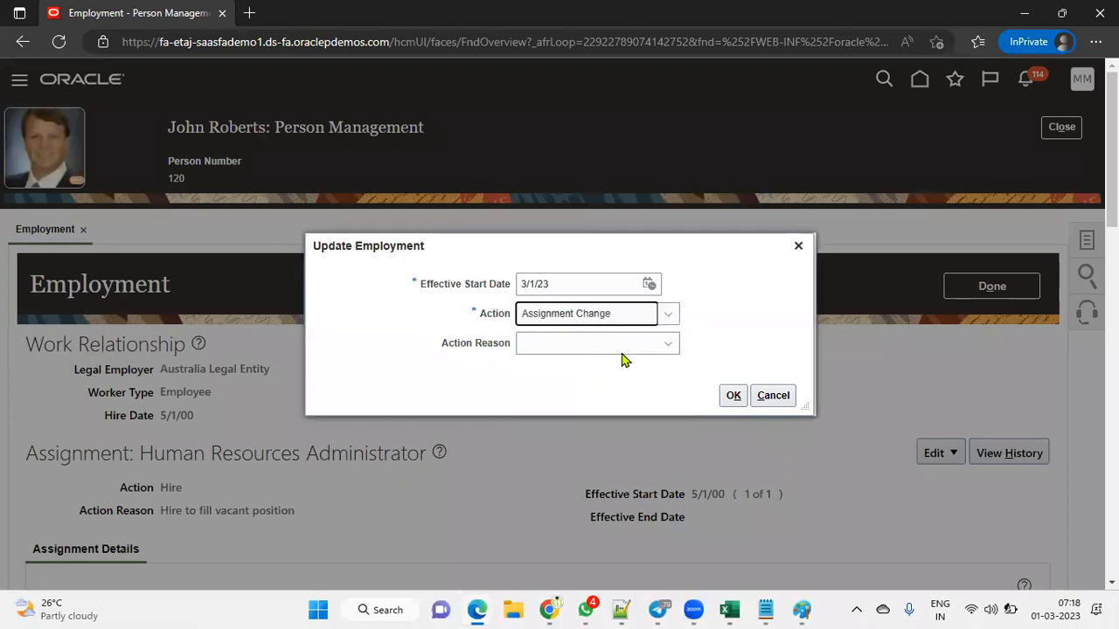
{"action": "left_click", "coordinate": [623, 347]}
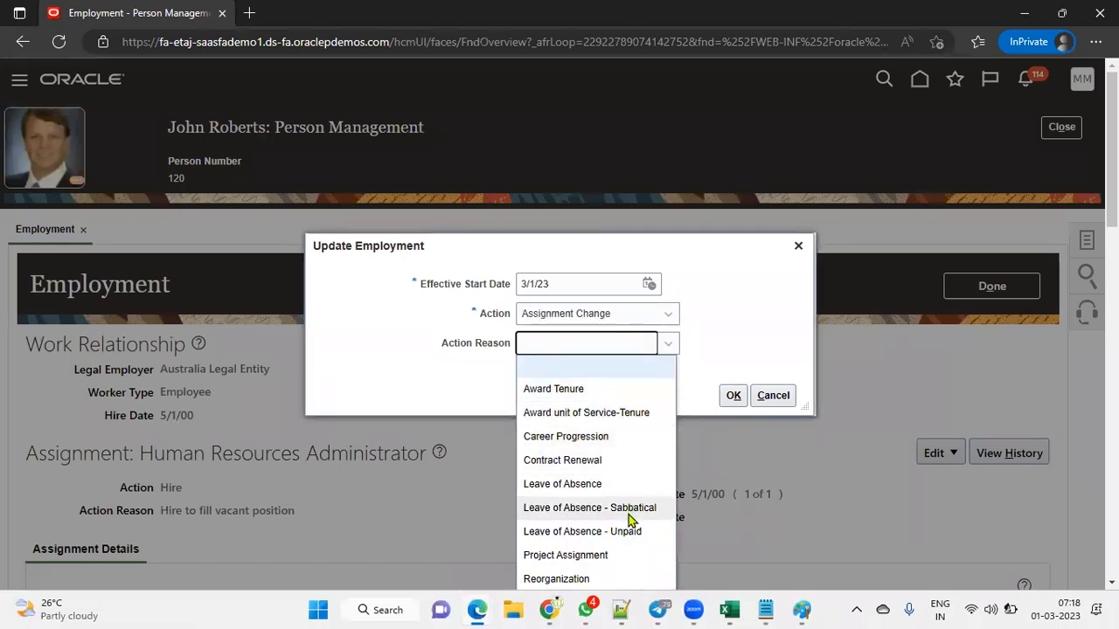
{"action": "scroll", "coordinate": [616, 568], "scroll_direction": "down", "scroll_amount": 2}
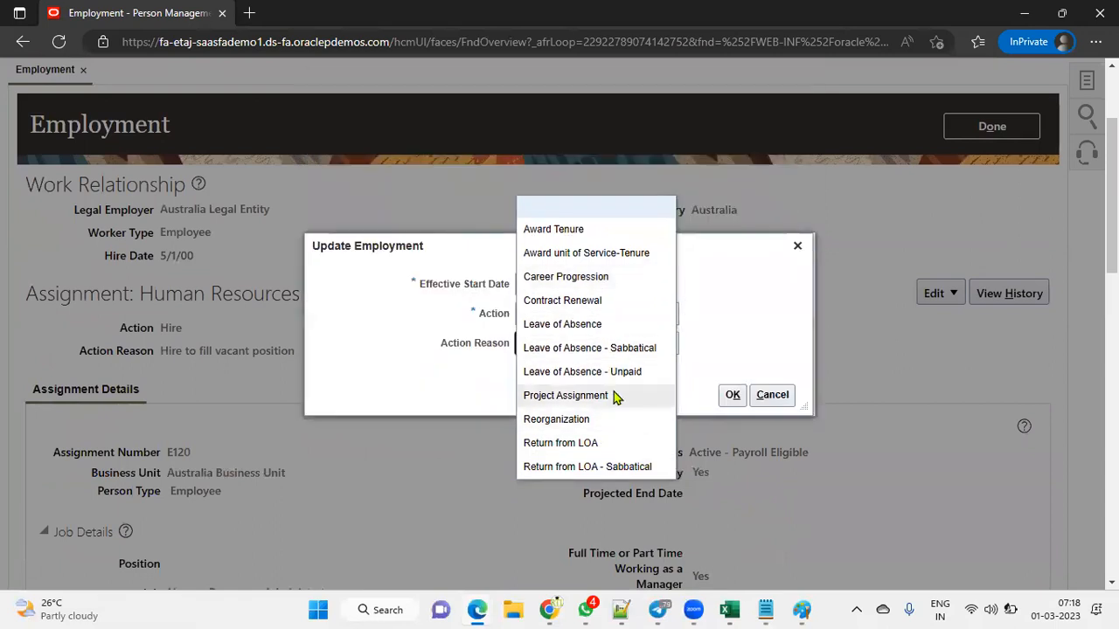
{"action": "left_click", "coordinate": [602, 419]}
{"action": "left_click", "coordinate": [733, 397]}
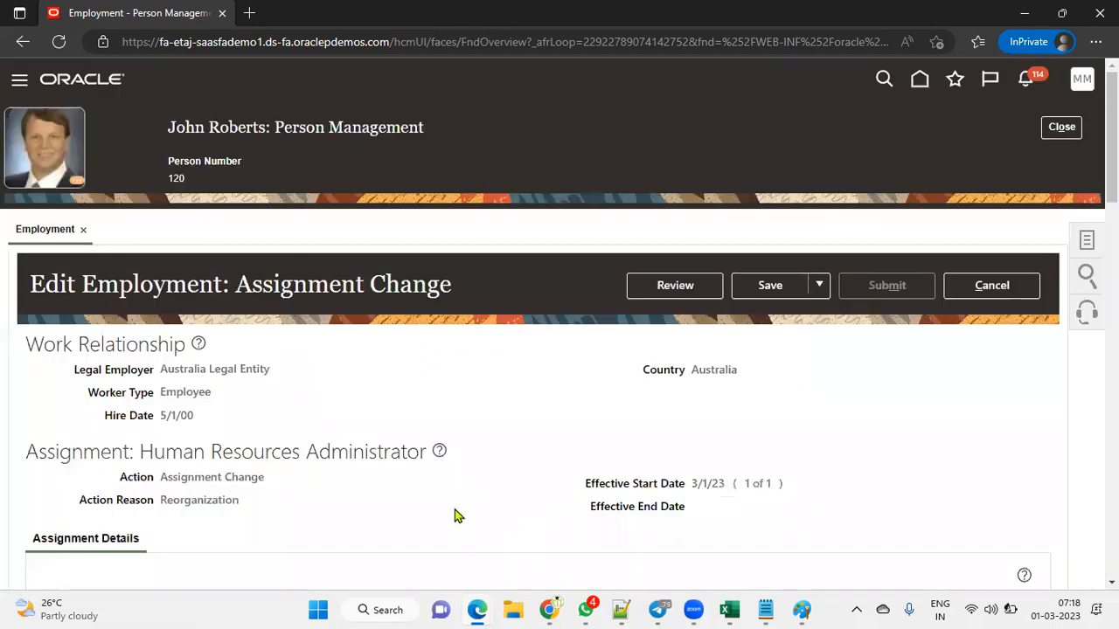
Step: Add a Manager Details row naming the Human Resources US clerk with type Line Manager
{"action": "scroll", "coordinate": [440, 495], "scroll_direction": "down", "scroll_amount": 6}
{"action": "scroll", "coordinate": [432, 488], "scroll_direction": "down", "scroll_amount": 3}
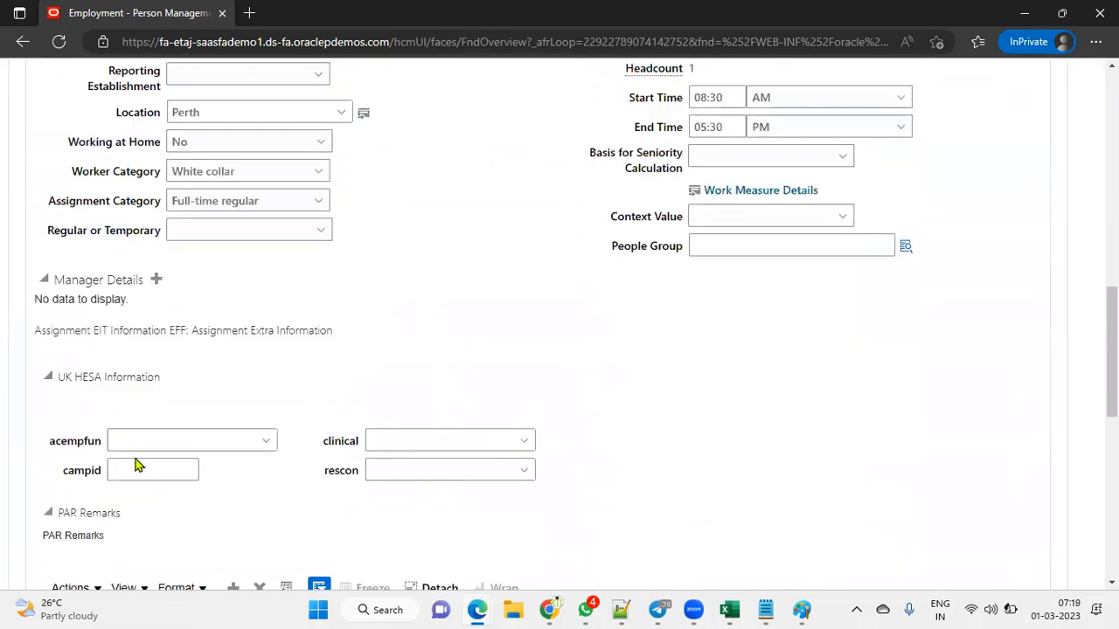
{"action": "left_click", "coordinate": [156, 280]}
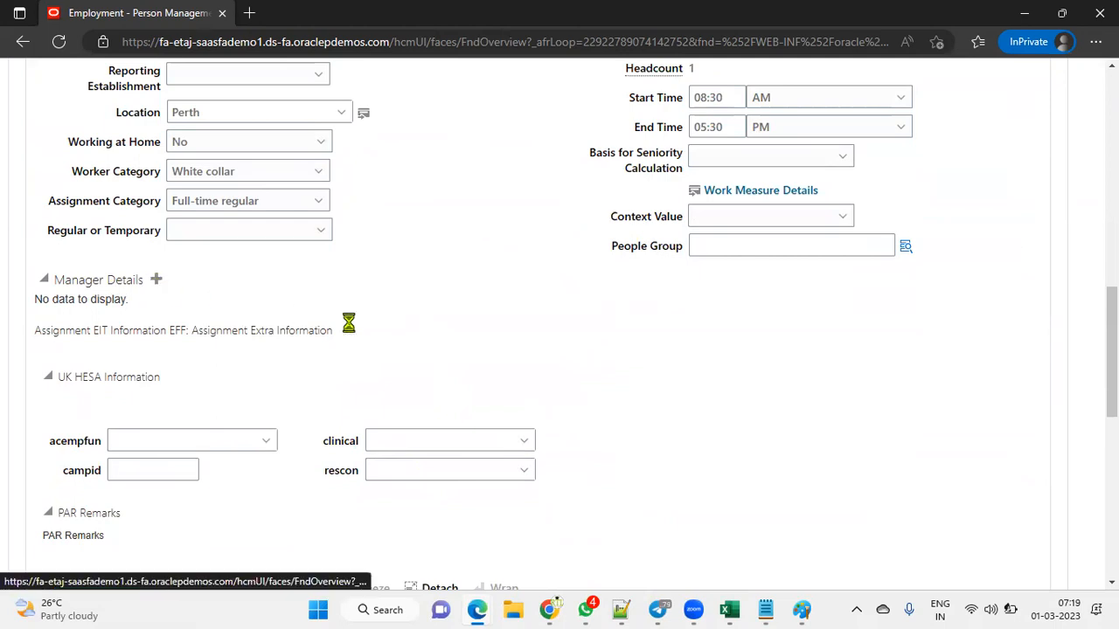
{"action": "left_click", "coordinate": [239, 311]}
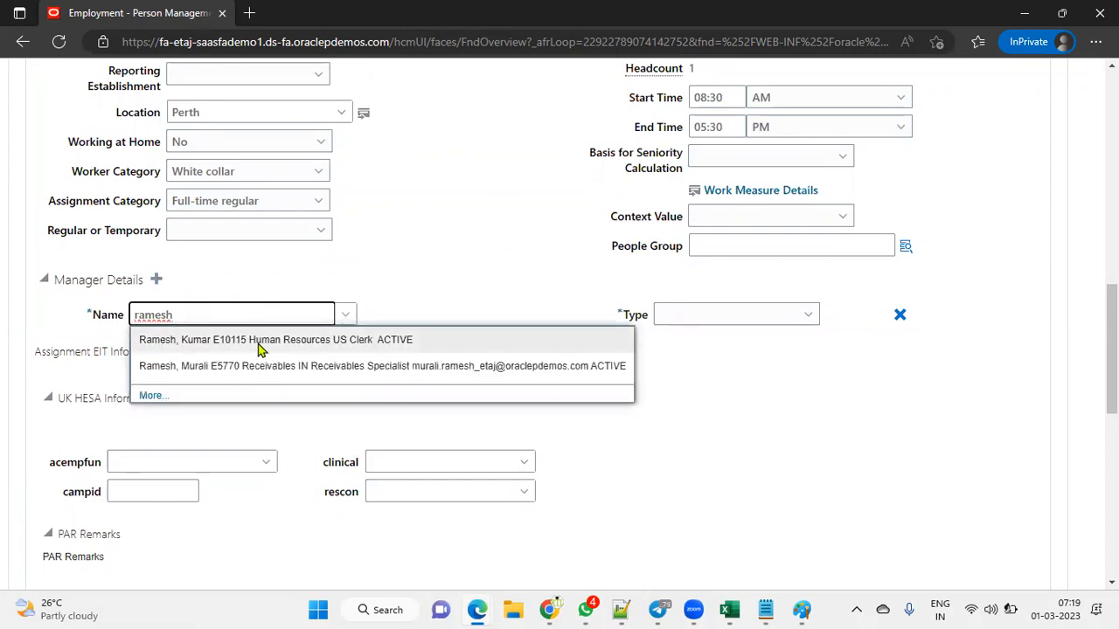
{"action": "left_click", "coordinate": [379, 342]}
{"action": "left_click", "coordinate": [754, 318]}
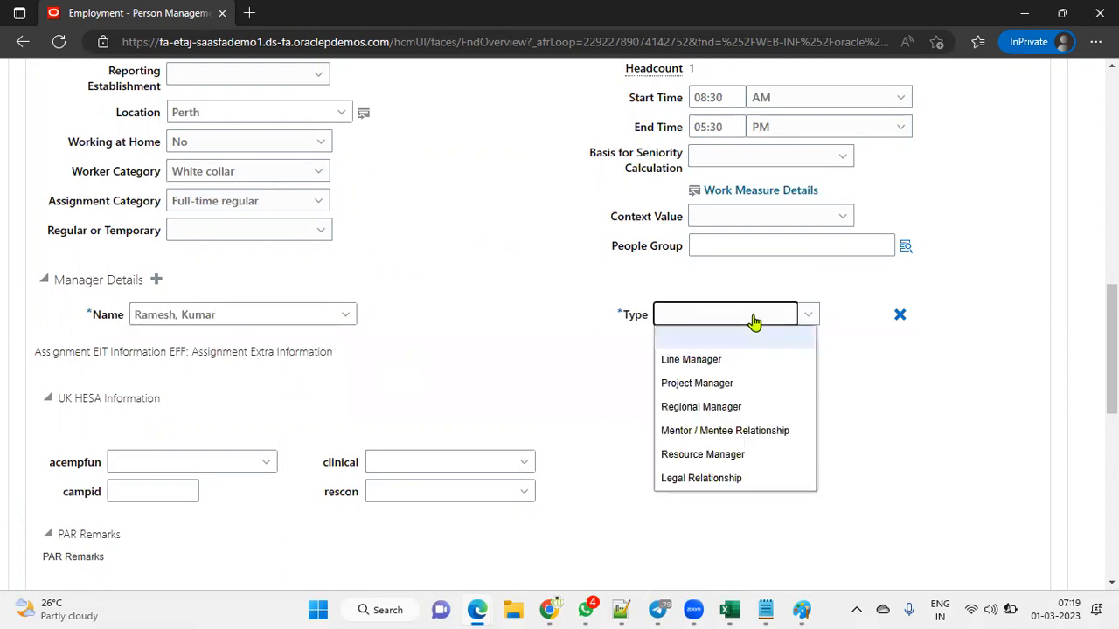
{"action": "left_click", "coordinate": [726, 359]}
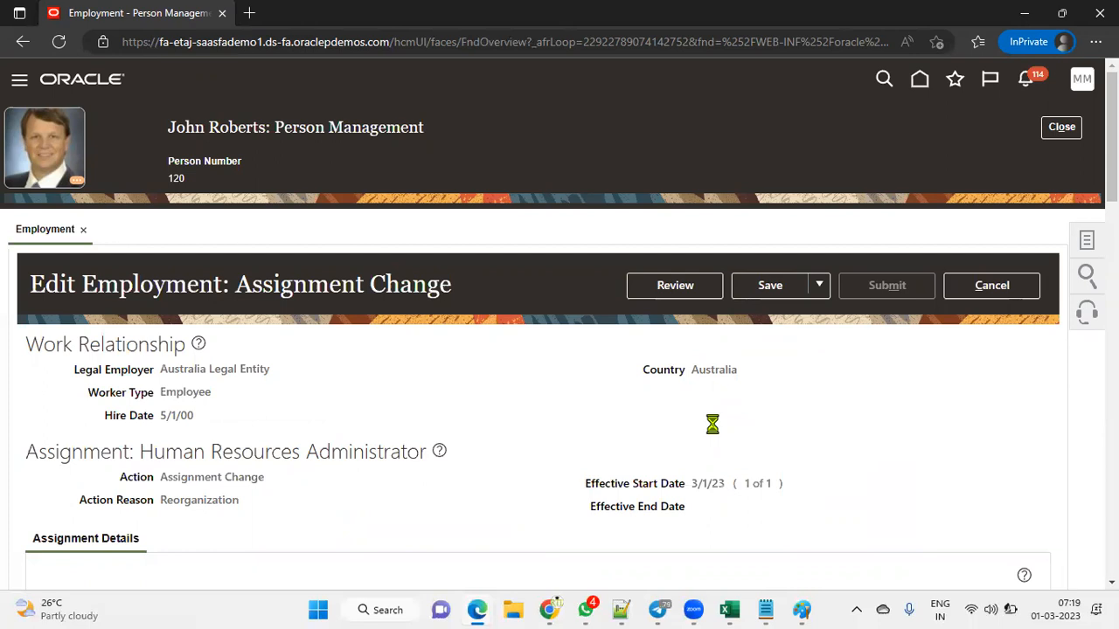
Step: Submit the assignment change and confirm Yes on the warning
{"action": "left_click", "coordinate": [886, 287]}
{"action": "left_click", "coordinate": [672, 346]}
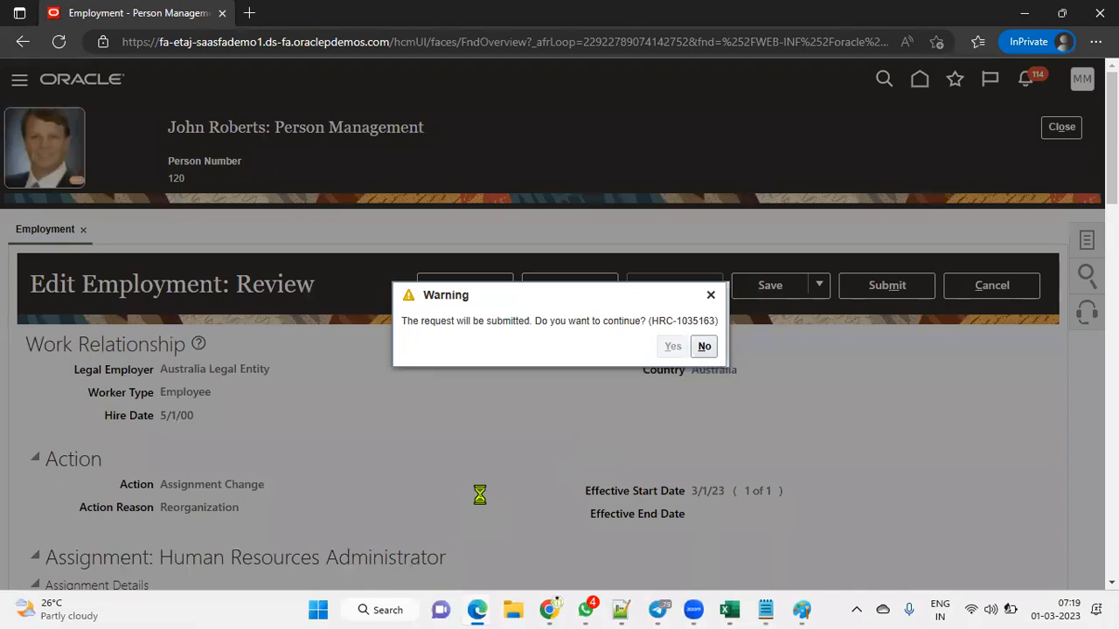
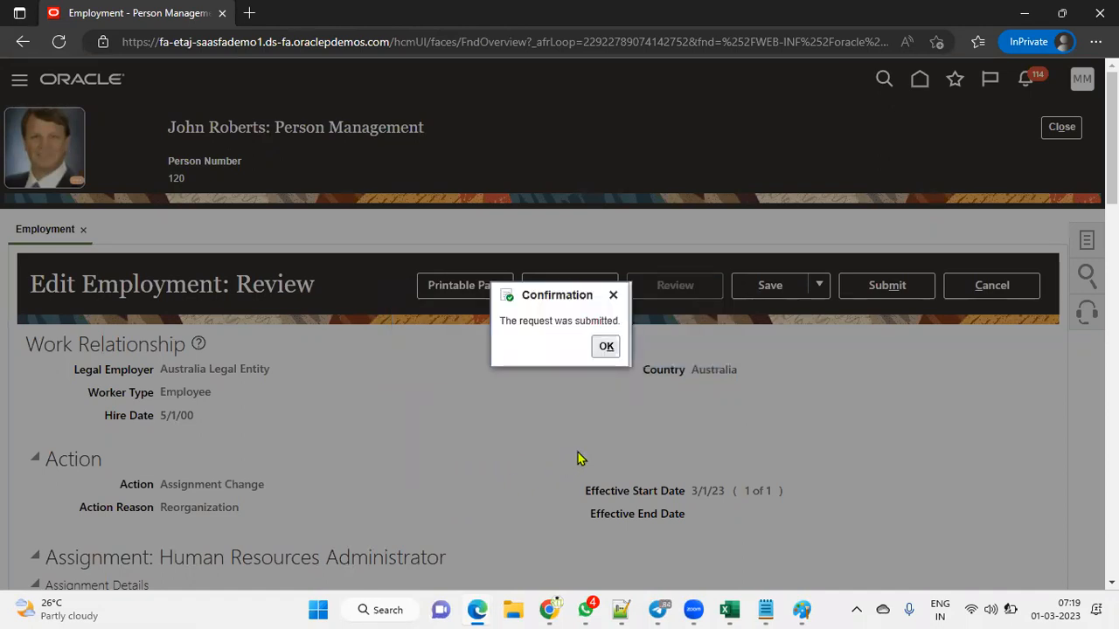
Step: Acknowledge the submitted Reorganization change and finish with the worker's Employment page
{"action": "left_click", "coordinate": [607, 347]}
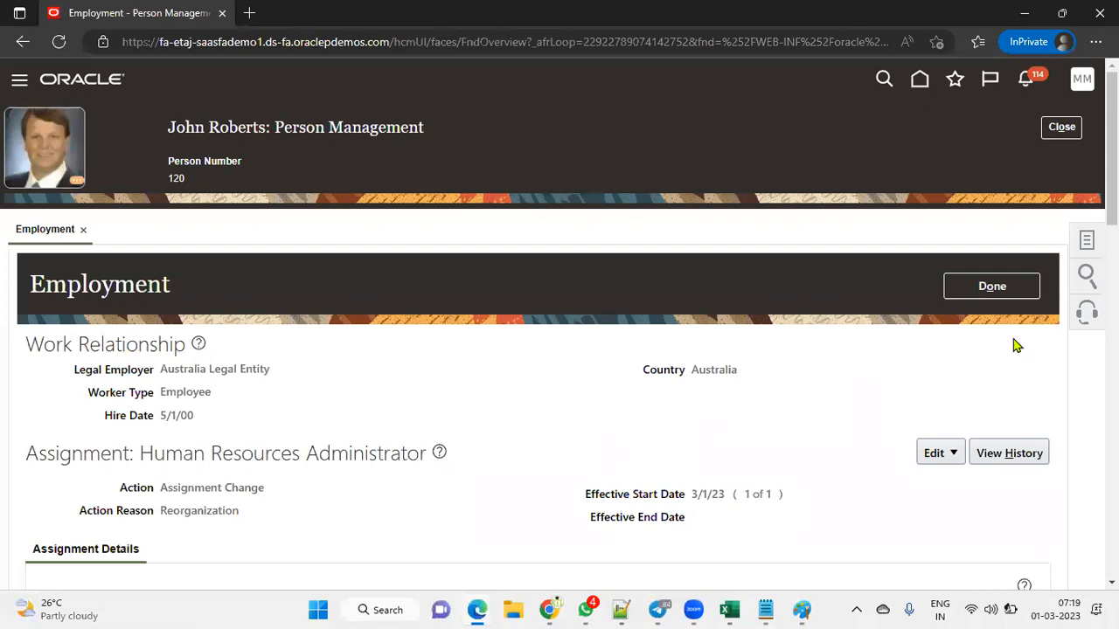
{"action": "left_click", "coordinate": [1000, 298]}
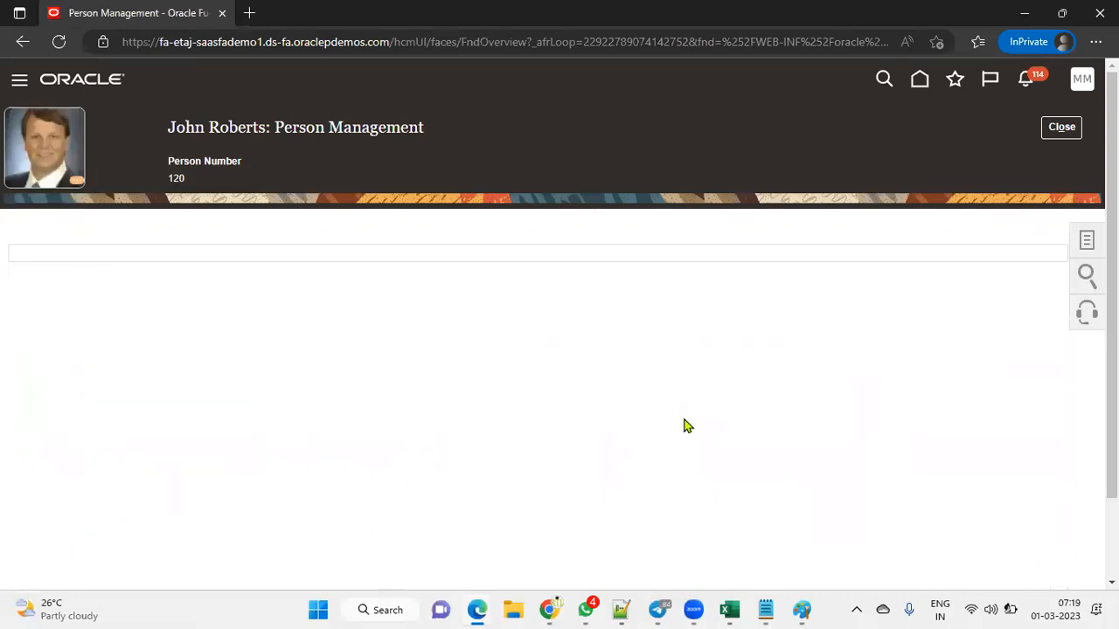
Step: Close the previous worker, then search by name and open the newly hired worker's Employment page
{"action": "left_click", "coordinate": [1052, 128]}
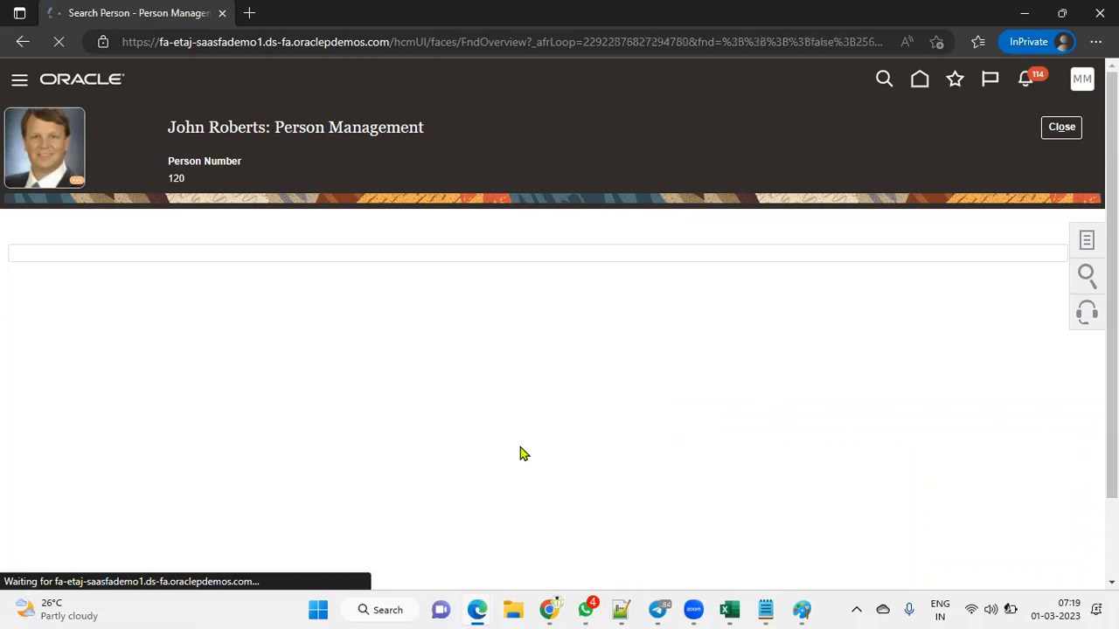
{"action": "left_click", "coordinate": [288, 300]}
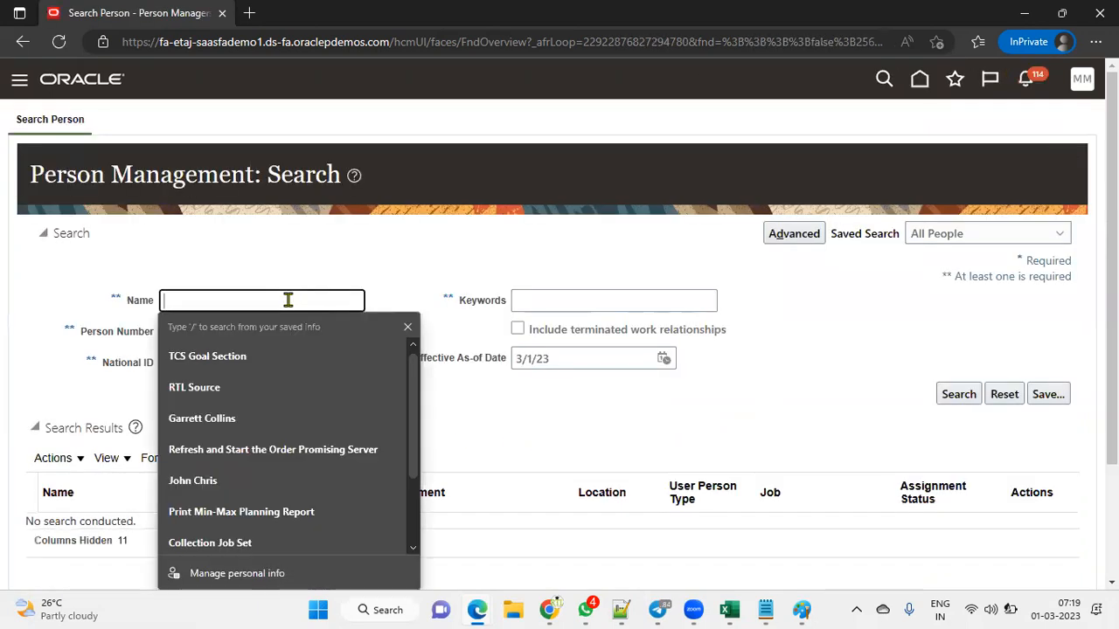
{"action": "type", "text": "krishna"}
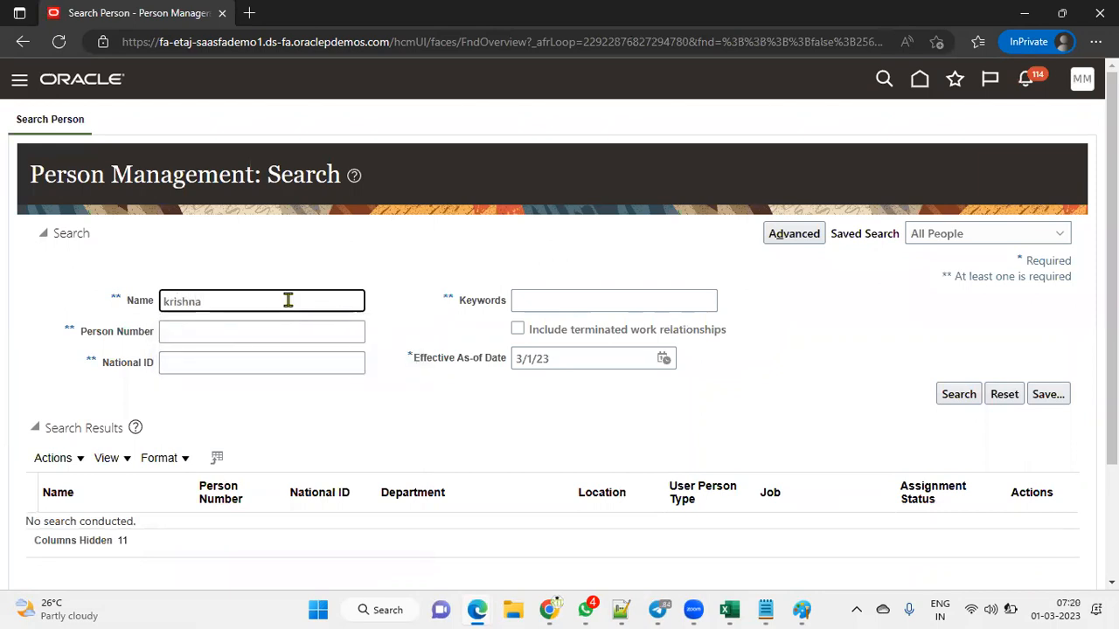
{"action": "key", "text": "Return"}
{"action": "scroll", "coordinate": [412, 475], "scroll_direction": "down", "scroll_amount": 2}
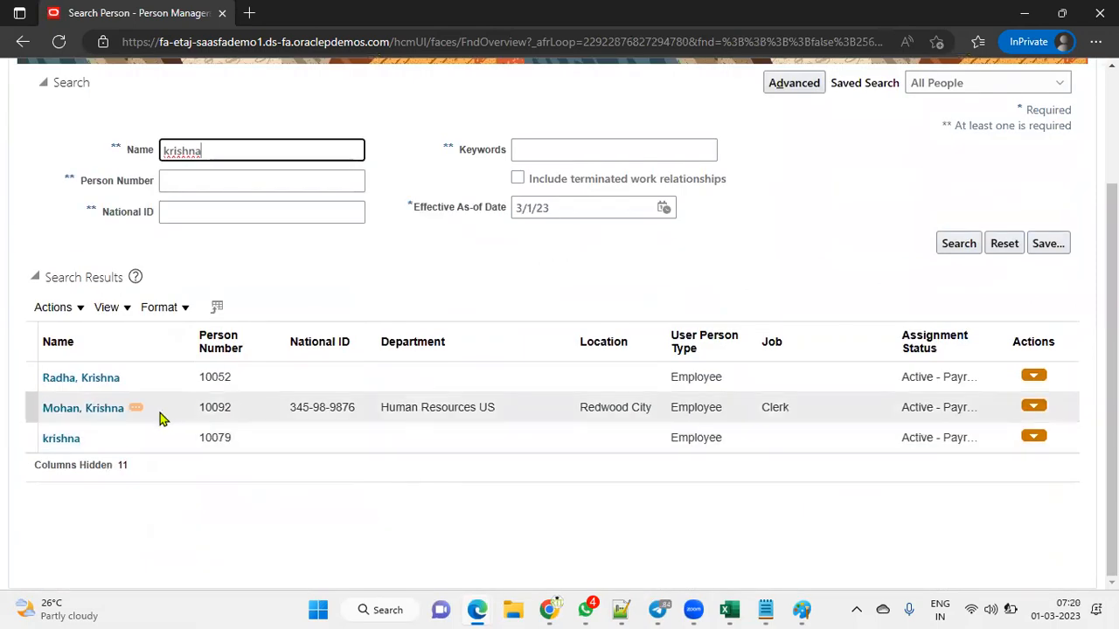
{"action": "left_click", "coordinate": [63, 438]}
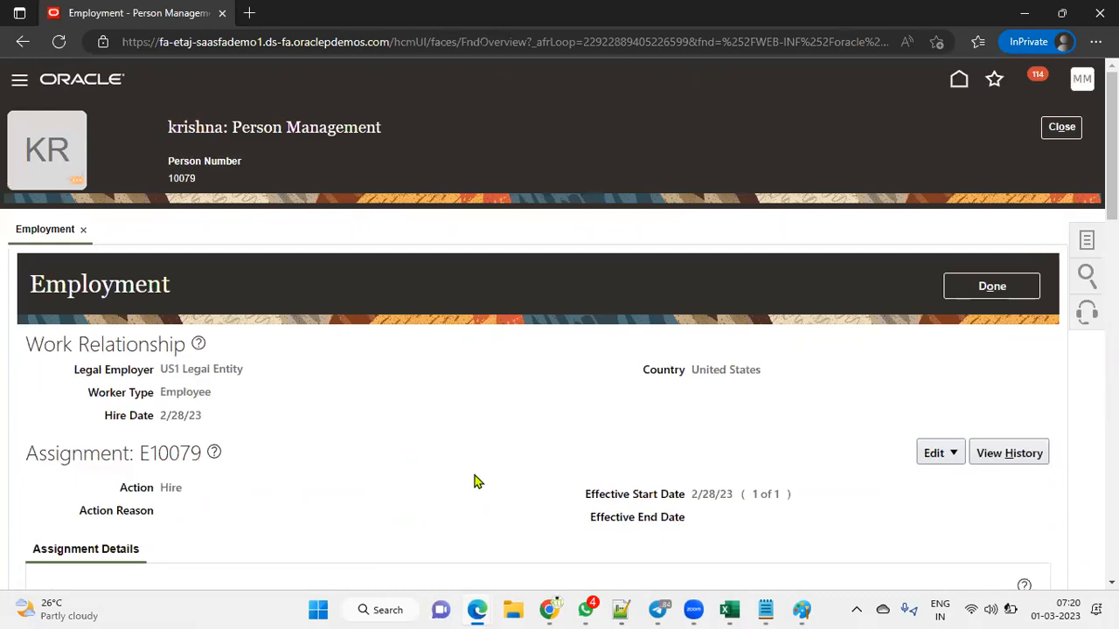
{"action": "scroll", "coordinate": [477, 479], "scroll_direction": "down", "scroll_amount": 10}
{"action": "scroll", "coordinate": [475, 475], "scroll_direction": "up", "scroll_amount": 10}
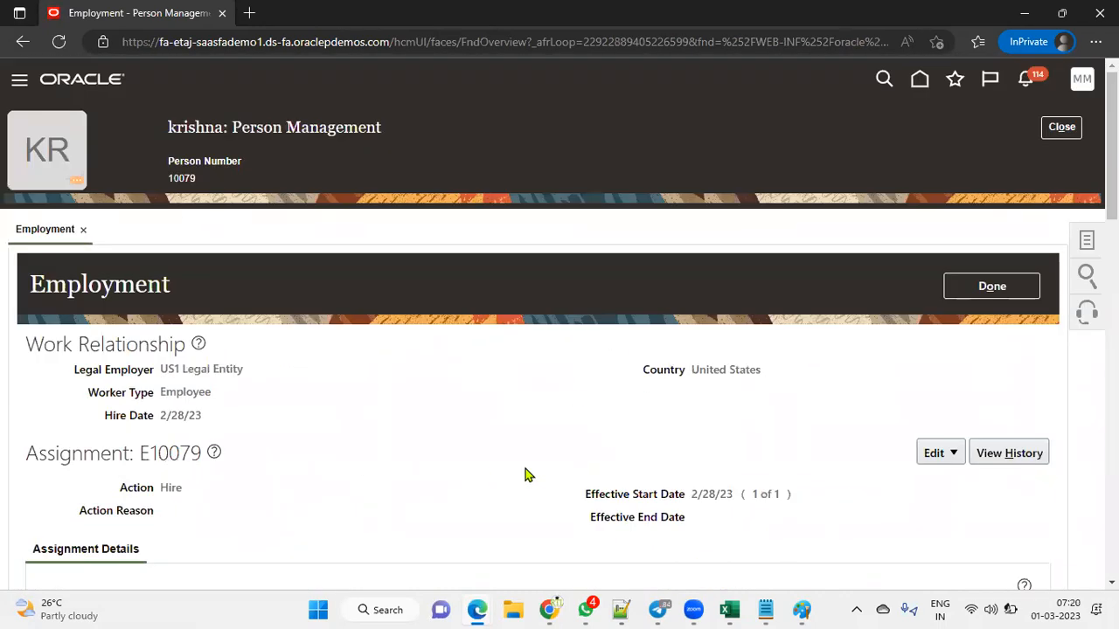
Step: Start an Assignment Change update on the new worker's assignment, effective 3/1/23
{"action": "left_click", "coordinate": [923, 453]}
{"action": "left_click", "coordinate": [961, 480]}
{"action": "left_click", "coordinate": [624, 315]}
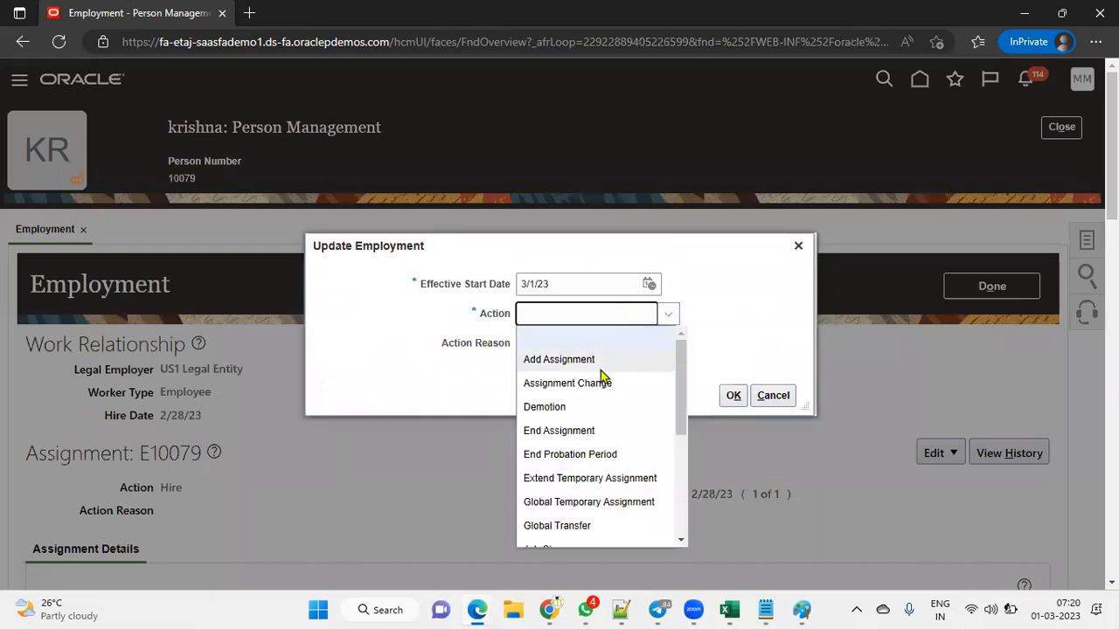
{"action": "left_click", "coordinate": [600, 382]}
{"action": "left_click", "coordinate": [734, 396]}
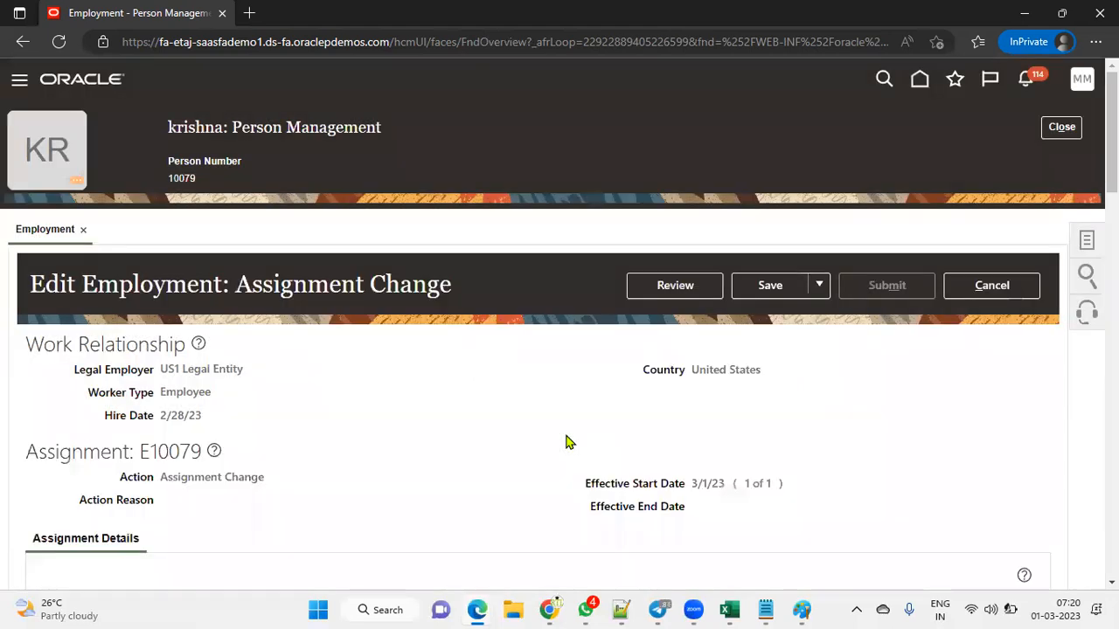
Step: Add a Manager Details row with the Human Resources clerk as Line Manager
{"action": "scroll", "coordinate": [524, 437], "scroll_direction": "down", "scroll_amount": 1}
{"action": "scroll", "coordinate": [454, 440], "scroll_direction": "down", "scroll_amount": 5}
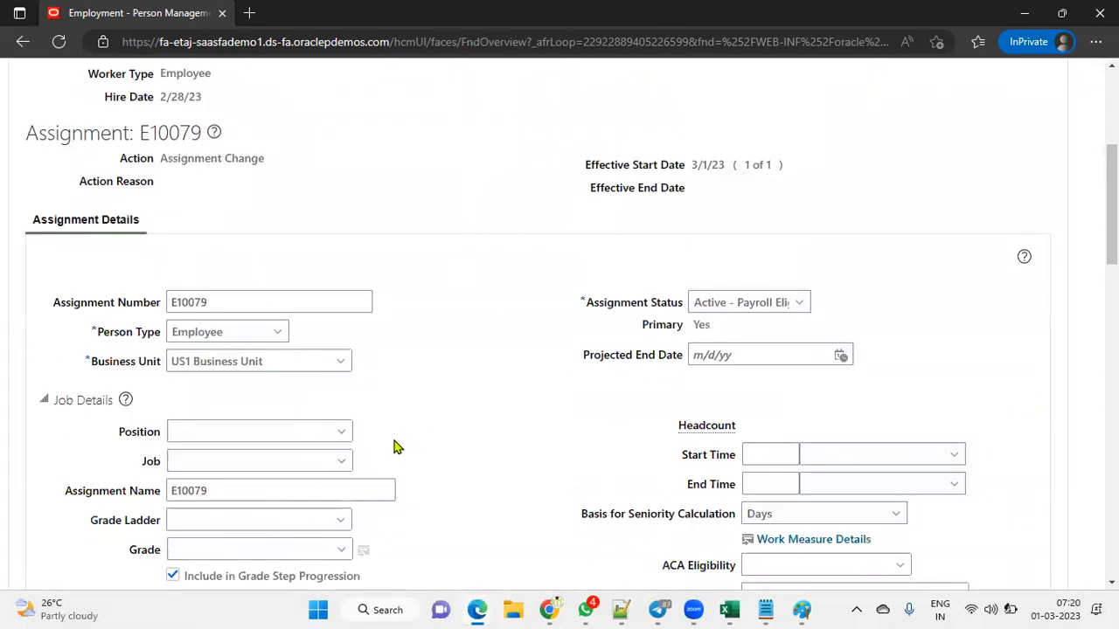
{"action": "scroll", "coordinate": [390, 443], "scroll_direction": "down", "scroll_amount": 5}
{"action": "left_click", "coordinate": [155, 289]}
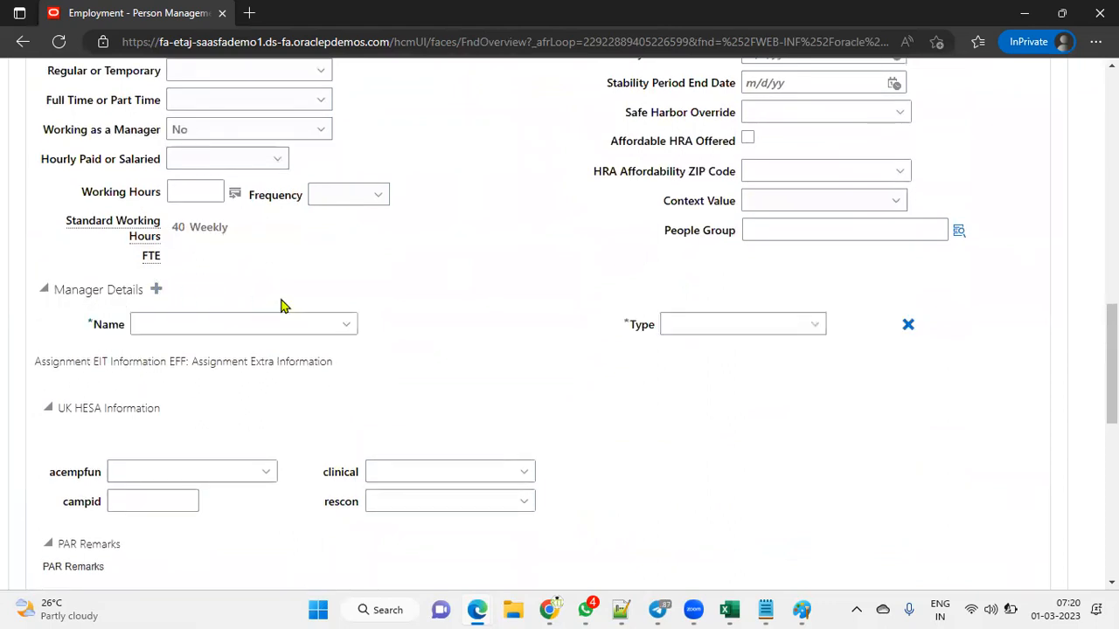
{"action": "left_click", "coordinate": [199, 316]}
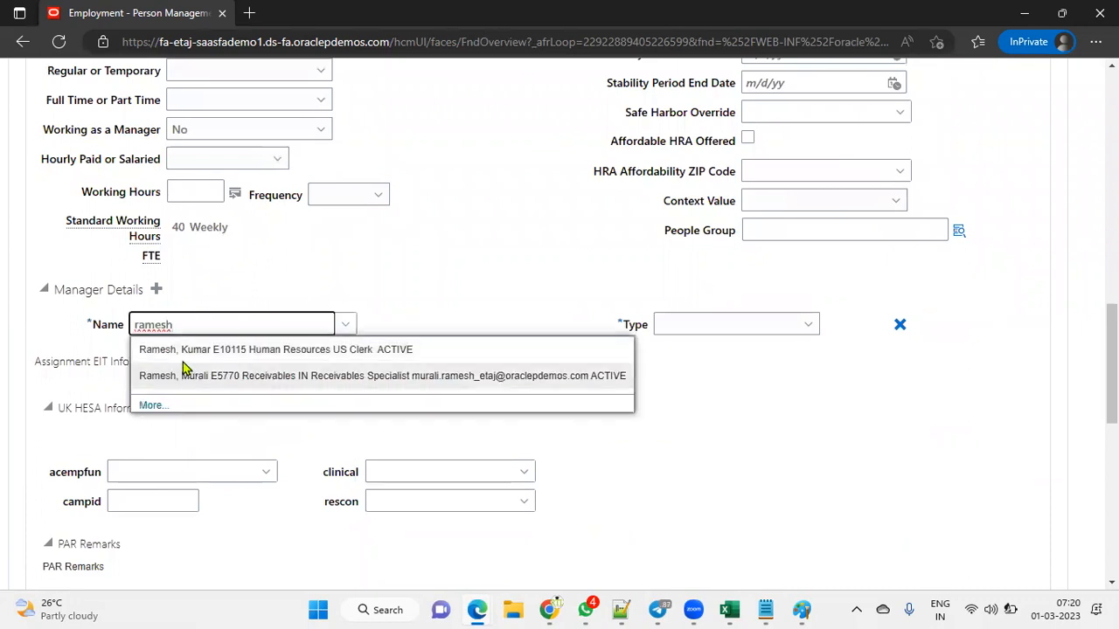
{"action": "left_click", "coordinate": [194, 352]}
{"action": "left_click", "coordinate": [725, 327]}
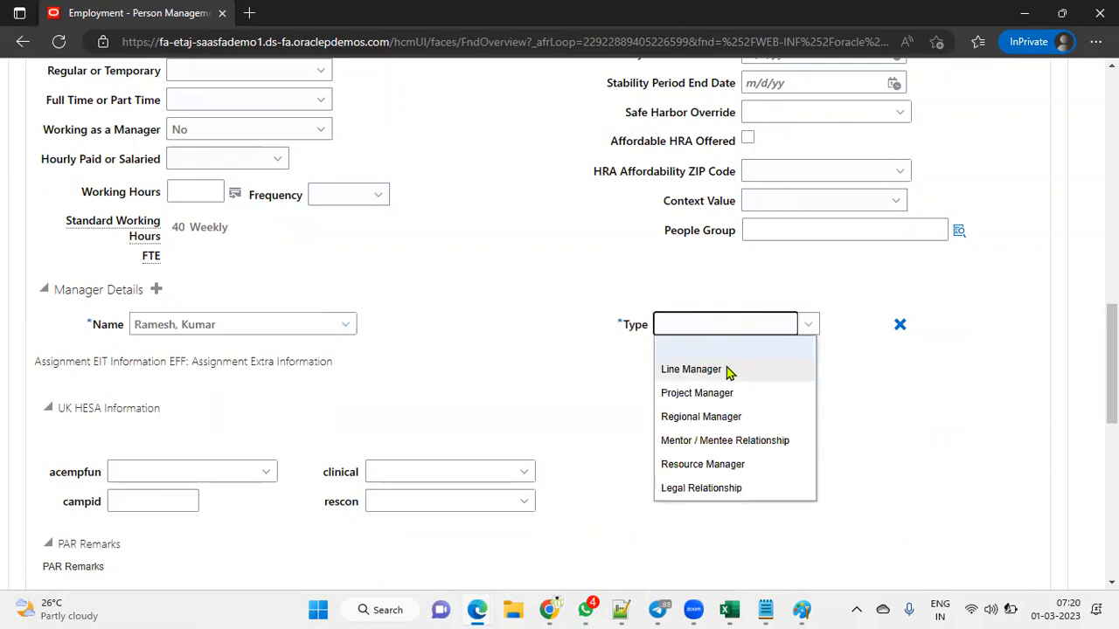
{"action": "left_click", "coordinate": [726, 369]}
{"action": "scroll", "coordinate": [569, 393], "scroll_direction": "up", "scroll_amount": 10}
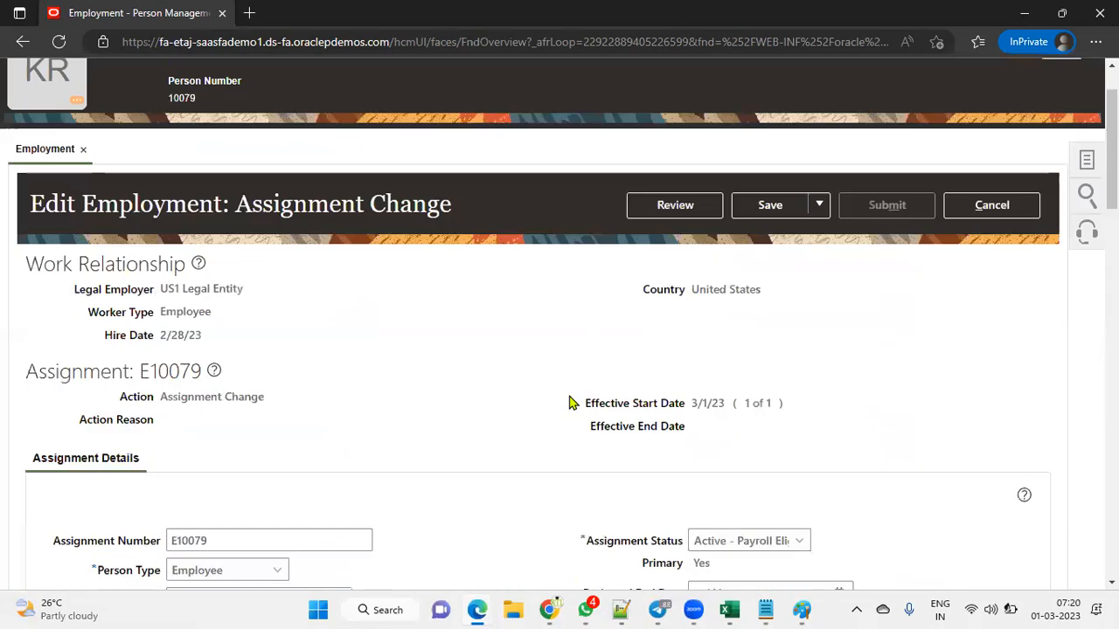
Step: Review the assignment change and try submitting it, dismissing the resulting error
{"action": "left_click", "coordinate": [695, 293]}
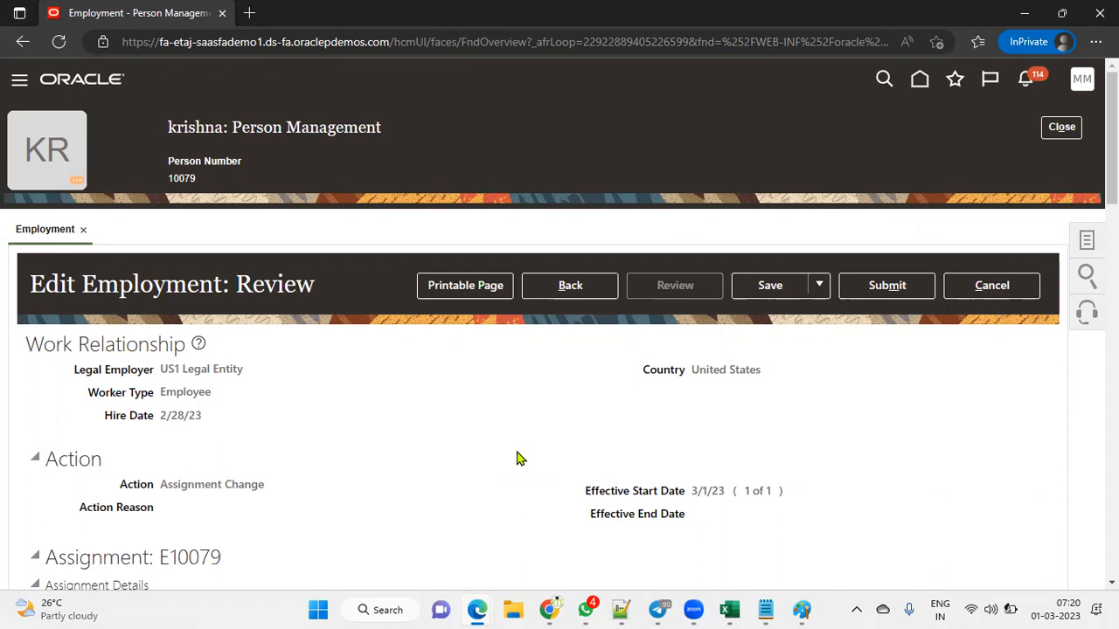
{"action": "left_click", "coordinate": [887, 284]}
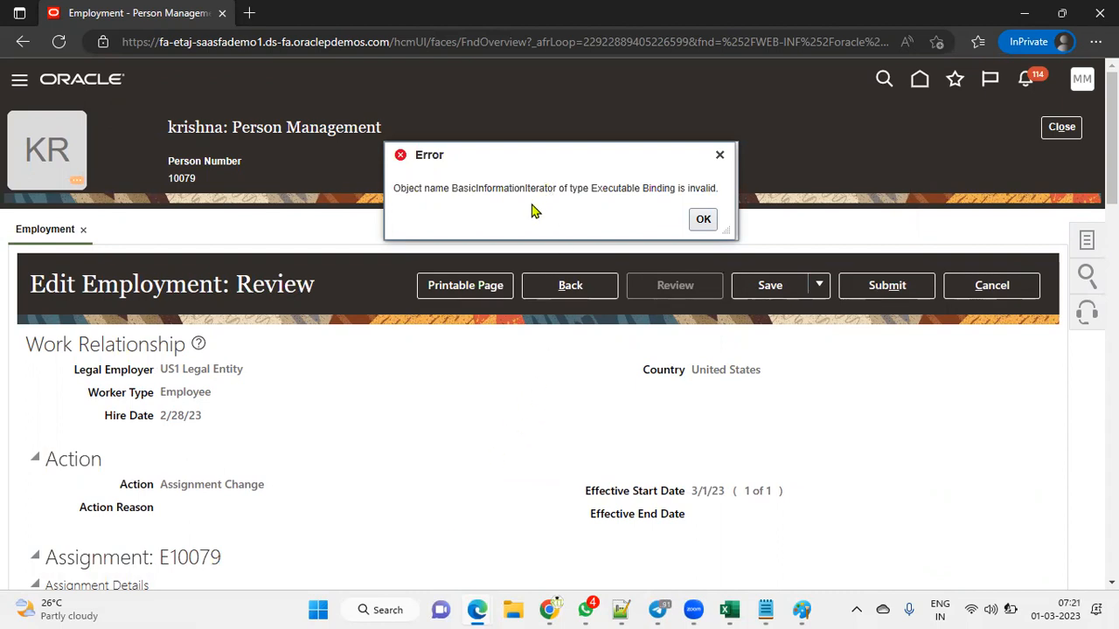
{"action": "left_click", "coordinate": [704, 220]}
{"action": "scroll", "coordinate": [530, 470], "scroll_direction": "down", "scroll_amount": 10}
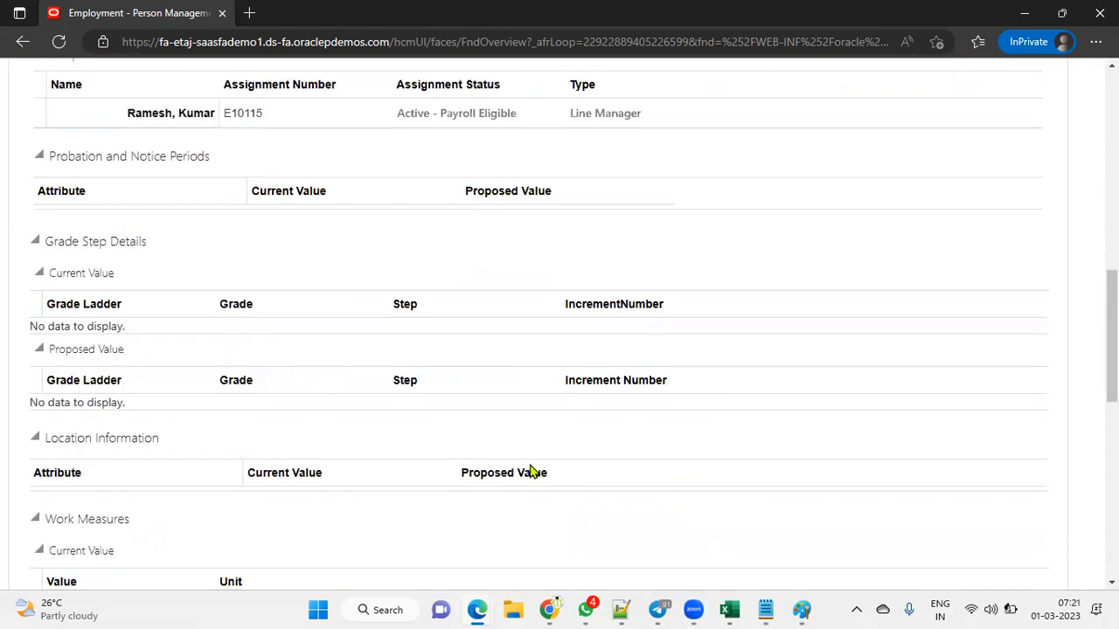
{"action": "scroll", "coordinate": [529, 465], "scroll_direction": "up", "scroll_amount": 2}
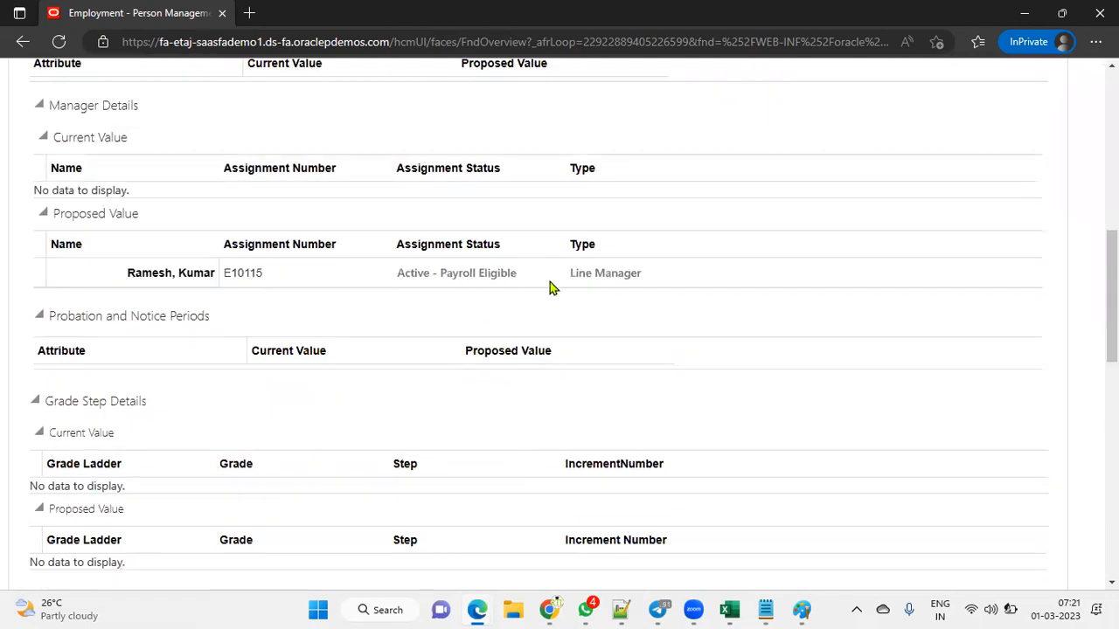
{"action": "scroll", "coordinate": [784, 332], "scroll_direction": "up", "scroll_amount": 8}
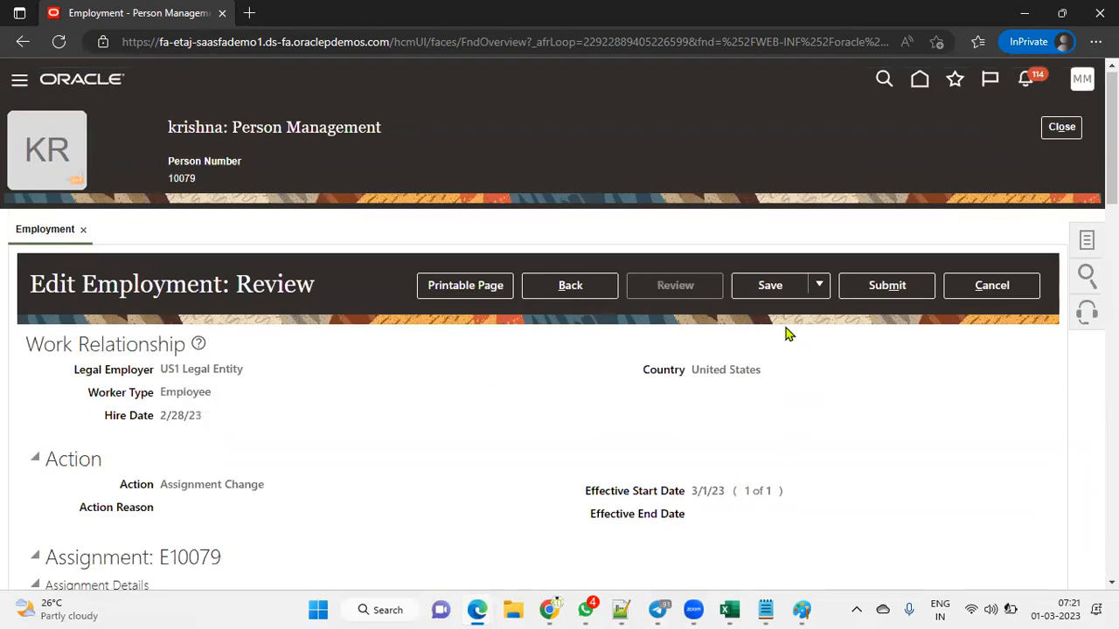
Step: Resubmit the assignment change, confirm Yes, and close the worker's record
{"action": "left_click", "coordinate": [907, 288]}
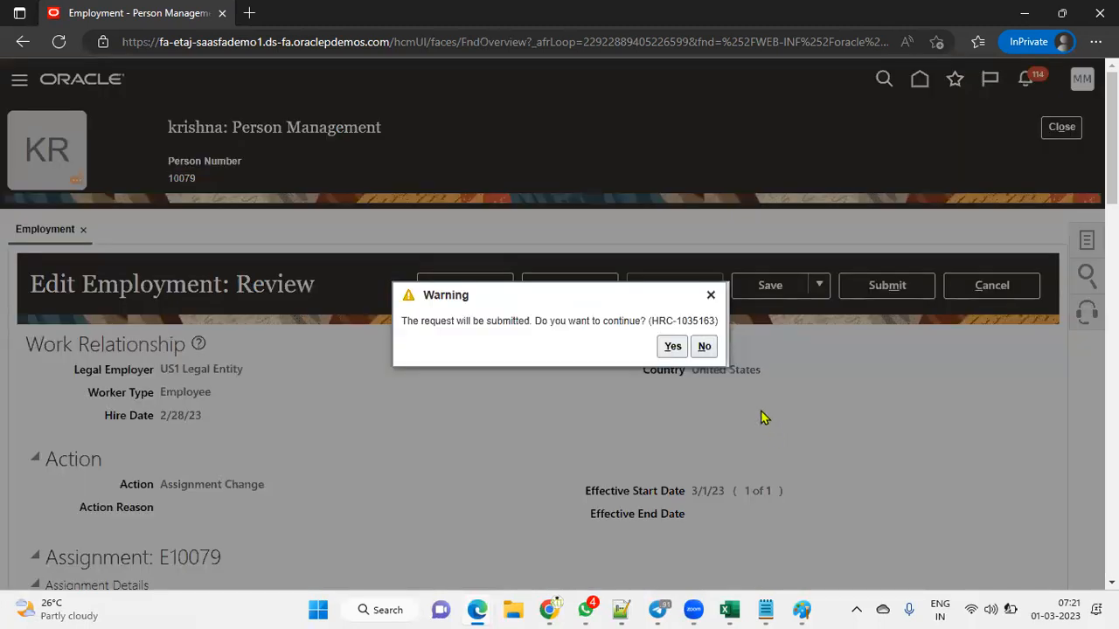
{"action": "left_click", "coordinate": [671, 346]}
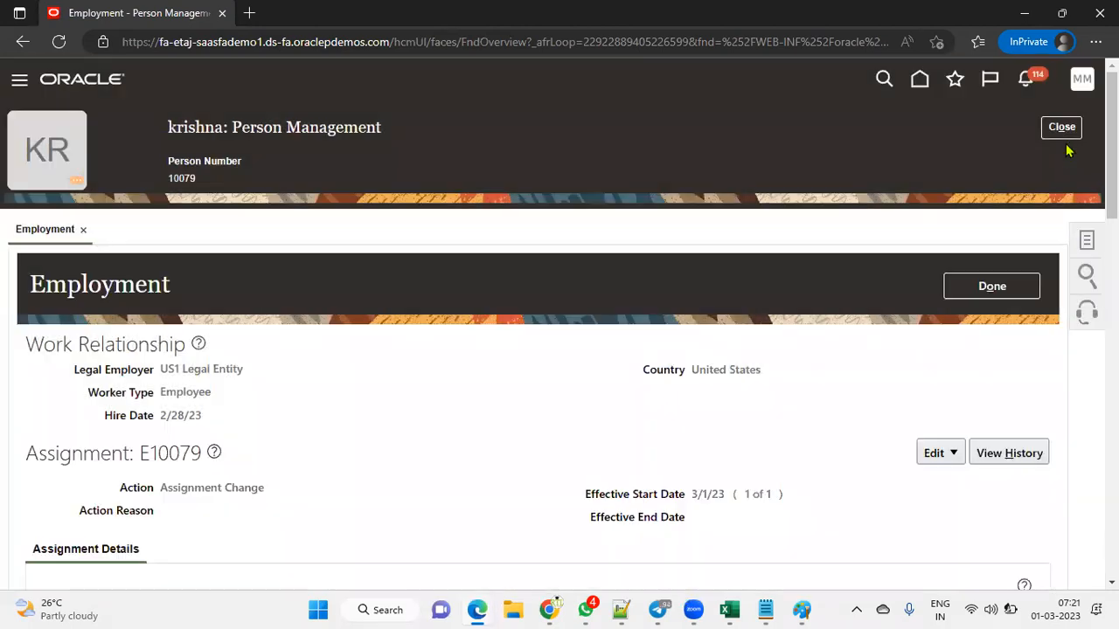
{"action": "left_click", "coordinate": [1069, 131]}
Step: Refresh the EMP_ANALYSIS results in the OTBI window and confirm resubmission
{"action": "mouse_move", "coordinate": [478, 609]}
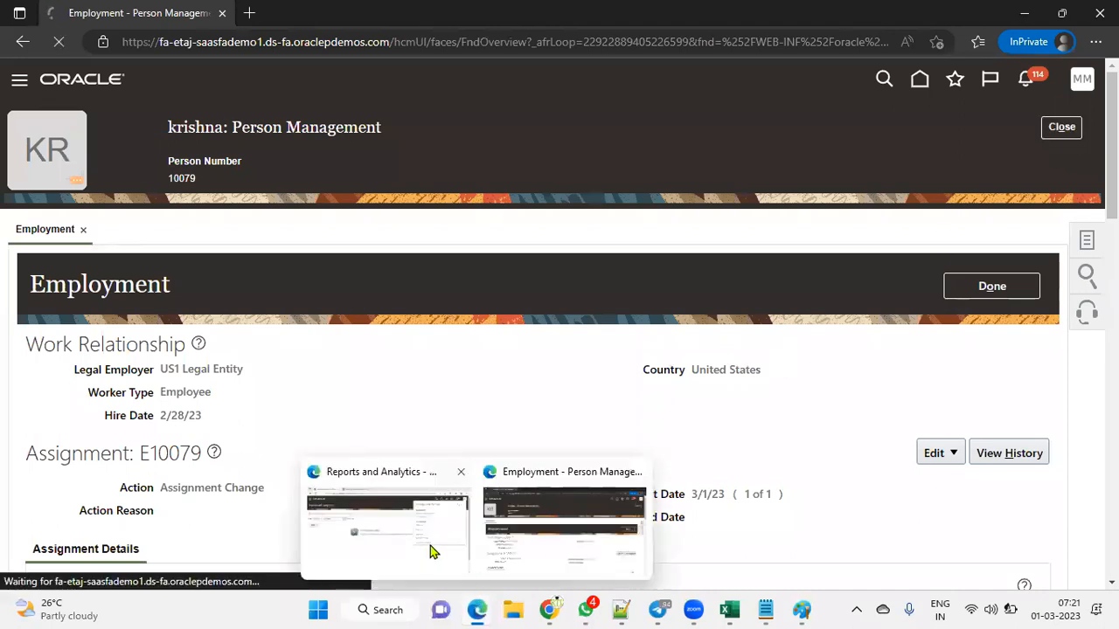
{"action": "left_click", "coordinate": [429, 549]}
{"action": "left_click", "coordinate": [306, 19]}
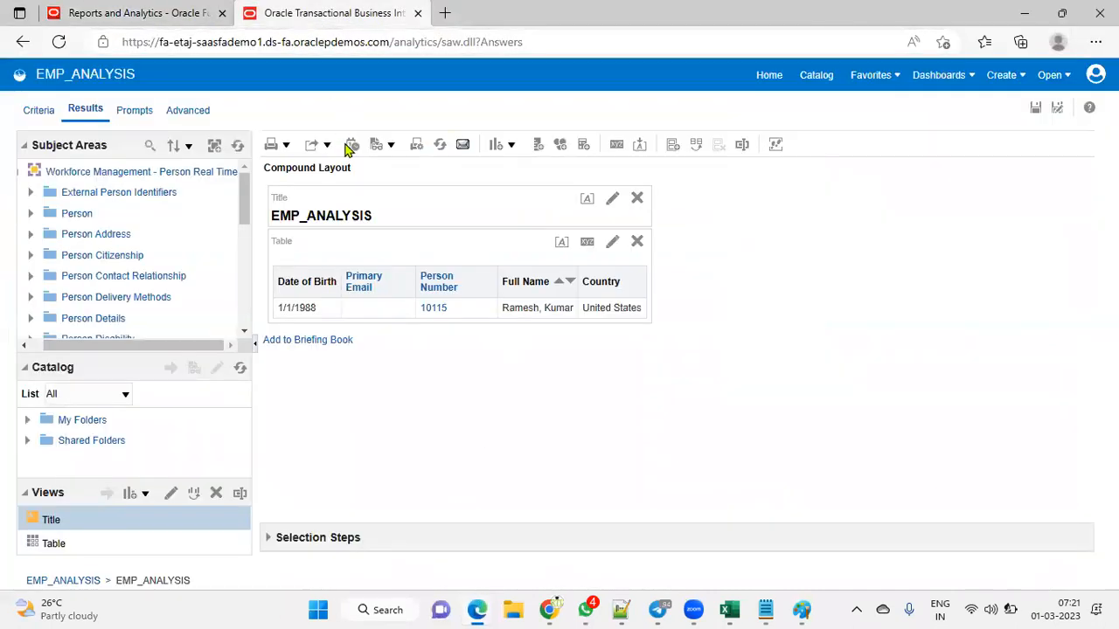
{"action": "left_click", "coordinate": [58, 49]}
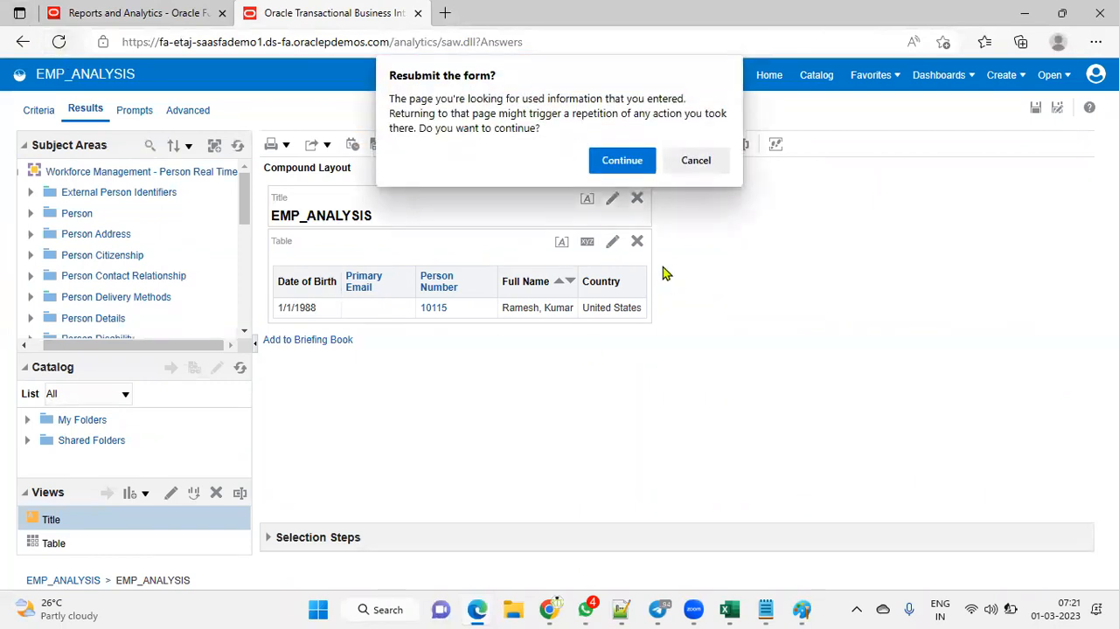
{"action": "left_click", "coordinate": [622, 163]}
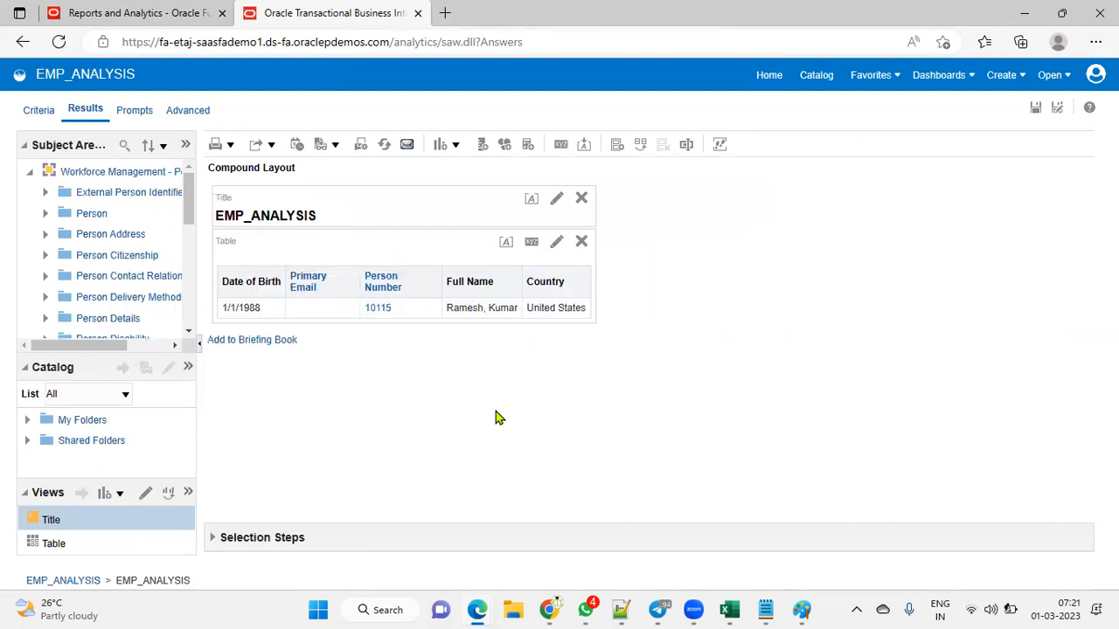
Step: Return to the Person Management search window
{"action": "left_click", "coordinate": [124, 14]}
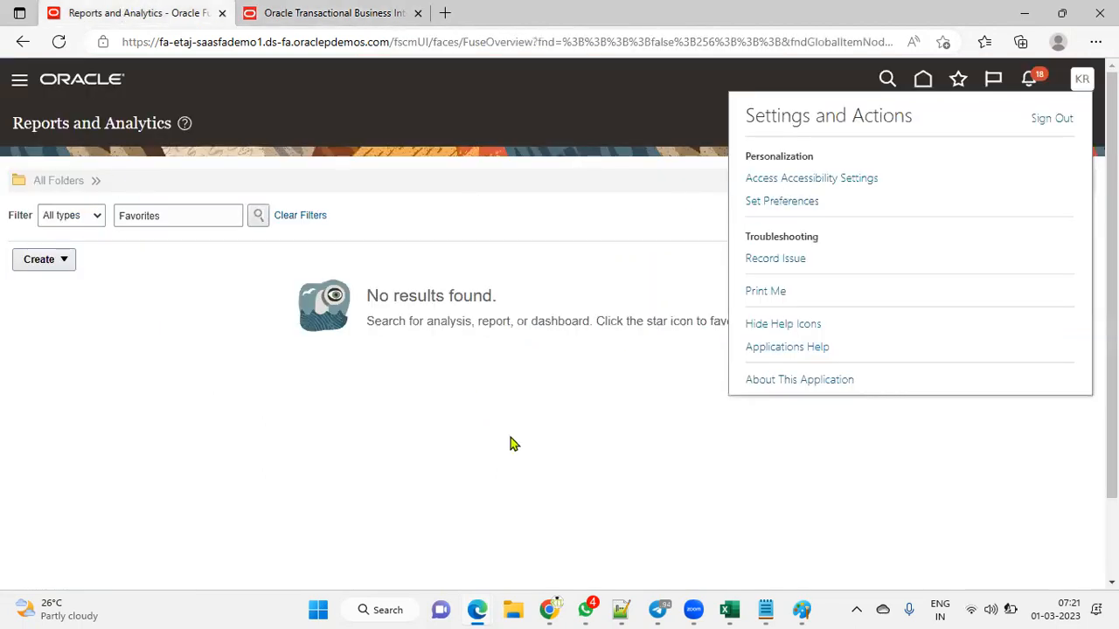
{"action": "mouse_move", "coordinate": [477, 610]}
{"action": "left_click", "coordinate": [564, 528]}
Step: Open the Security Console's Users page from Navigator Tools
{"action": "left_click", "coordinate": [21, 84]}
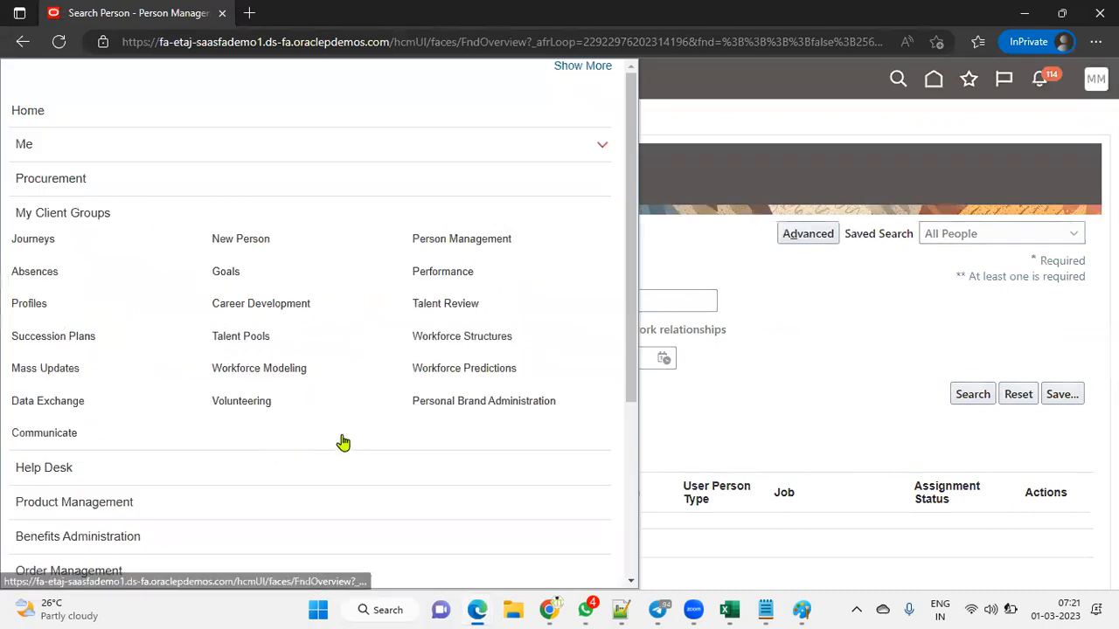
{"action": "scroll", "coordinate": [336, 441], "scroll_direction": "down", "scroll_amount": 3}
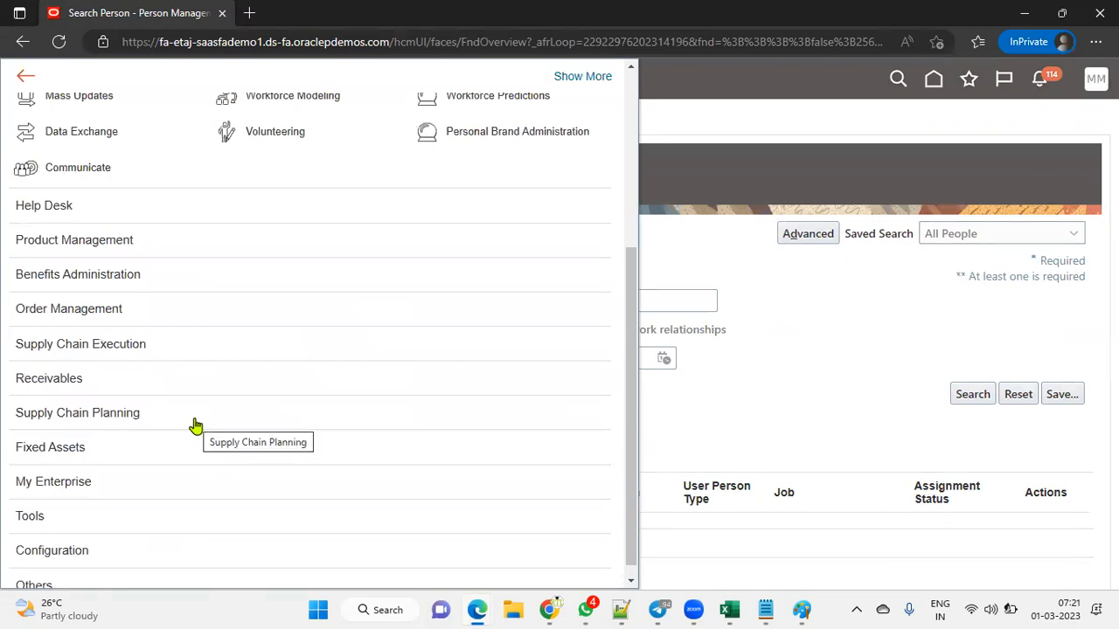
{"action": "left_click", "coordinate": [82, 516]}
{"action": "scroll", "coordinate": [221, 451], "scroll_direction": "down", "scroll_amount": 3}
{"action": "left_click", "coordinate": [298, 385]}
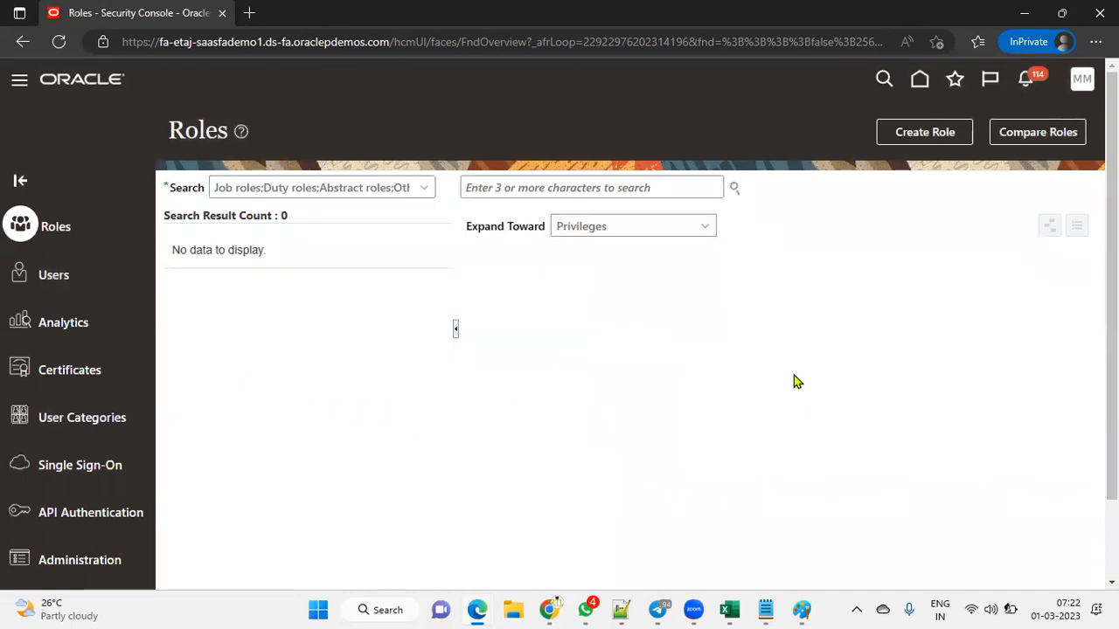
{"action": "left_click", "coordinate": [65, 278]}
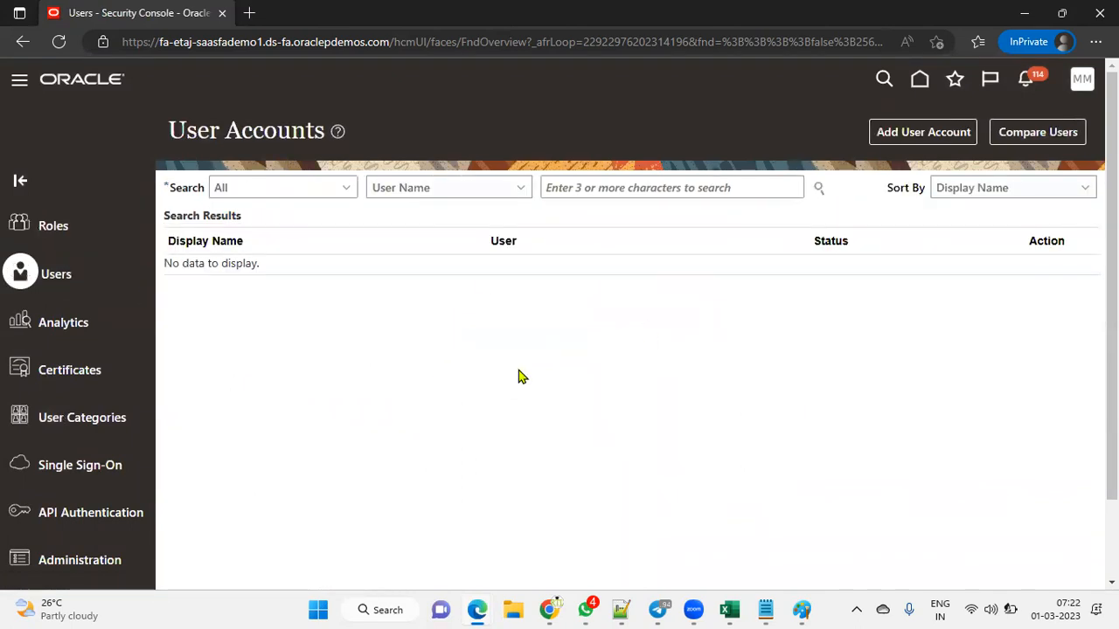
Step: Search users by the worker's user name and open his account details
{"action": "left_click", "coordinate": [657, 187]}
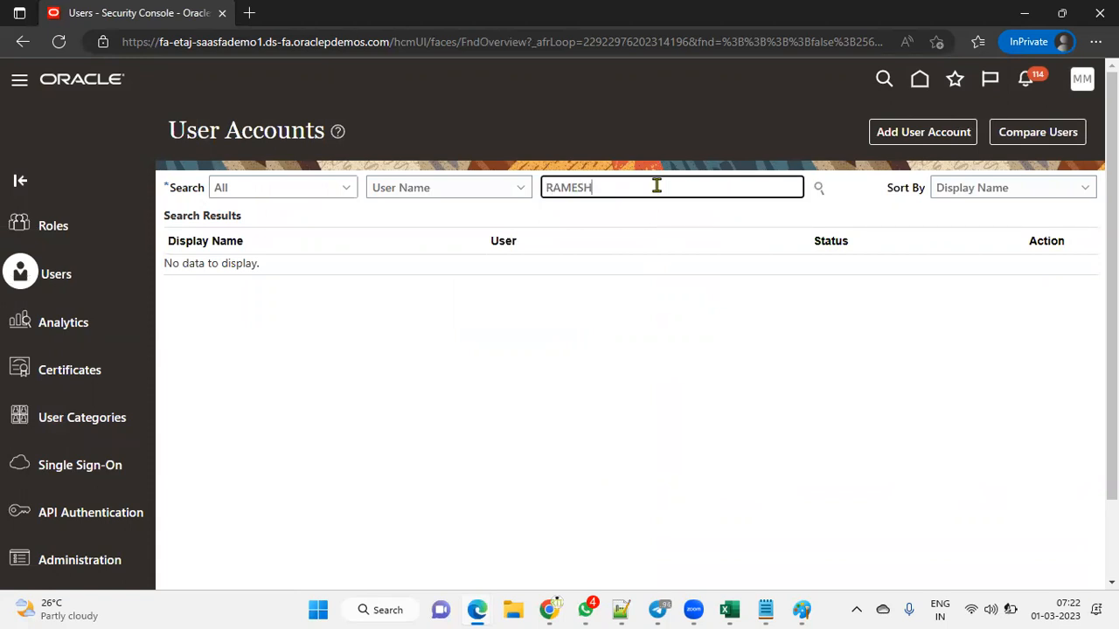
{"action": "left_click_drag", "start_coordinate": [720, 192], "coordinate": [166, 191]}
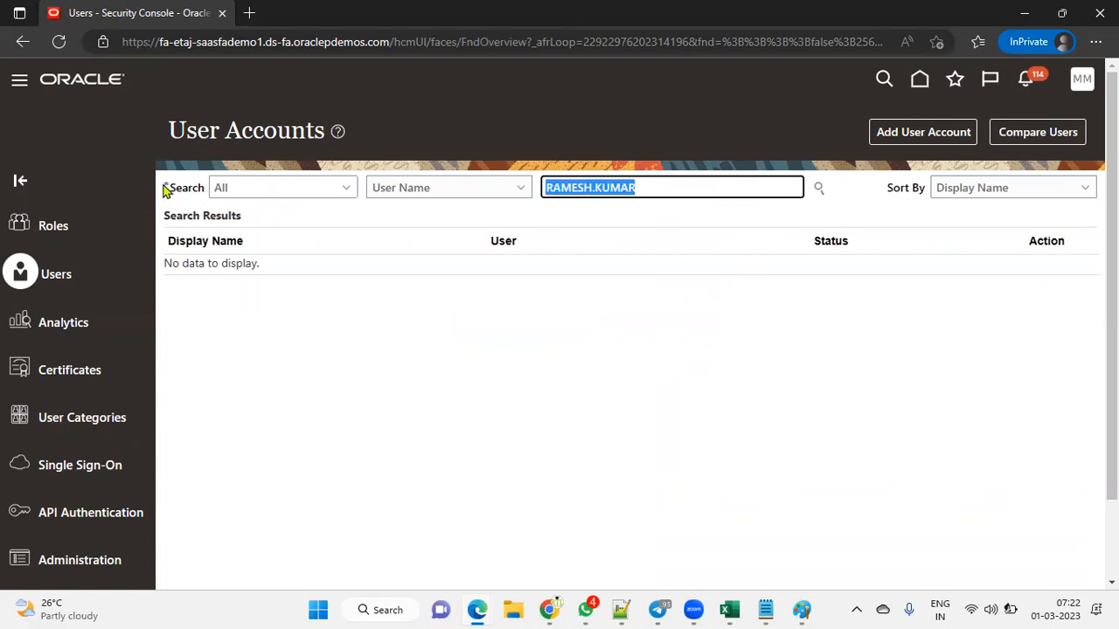
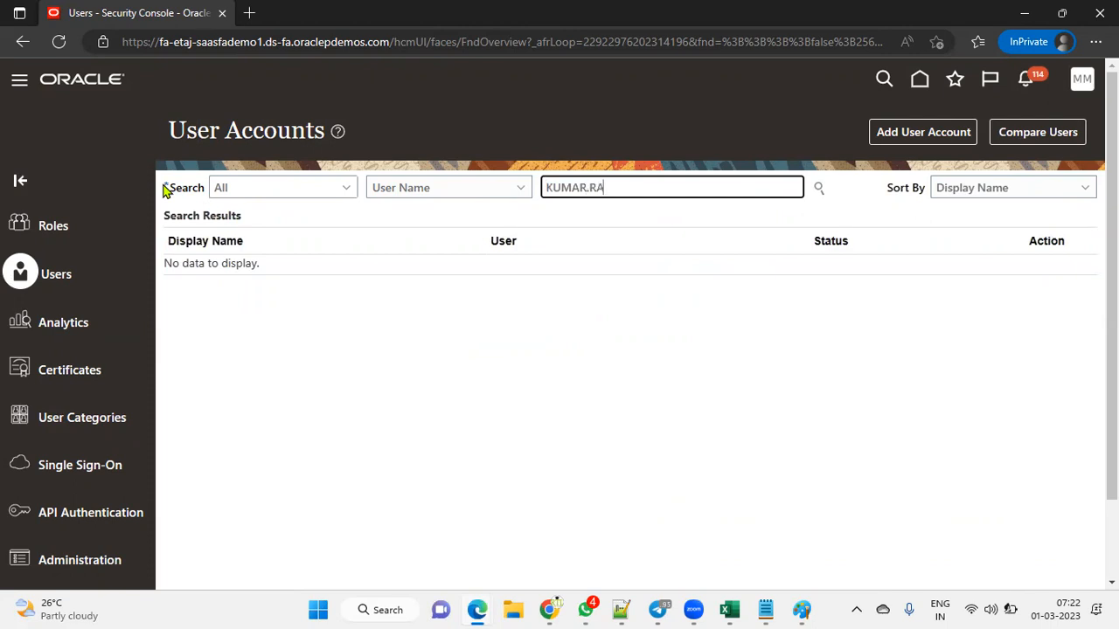
{"action": "key", "text": "Return"}
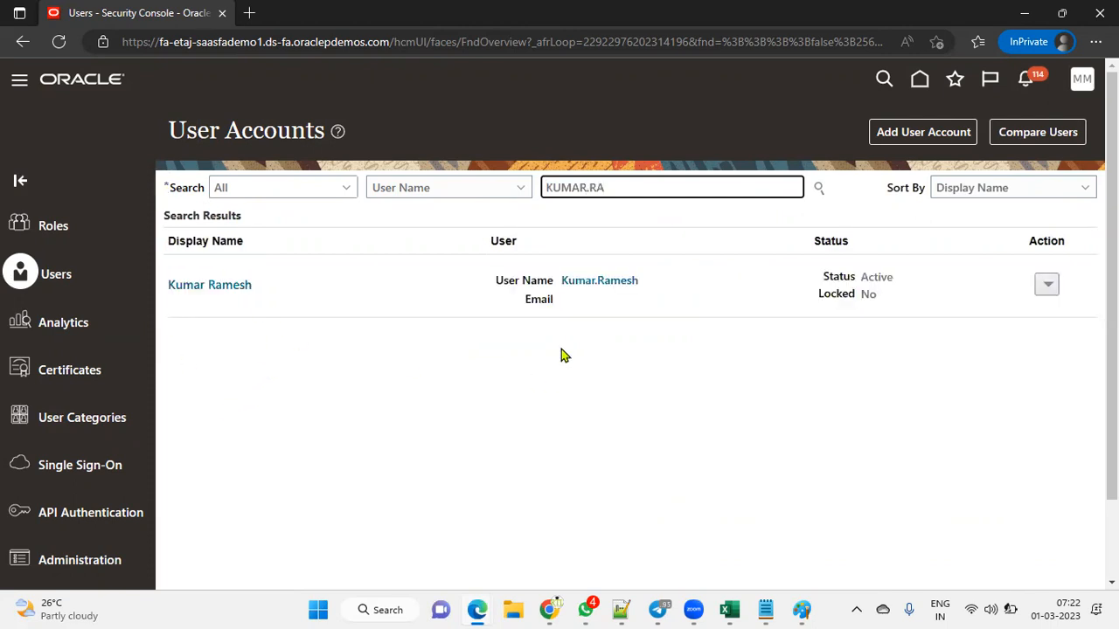
{"action": "left_click", "coordinate": [596, 283]}
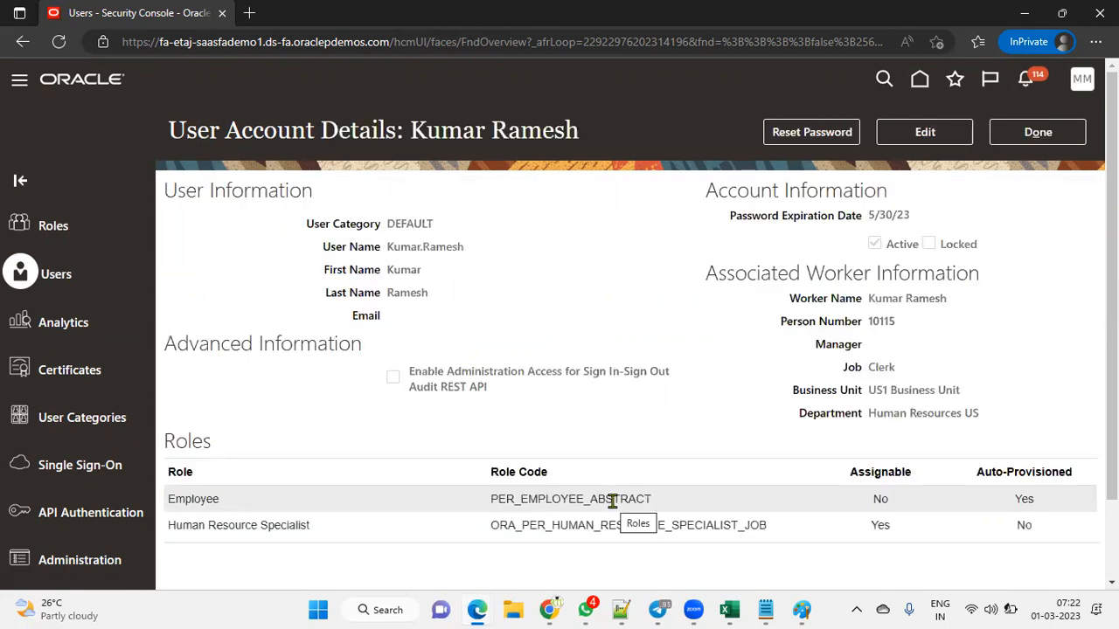
Step: Add the Line Manager role membership to the user account and save it
{"action": "left_click", "coordinate": [924, 132]}
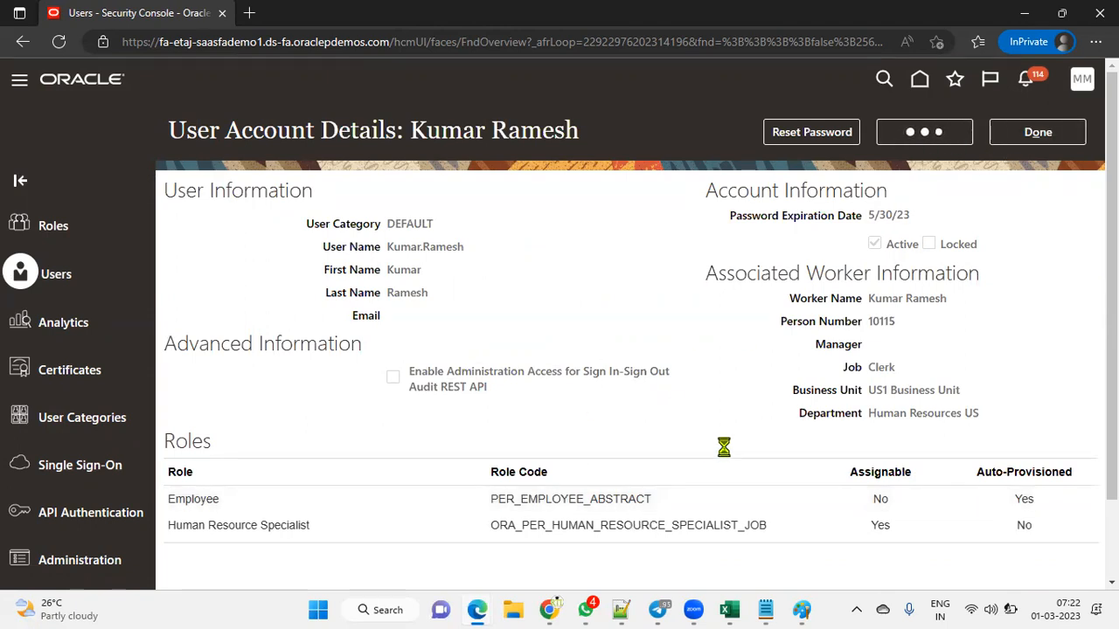
{"action": "left_click", "coordinate": [786, 560]}
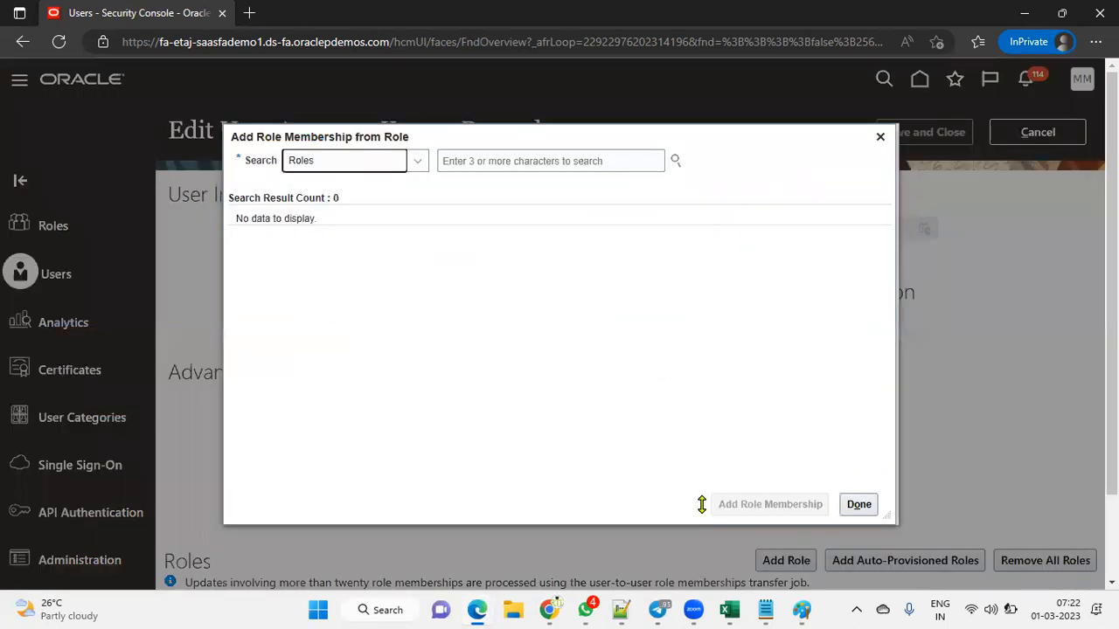
{"action": "left_click", "coordinate": [485, 164]}
{"action": "type", "text": "LINE MANAG"}
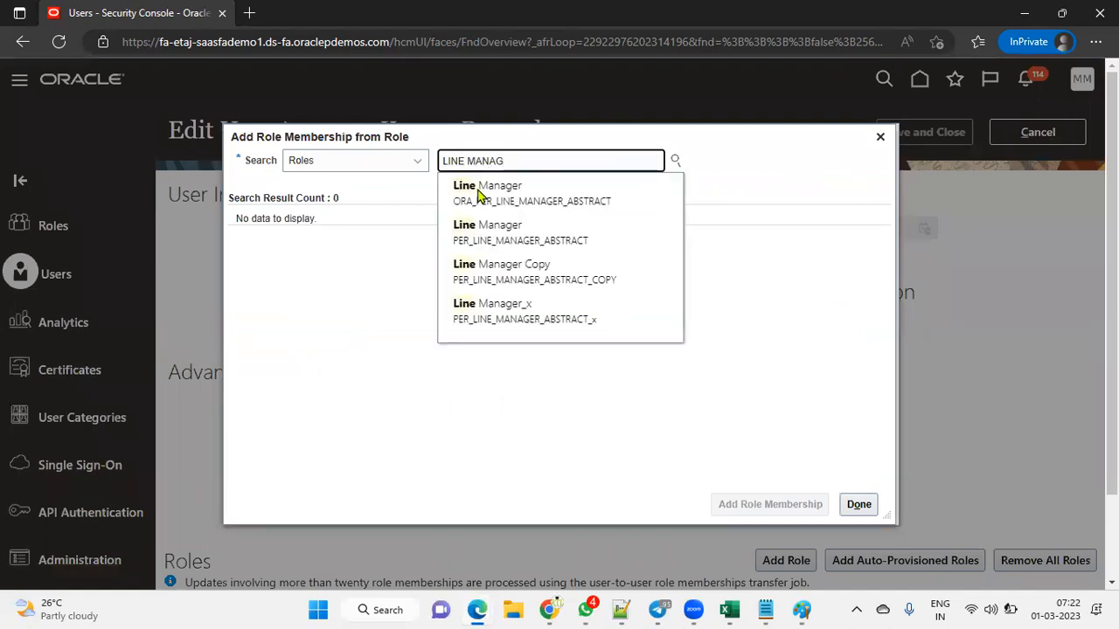
{"action": "left_click", "coordinate": [510, 194]}
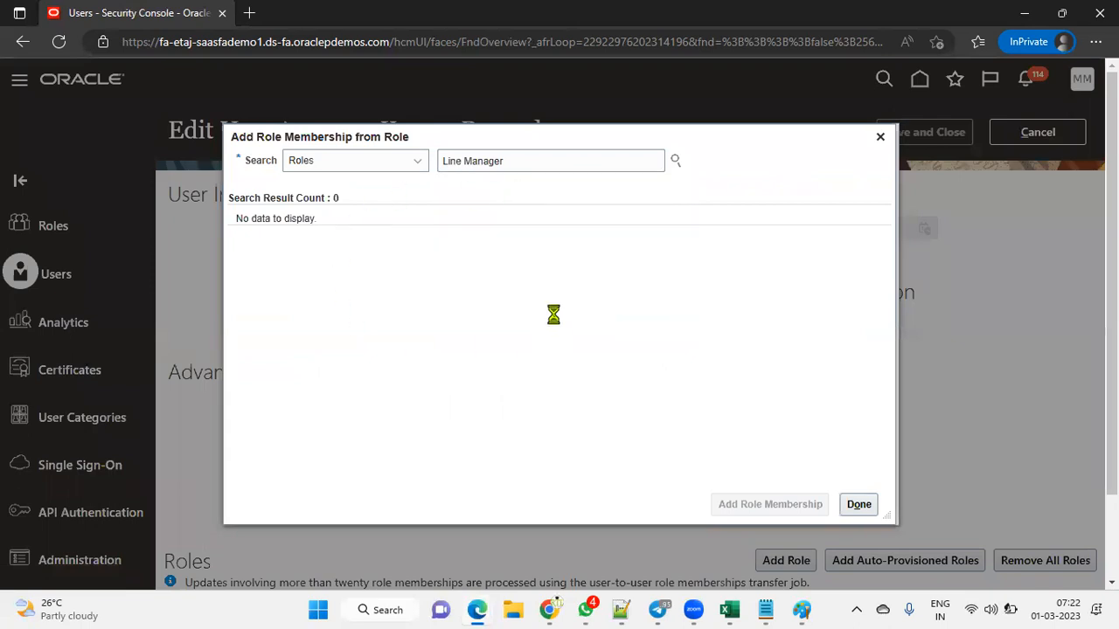
{"action": "left_click", "coordinate": [761, 505]}
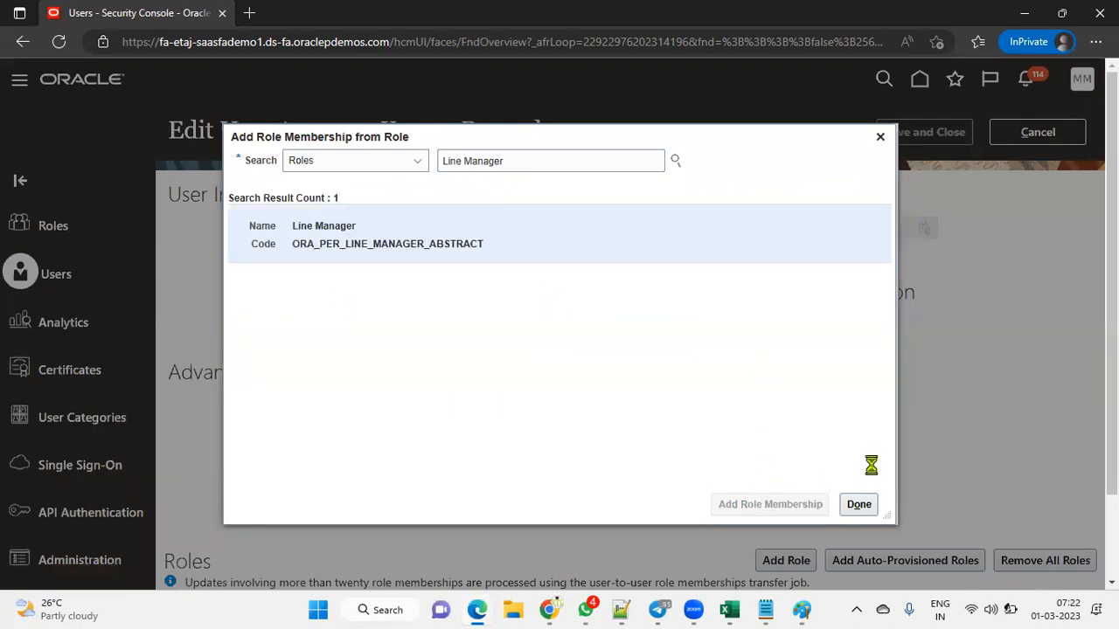
{"action": "left_click", "coordinate": [860, 505]}
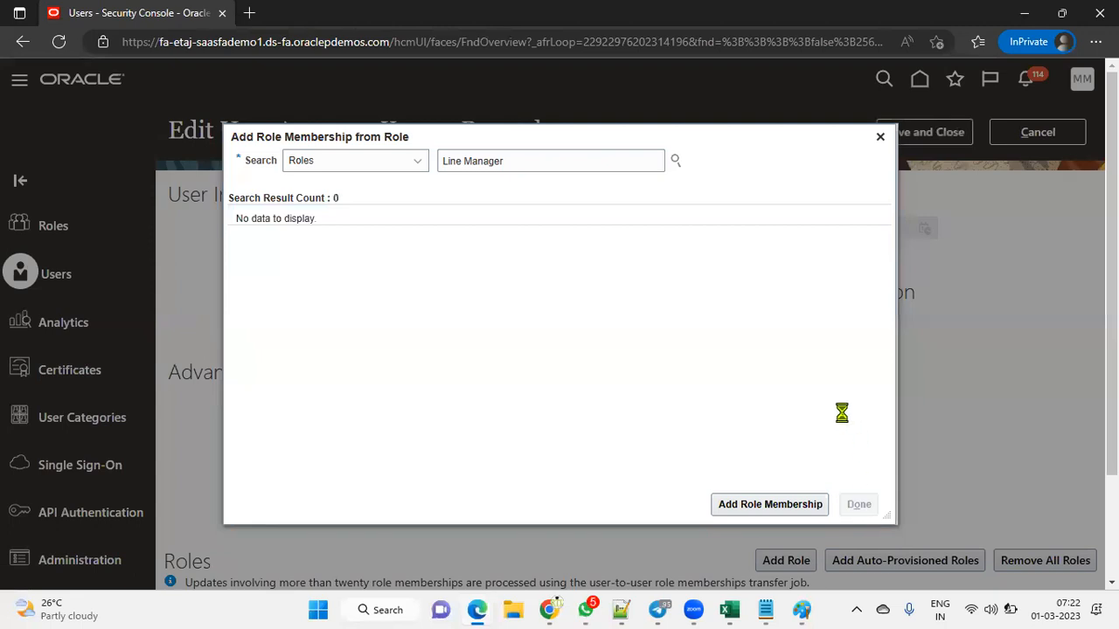
{"action": "left_click", "coordinate": [952, 144]}
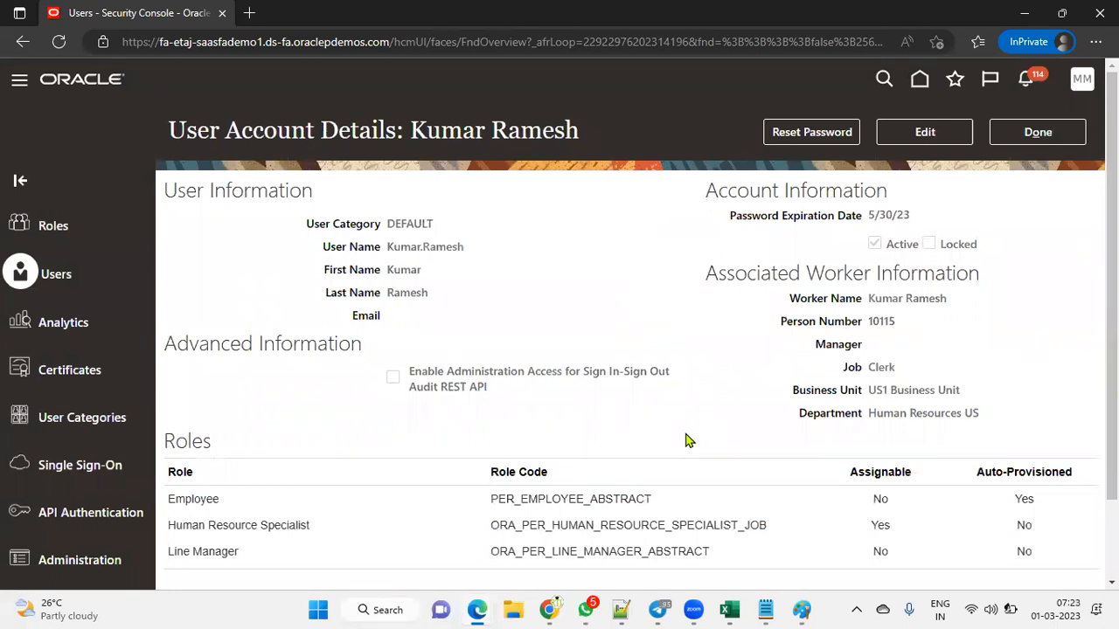
{"action": "left_click", "coordinate": [1021, 138]}
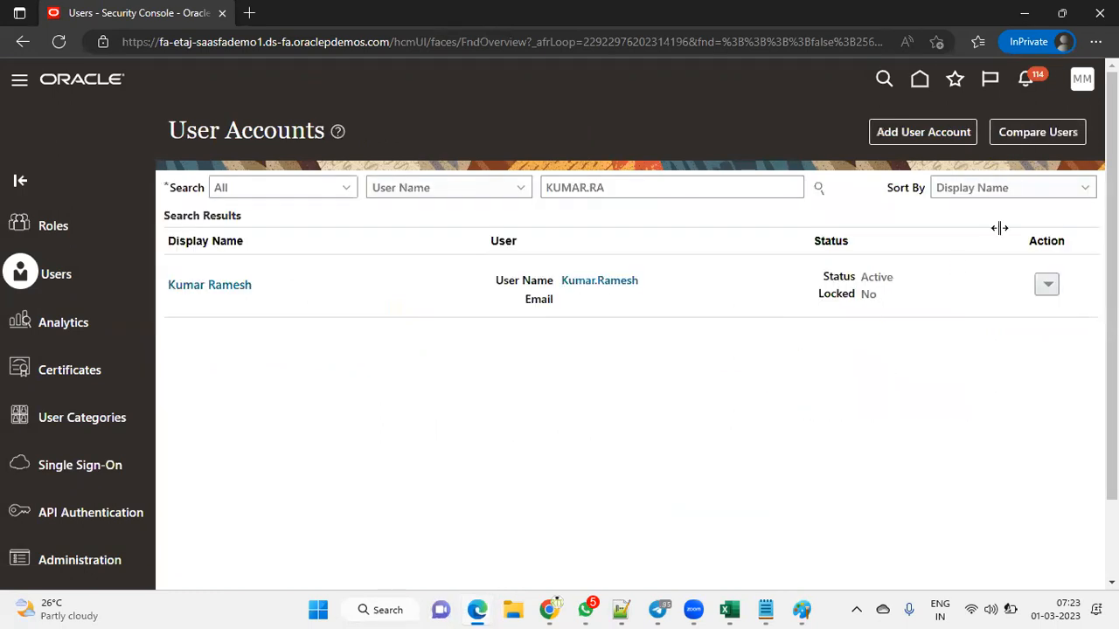
{"action": "mouse_move", "coordinate": [477, 603]}
{"action": "left_click", "coordinate": [415, 567]}
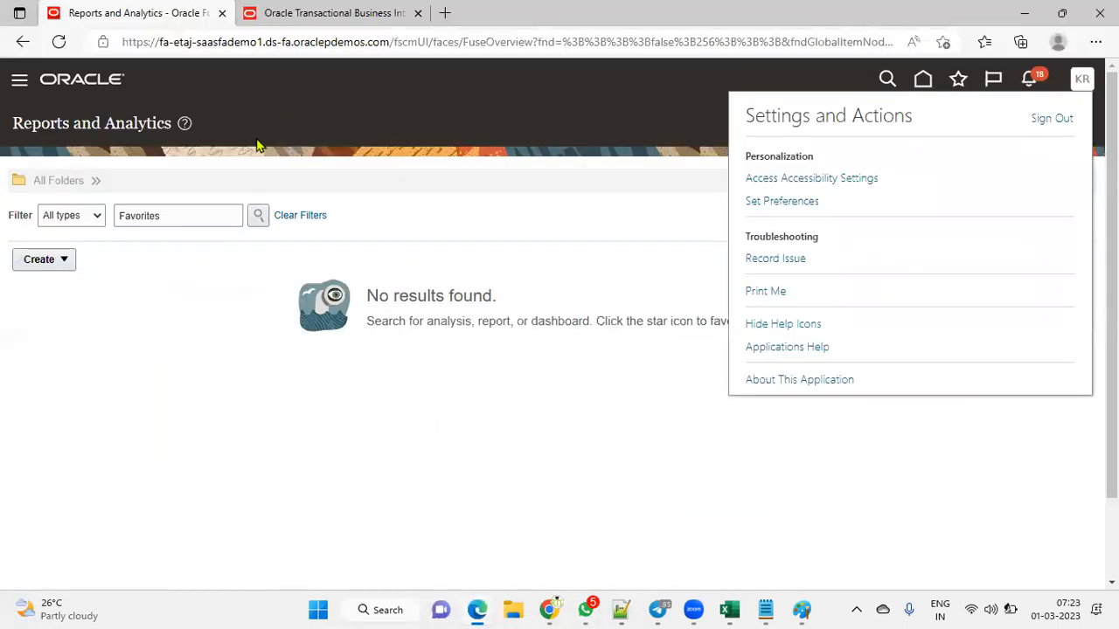
{"action": "left_click", "coordinate": [359, 150]}
{"action": "left_click", "coordinate": [320, 12]}
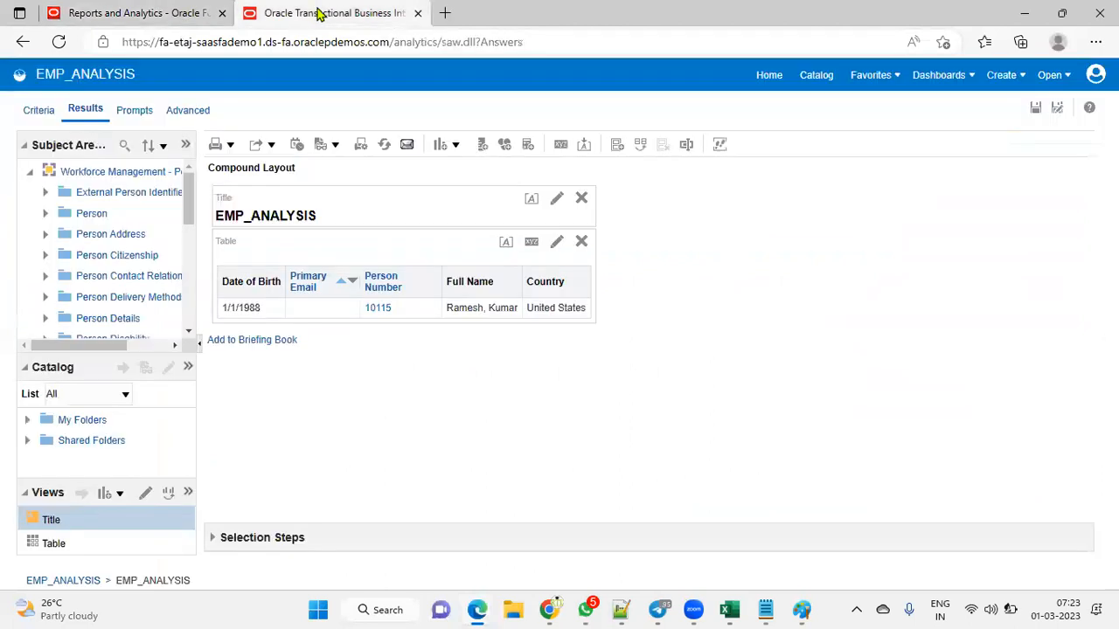
{"action": "left_click", "coordinate": [417, 13]}
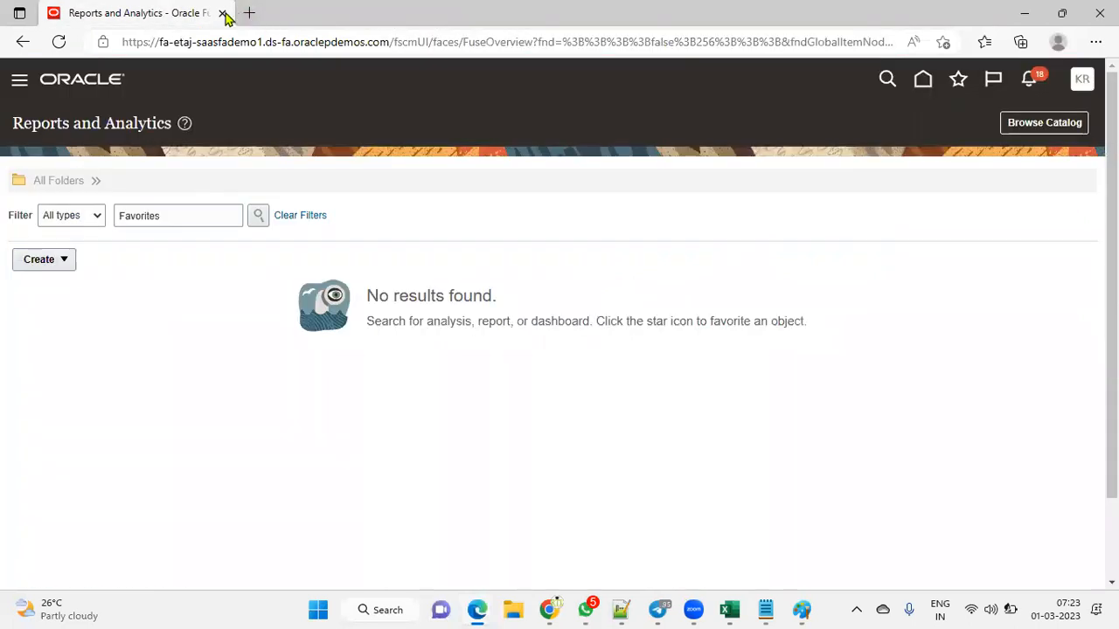
{"action": "left_click", "coordinate": [1043, 123]}
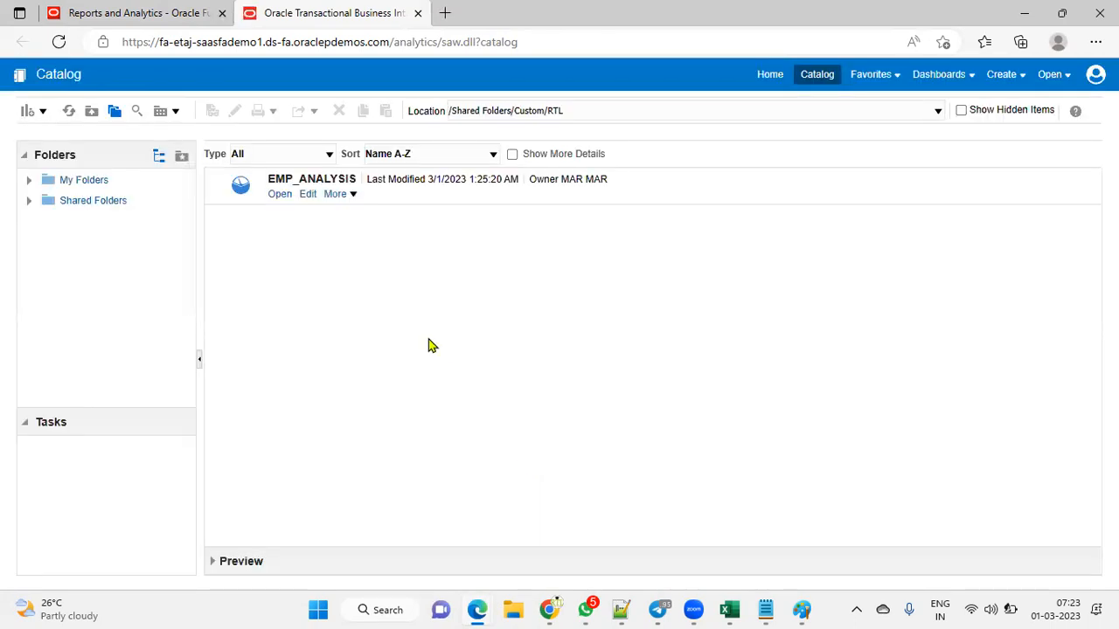
{"action": "left_click", "coordinate": [279, 195]}
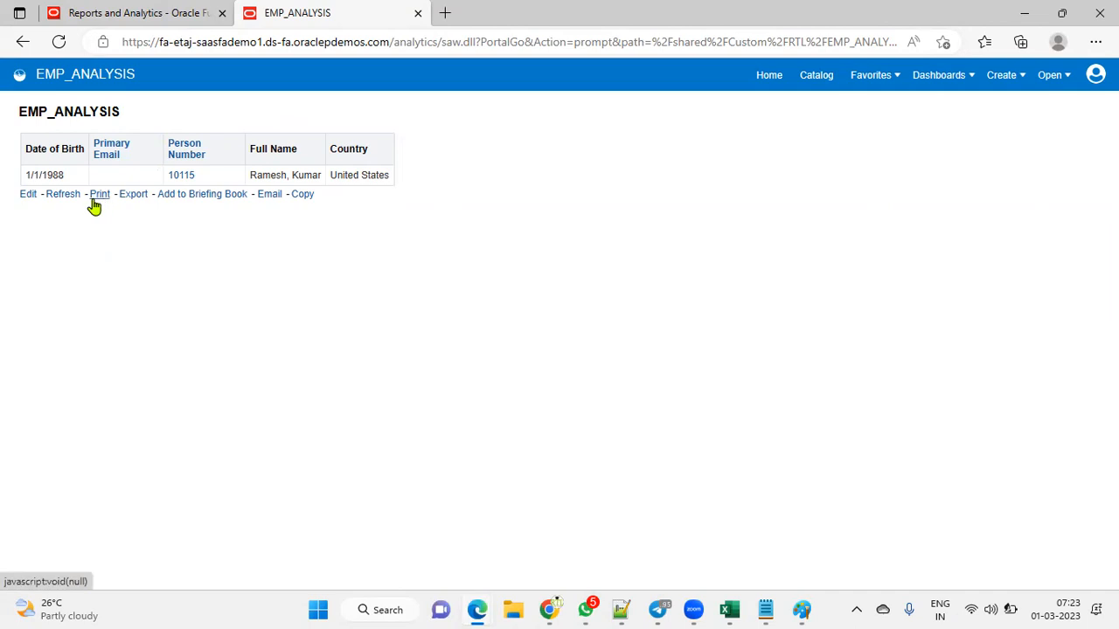
{"action": "left_click", "coordinate": [62, 199]}
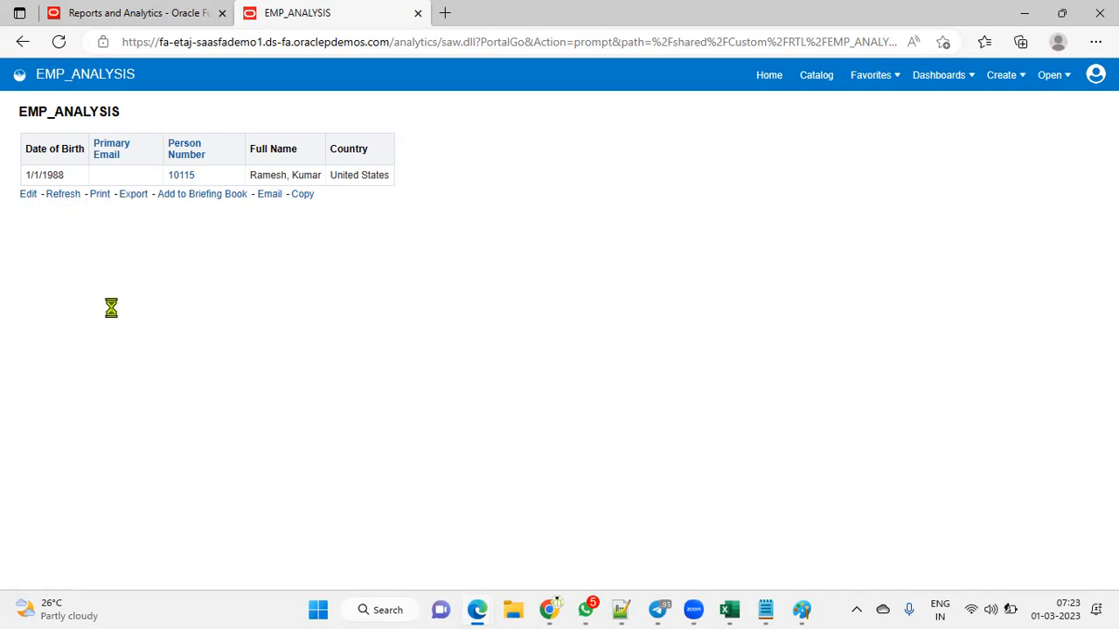
{"action": "left_click", "coordinate": [68, 203]}
{"action": "left_click", "coordinate": [166, 18]}
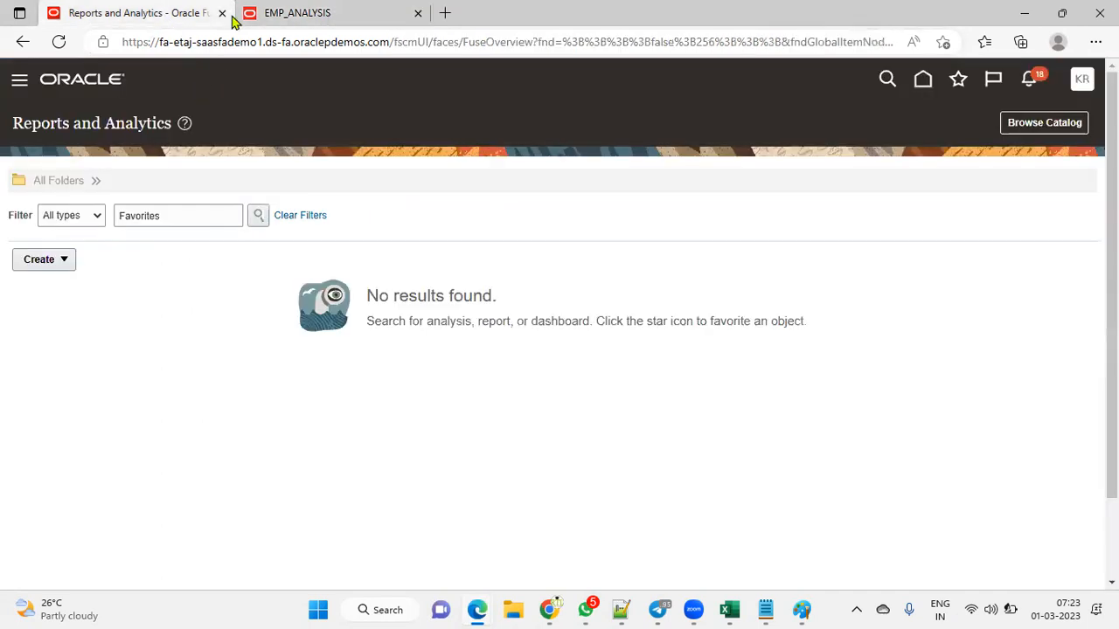
{"action": "left_click", "coordinate": [271, 16]}
{"action": "mouse_move", "coordinate": [477, 609]}
{"action": "left_click", "coordinate": [550, 530]}
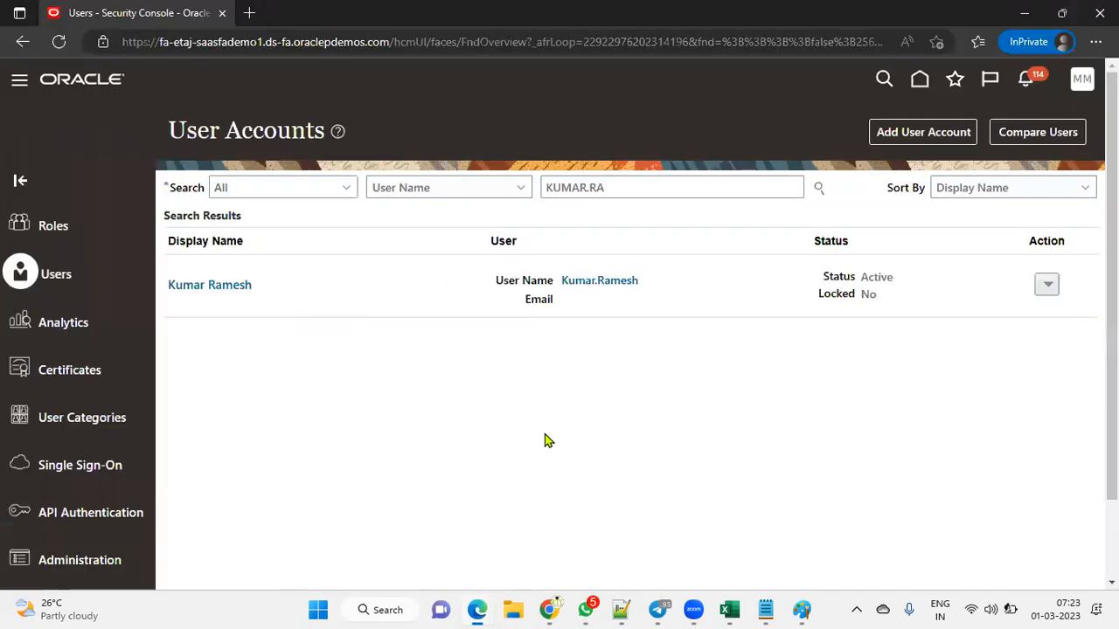
Step: Reopen the worker's user account for editing and bring up the Add Role dialog
{"action": "left_click", "coordinate": [610, 280]}
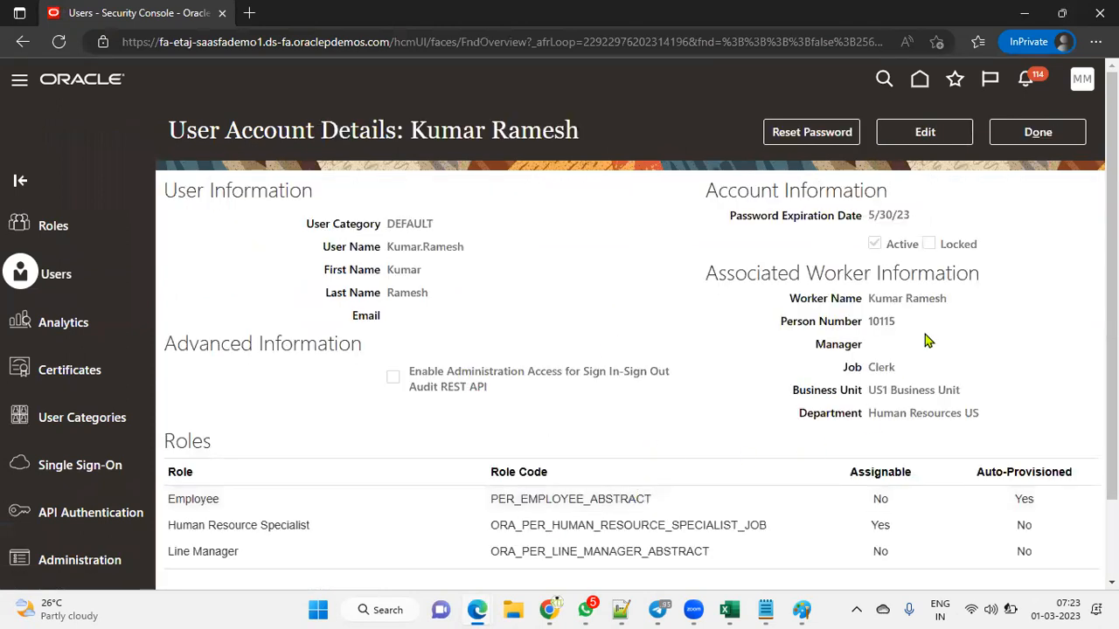
{"action": "left_click", "coordinate": [927, 136]}
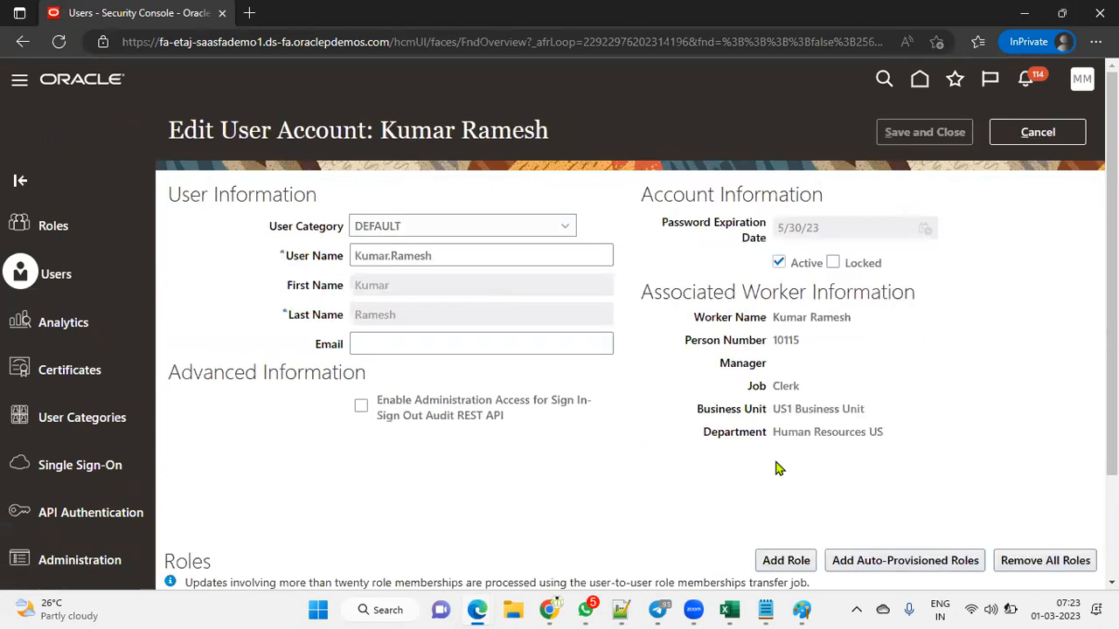
{"action": "left_click", "coordinate": [785, 560]}
{"action": "mouse_move", "coordinate": [559, 610]}
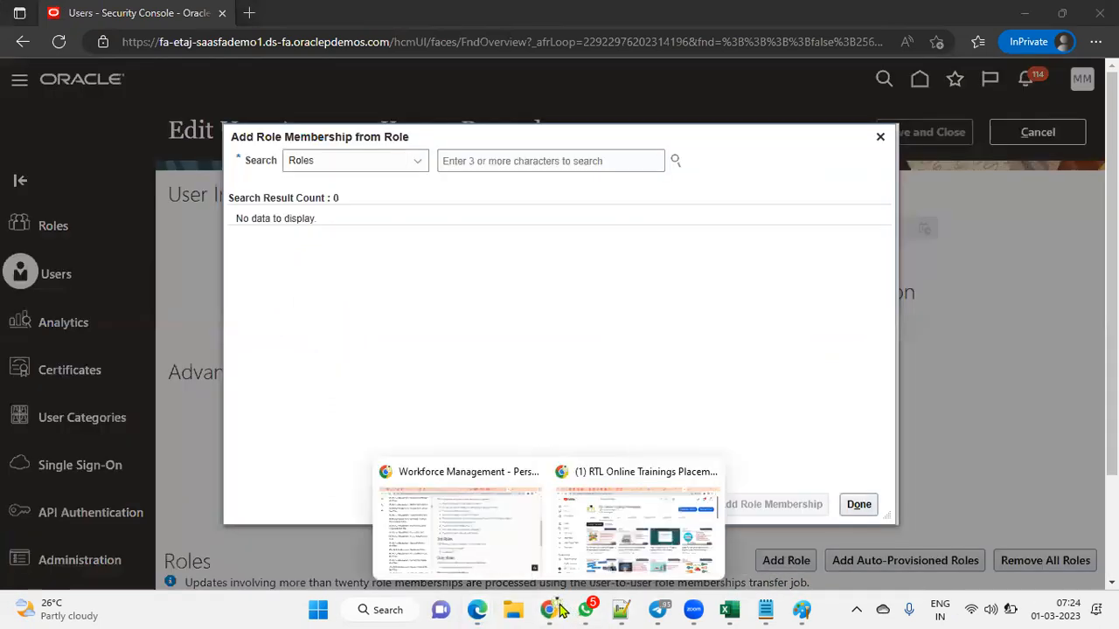
{"action": "left_click", "coordinate": [510, 541]}
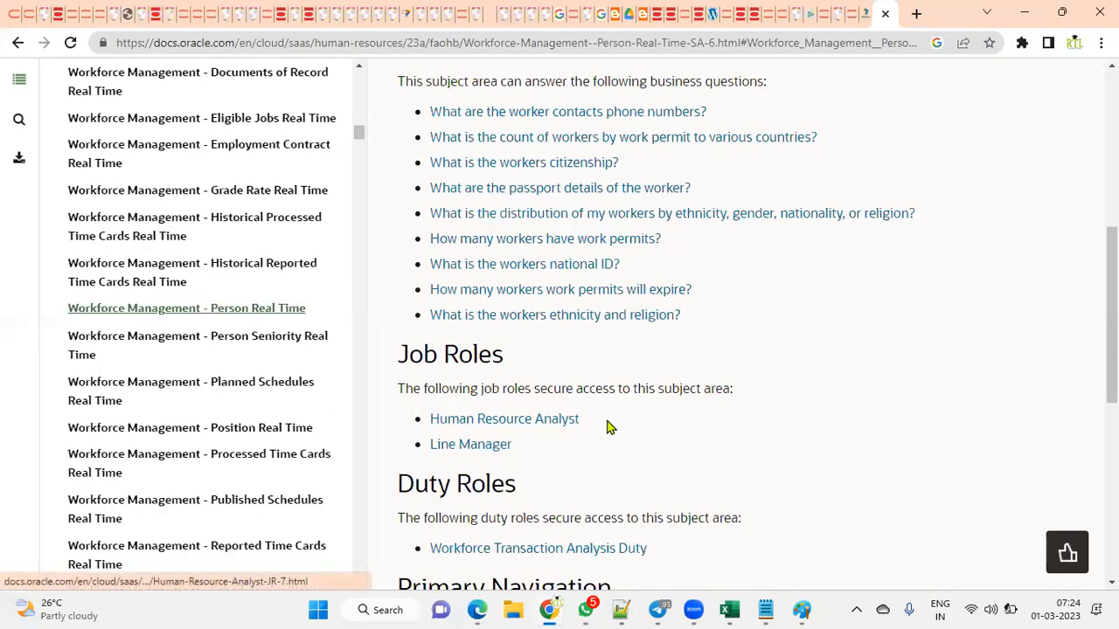
{"action": "mouse_move", "coordinate": [474, 612]}
{"action": "left_click", "coordinate": [527, 552]}
Step: Add the Human Resource Analyst role membership and save the account
{"action": "left_click", "coordinate": [522, 166]}
{"action": "type", "text": "HUMAN RES"}
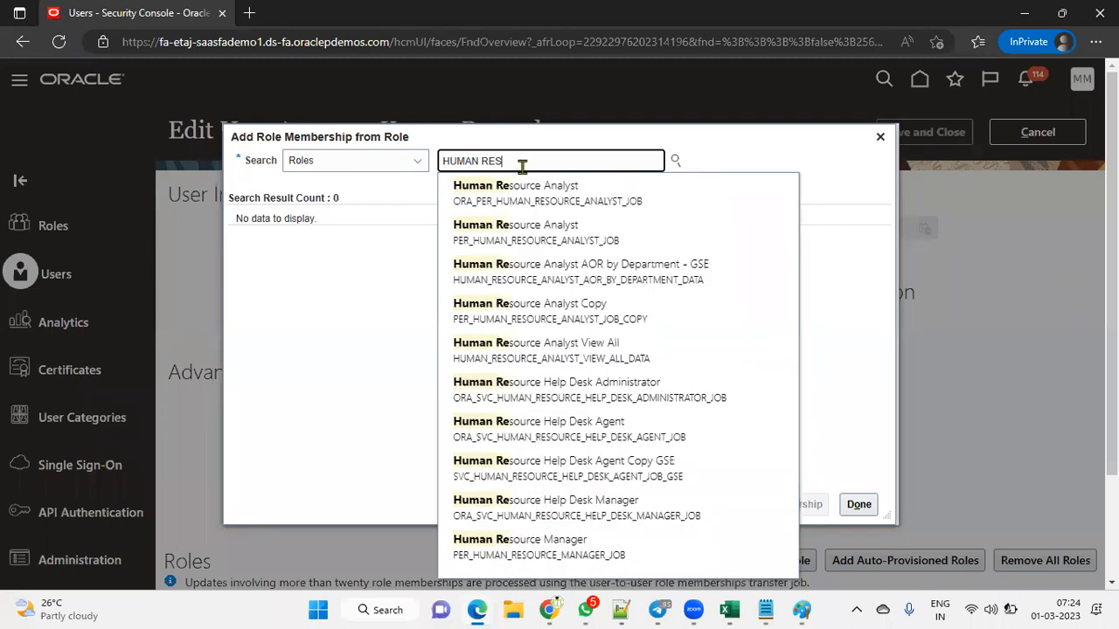
{"action": "left_click", "coordinate": [528, 194]}
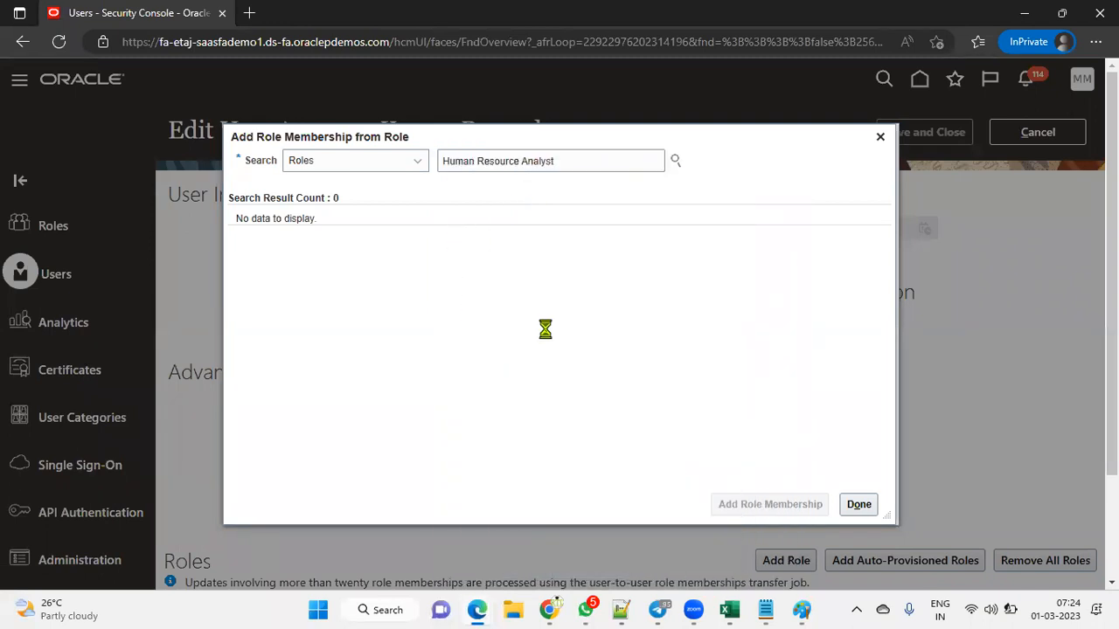
{"action": "left_click", "coordinate": [757, 505]}
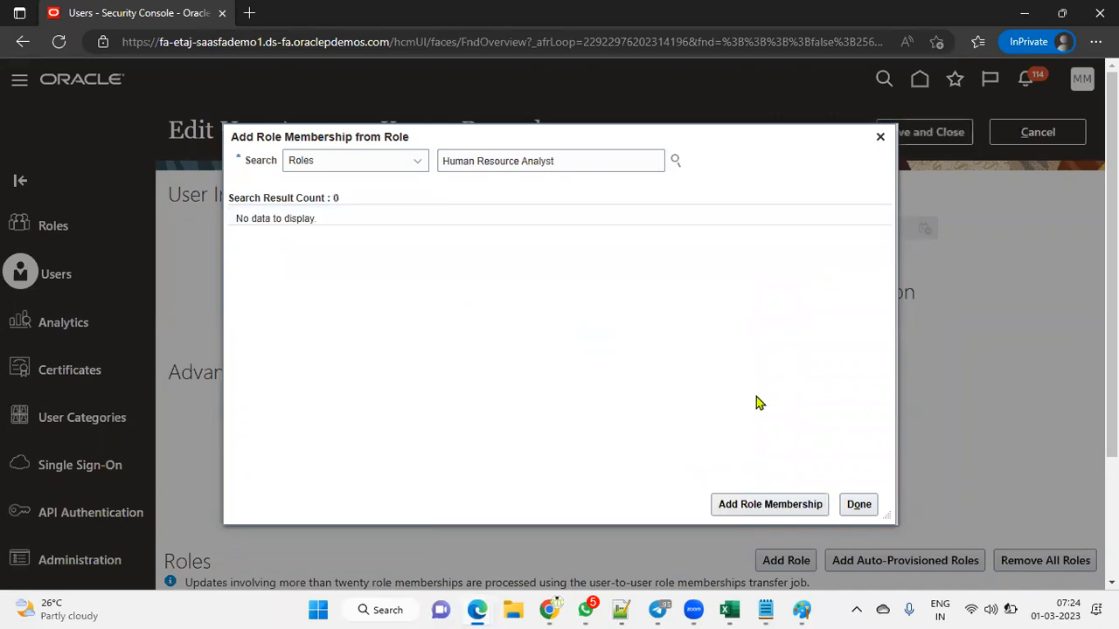
{"action": "left_click", "coordinate": [855, 501]}
{"action": "left_click", "coordinate": [923, 140]}
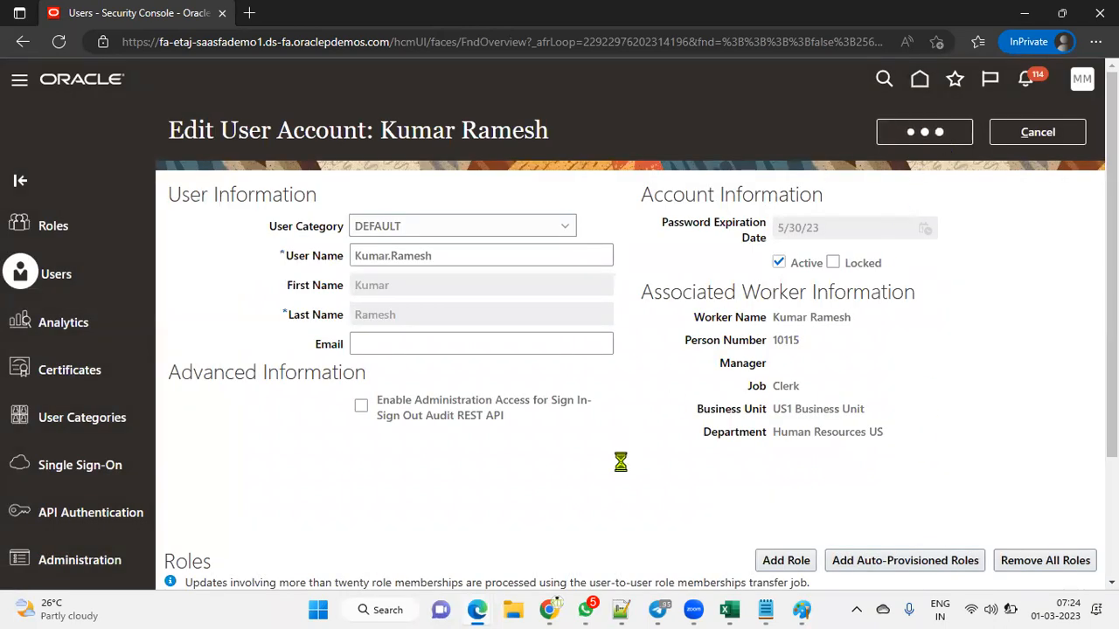
Step: Close the EMP_ANALYSIS tab, sign out and back in, and expand the navigator's Tools group
{"action": "mouse_move", "coordinate": [551, 609]}
{"action": "mouse_move", "coordinate": [477, 609]}
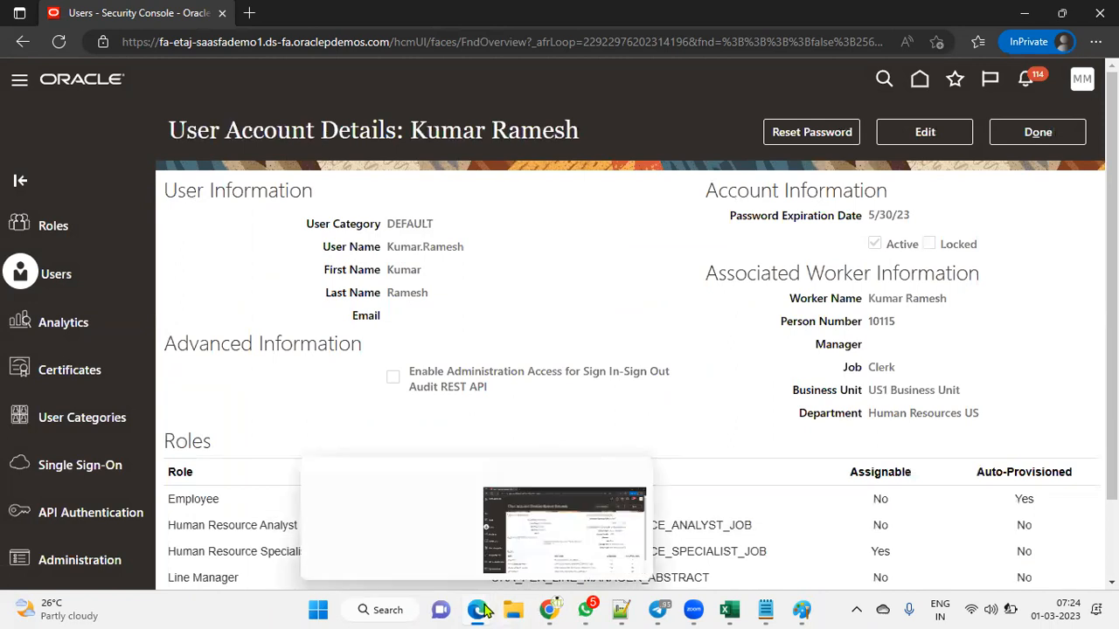
{"action": "left_click", "coordinate": [413, 539]}
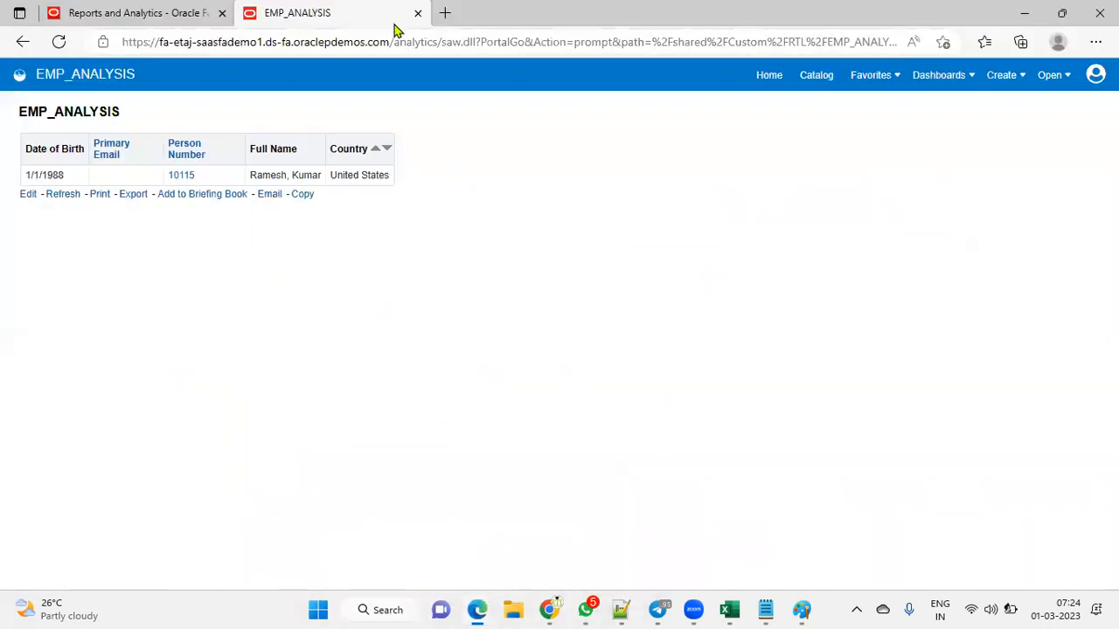
{"action": "left_click", "coordinate": [418, 12]}
{"action": "left_click", "coordinate": [1082, 81]}
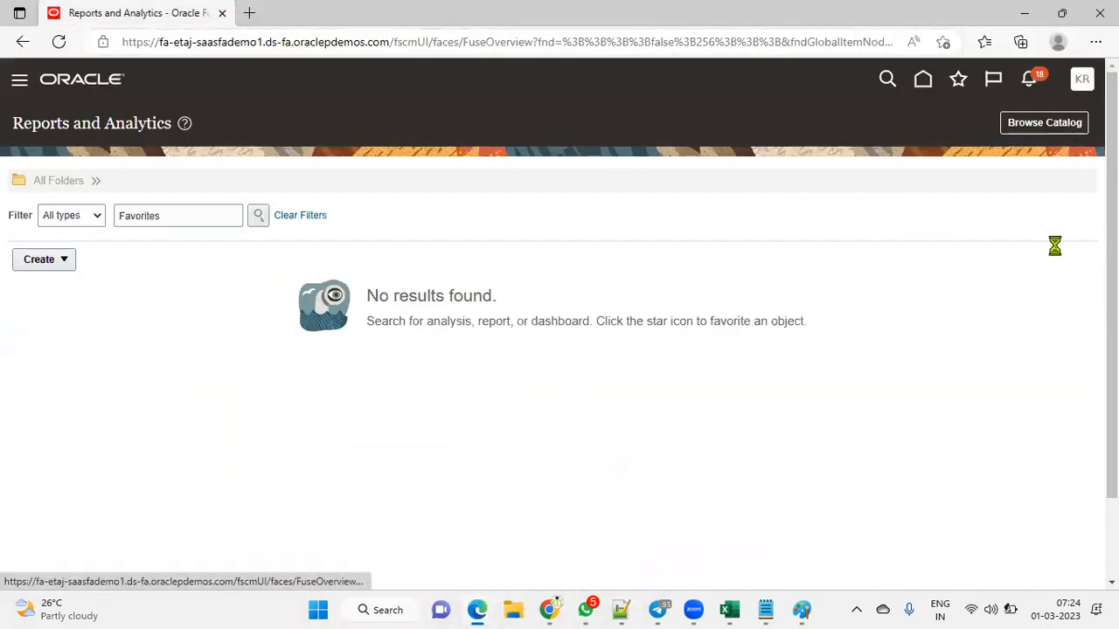
{"action": "left_click", "coordinate": [1055, 120]}
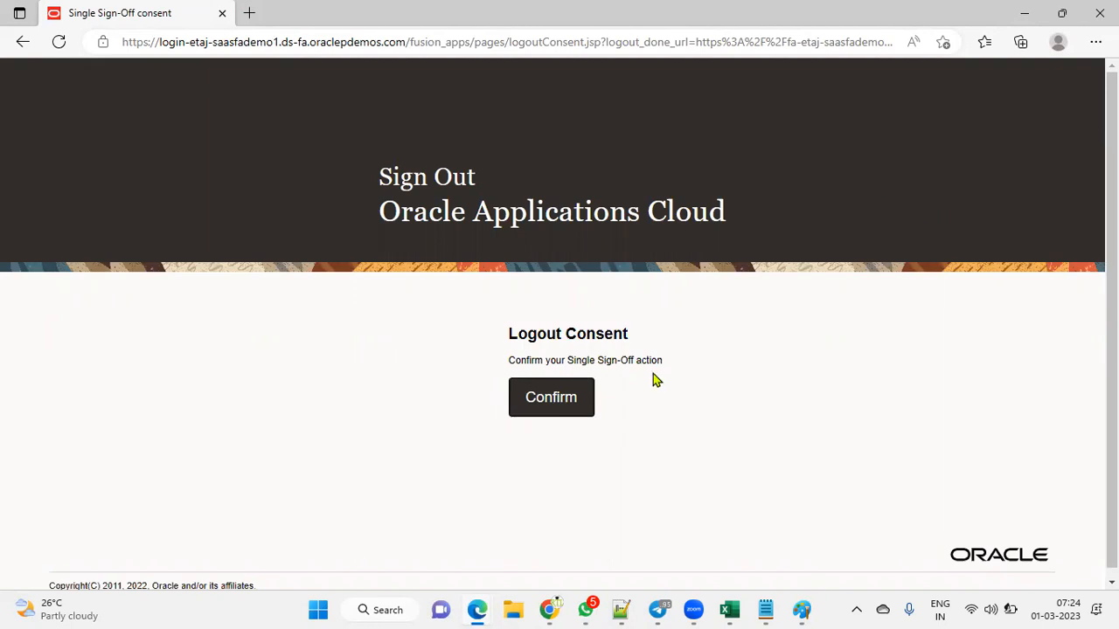
{"action": "left_click", "coordinate": [566, 412]}
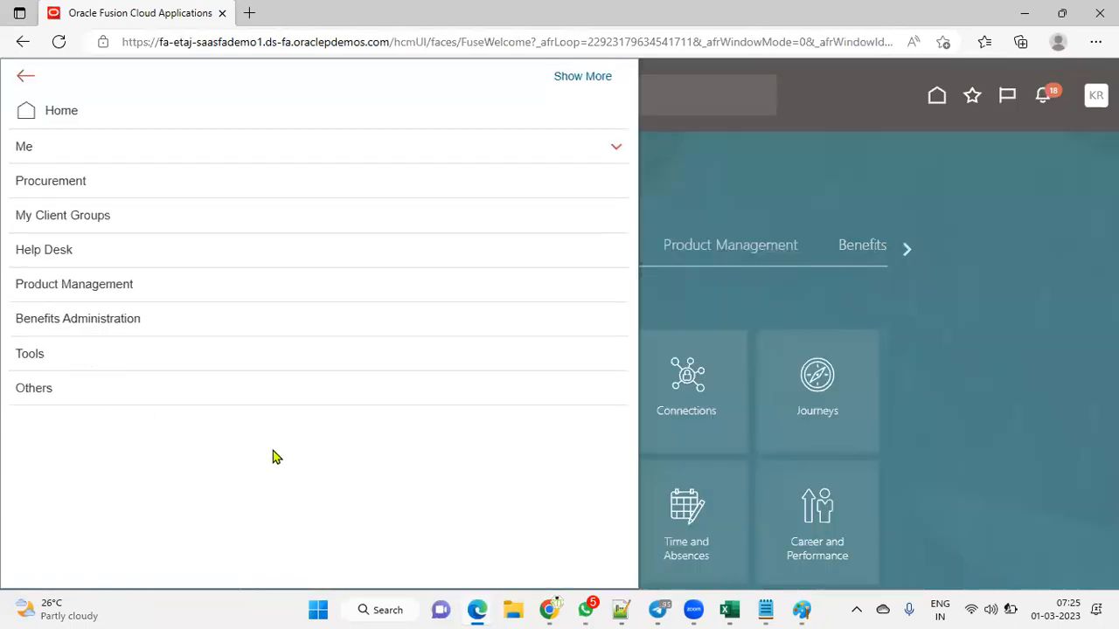
{"action": "left_click", "coordinate": [138, 354]}
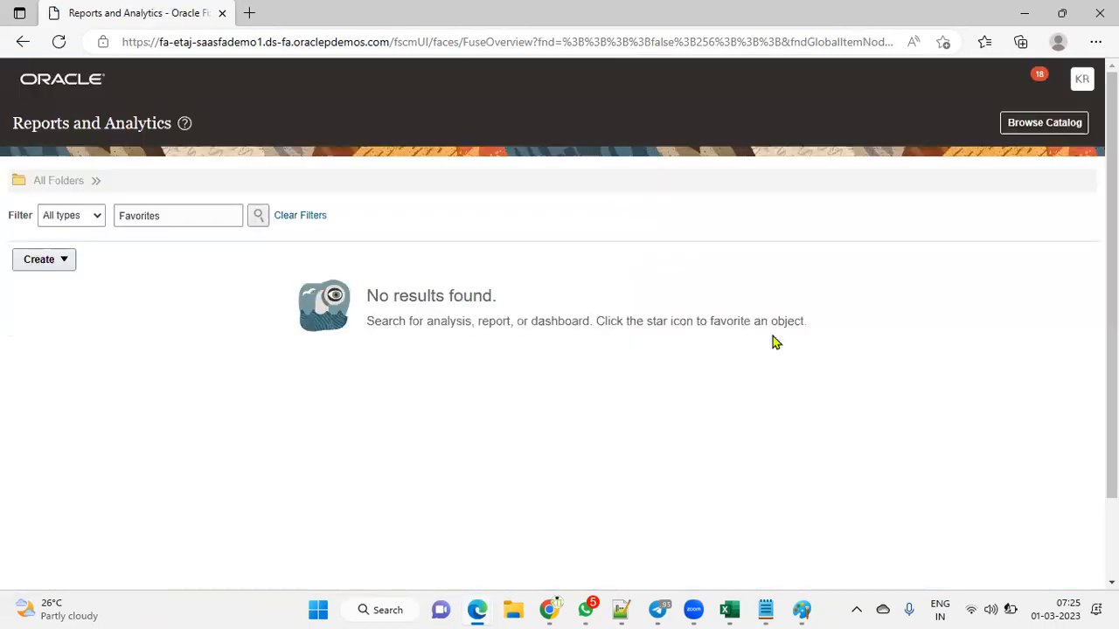
Step: Open EMP_ANALYSIS from the catalog in a new tab, refresh it twice, then return to Reports and Analytics
{"action": "left_click", "coordinate": [1014, 125]}
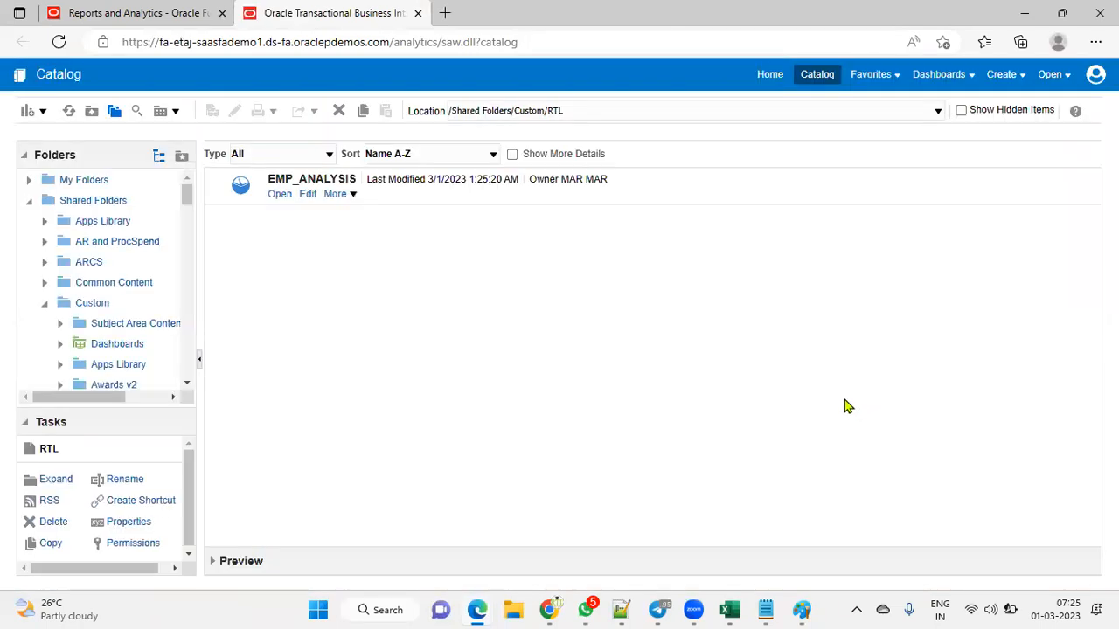
{"action": "left_click", "coordinate": [278, 195]}
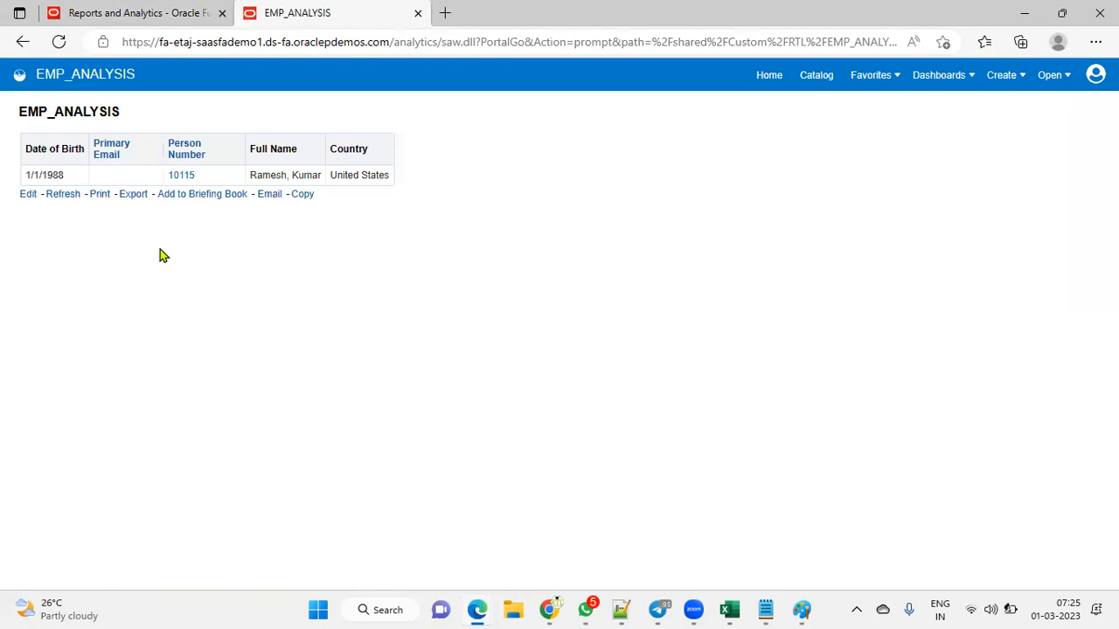
{"action": "left_click", "coordinate": [58, 197]}
{"action": "left_click", "coordinate": [63, 196]}
{"action": "left_click", "coordinate": [160, 14]}
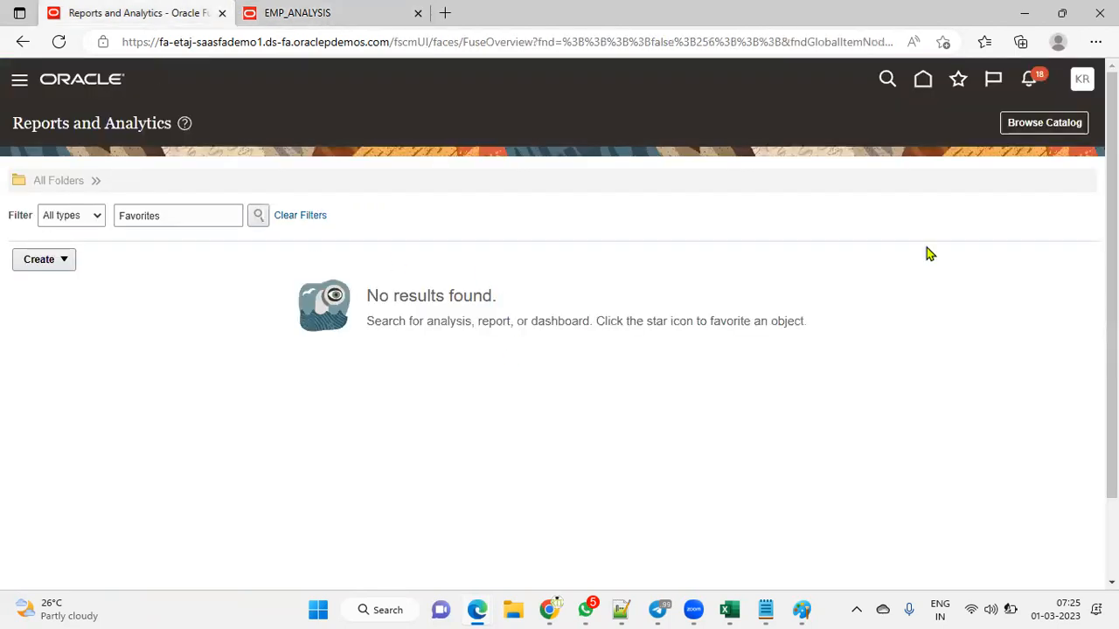
Step: On the Person Real Time help page, highlight the Job Roles heading and its access sentence
{"action": "mouse_move", "coordinate": [551, 609]}
{"action": "left_click", "coordinate": [524, 542]}
{"action": "scroll", "coordinate": [524, 350], "scroll_direction": "down", "scroll_amount": 2}
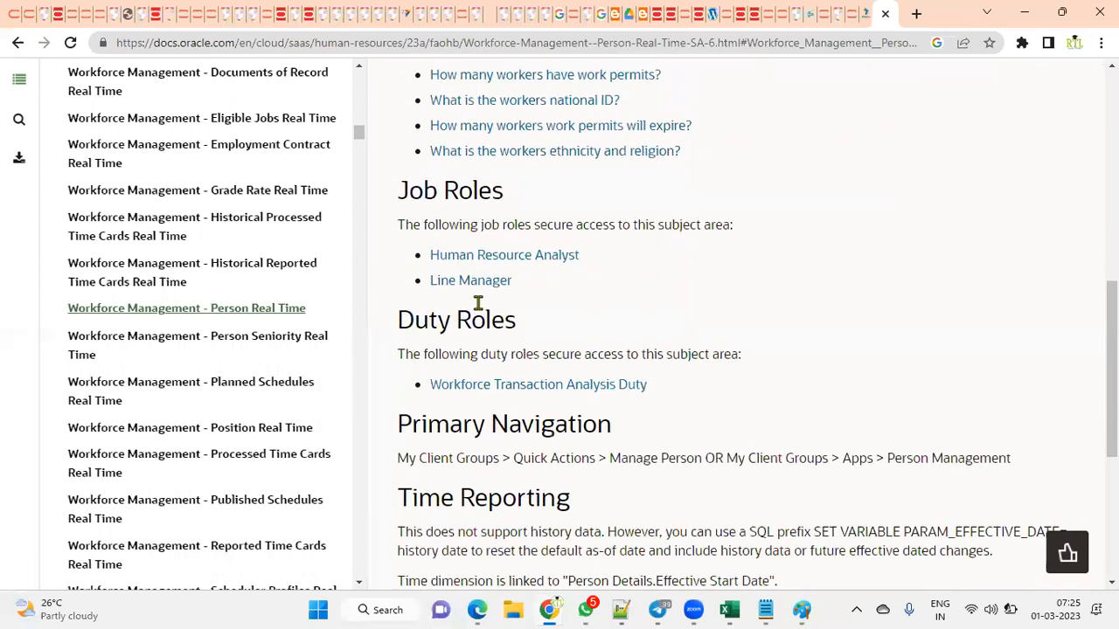
{"action": "left_click_drag", "start_coordinate": [400, 193], "coordinate": [492, 192]}
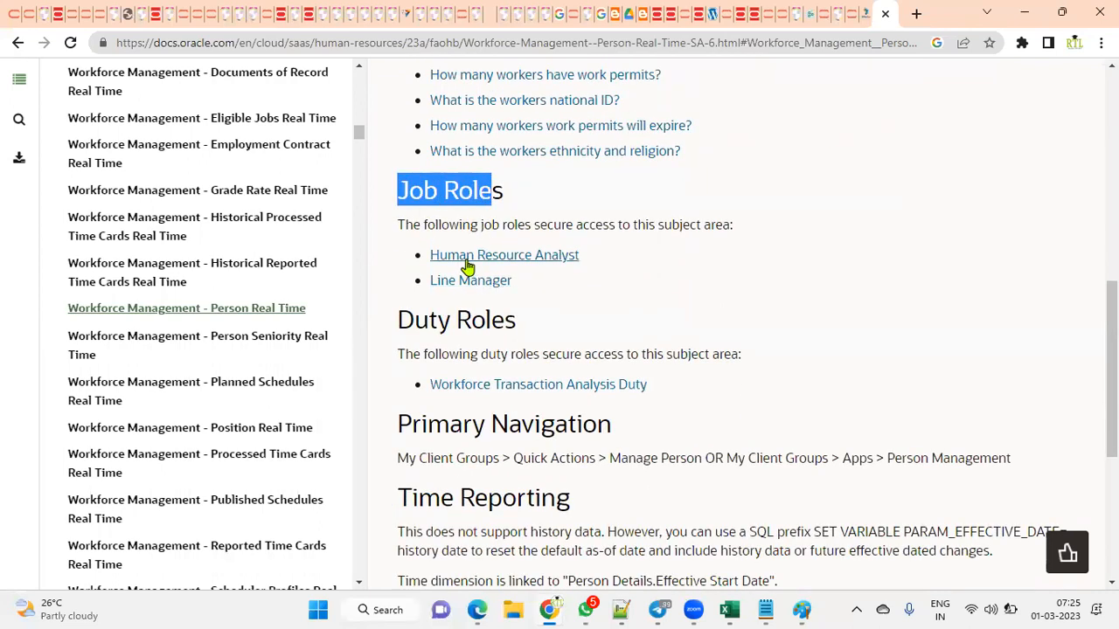
{"action": "left_click_drag", "start_coordinate": [398, 229], "coordinate": [757, 239]}
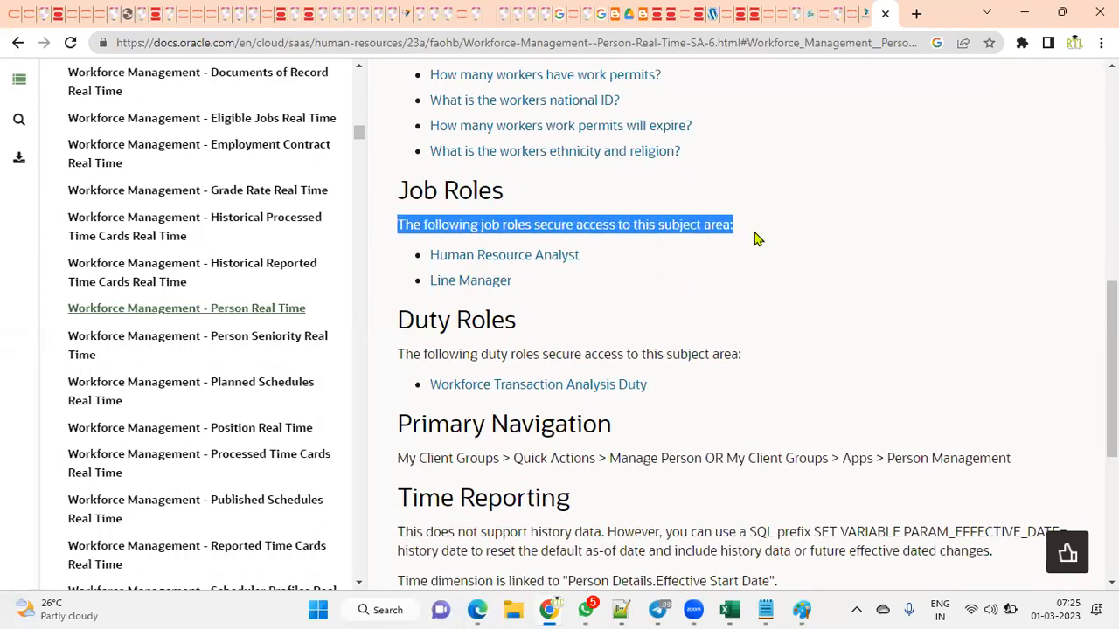
{"action": "left_click", "coordinate": [625, 309]}
Step: Scroll down to the listed Human Resource Analyst and Line Manager job roles
{"action": "scroll", "coordinate": [814, 360], "scroll_direction": "down", "scroll_amount": 2}
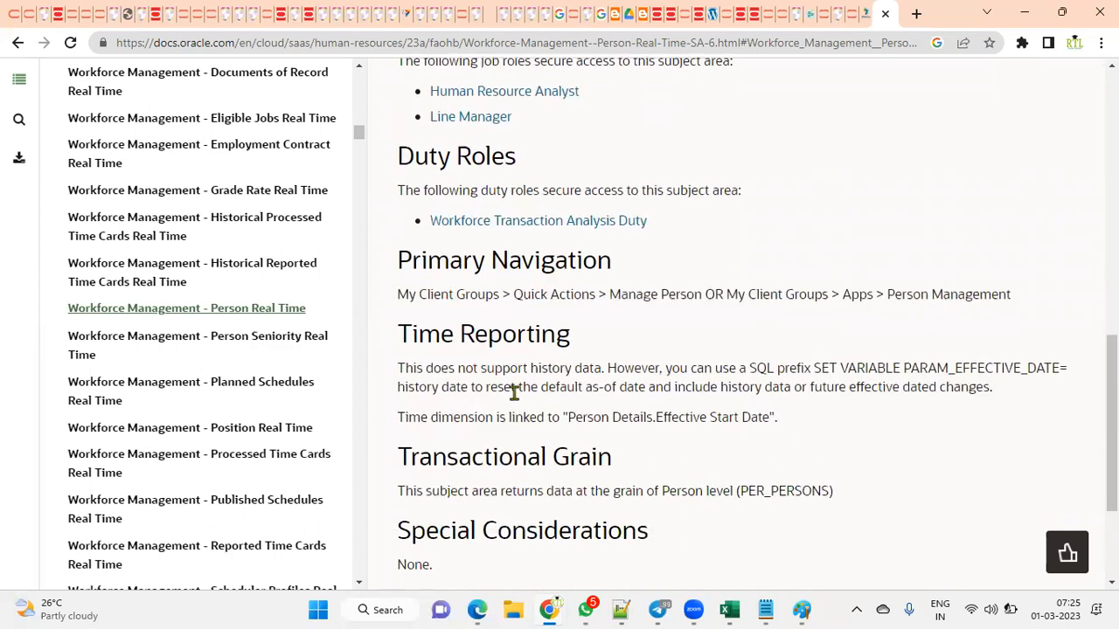
{"action": "scroll", "coordinate": [514, 329], "scroll_direction": "down", "scroll_amount": 2}
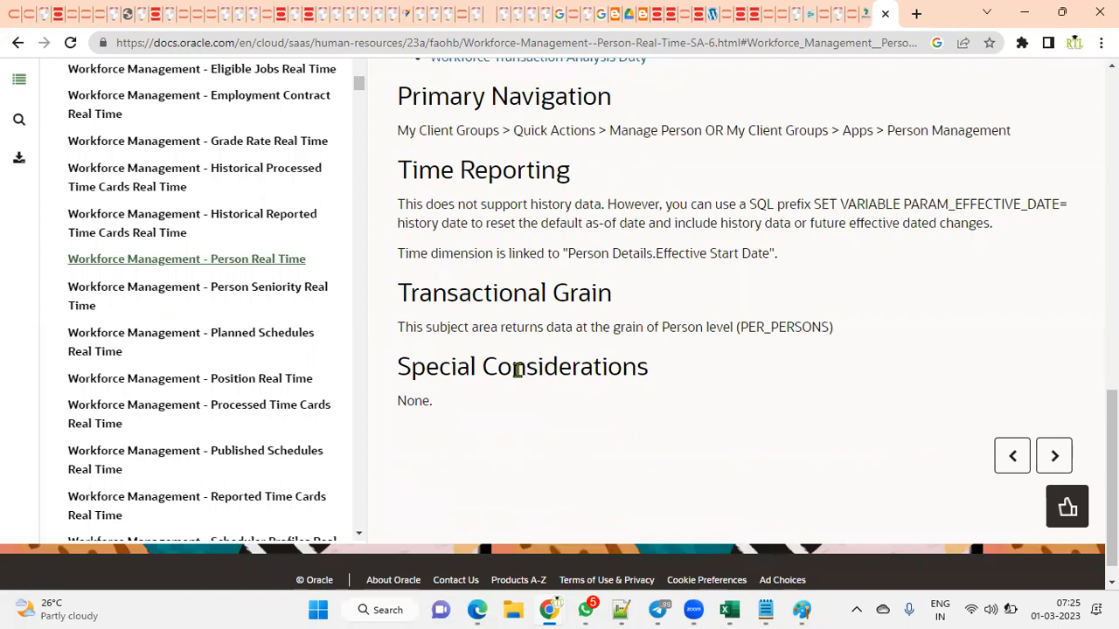
{"action": "mouse_move", "coordinate": [479, 609]}
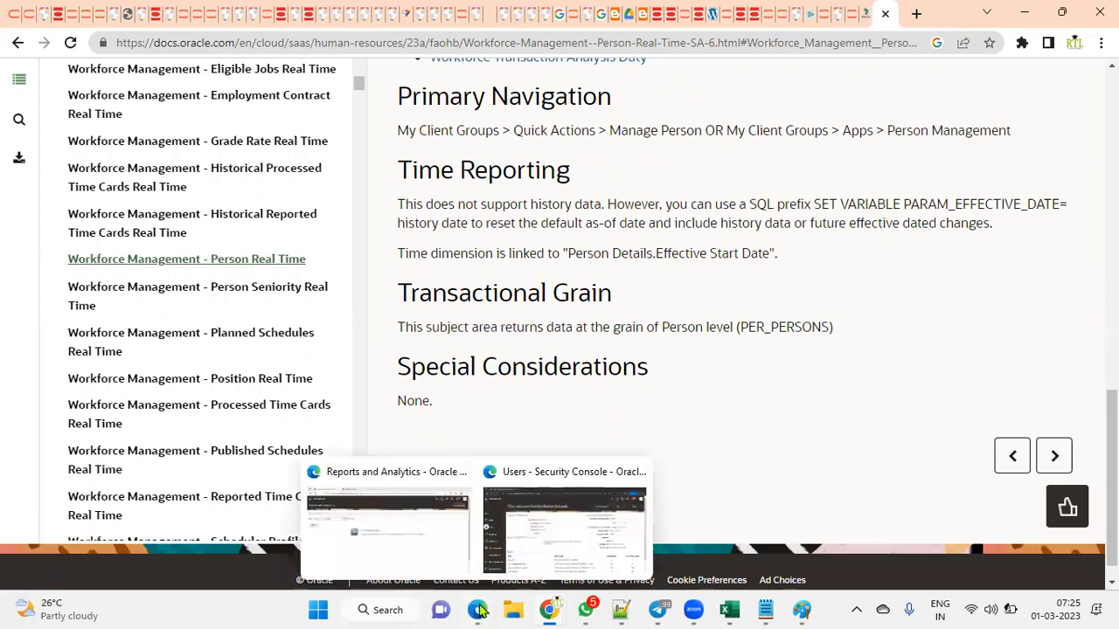
{"action": "left_click", "coordinate": [443, 561]}
Step: Refresh EMP_ANALYSIS to show workers across several countries, then open it for editing
{"action": "left_click", "coordinate": [319, 15]}
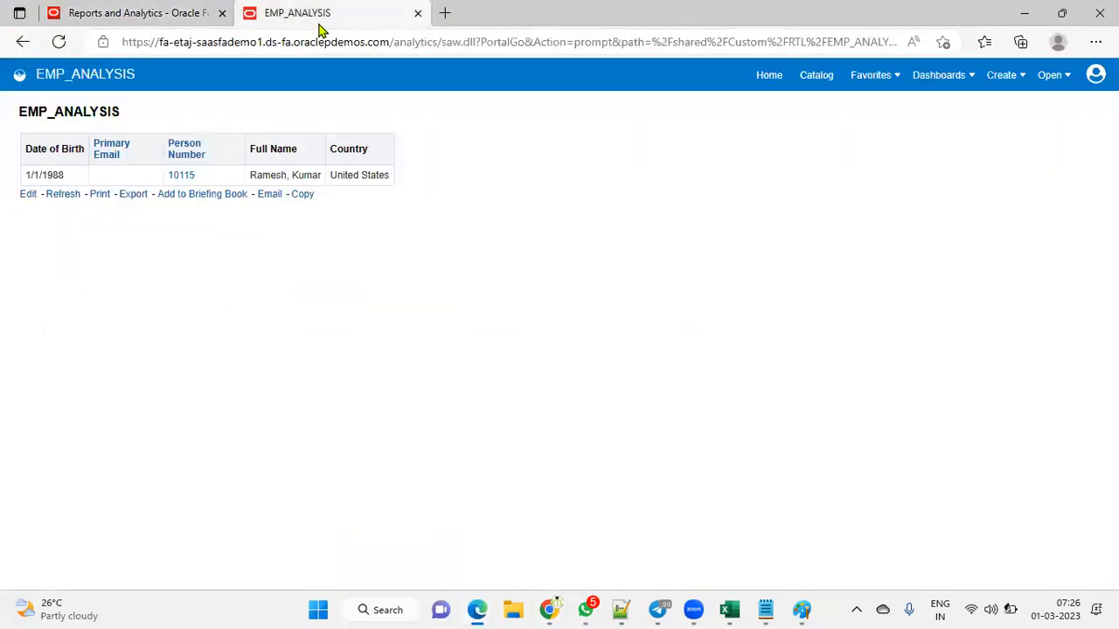
{"action": "left_click", "coordinate": [61, 195]}
{"action": "left_click", "coordinate": [29, 195]}
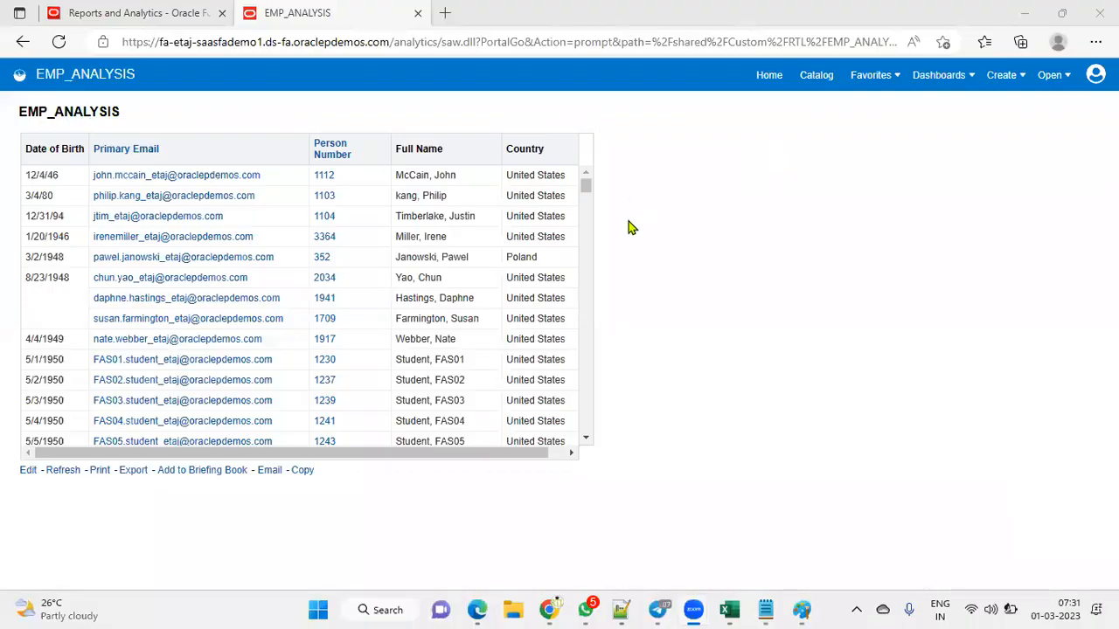
{"action": "left_click_drag", "start_coordinate": [589, 189], "coordinate": [589, 276]}
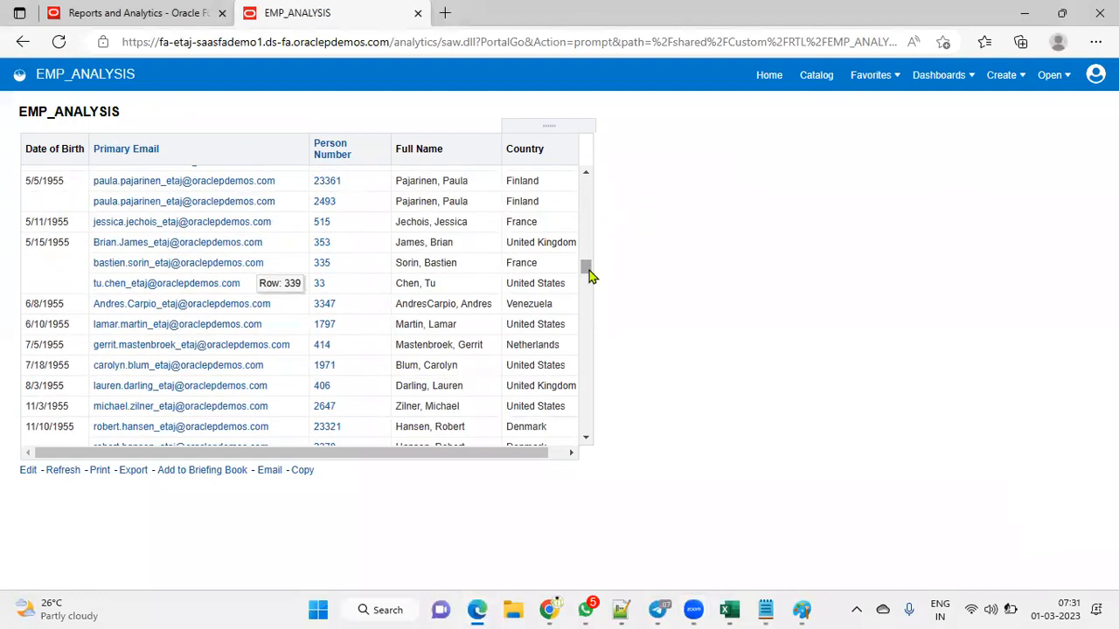
{"action": "left_click", "coordinate": [29, 472]}
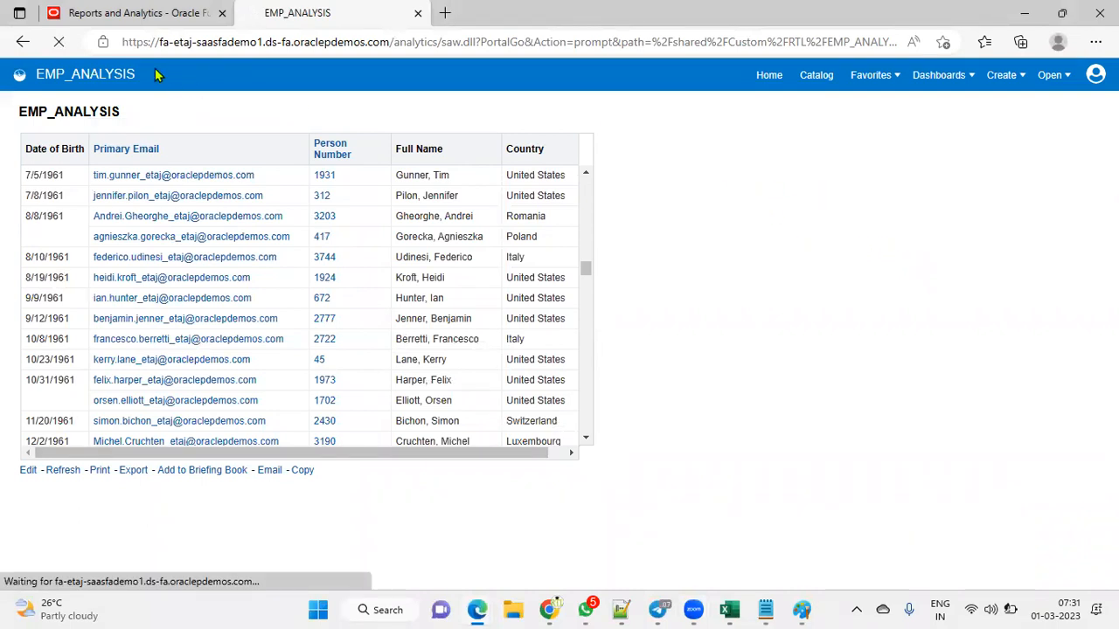
{"action": "left_click", "coordinate": [131, 12]}
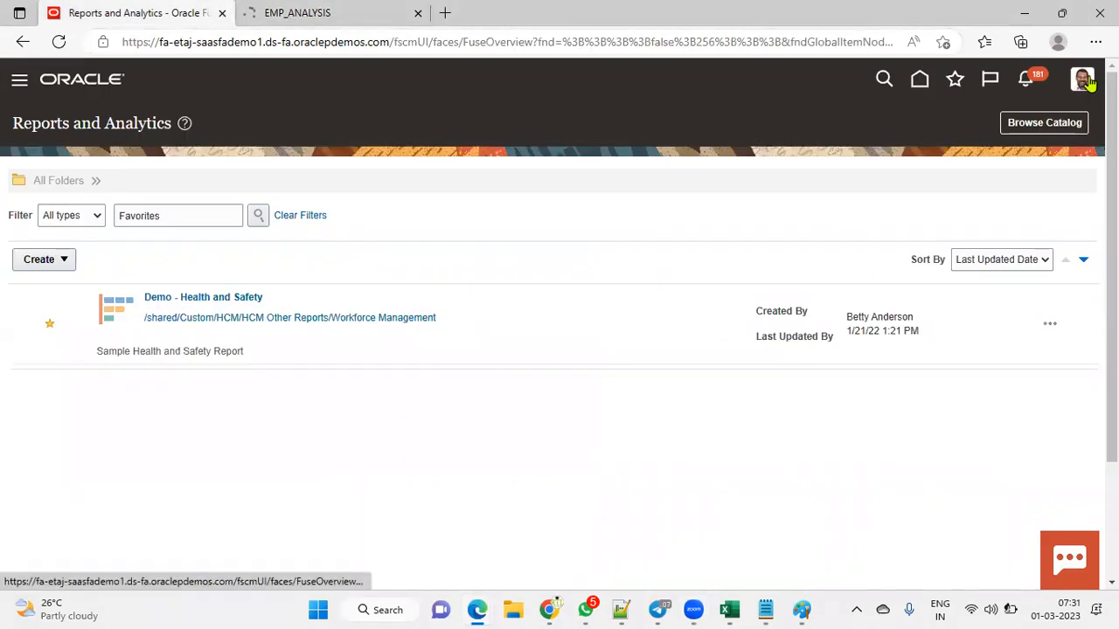
Step: Show the EMP_ANALYSIS results table of workers' birth dates, emails, numbers, names and countries
{"action": "left_click", "coordinate": [287, 17]}
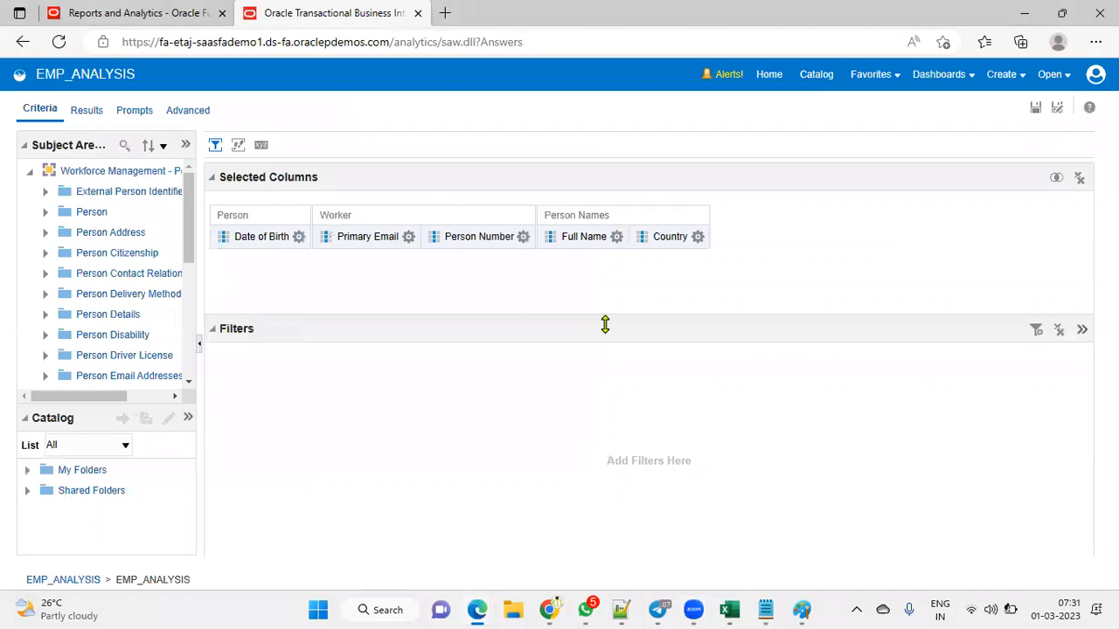
{"action": "left_click", "coordinate": [87, 111]}
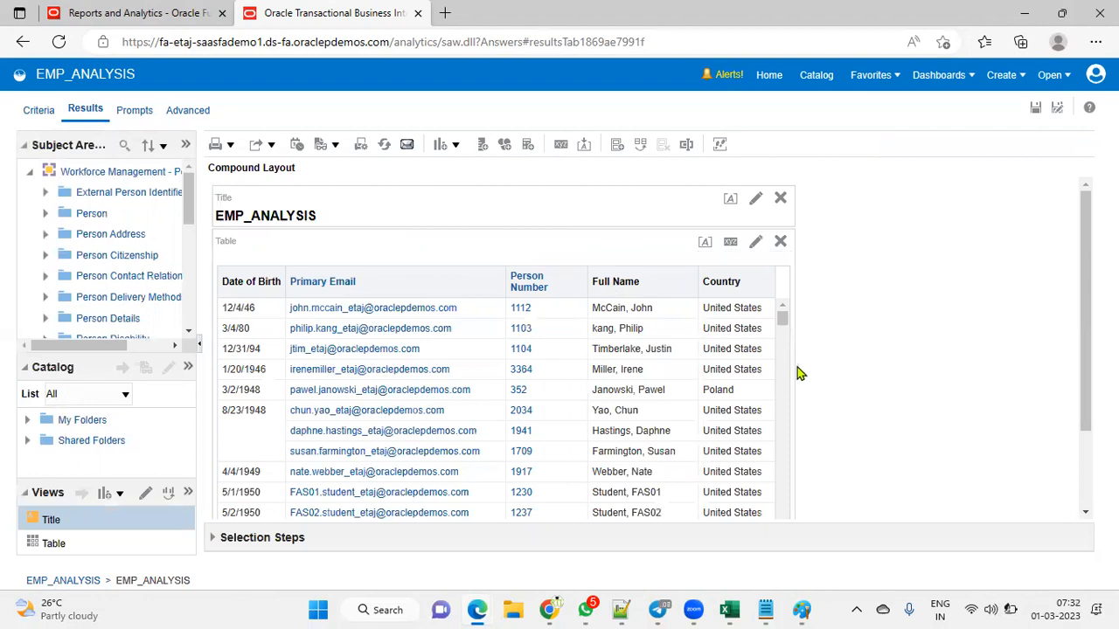
{"action": "mouse_move", "coordinate": [1085, 416]}
{"action": "left_mouse_down"}
{"action": "mouse_move", "coordinate": [1084, 493]}
{"action": "mouse_move", "coordinate": [1085, 417]}
{"action": "left_mouse_up"}
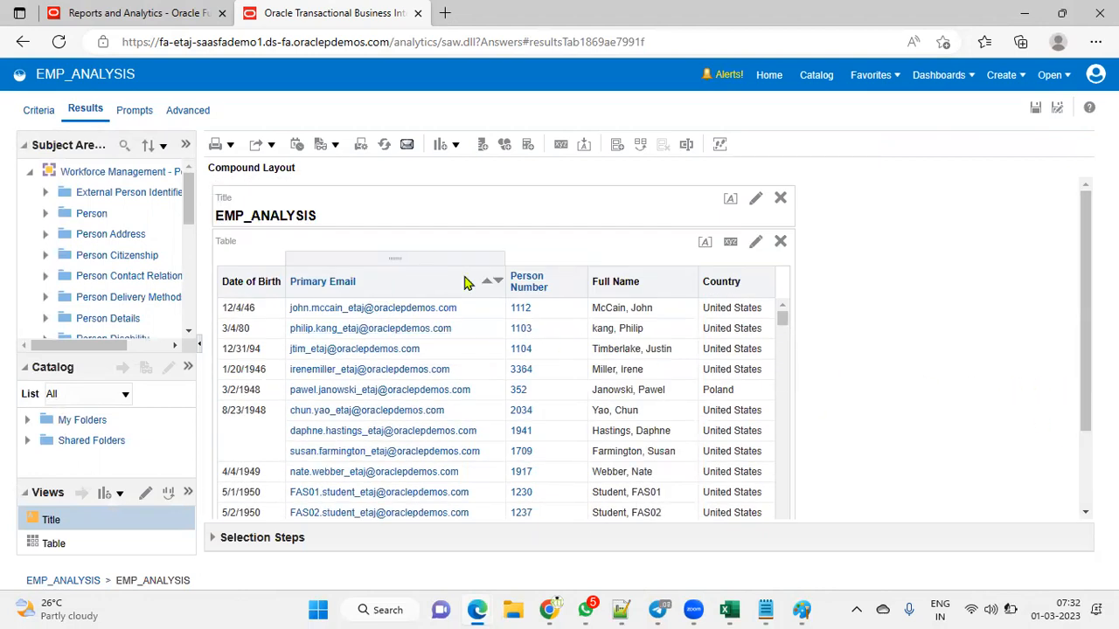